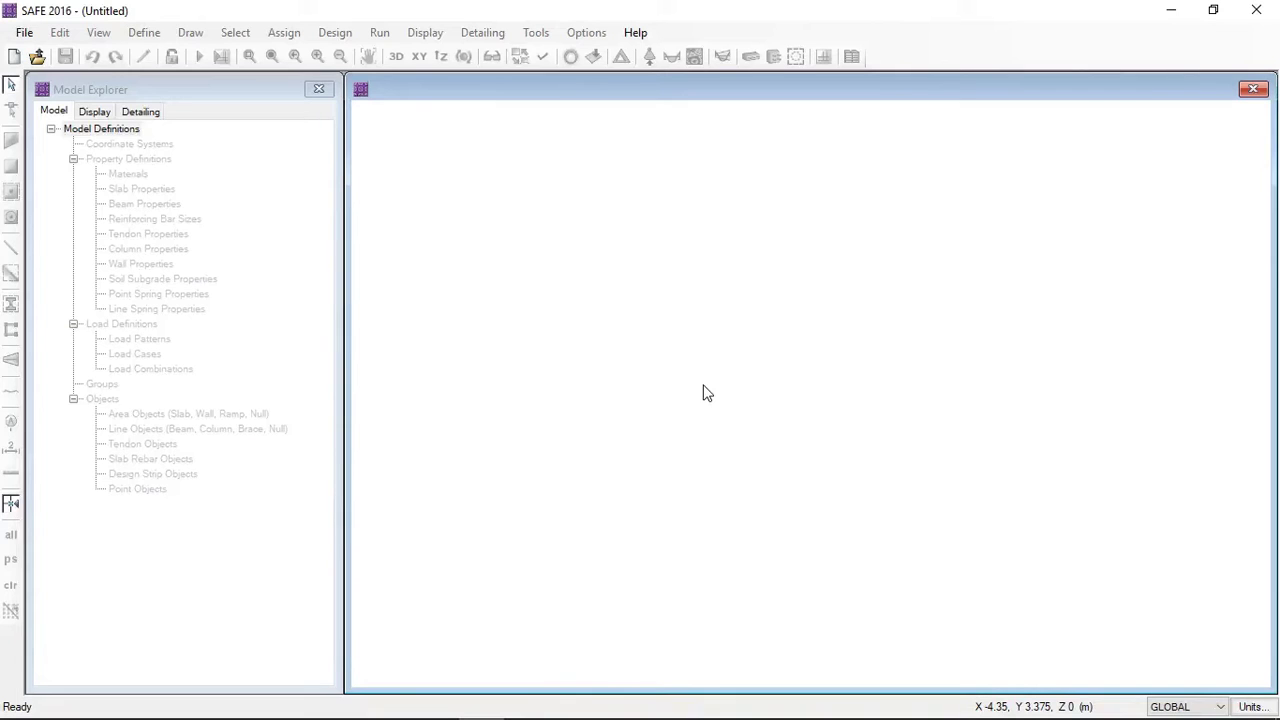
Step: Start a new model and keep ACI 318-14 as the design code
{"action": "left_click", "coordinate": [23, 33]}
{"action": "left_click", "coordinate": [34, 55]}
{"action": "left_click", "coordinate": [743, 212]}
{"action": "left_click", "coordinate": [743, 212]}
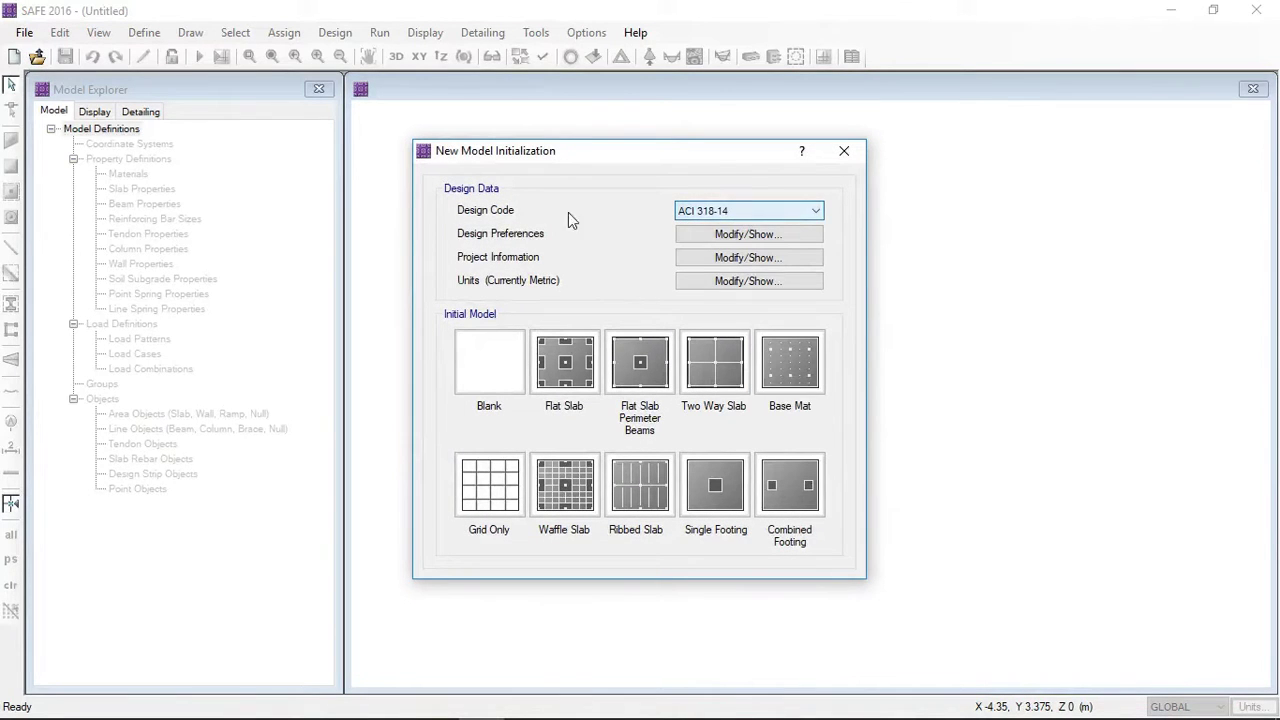
Step: Set both the top and bottom clear cover for slabs to 20 mm in the design preferences
{"action": "left_click", "coordinate": [697, 236]}
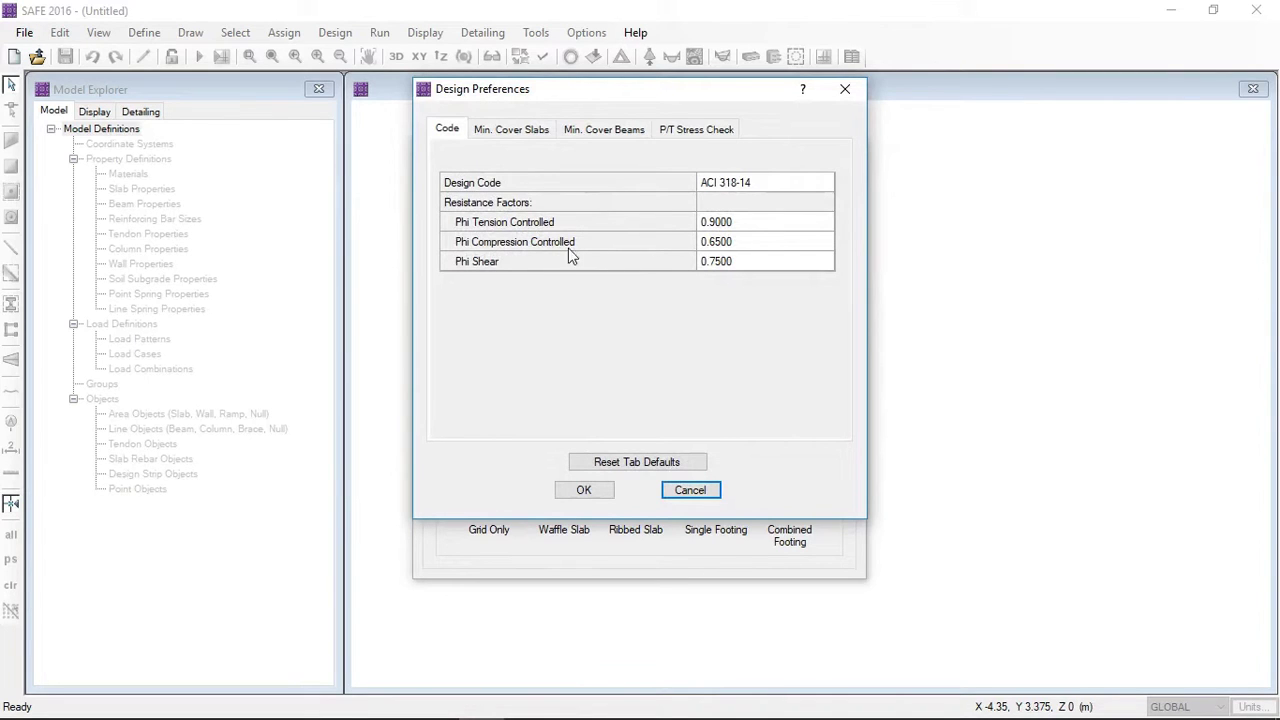
{"action": "left_click", "coordinate": [507, 132]}
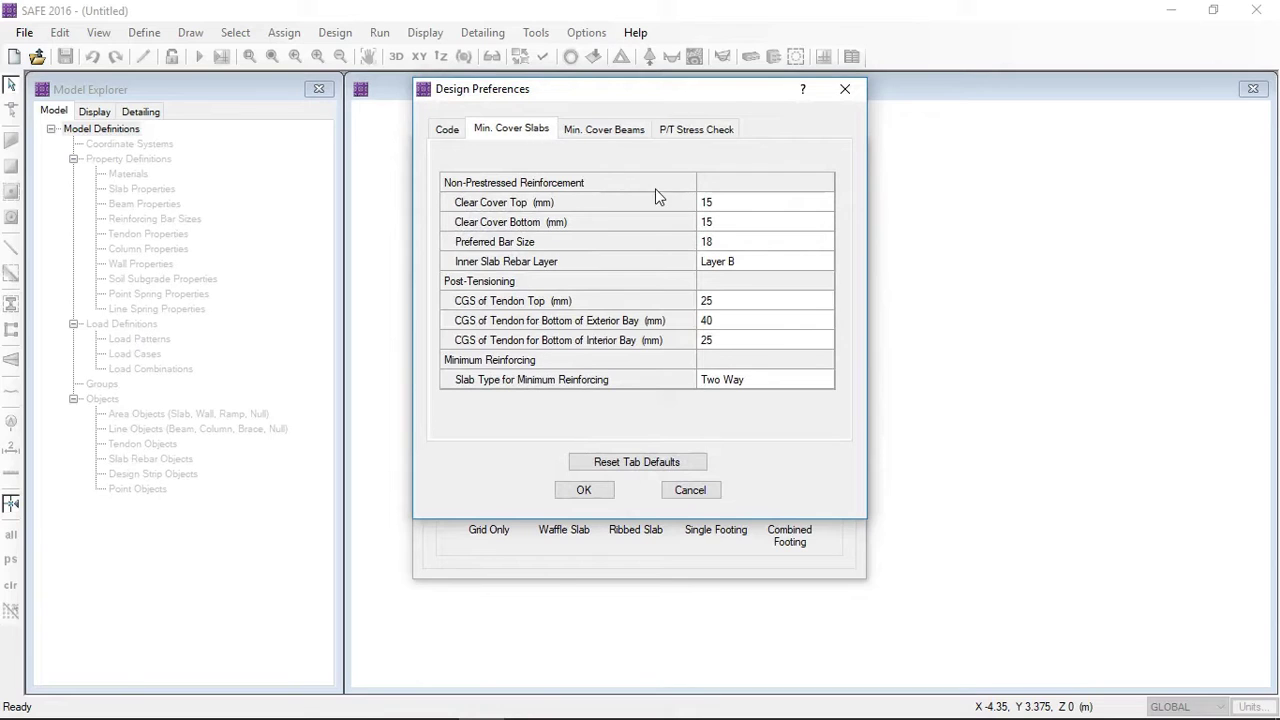
{"action": "left_click", "coordinate": [715, 208]}
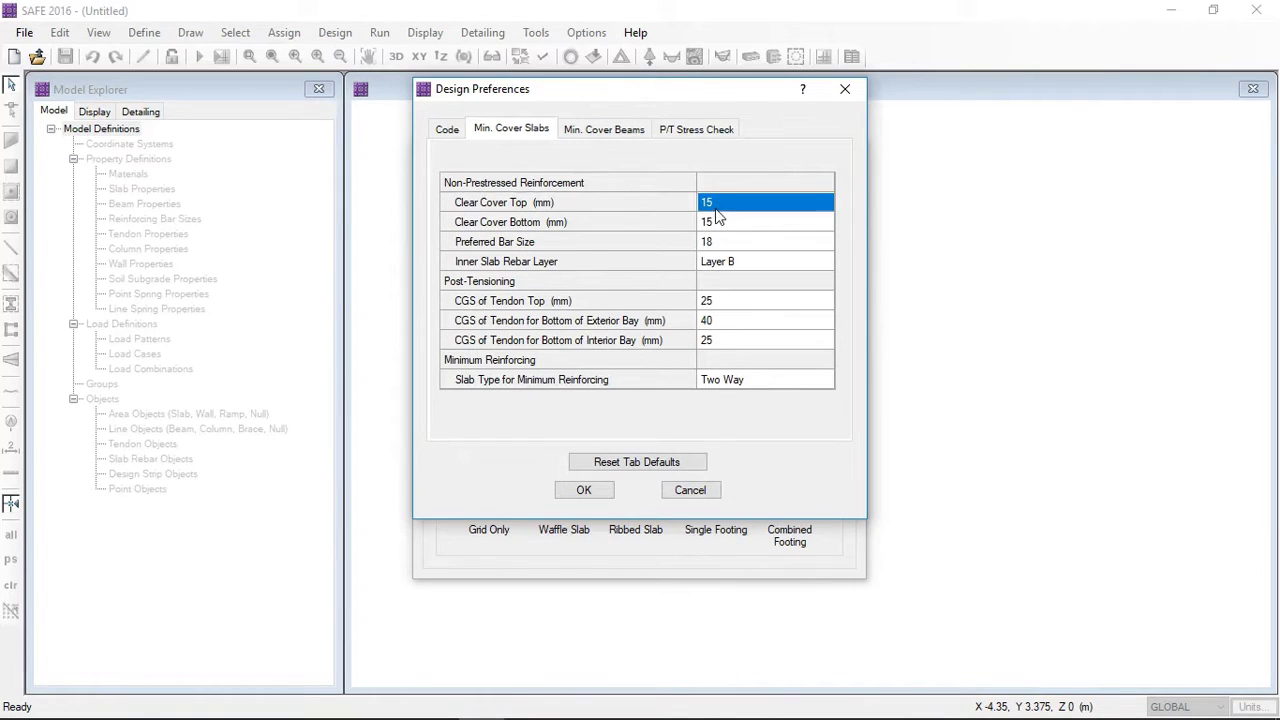
{"action": "type", "text": "20"}
{"action": "key", "text": "Return"}
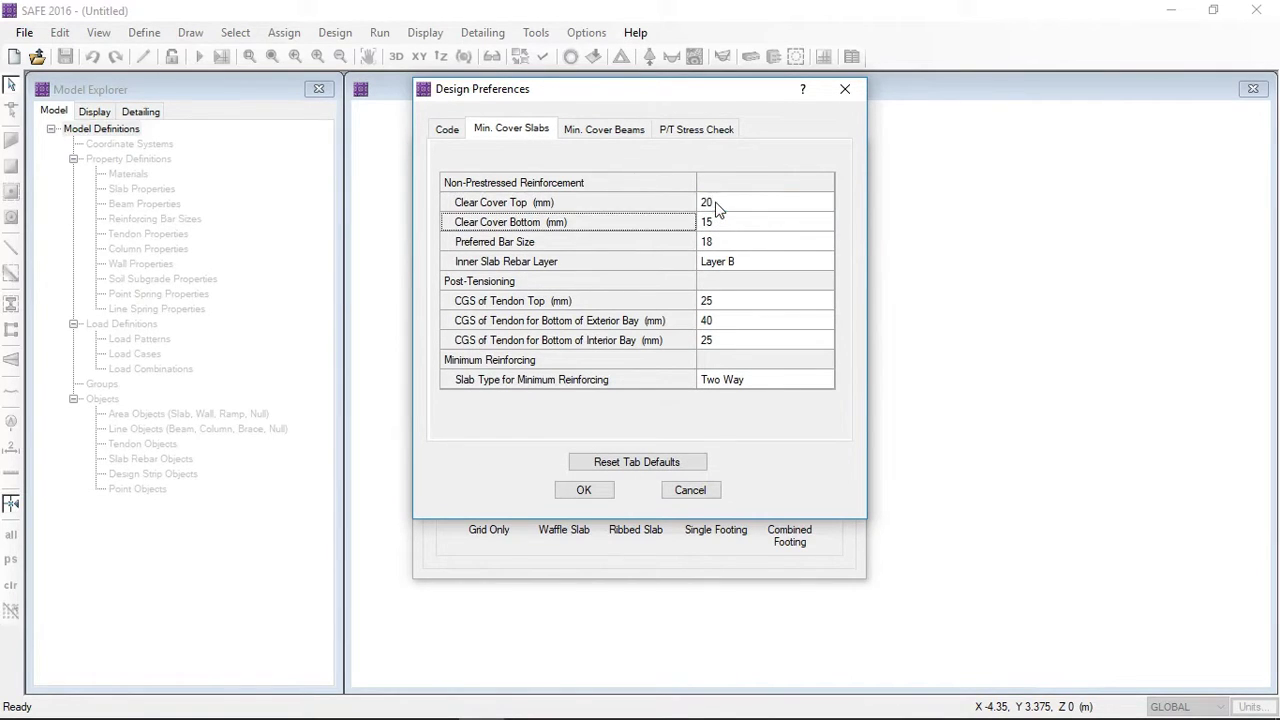
{"action": "type", "text": "2"}
{"action": "key", "text": "Return"}
Step: Set the preferred slab bar size to 16 and keep Two Way as the slab type for minimum reinforcing
{"action": "left_click", "coordinate": [778, 240]}
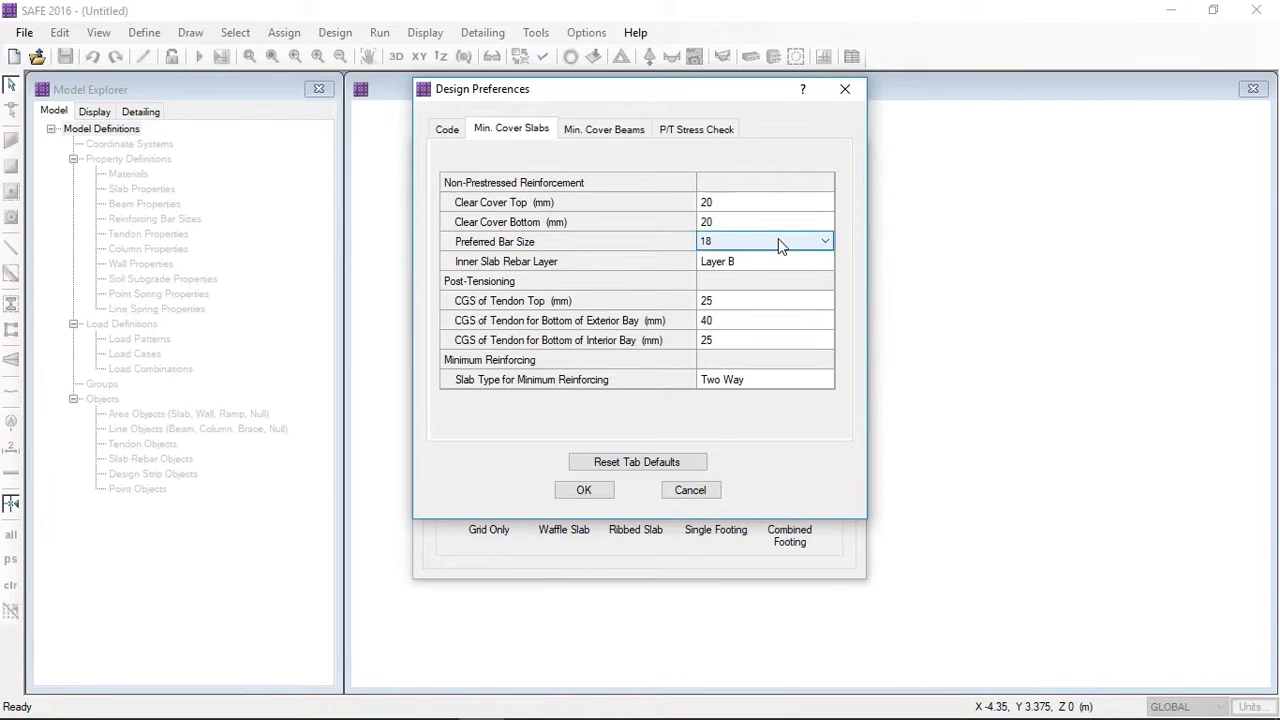
{"action": "left_click", "coordinate": [778, 240]}
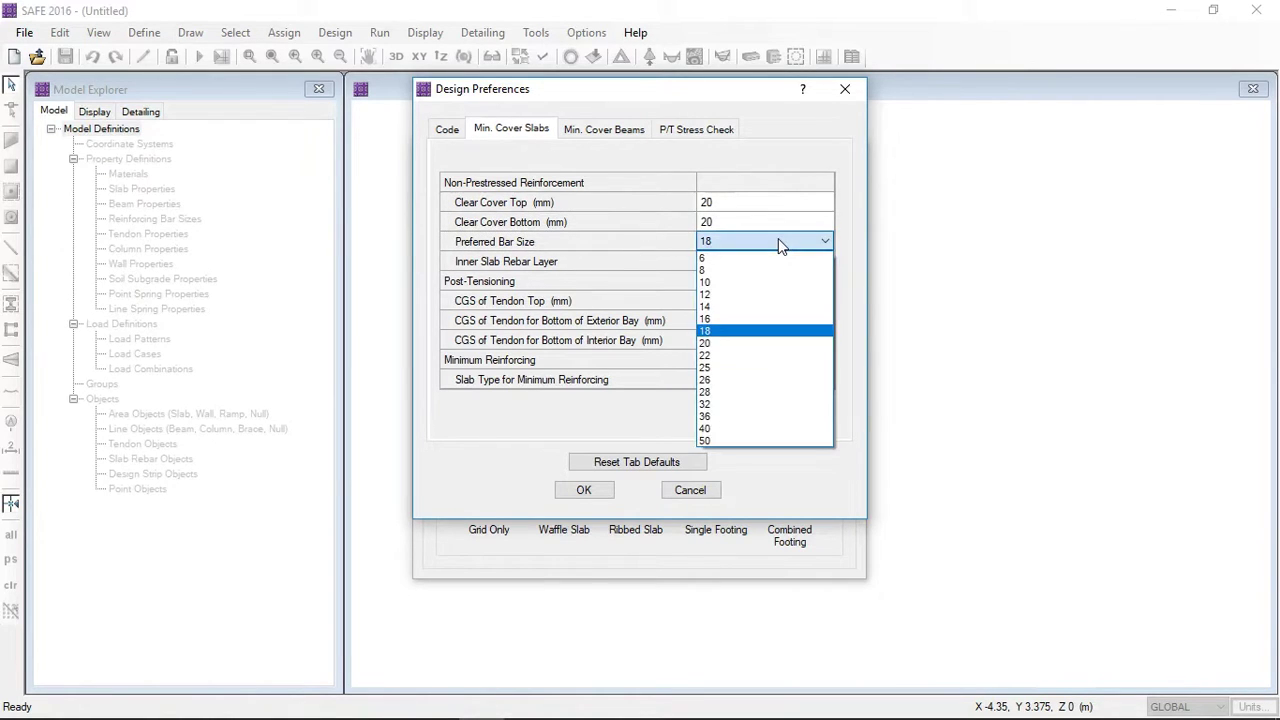
{"action": "left_click", "coordinate": [731, 319]}
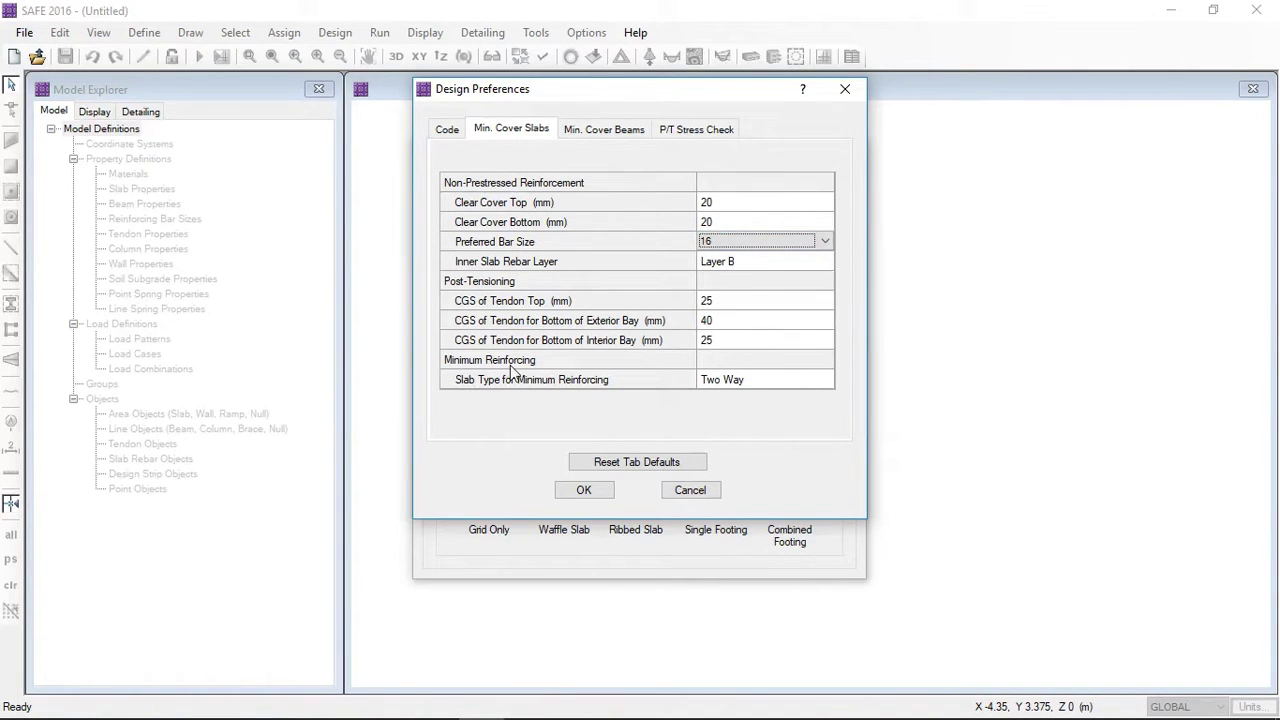
{"action": "left_click", "coordinate": [754, 380]}
{"action": "left_click", "coordinate": [823, 379]}
{"action": "left_click", "coordinate": [818, 377]}
Step: Check the beam cover, P/T stress check and code preferences, and accept the design preferences
{"action": "left_click", "coordinate": [595, 131]}
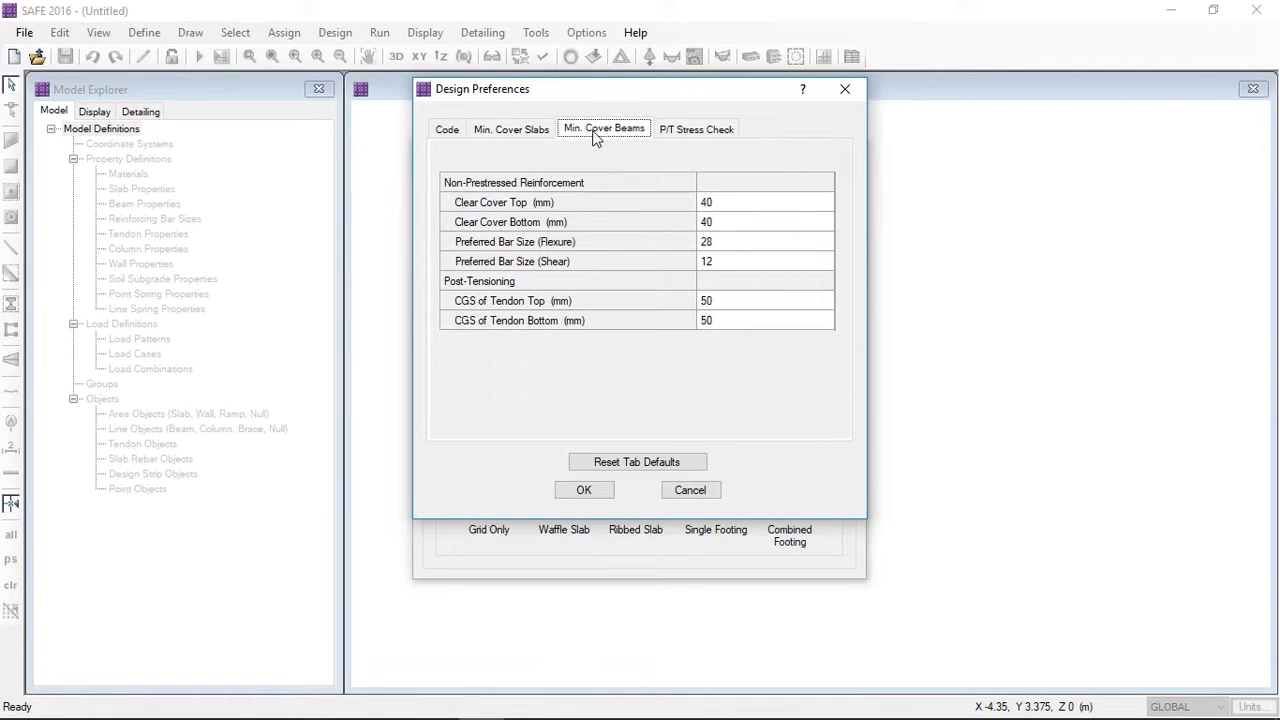
{"action": "left_click", "coordinate": [700, 130]}
{"action": "left_click", "coordinate": [446, 129]}
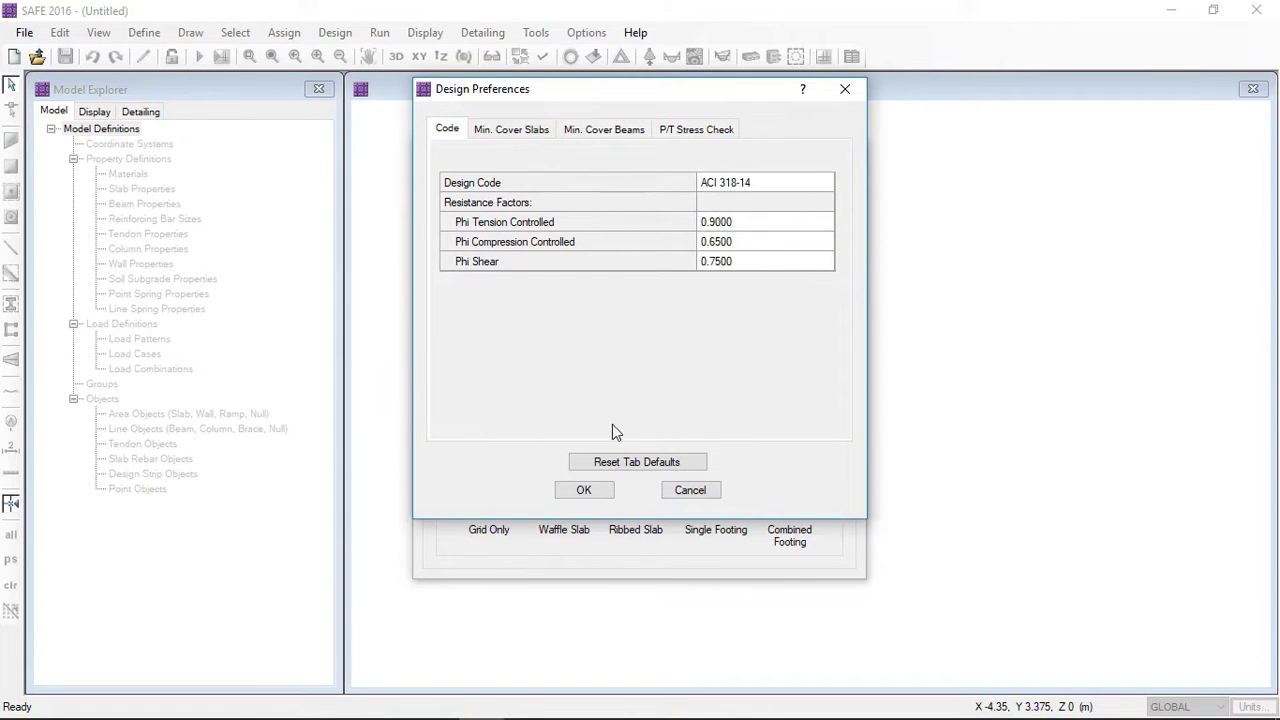
{"action": "left_click", "coordinate": [586, 490]}
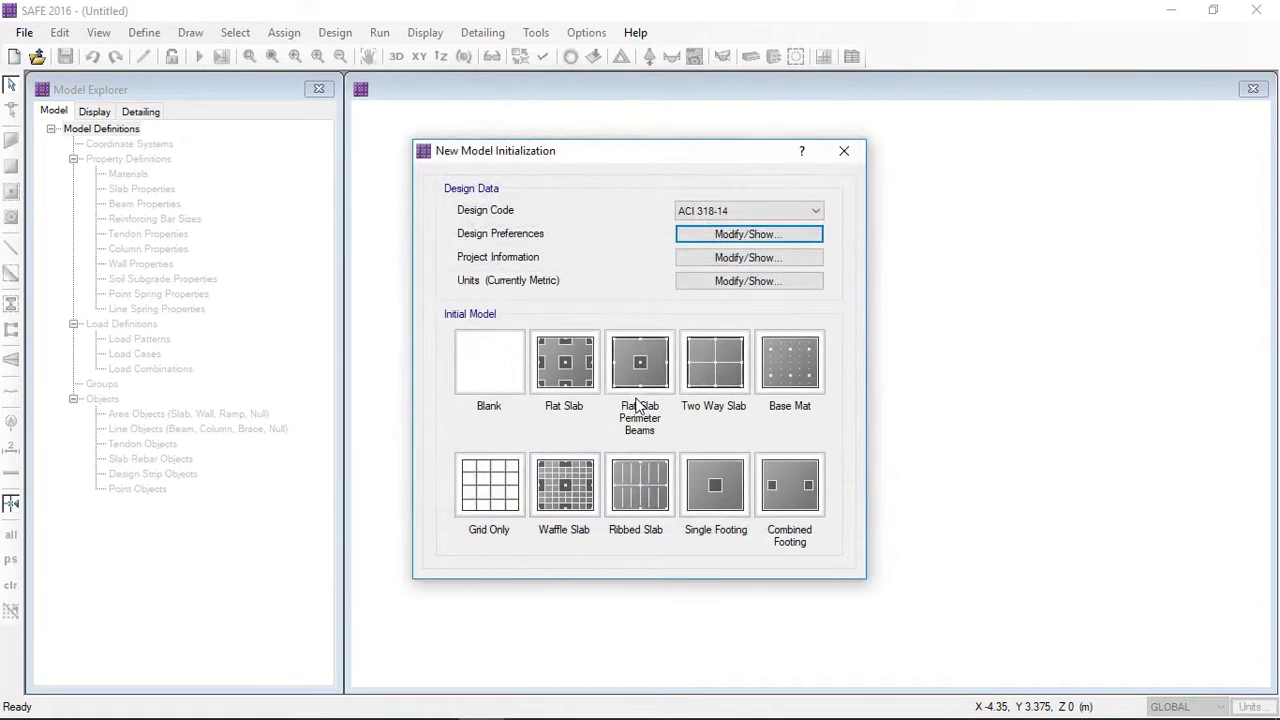
Step: Fill in the project information with the client name "Govt. Of Punjab" and the engineer's full name
{"action": "left_click", "coordinate": [722, 258]}
{"action": "left_click", "coordinate": [679, 220]}
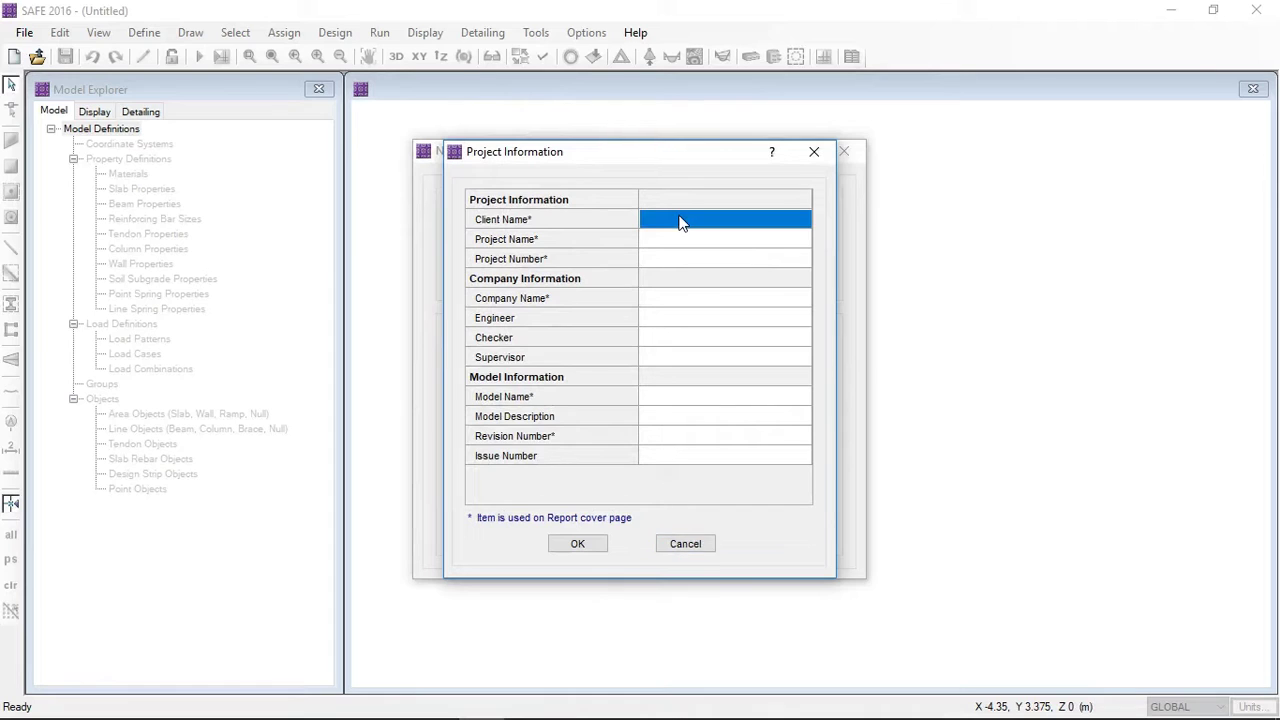
{"action": "type", "text": "Govt. O"}
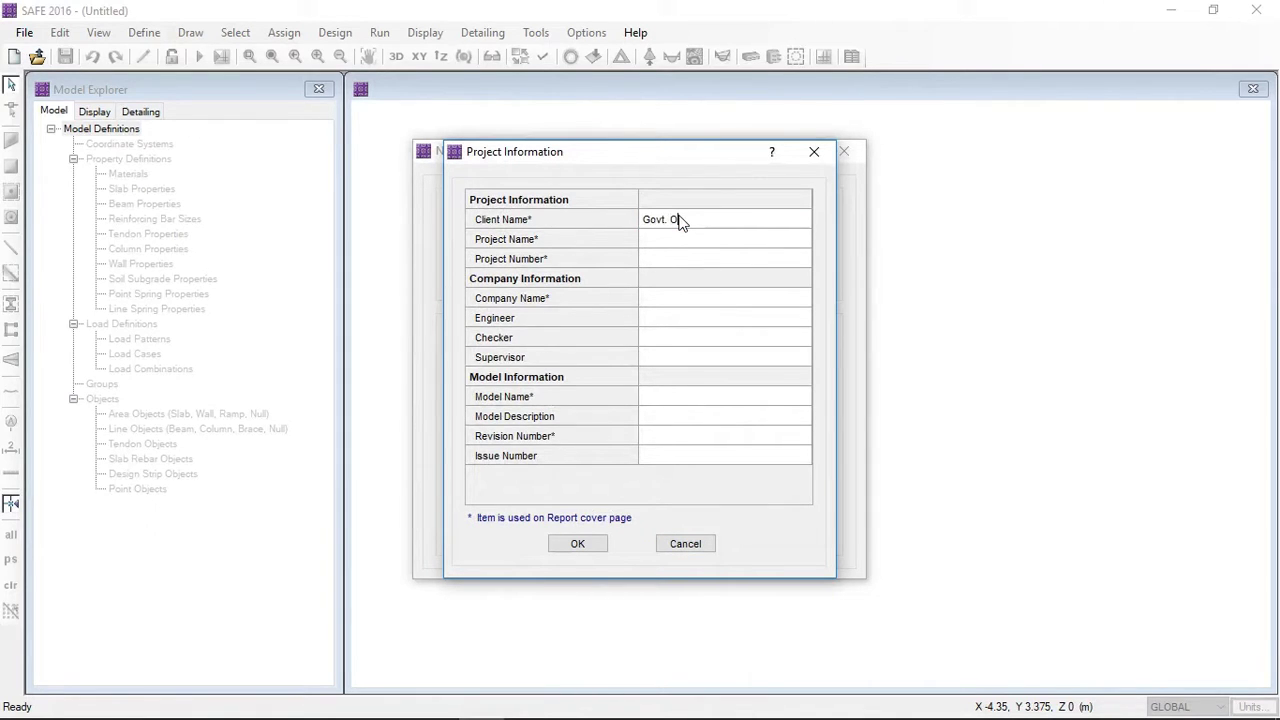
{"action": "type", "text": "f Punjab"}
{"action": "left_click", "coordinate": [676, 244]}
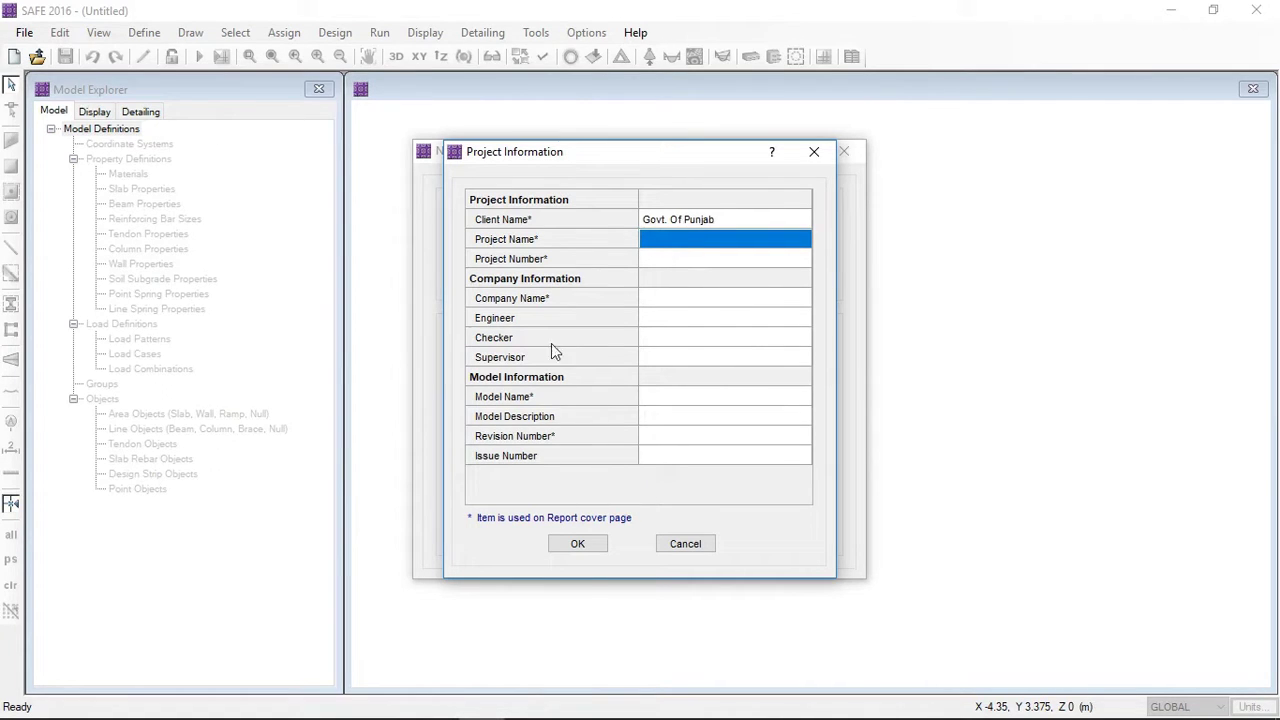
{"action": "left_click", "coordinate": [667, 319]}
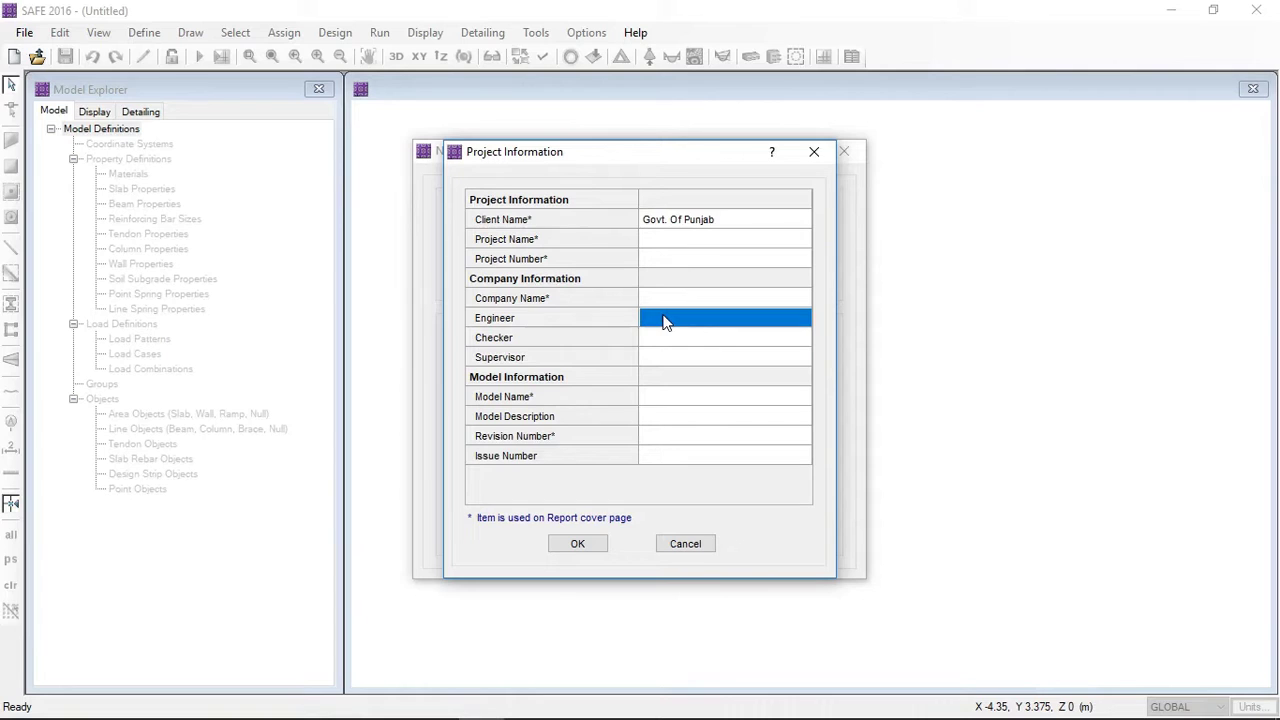
{"action": "type", "text": "Munawar Hussain"}
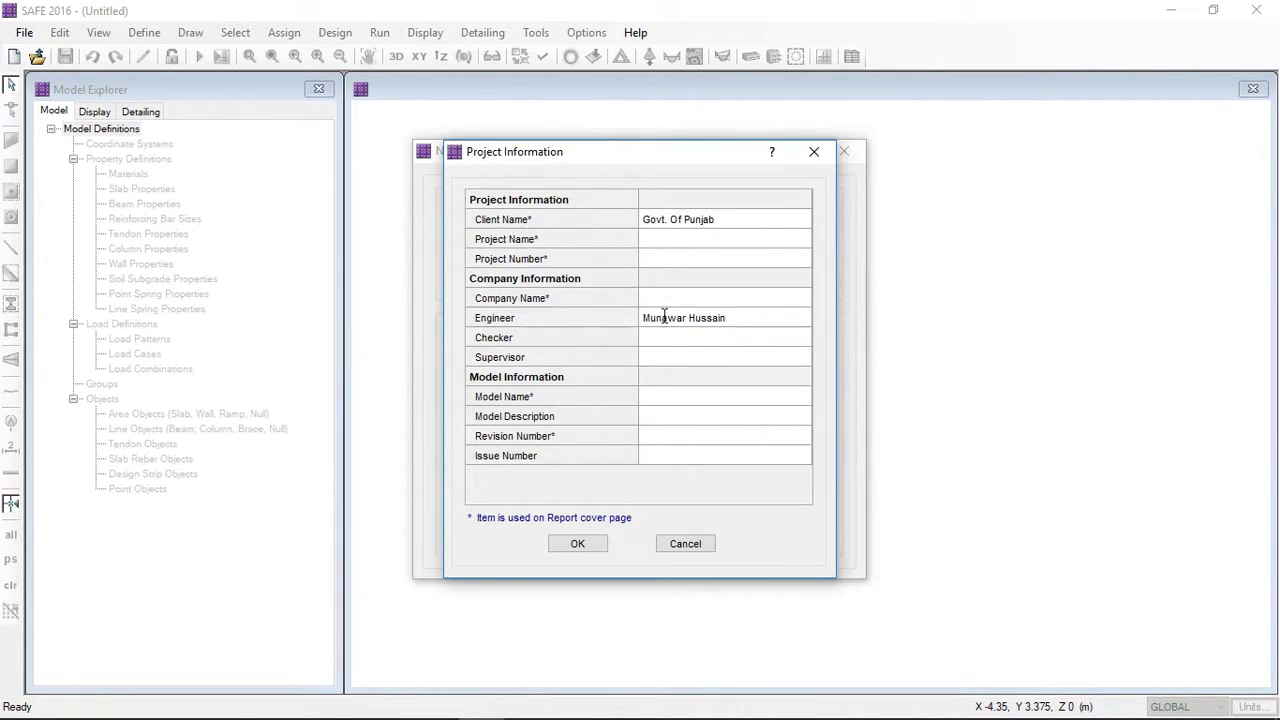
{"action": "left_click", "coordinate": [683, 404]}
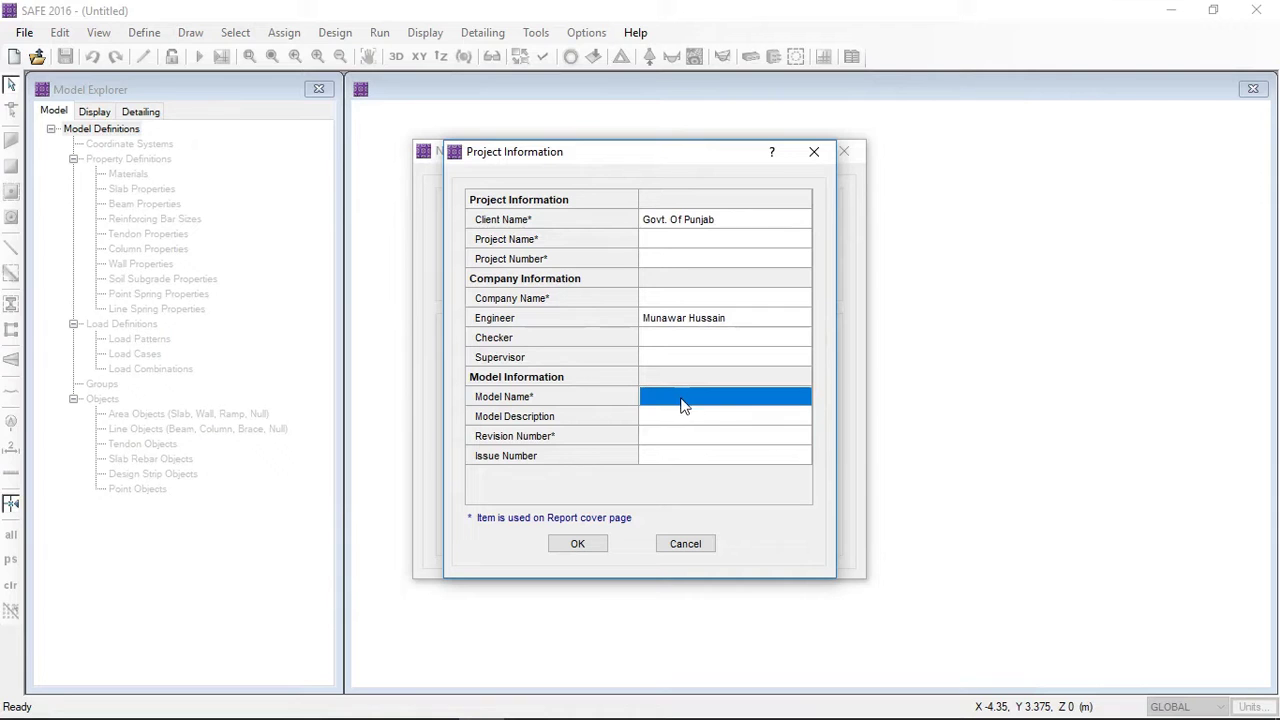
{"action": "left_click", "coordinate": [572, 547]}
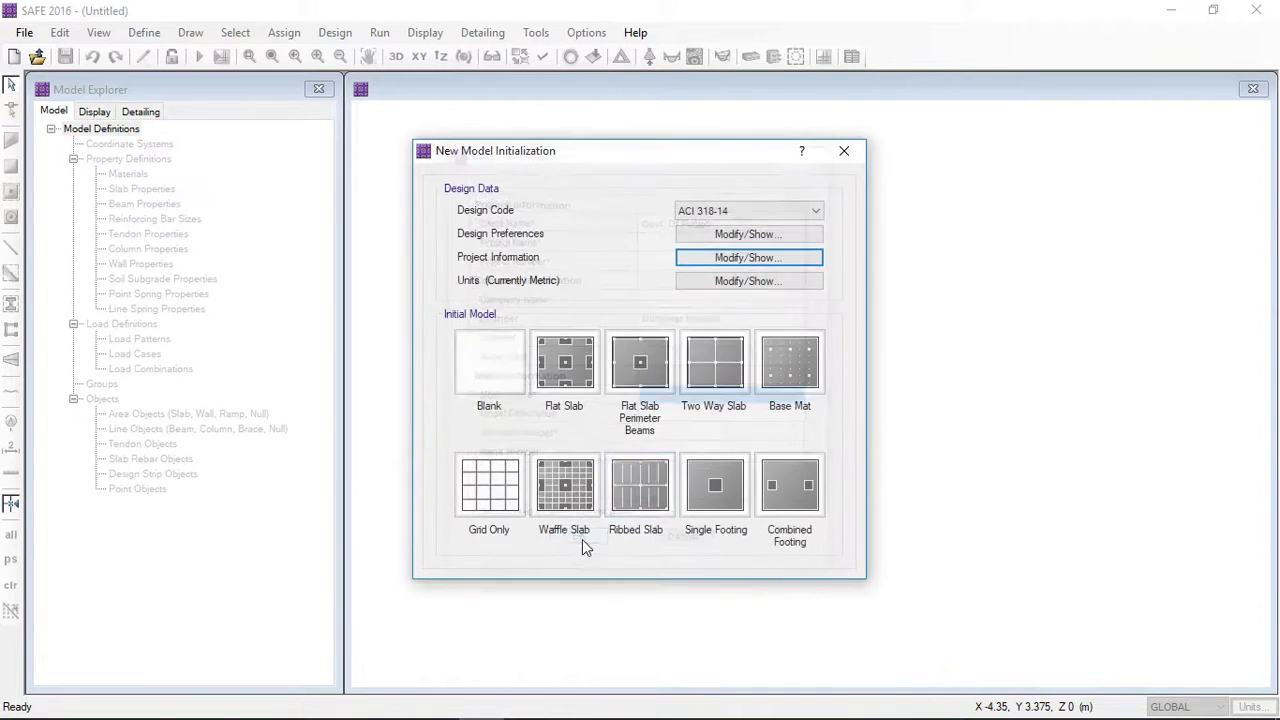
Step: Apply the metric default units to the new model
{"action": "left_click", "coordinate": [729, 281]}
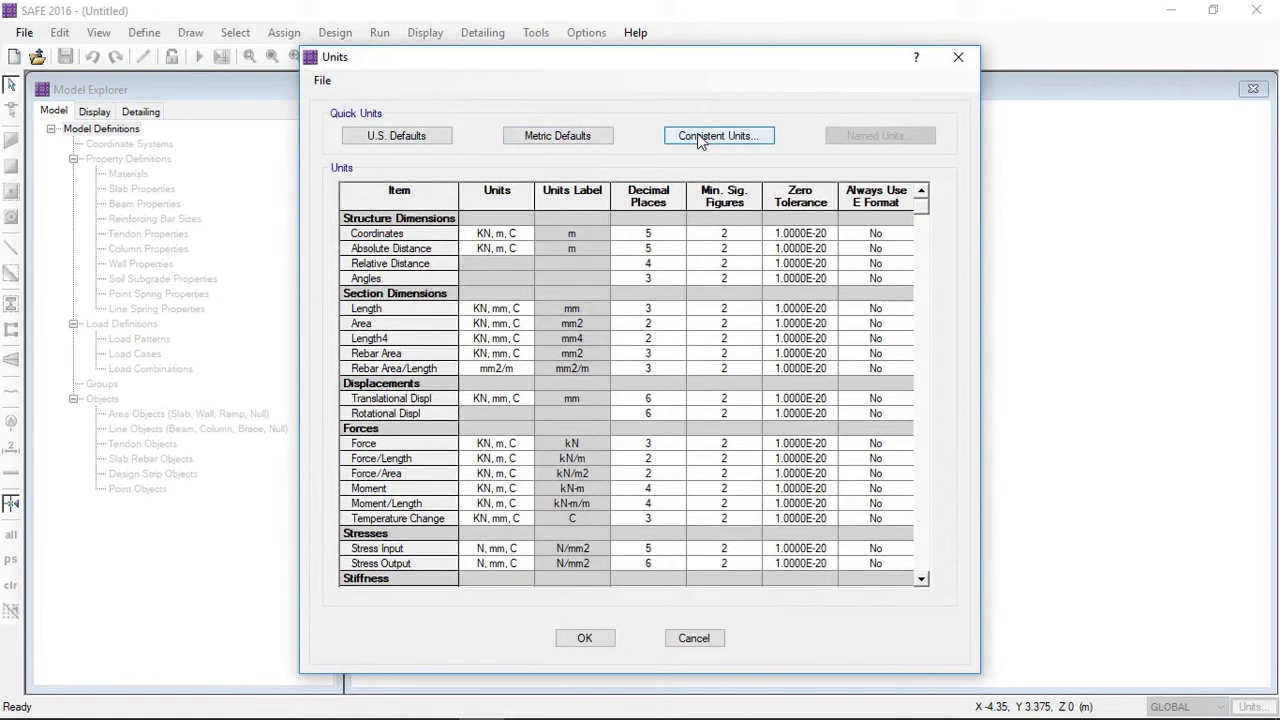
{"action": "left_click", "coordinate": [530, 140]}
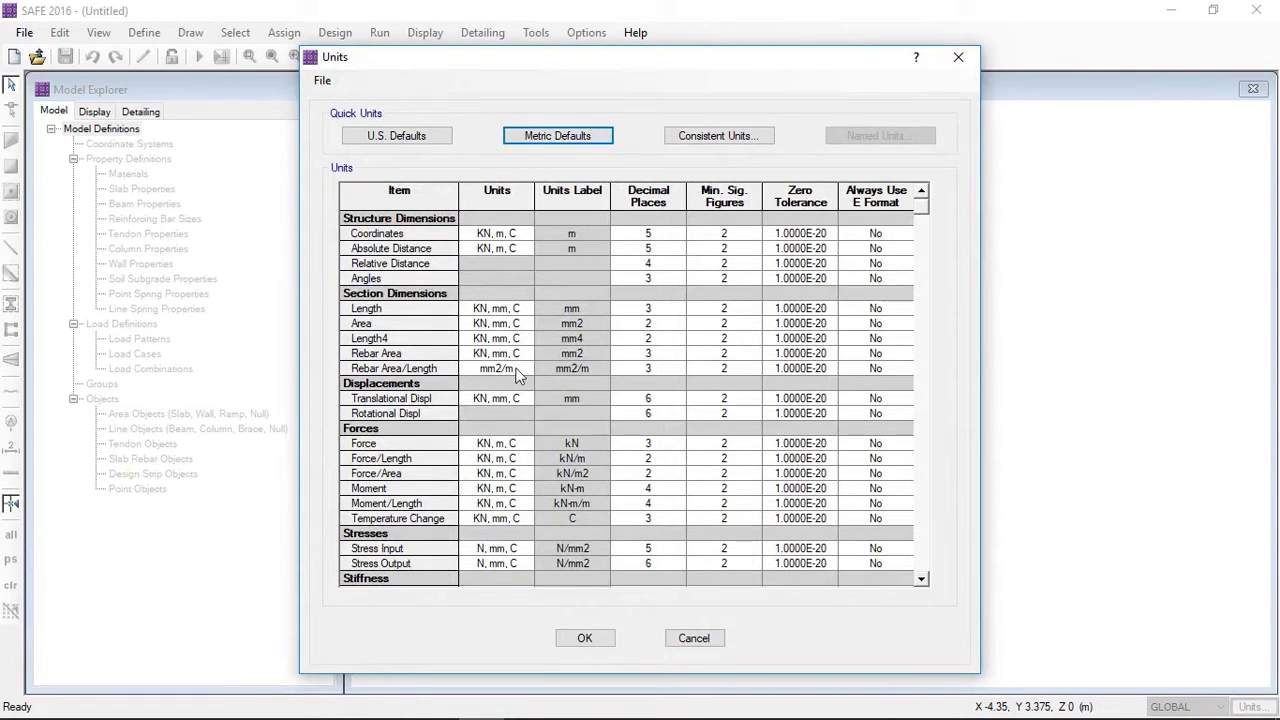
{"action": "left_click", "coordinate": [584, 638]}
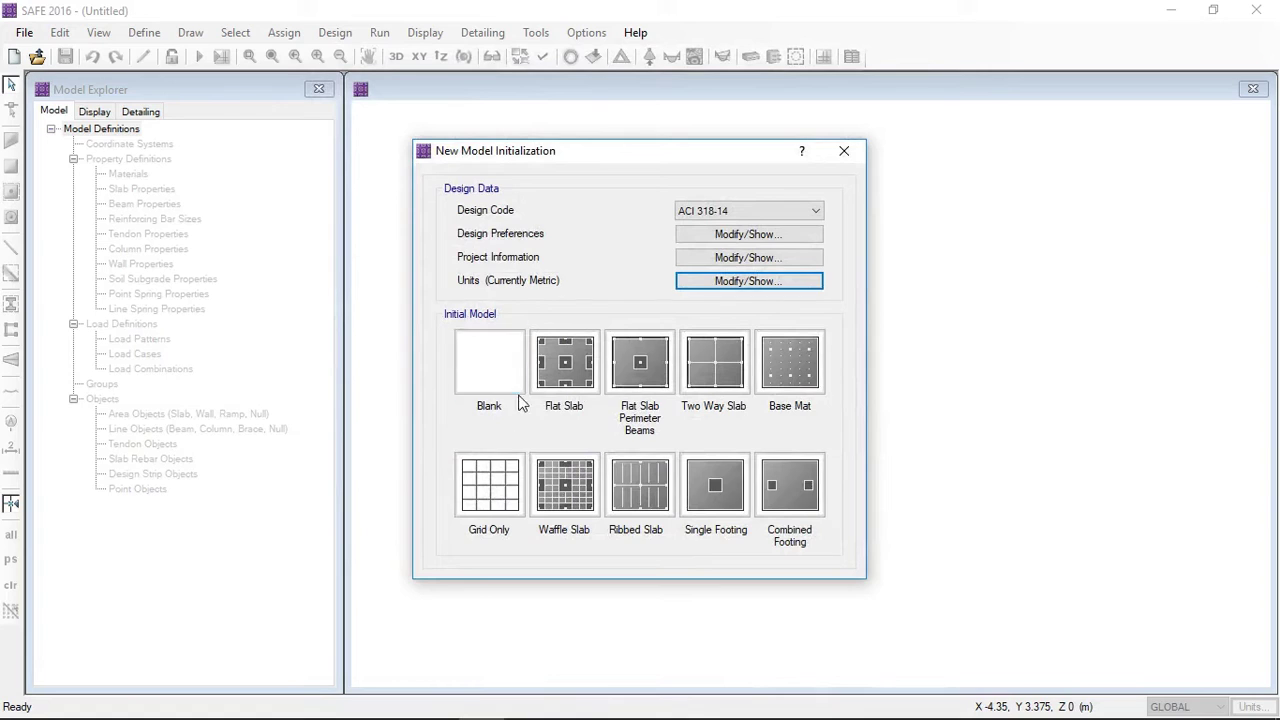
Step: Create a Grid Only model with 4 X and 3 Y grid lines, spaced 6 m in X and 4 m in Y
{"action": "left_click", "coordinate": [484, 505]}
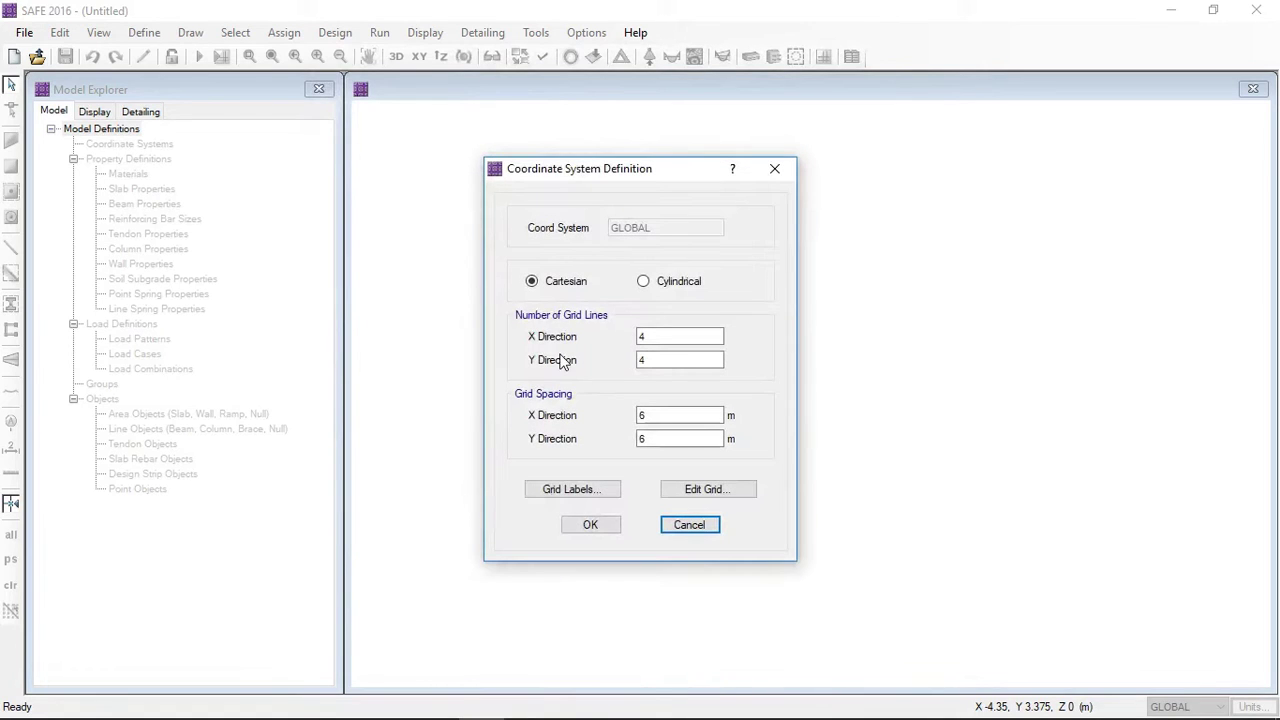
{"action": "left_click", "coordinate": [660, 340]}
{"action": "left_click", "coordinate": [651, 338]}
{"action": "left_click_drag", "start_coordinate": [646, 360], "coordinate": [587, 361]}
{"action": "type", "text": "3"}
{"action": "left_click_drag", "start_coordinate": [651, 414], "coordinate": [640, 438]}
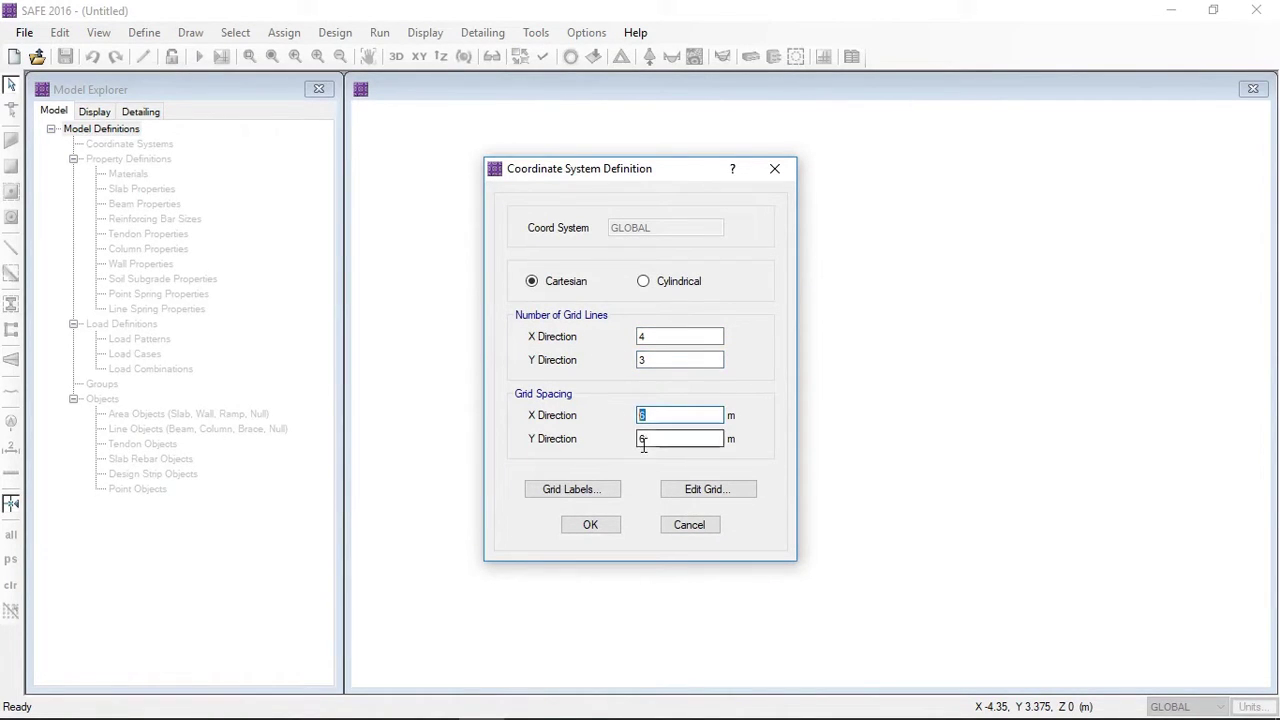
{"action": "type", "text": "4"}
{"action": "left_click", "coordinate": [646, 417]}
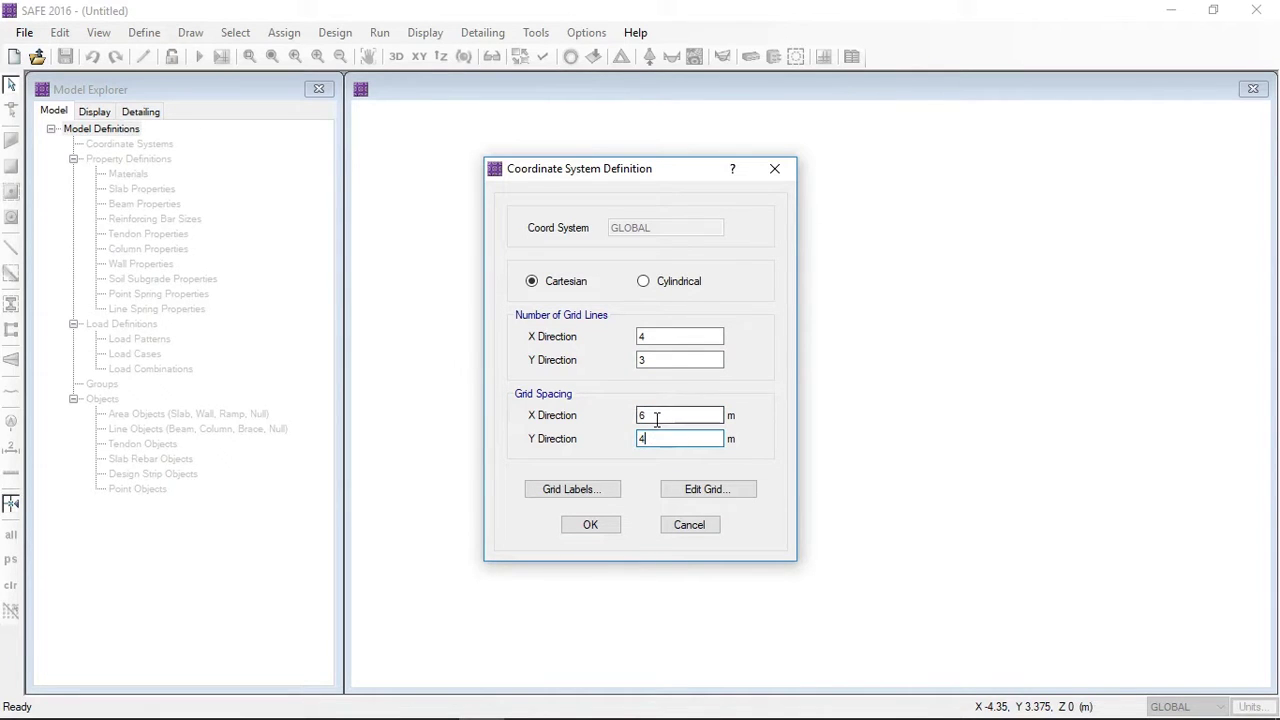
{"action": "left_click", "coordinate": [590, 525]}
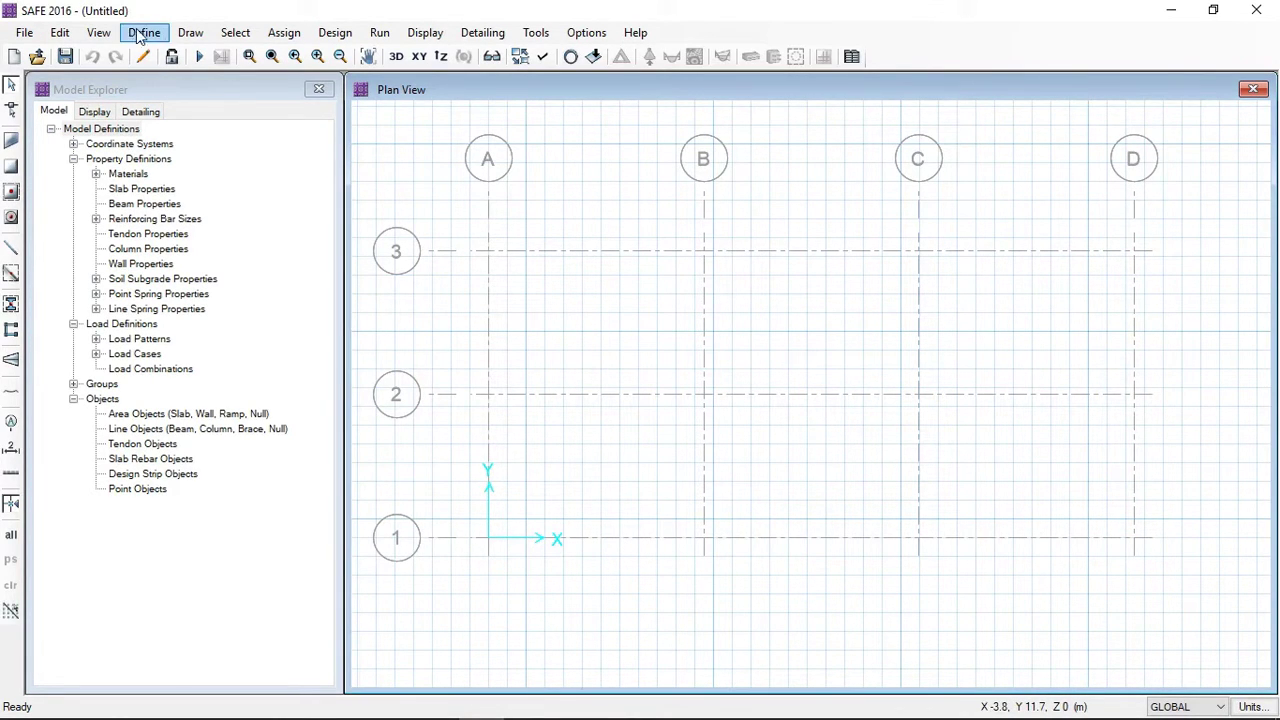
Step: Display the GLOBAL coordinate system's grid data as spacing and set grid B's X spacing to 5 m
{"action": "left_click", "coordinate": [60, 33]}
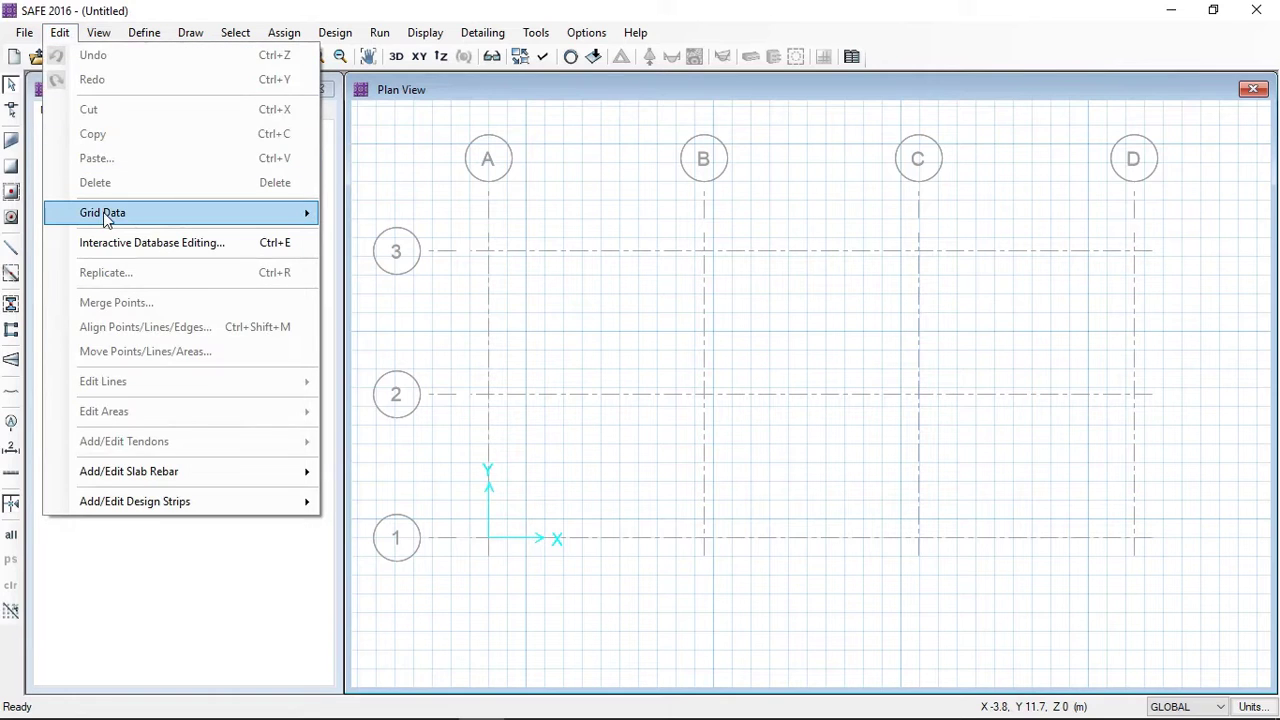
{"action": "mouse_move", "coordinate": [126, 215]}
{"action": "left_click", "coordinate": [381, 213]}
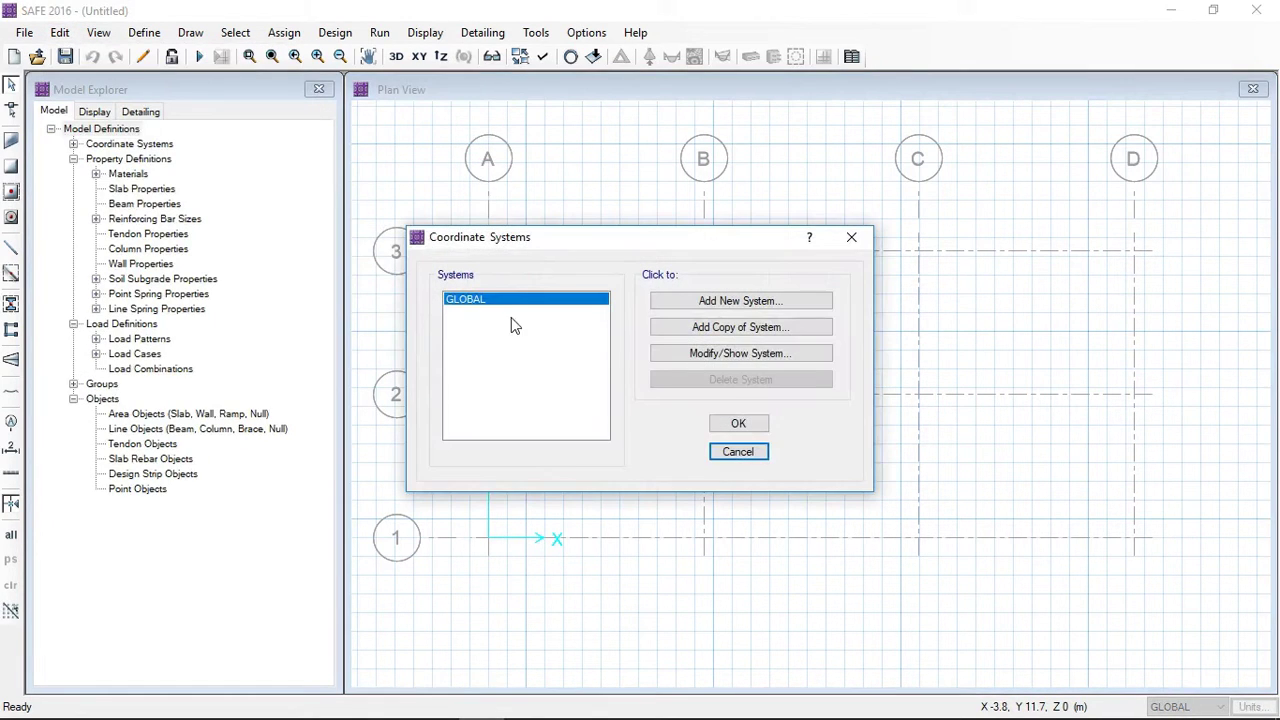
{"action": "left_click", "coordinate": [679, 361]}
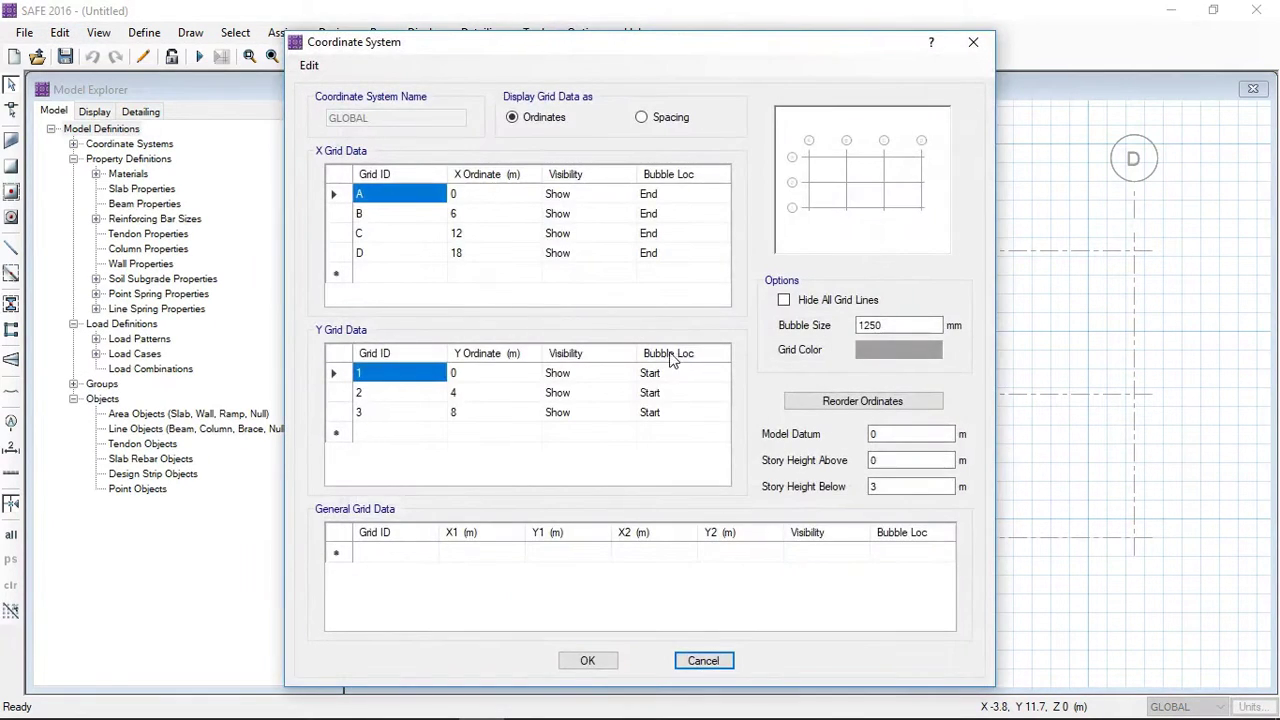
{"action": "left_click", "coordinate": [660, 120]}
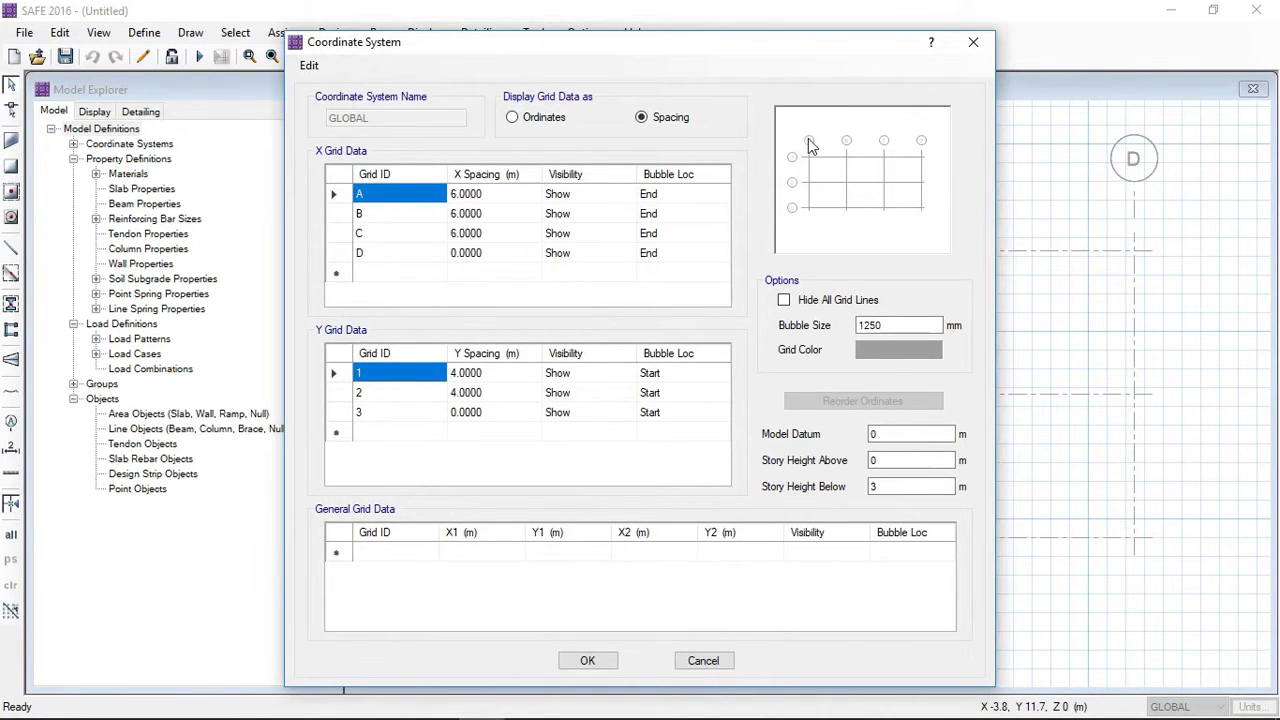
{"action": "left_click", "coordinate": [478, 220]}
{"action": "type", "text": "5"}
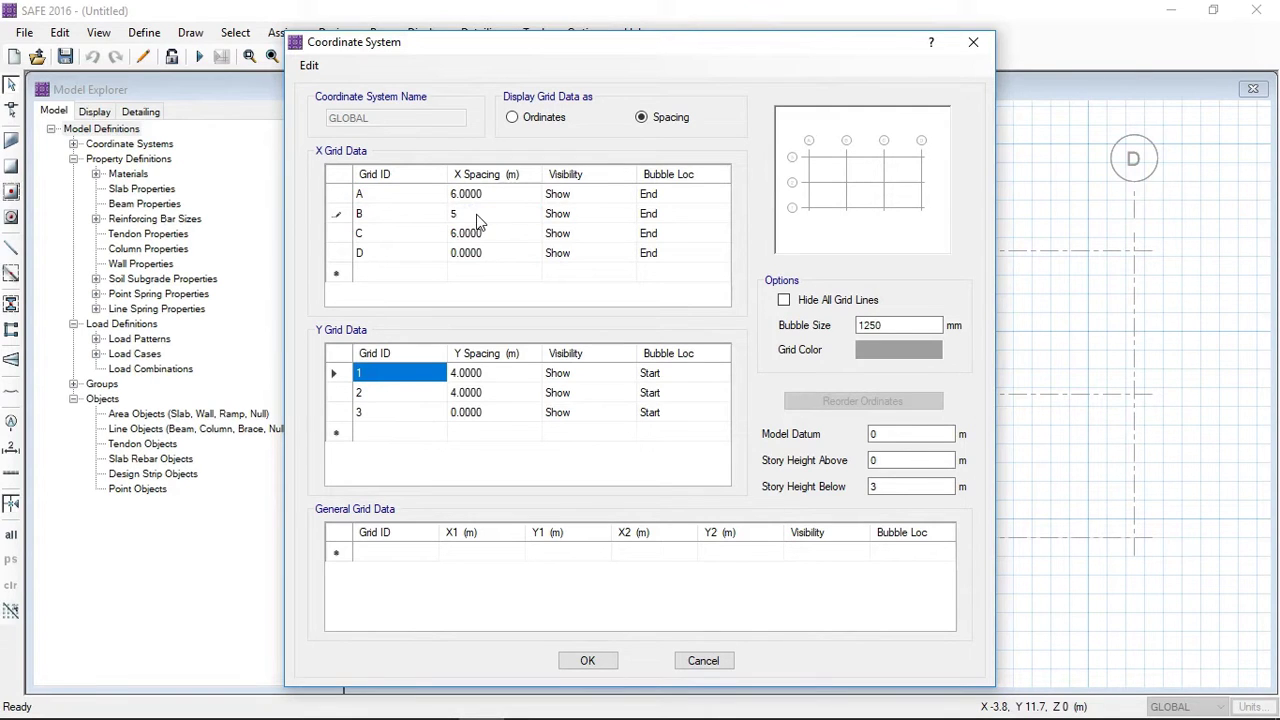
{"action": "key", "text": "Return"}
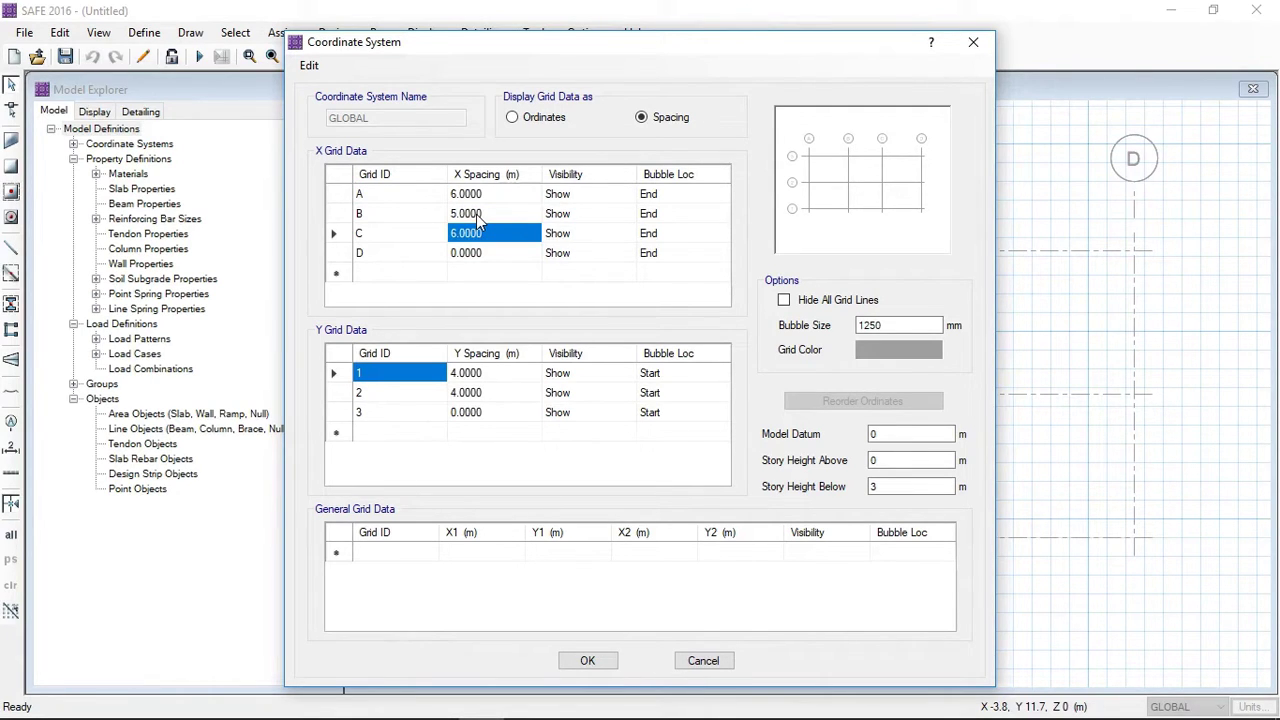
Step: Set grid 2's Y spacing to 5 m and apply the GLOBAL coordinate system changes
{"action": "left_click", "coordinate": [466, 398]}
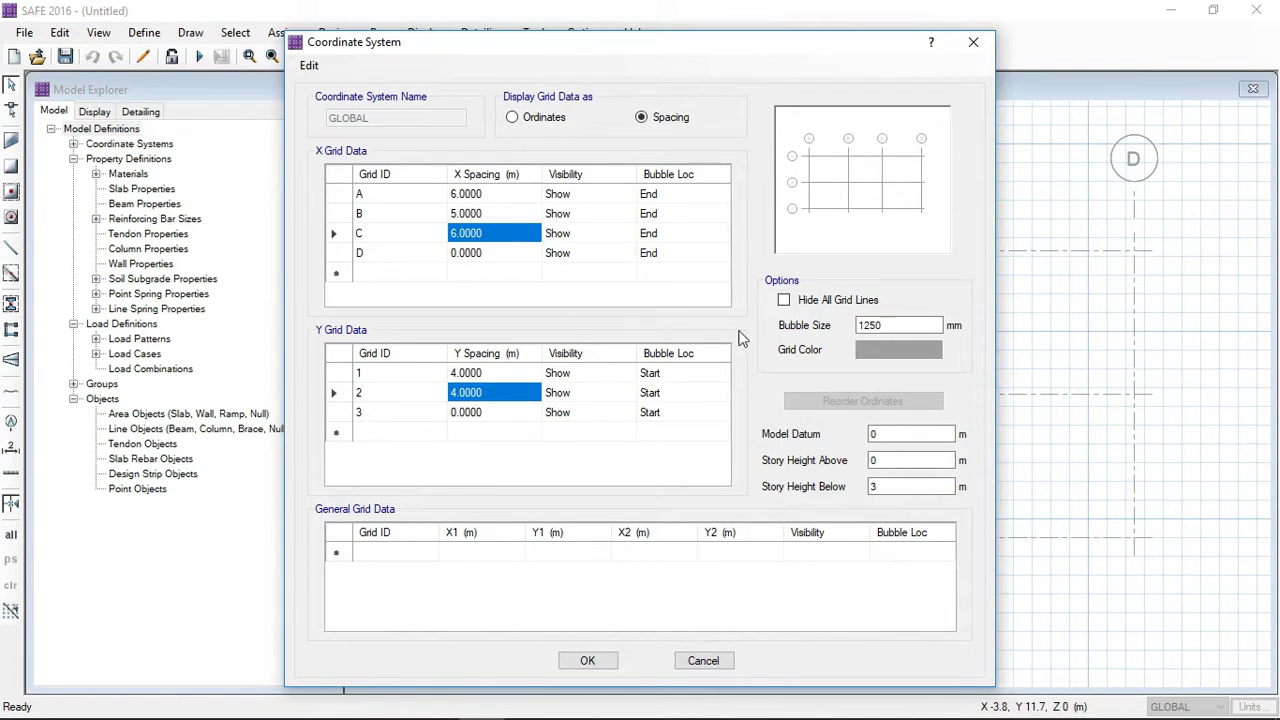
{"action": "type", "text": "5"}
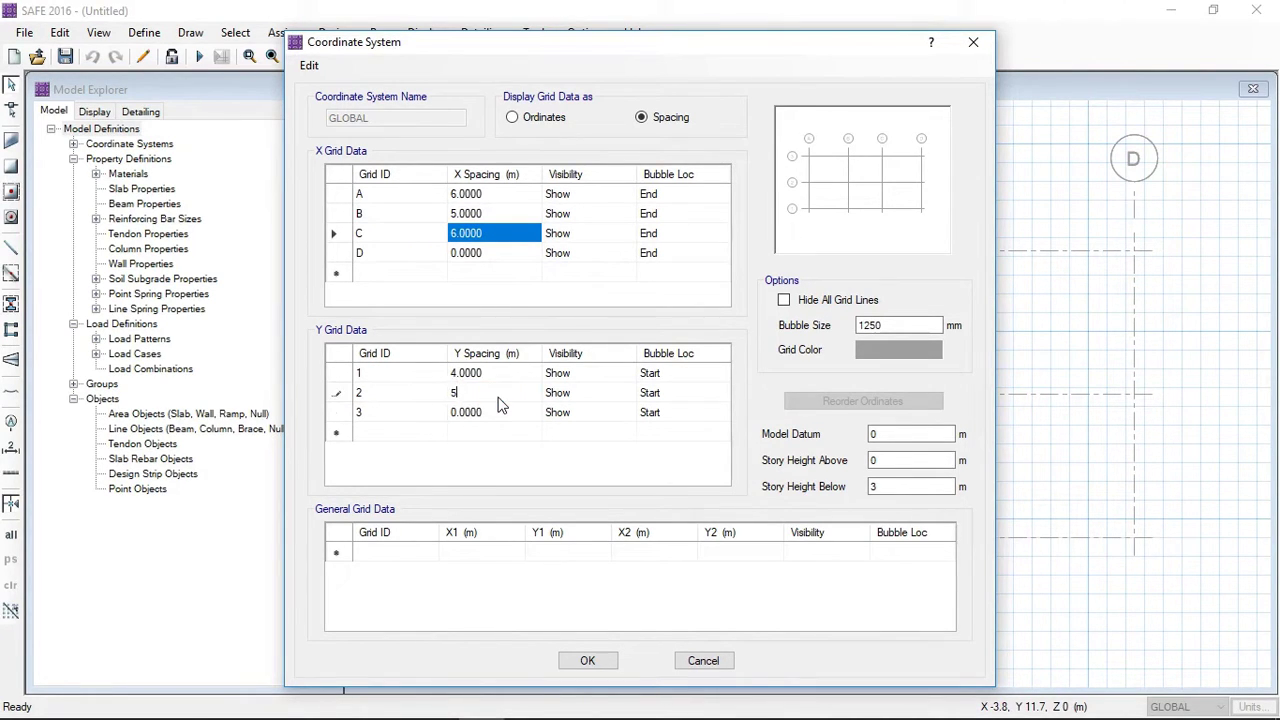
{"action": "key", "text": "Return"}
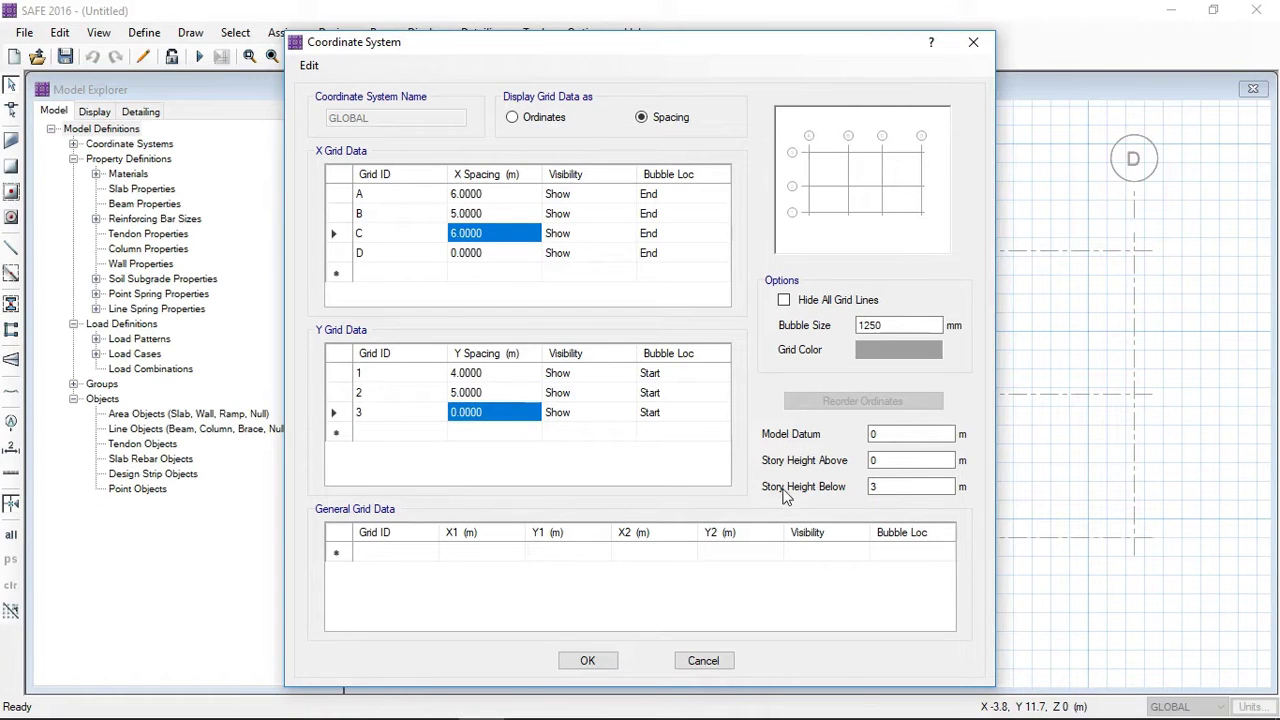
{"action": "left_click", "coordinate": [882, 489]}
{"action": "left_click", "coordinate": [886, 460]}
{"action": "left_click", "coordinate": [588, 661]}
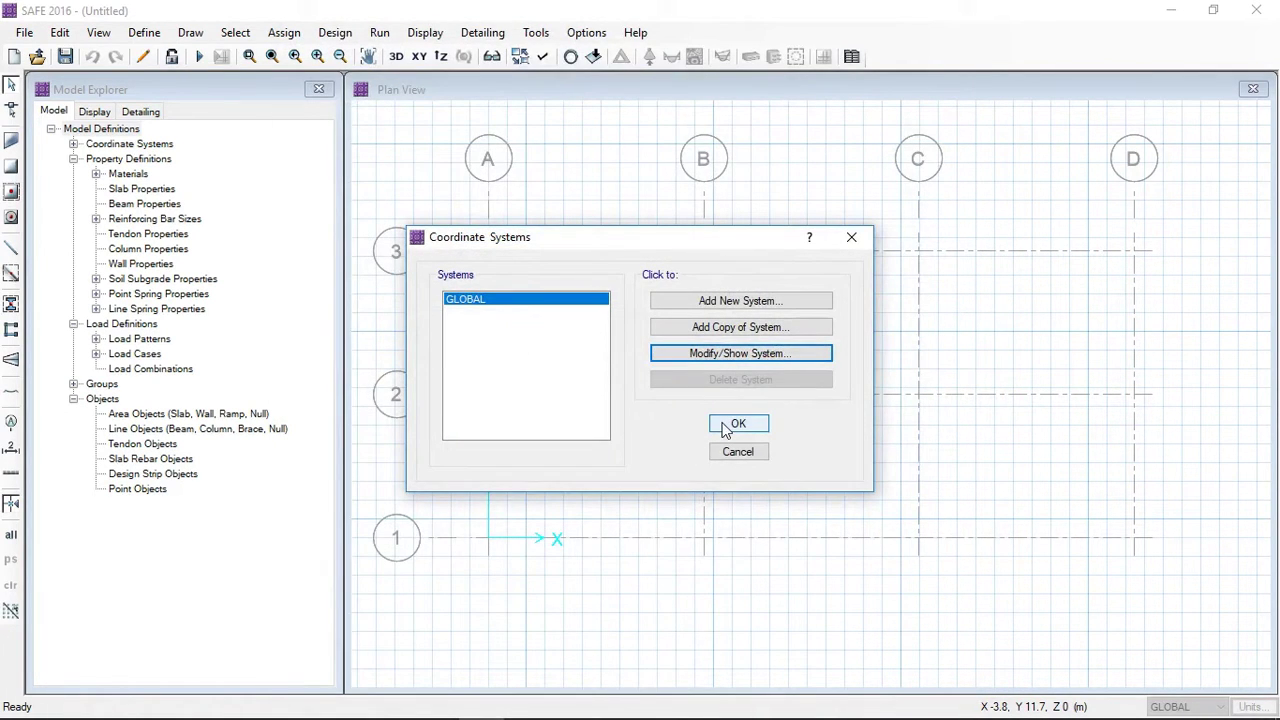
{"action": "left_click", "coordinate": [736, 424]}
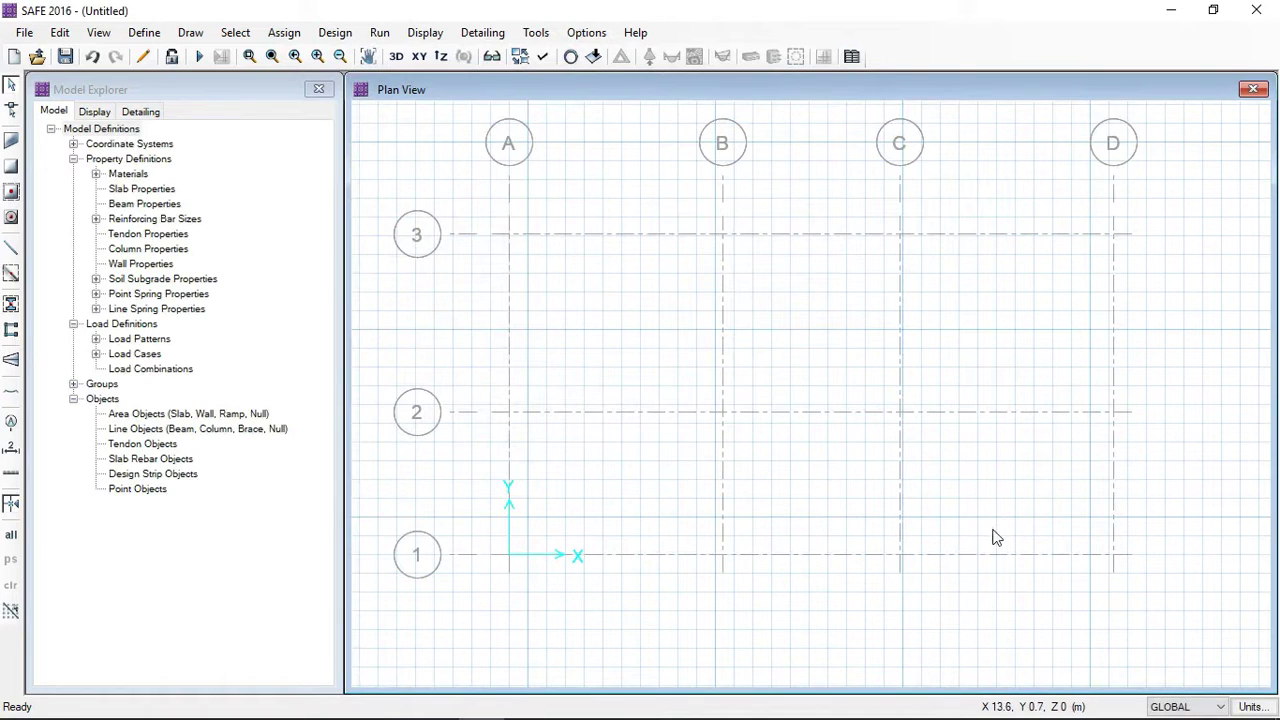
Step: Turn off the Horizon display in the plan view
{"action": "left_click", "coordinate": [543, 57]}
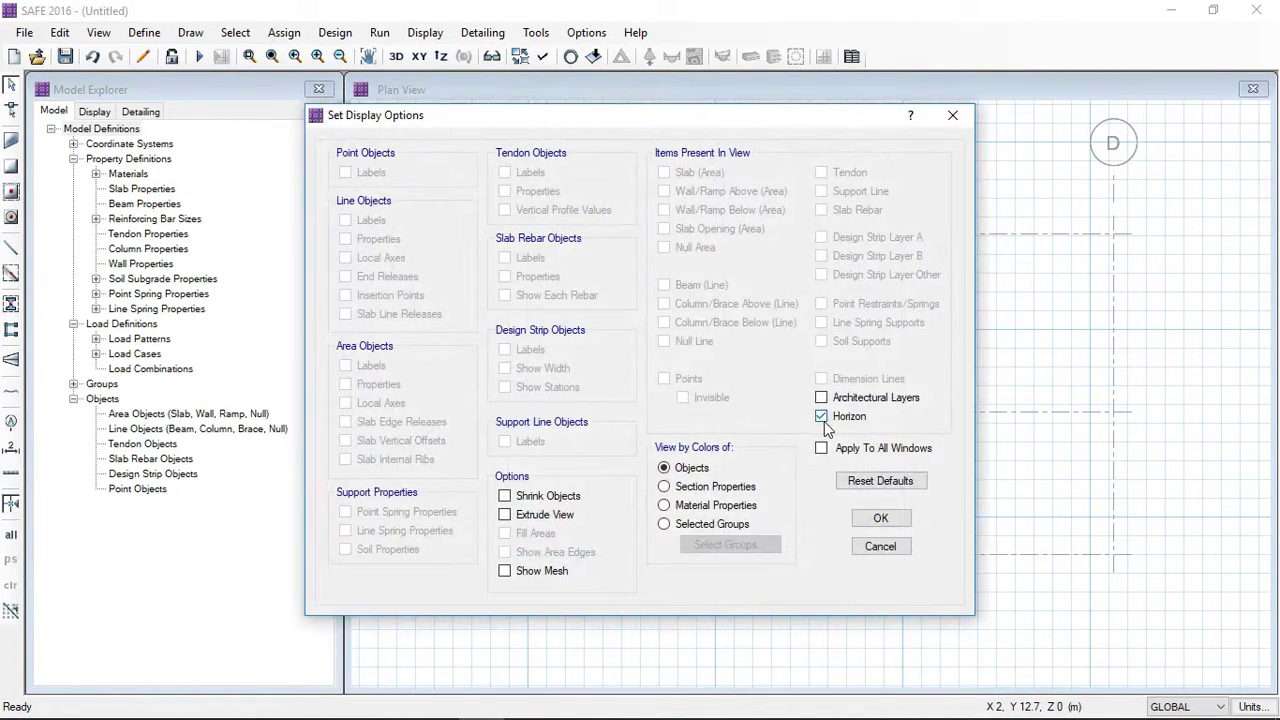
{"action": "left_click", "coordinate": [879, 520]}
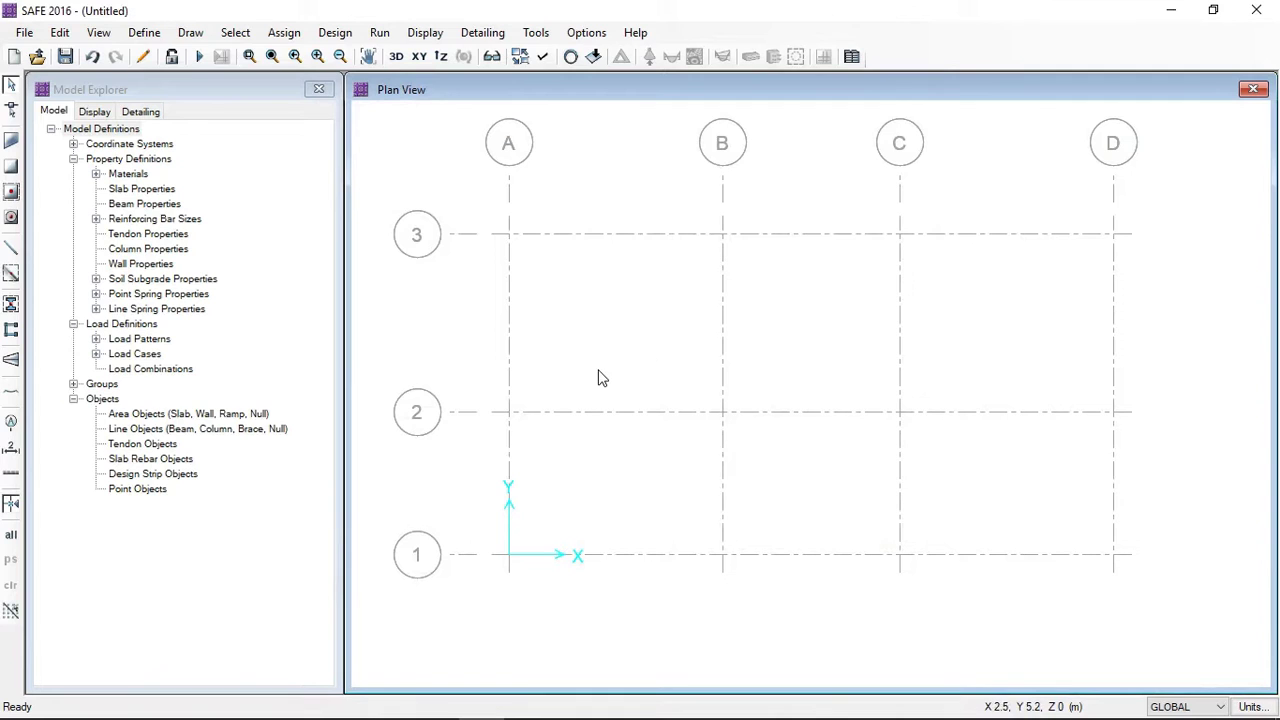
Step: Add a new material named Conc 28 Mpa with the material type Concrete
{"action": "left_click", "coordinate": [144, 32]}
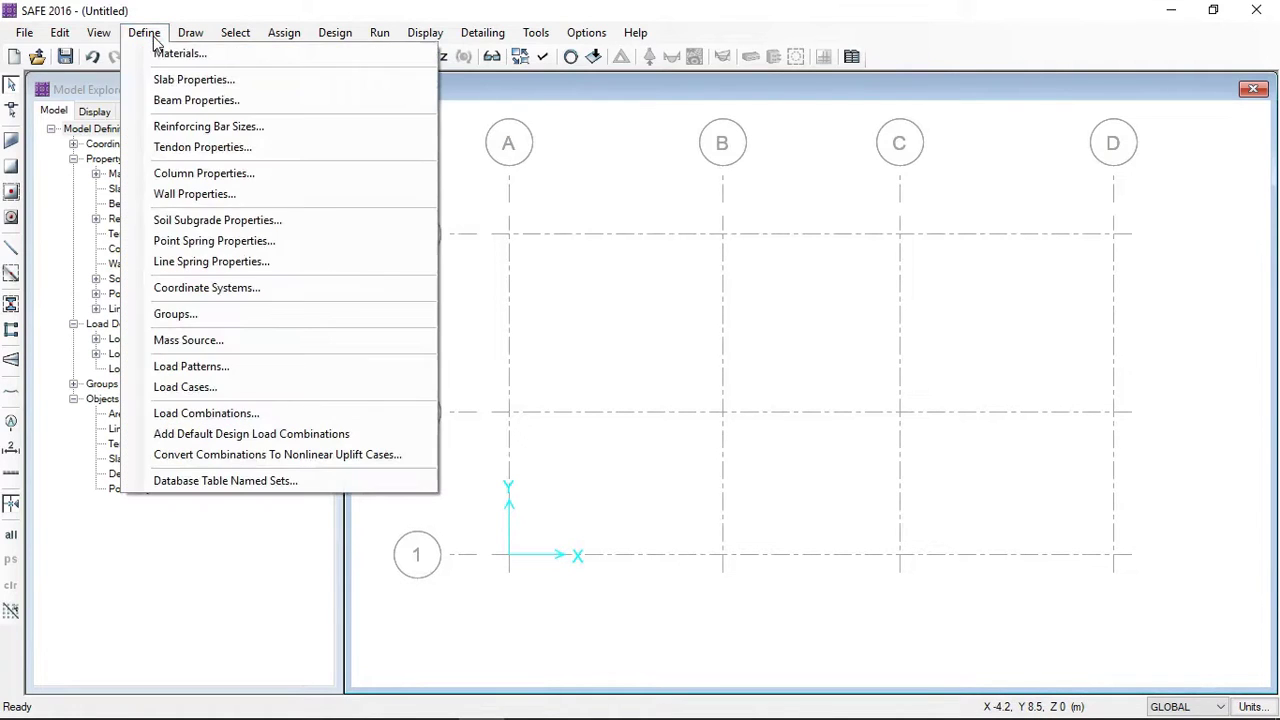
{"action": "left_click", "coordinate": [160, 55]}
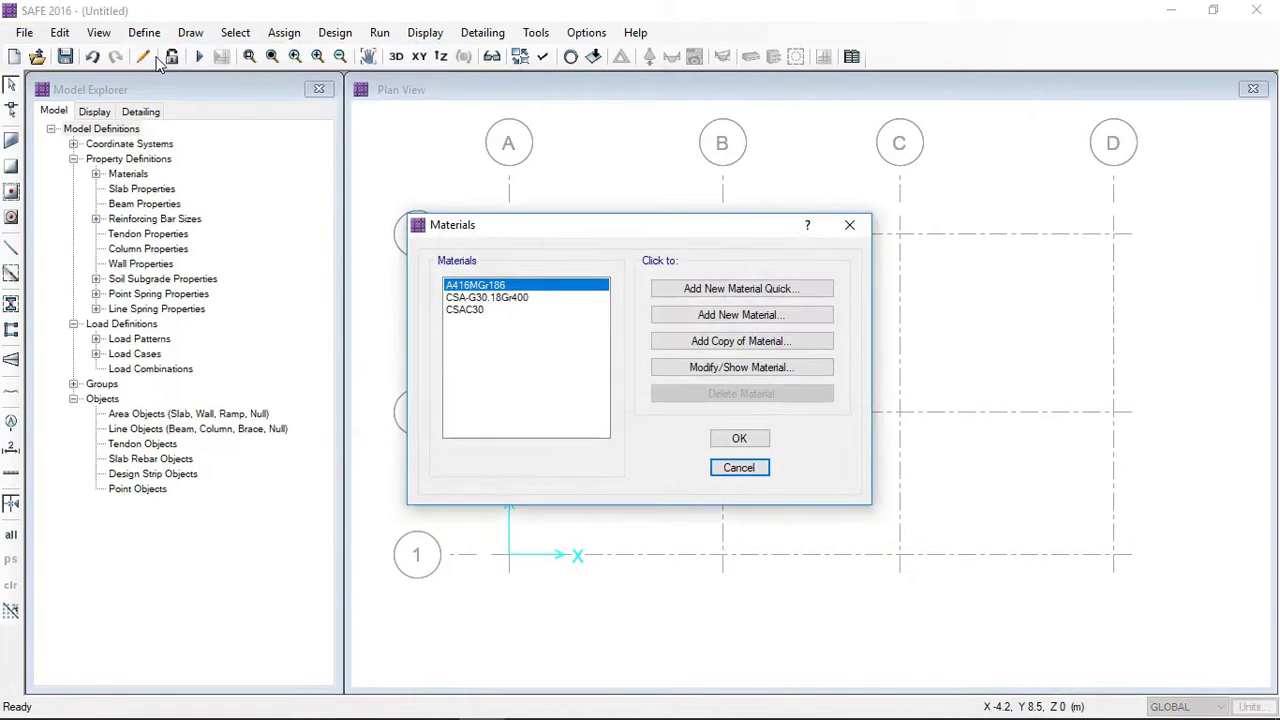
{"action": "left_click", "coordinate": [742, 316]}
{"action": "double_click", "coordinate": [663, 134]}
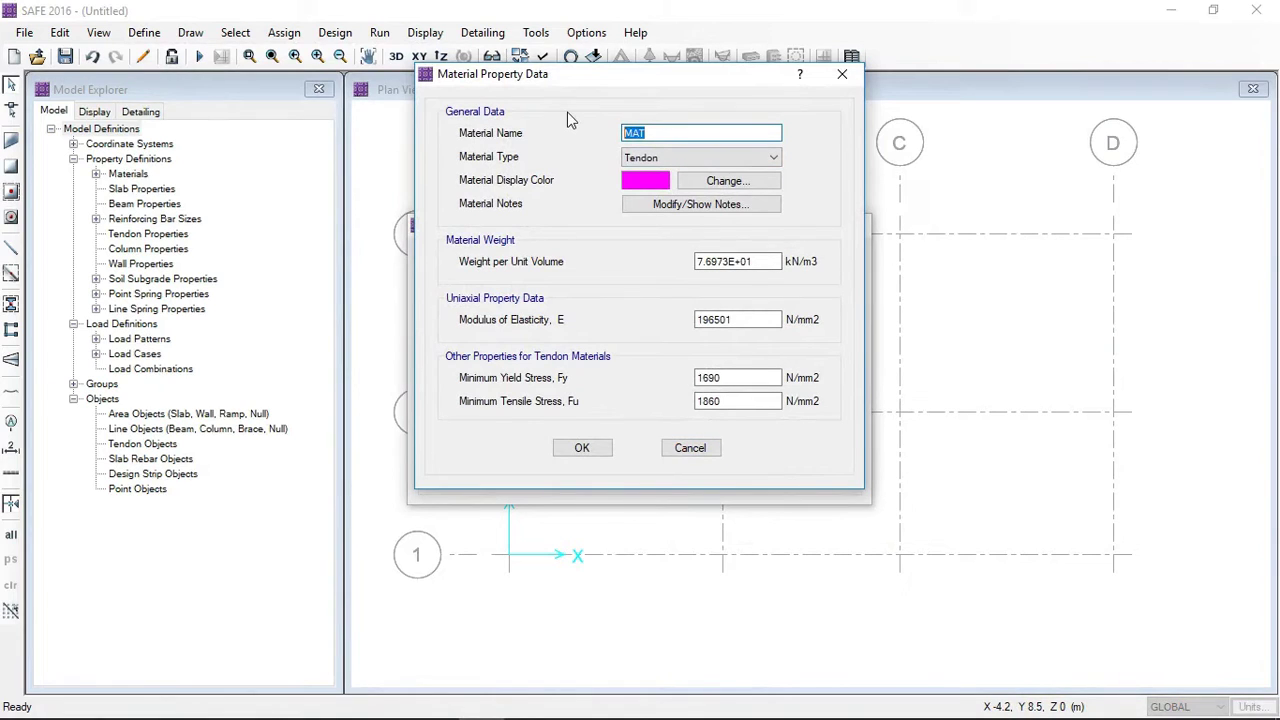
{"action": "type", "text": "Conc"}
{"action": "type", "text": " 3"}
{"action": "left_click", "coordinate": [652, 157]}
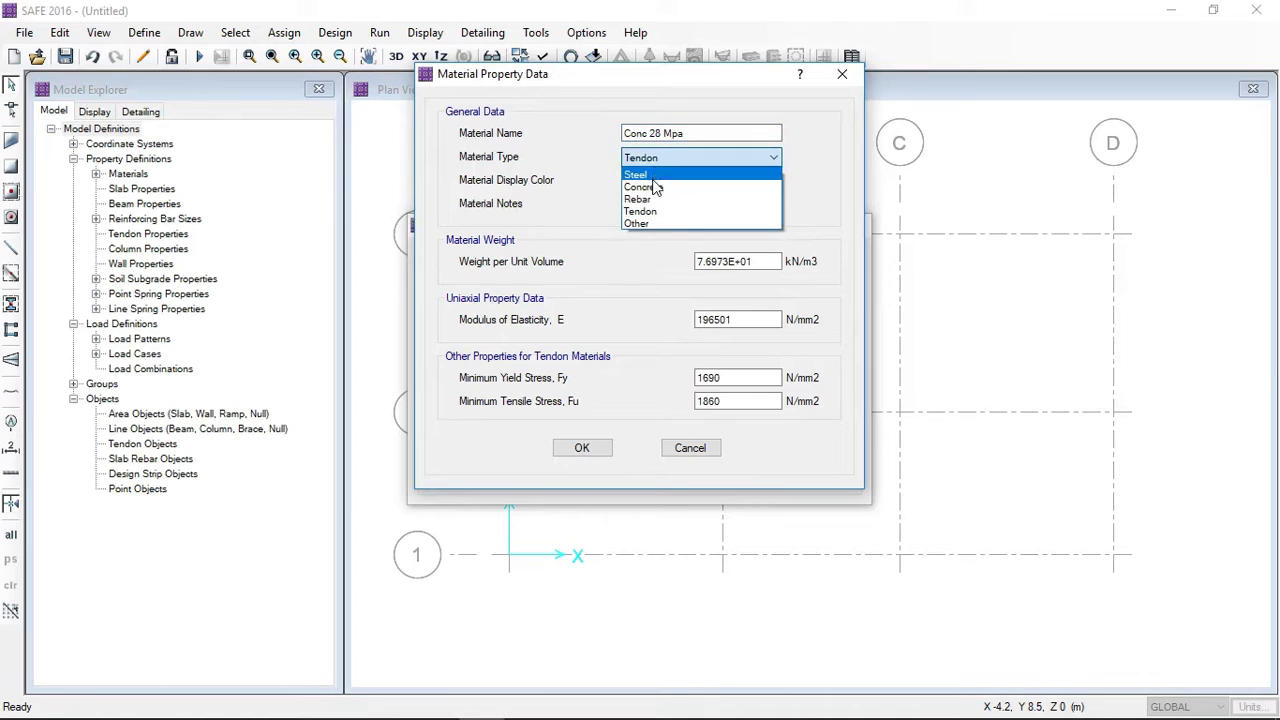
{"action": "left_click", "coordinate": [656, 178]}
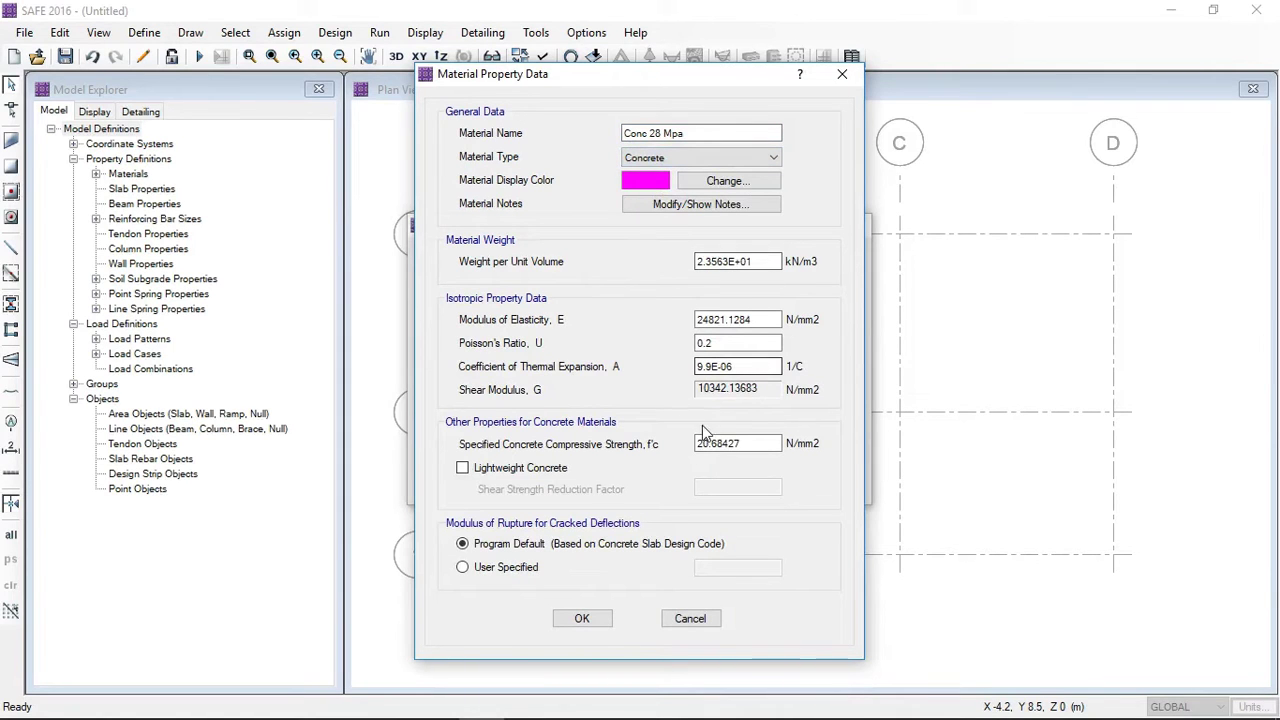
Step: Set the new concrete's specified compressive strength to 28 N/mm2 and save the material
{"action": "double_click", "coordinate": [718, 443]}
{"action": "type", "text": "28"}
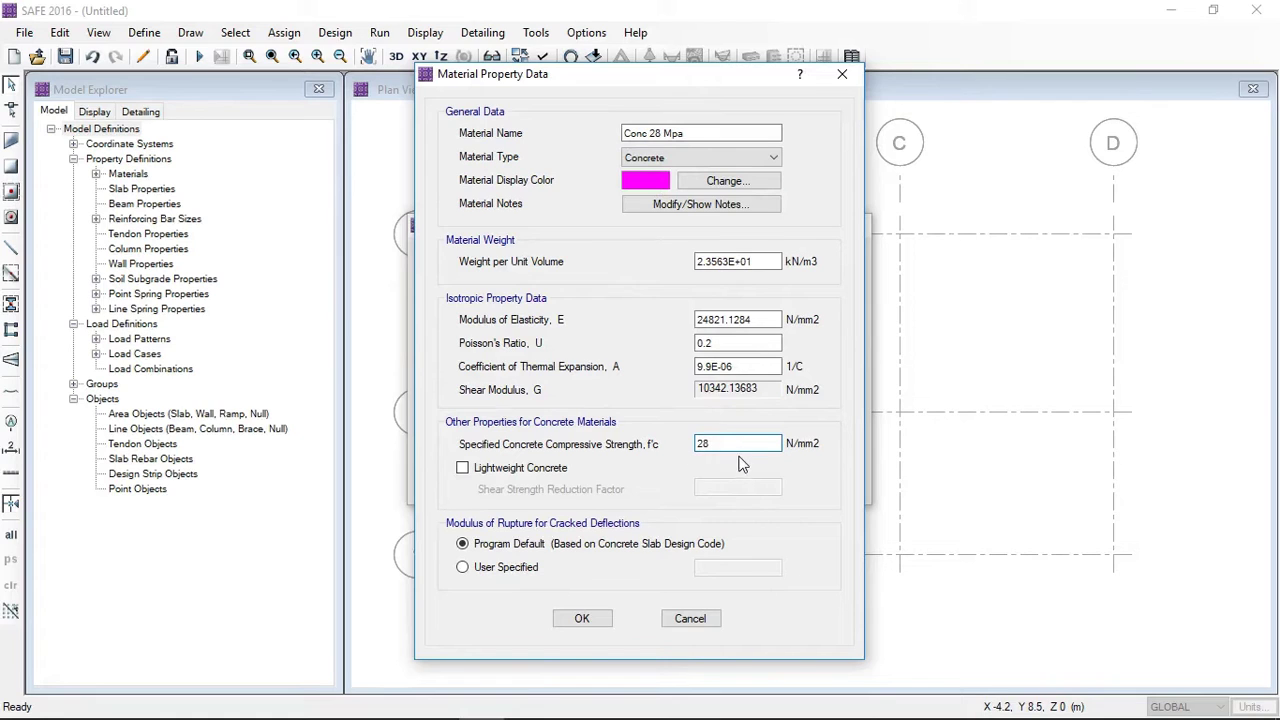
{"action": "left_click", "coordinate": [746, 372]}
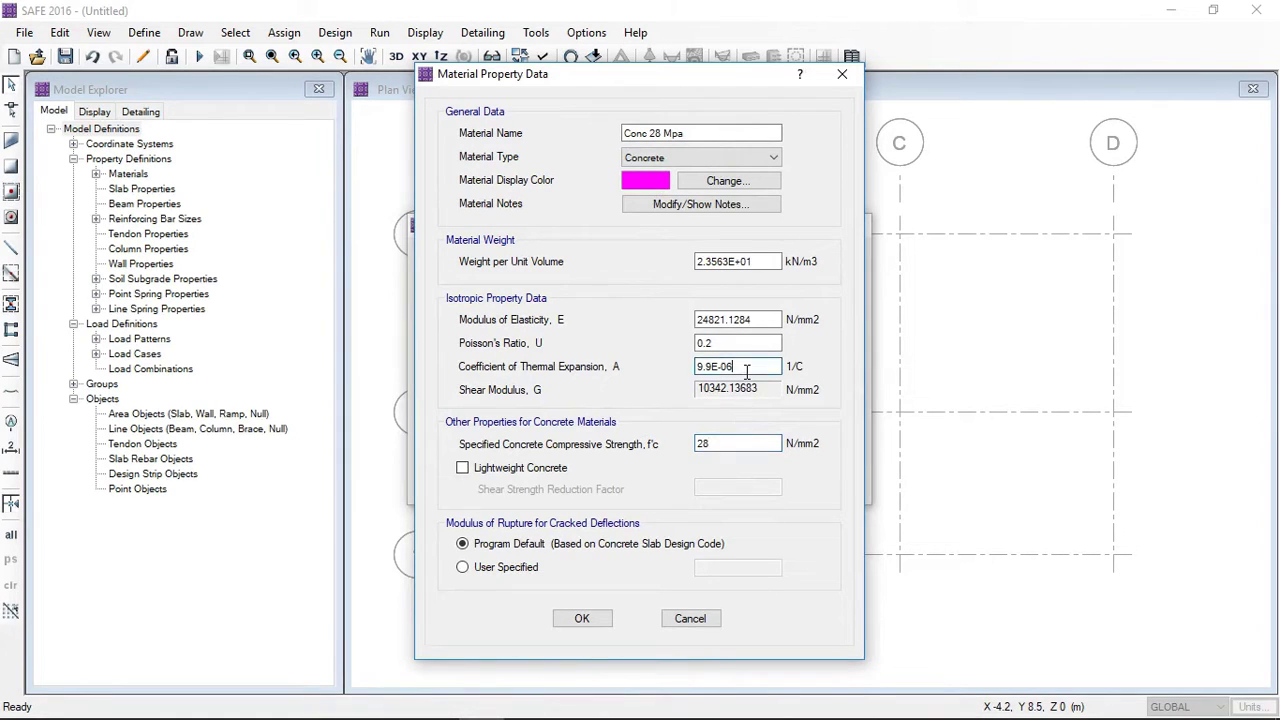
{"action": "left_click", "coordinate": [584, 618]}
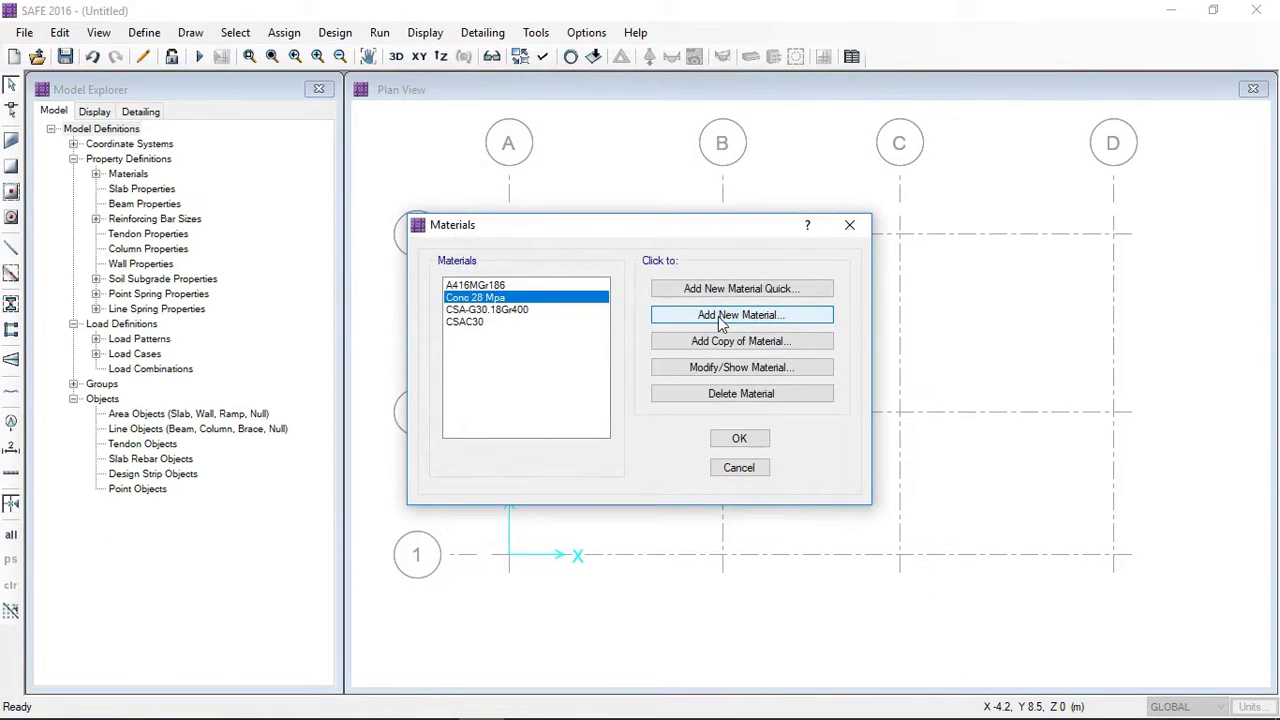
Step: Add another material named Rebar 420 MPa with the material type Rebar
{"action": "left_click", "coordinate": [690, 474]}
{"action": "key", "text": "Tab"}
{"action": "type", "text": "Rebar 420 MPa"}
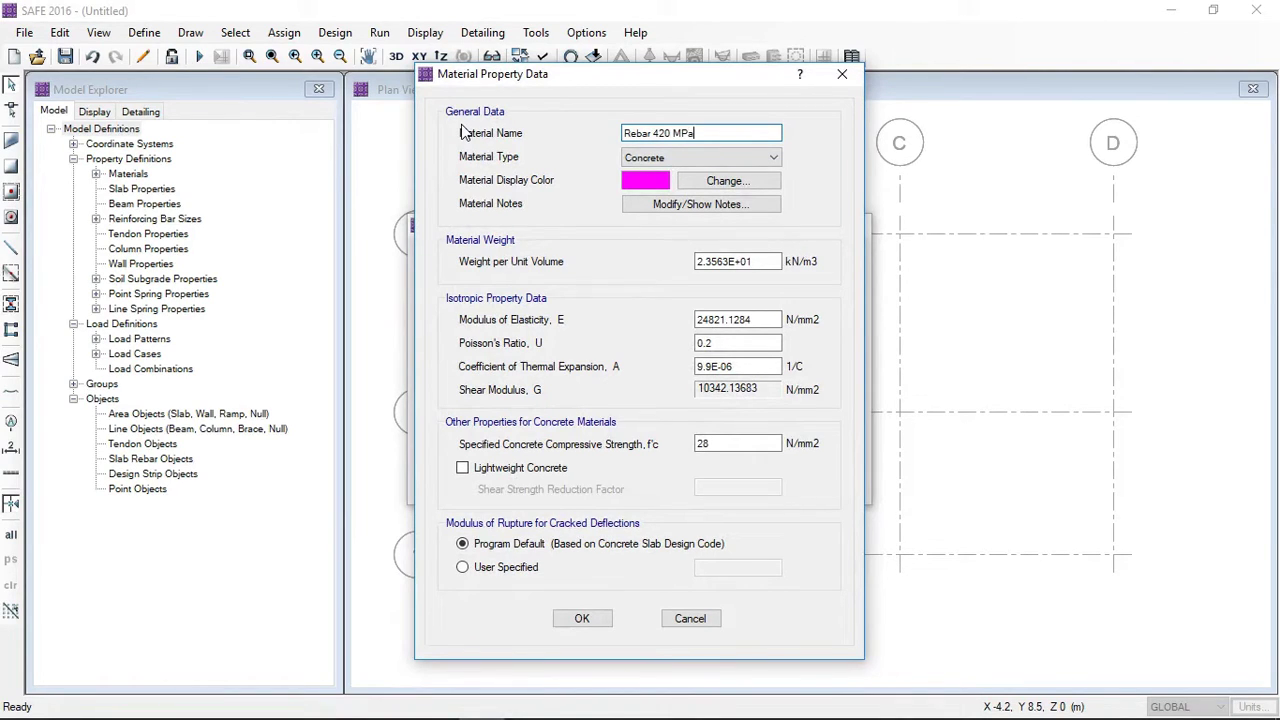
{"action": "left_click", "coordinate": [636, 160]}
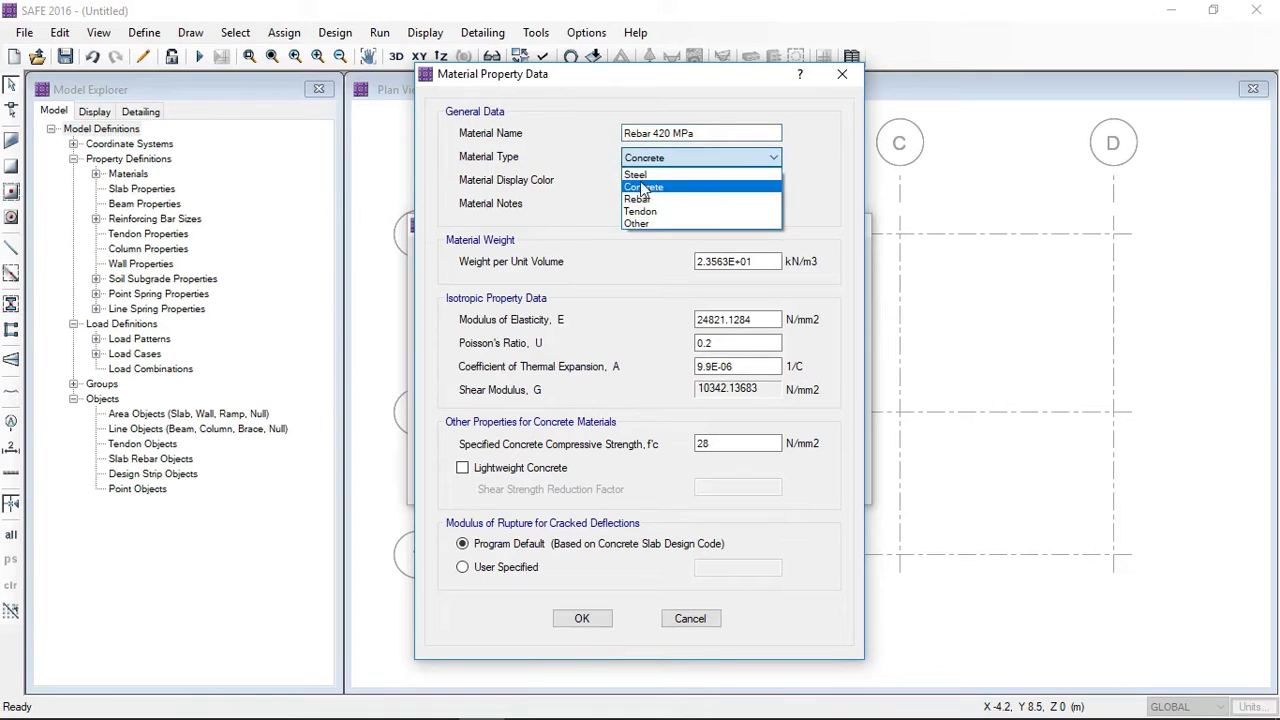
{"action": "left_click", "coordinate": [638, 199]}
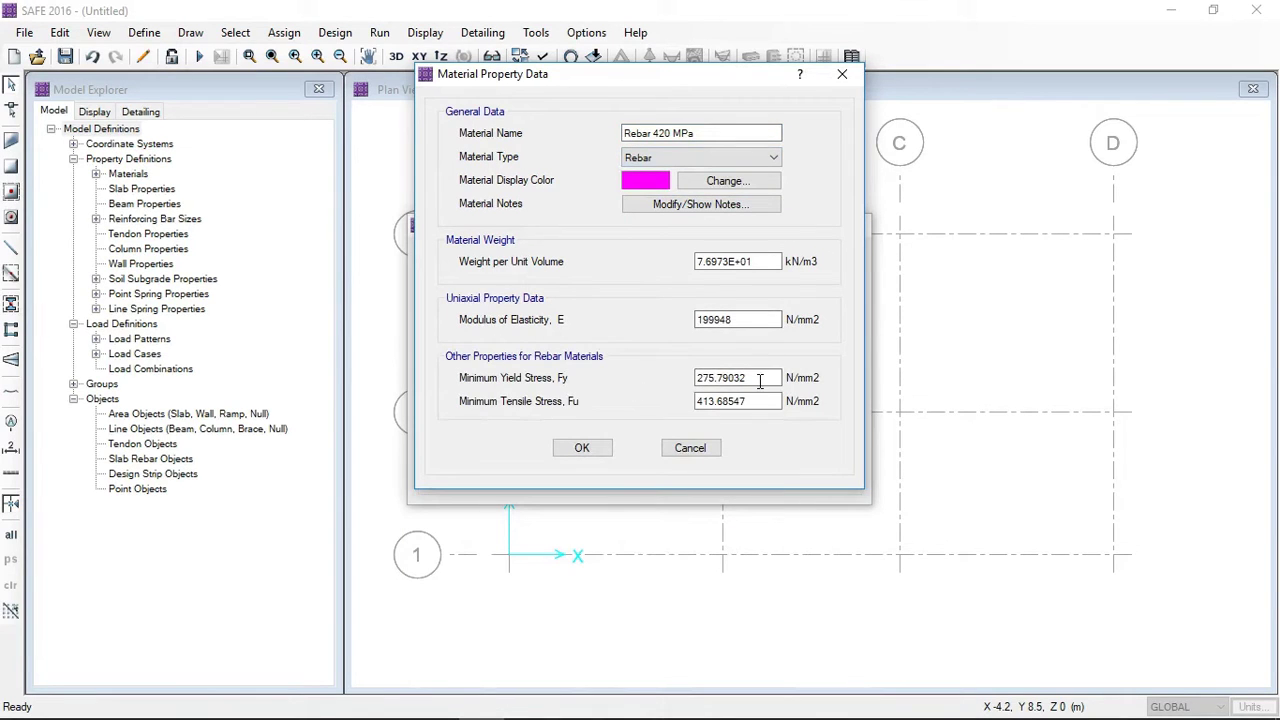
Step: Set the rebar's minimum yield stress to 420 N/mm2 and minimum tensile stress to 630 N/mm2, and accept the materials
{"action": "left_click_drag", "start_coordinate": [759, 381], "coordinate": [570, 376]}
{"action": "type", "text": "420"}
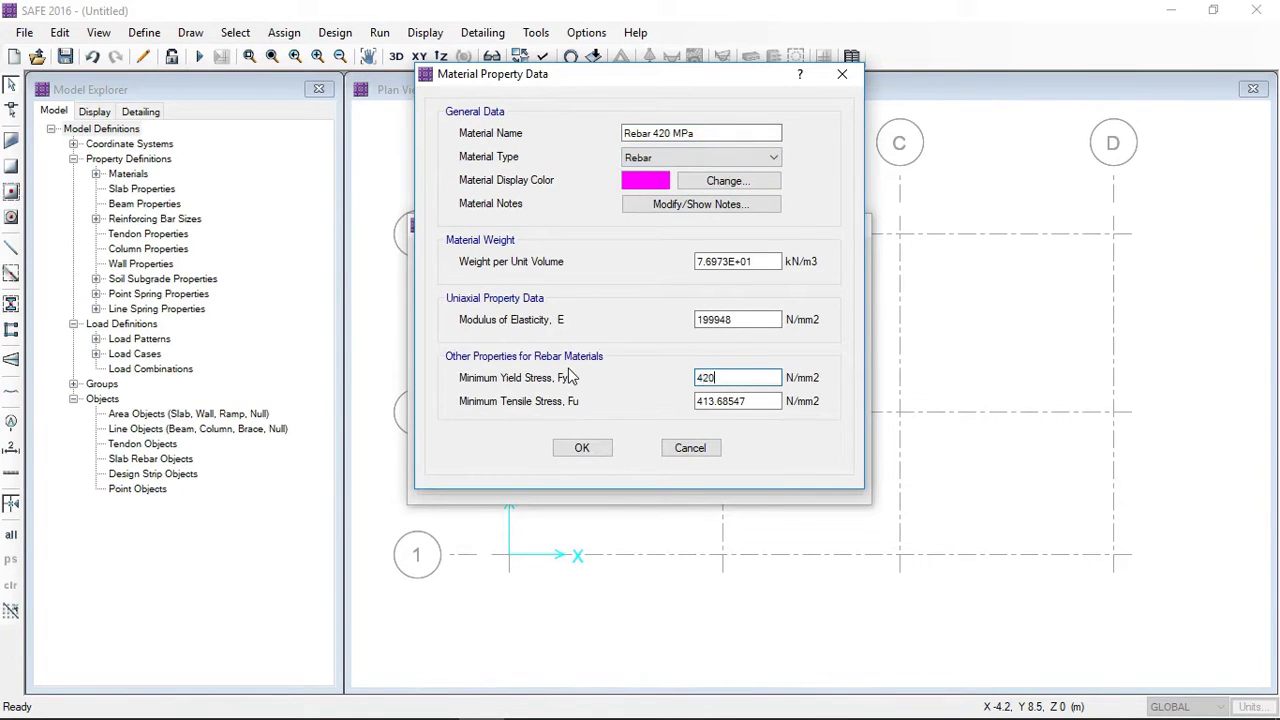
{"action": "key", "text": "Tab"}
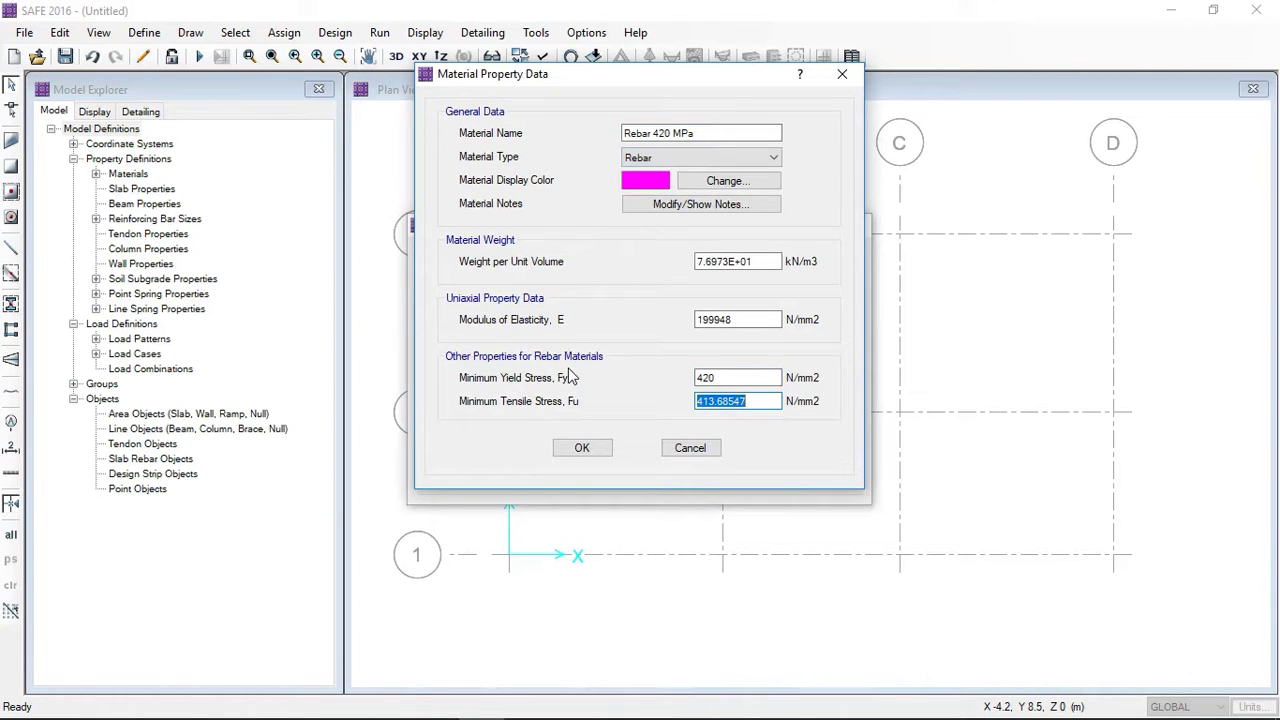
{"action": "type", "text": "630"}
{"action": "left_click", "coordinate": [757, 378]}
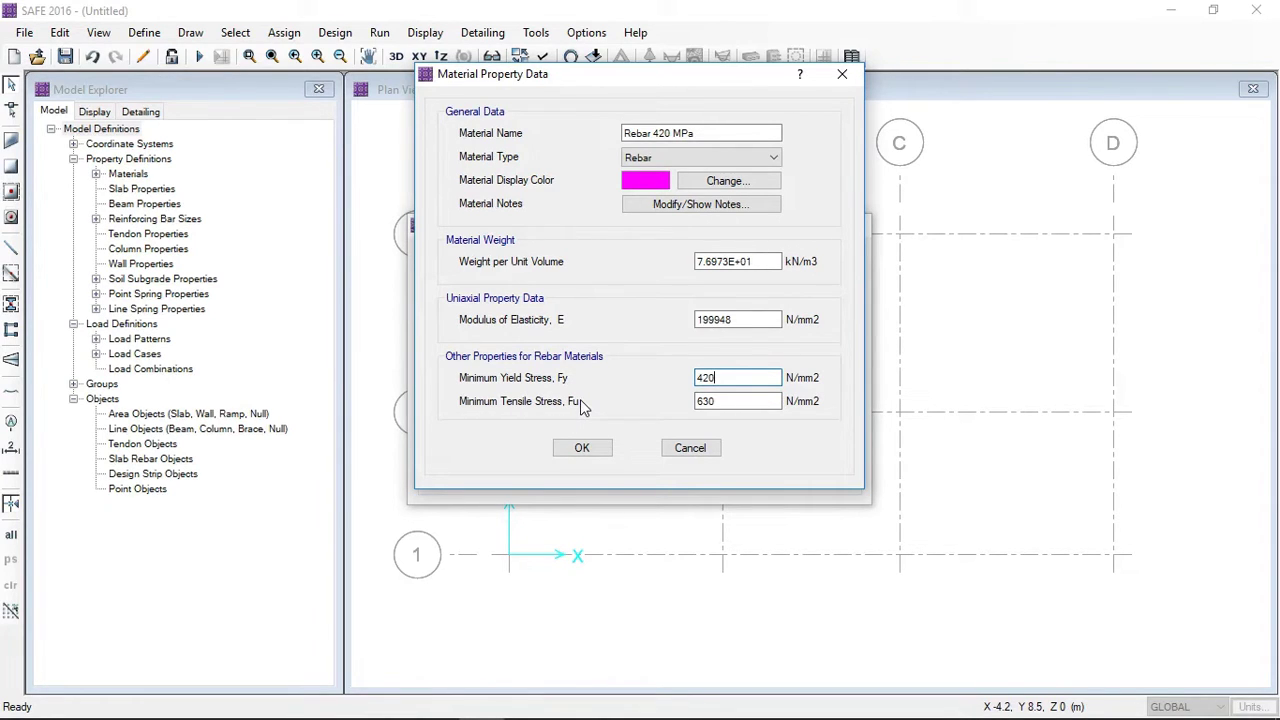
{"action": "left_click", "coordinate": [586, 446]}
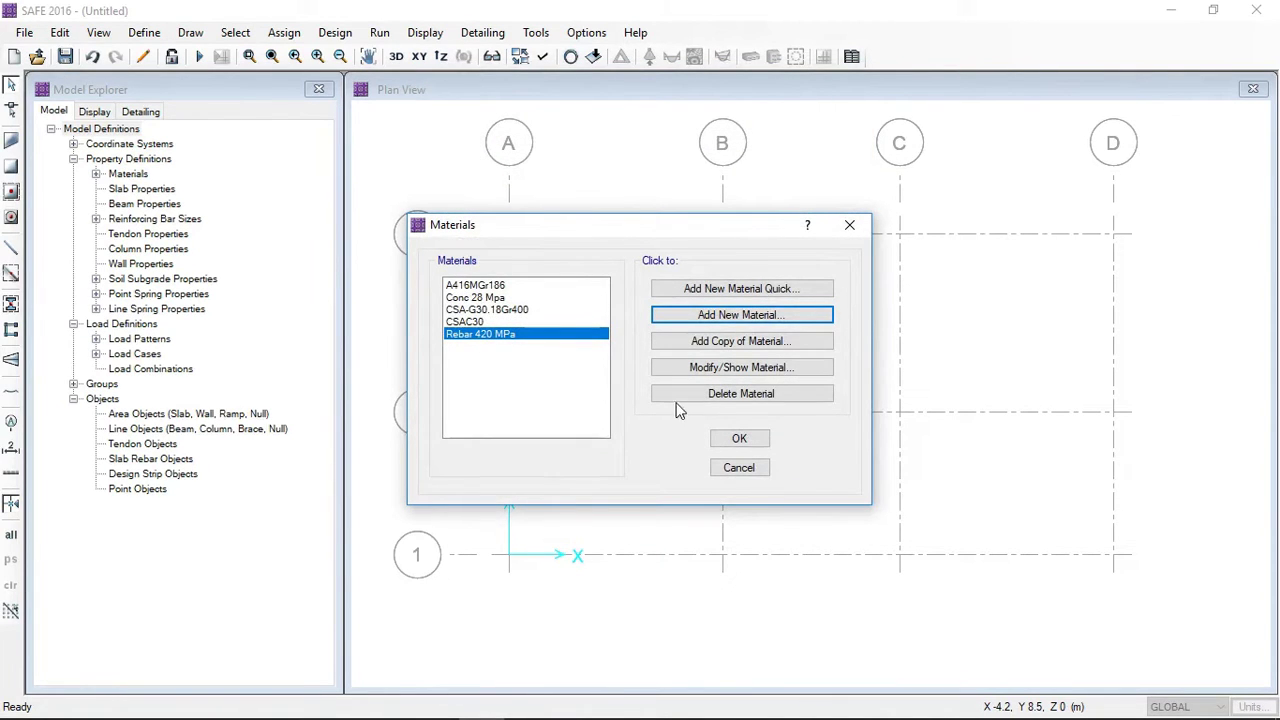
{"action": "left_click", "coordinate": [737, 440]}
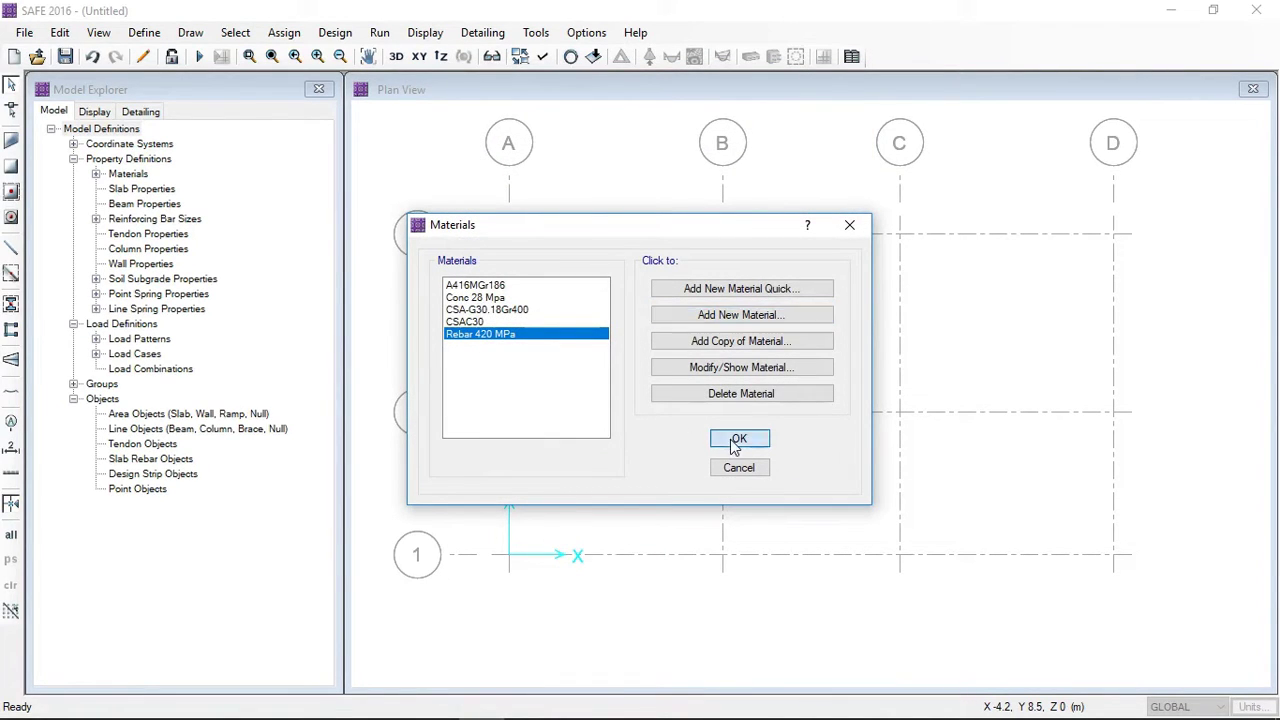
Step: Add a slab property named SLAB 150 mm that uses the Conc 28 Mpa material
{"action": "left_click", "coordinate": [144, 32]}
{"action": "left_click", "coordinate": [185, 80]}
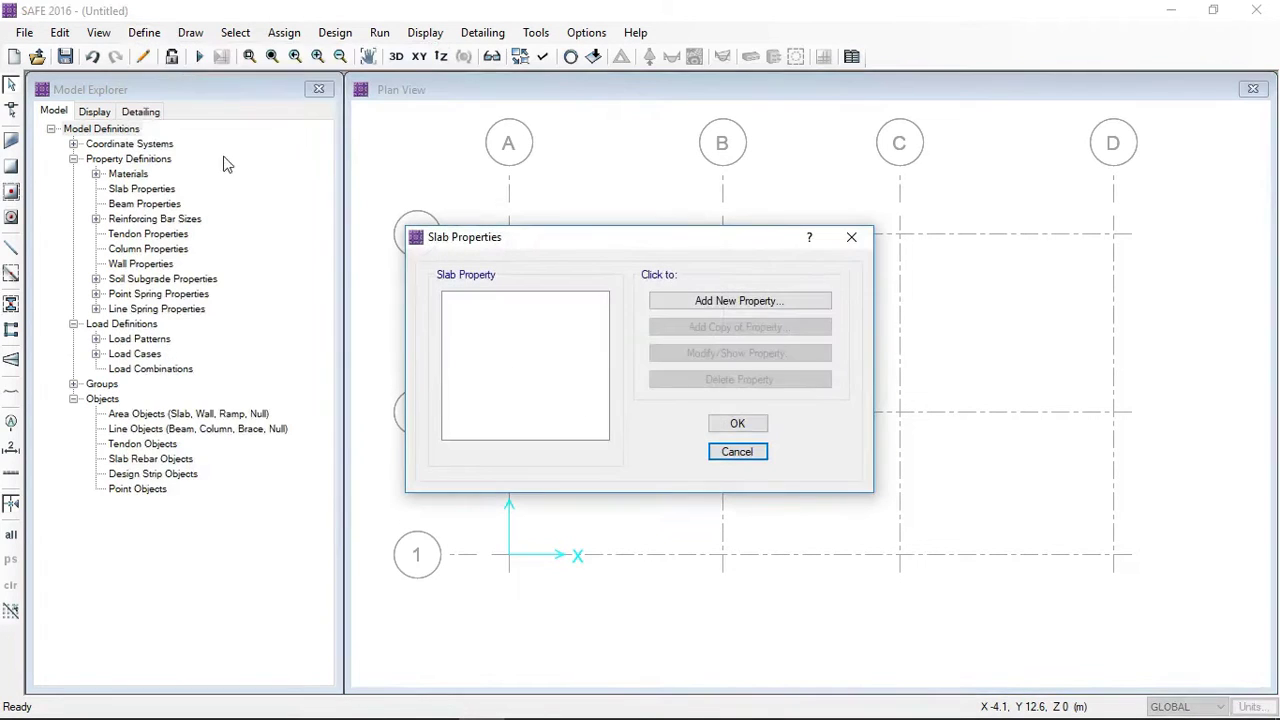
{"action": "left_click", "coordinate": [703, 301]}
{"action": "left_click", "coordinate": [690, 197]}
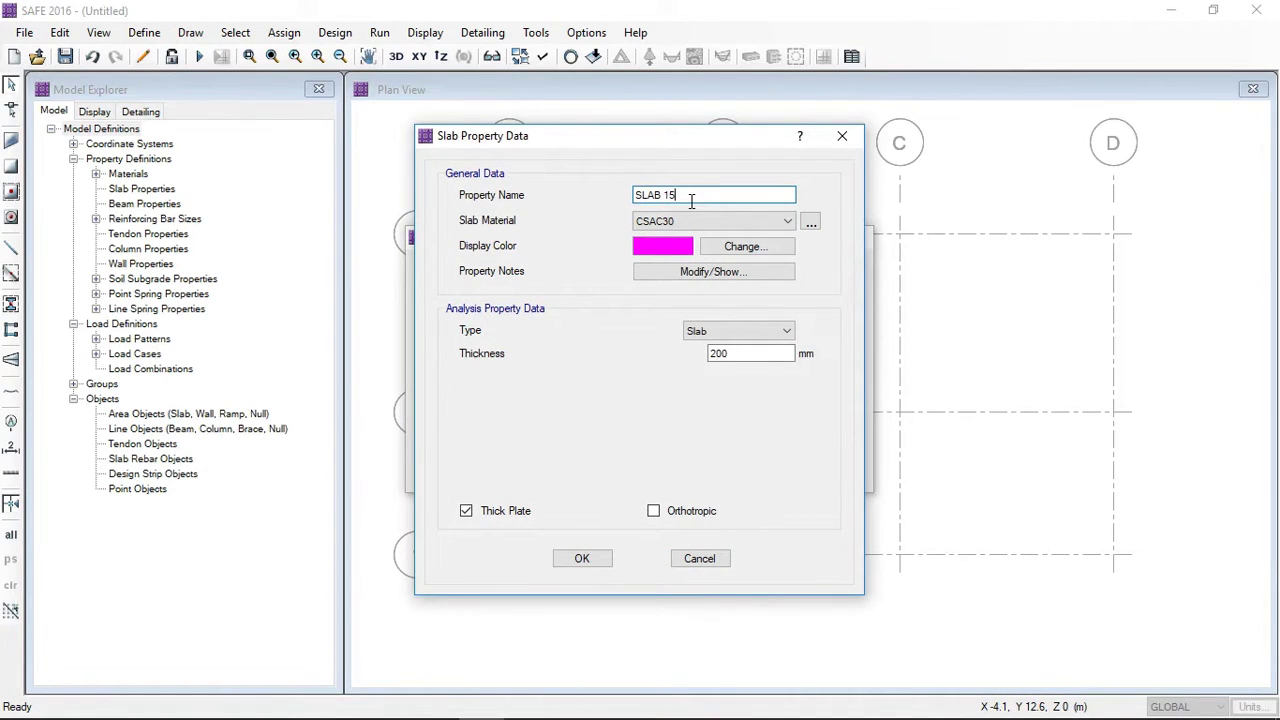
{"action": "type", "text": "150 mm"}
{"action": "left_click", "coordinate": [705, 221]}
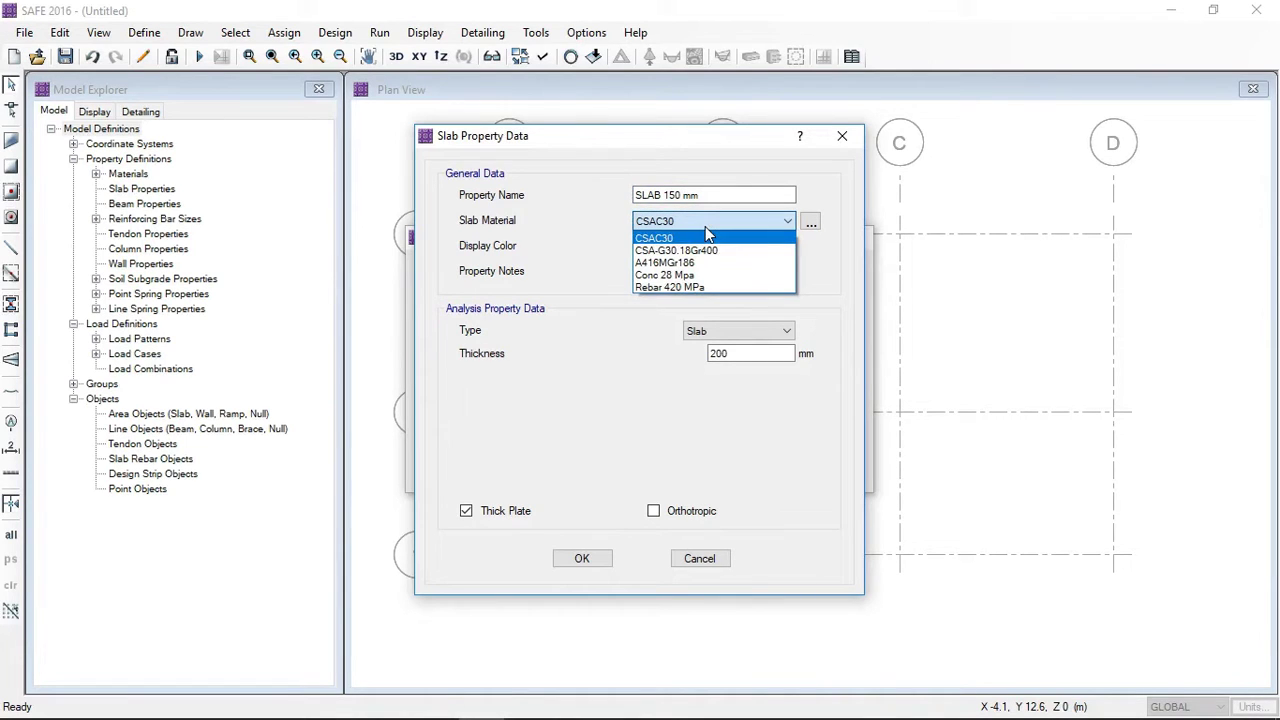
{"action": "left_click", "coordinate": [694, 274]}
Step: Set the slab property's thickness to 150 mm, keep the type as Slab, and save the slab properties
{"action": "double_click", "coordinate": [740, 353]}
{"action": "type", "text": "150"}
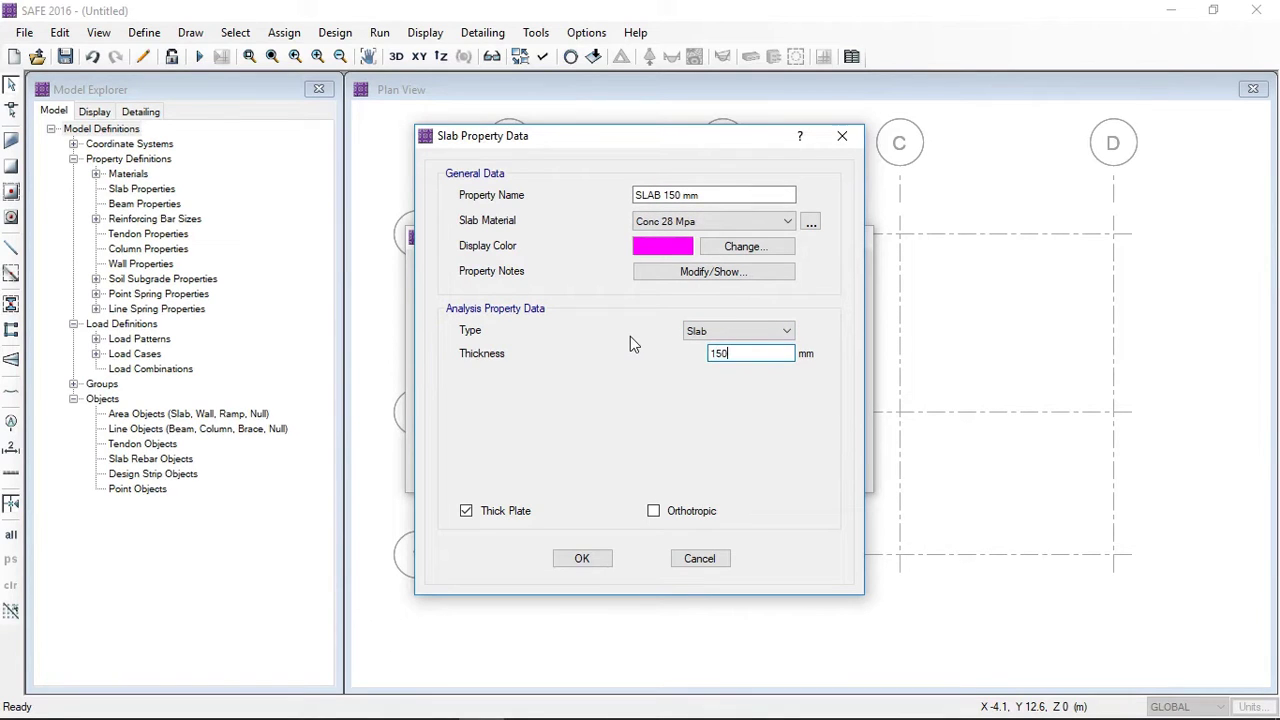
{"action": "left_click", "coordinate": [783, 340]}
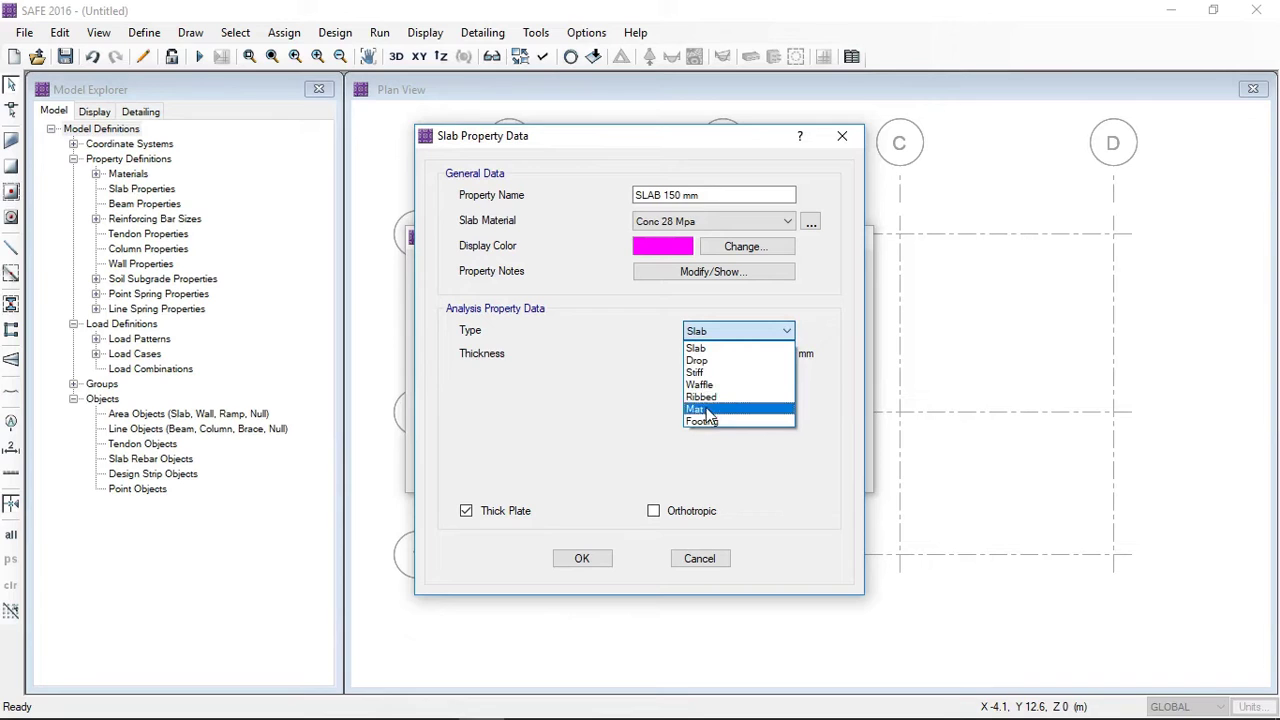
{"action": "left_click", "coordinate": [725, 347]}
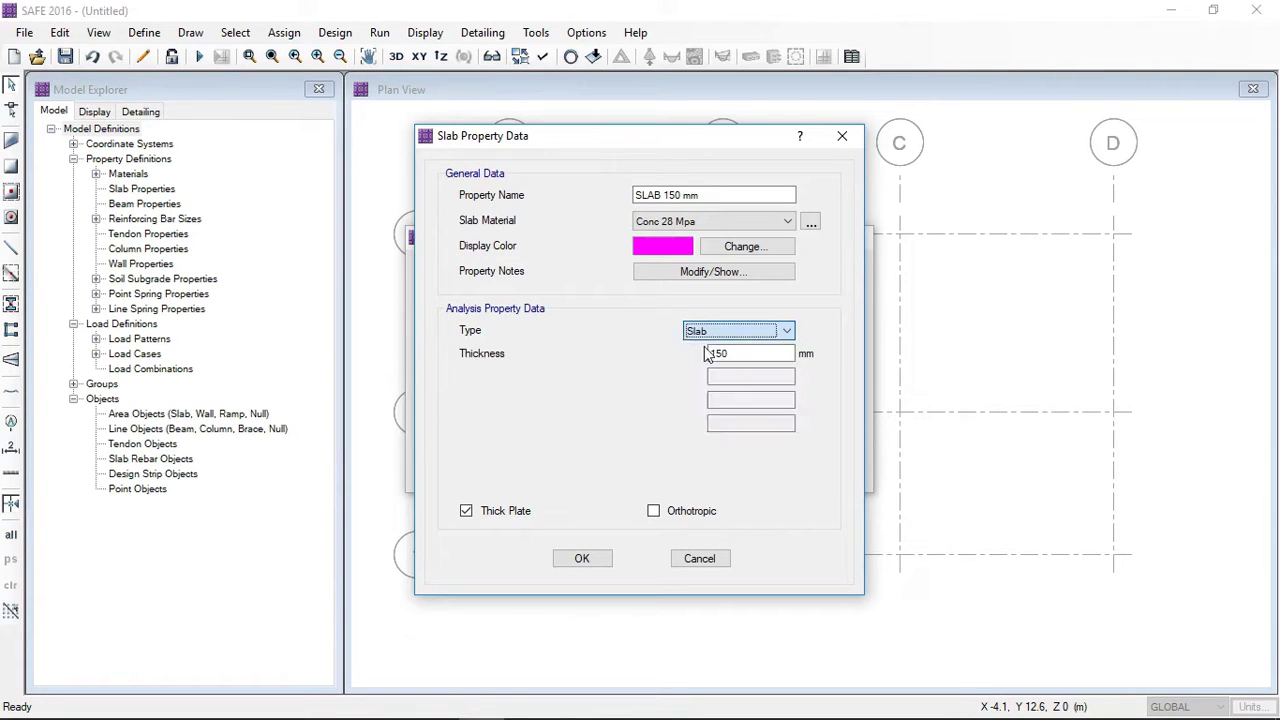
{"action": "left_click", "coordinate": [599, 558]}
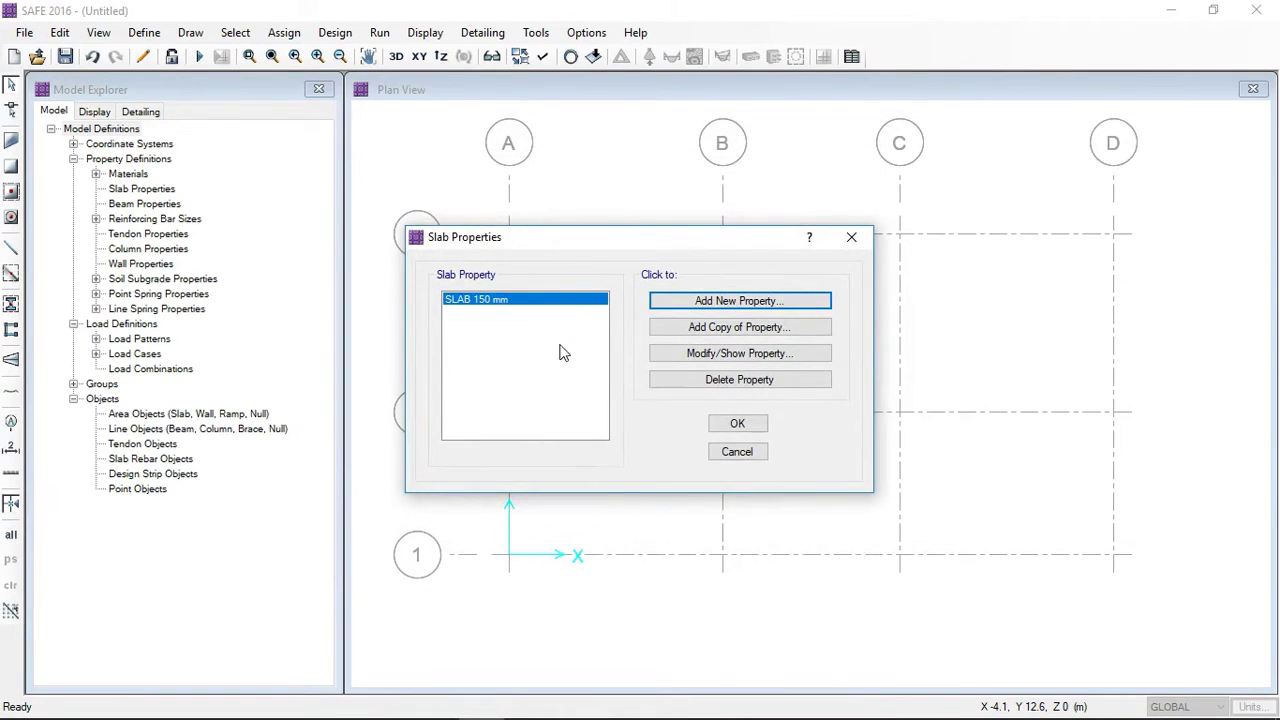
{"action": "left_click", "coordinate": [737, 424]}
Step: Add a beam property named BEAM 300x600 and set its beam material to Conc 28 Mpa
{"action": "left_click", "coordinate": [147, 33]}
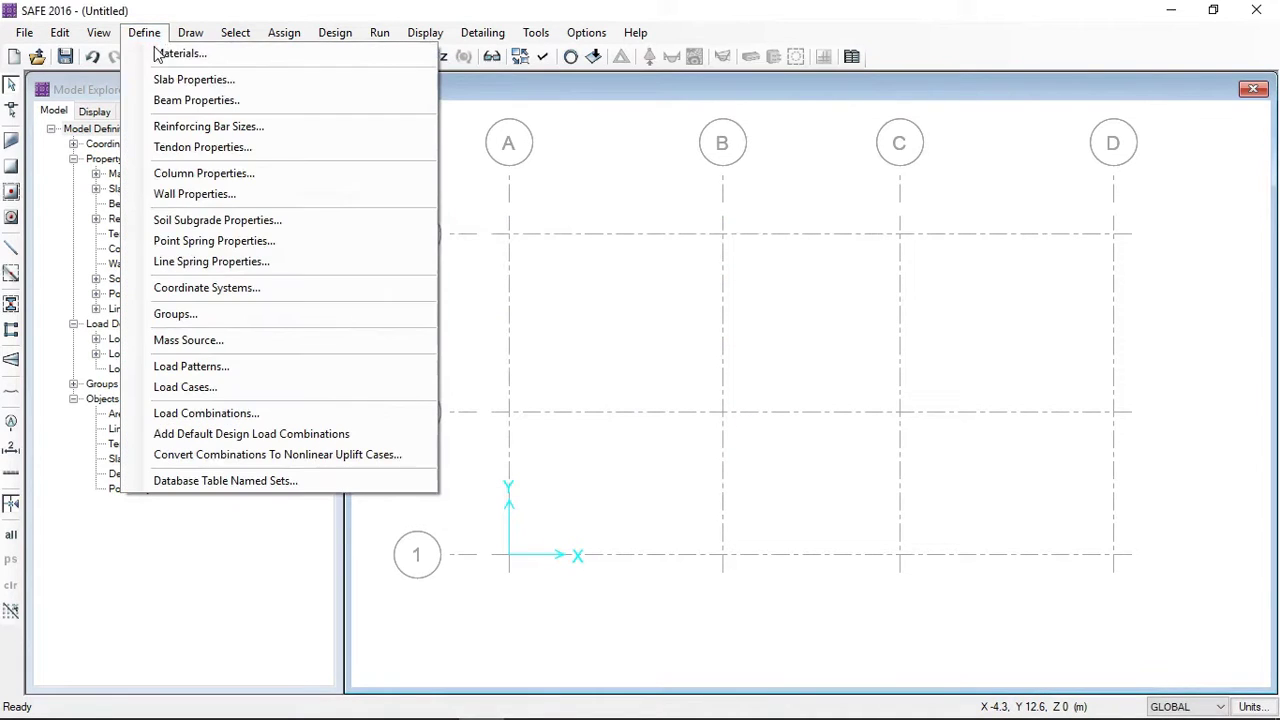
{"action": "left_click", "coordinate": [182, 101]}
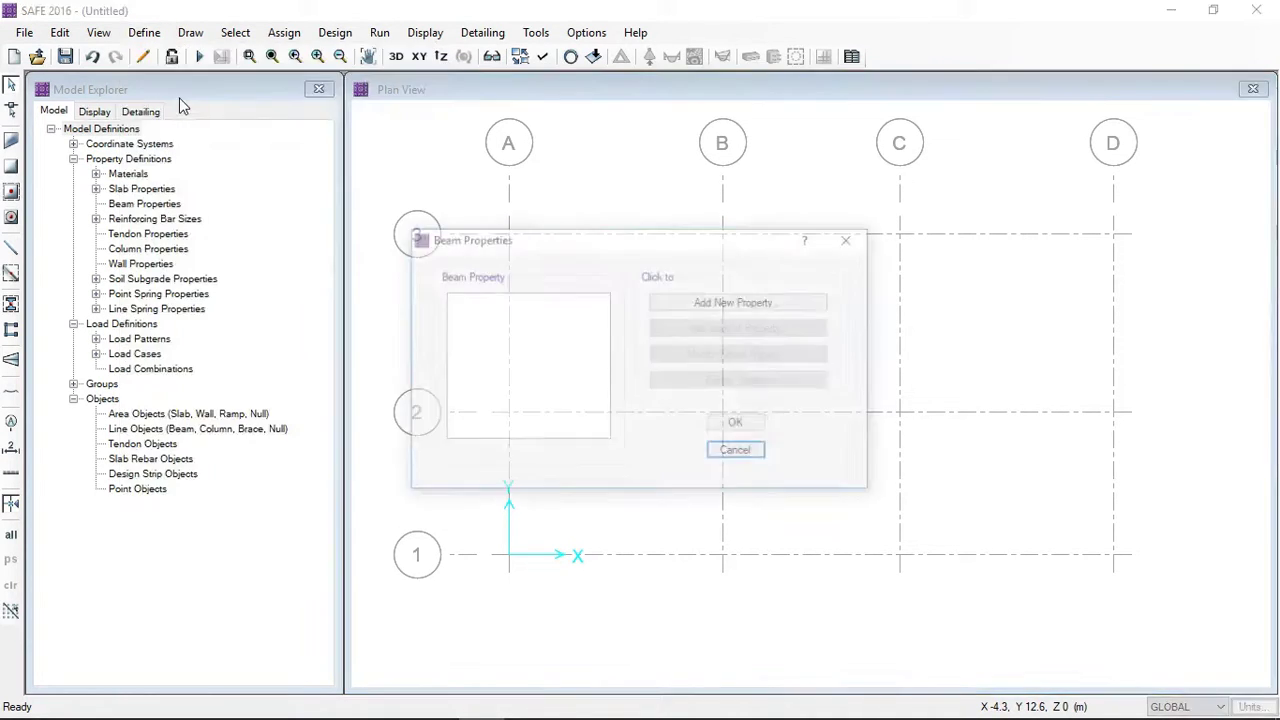
{"action": "left_click", "coordinate": [715, 305]}
{"action": "left_click", "coordinate": [501, 169]}
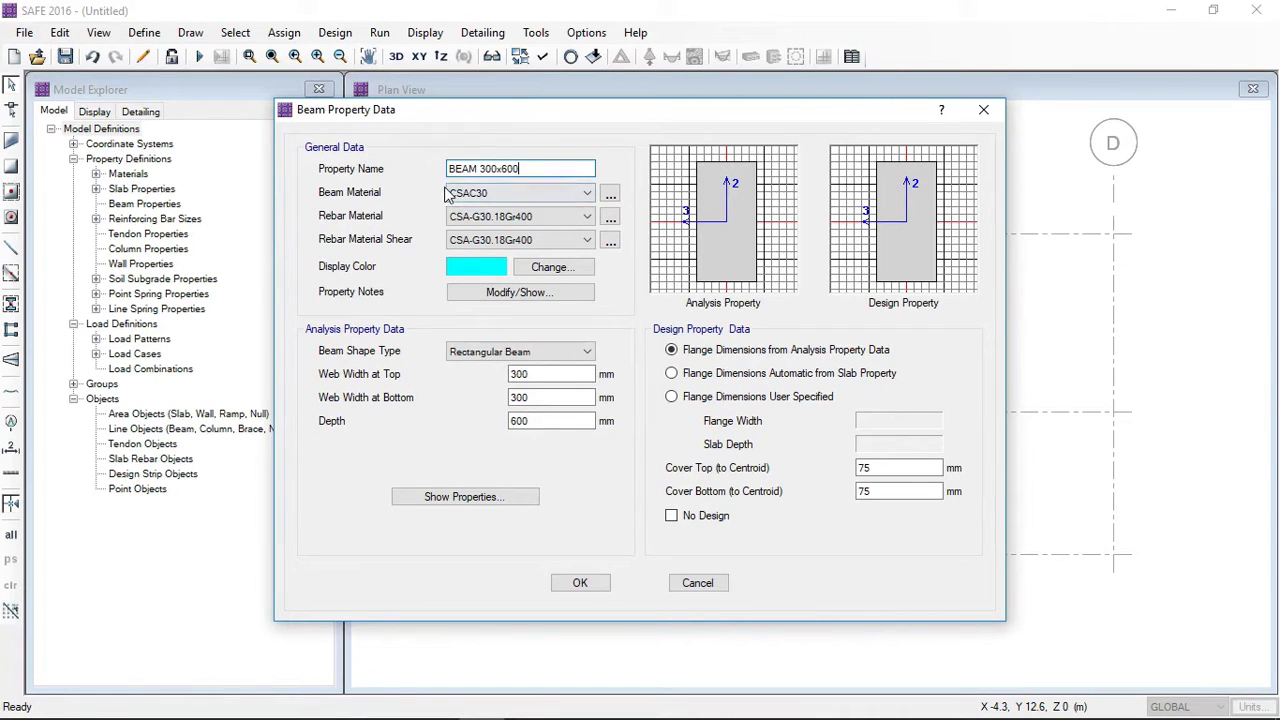
{"action": "left_click", "coordinate": [470, 196]}
{"action": "left_click", "coordinate": [474, 222]}
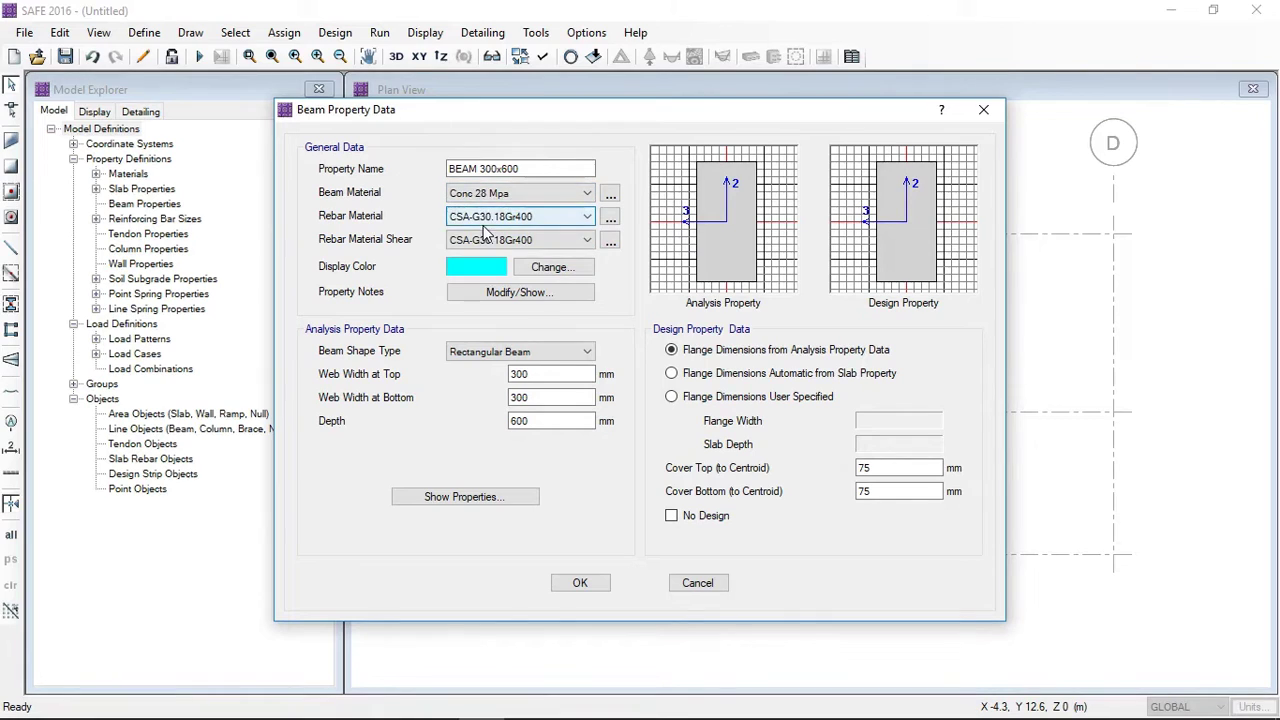
Step: Set both the rebar material and the shear rebar material of the beam to Rebar 420 MPa
{"action": "left_click", "coordinate": [470, 224]}
{"action": "left_click", "coordinate": [476, 250]}
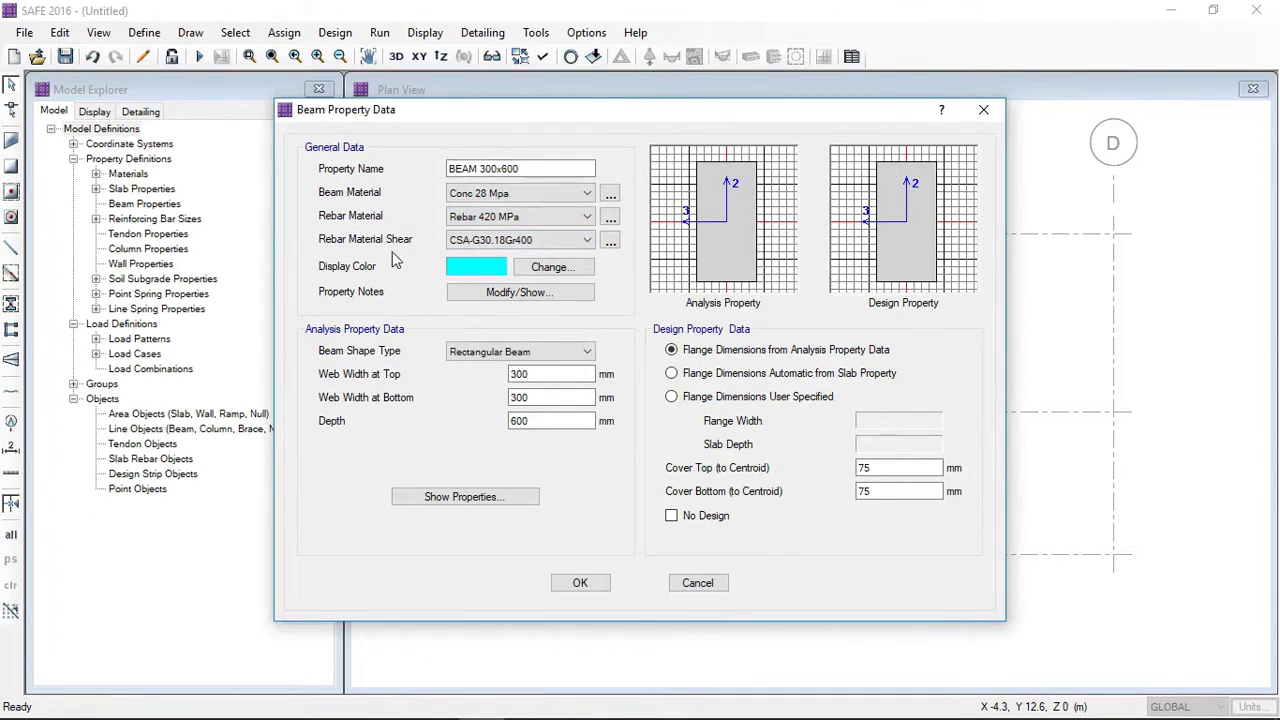
{"action": "left_click", "coordinate": [490, 242]}
{"action": "left_click", "coordinate": [490, 275]}
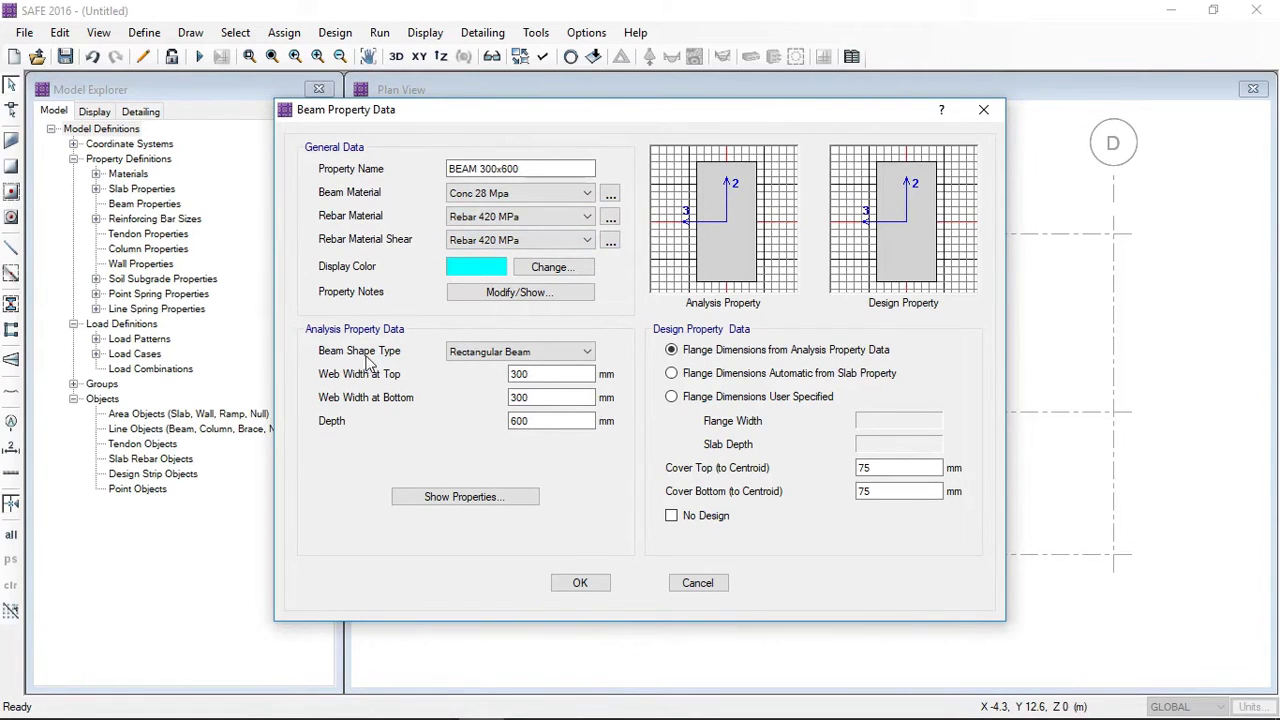
Step: Try the T Beam, L Beam and General Beam shape types for the beam property
{"action": "left_click", "coordinate": [527, 353]}
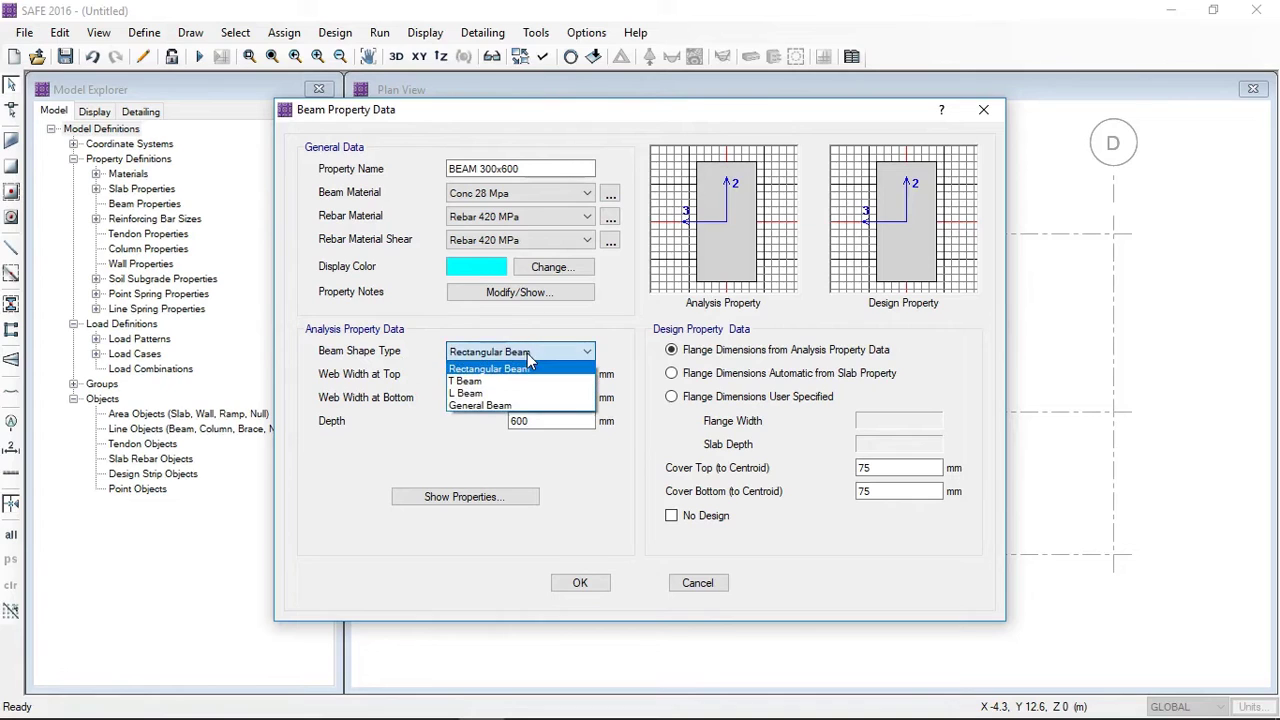
{"action": "left_click", "coordinate": [470, 382]}
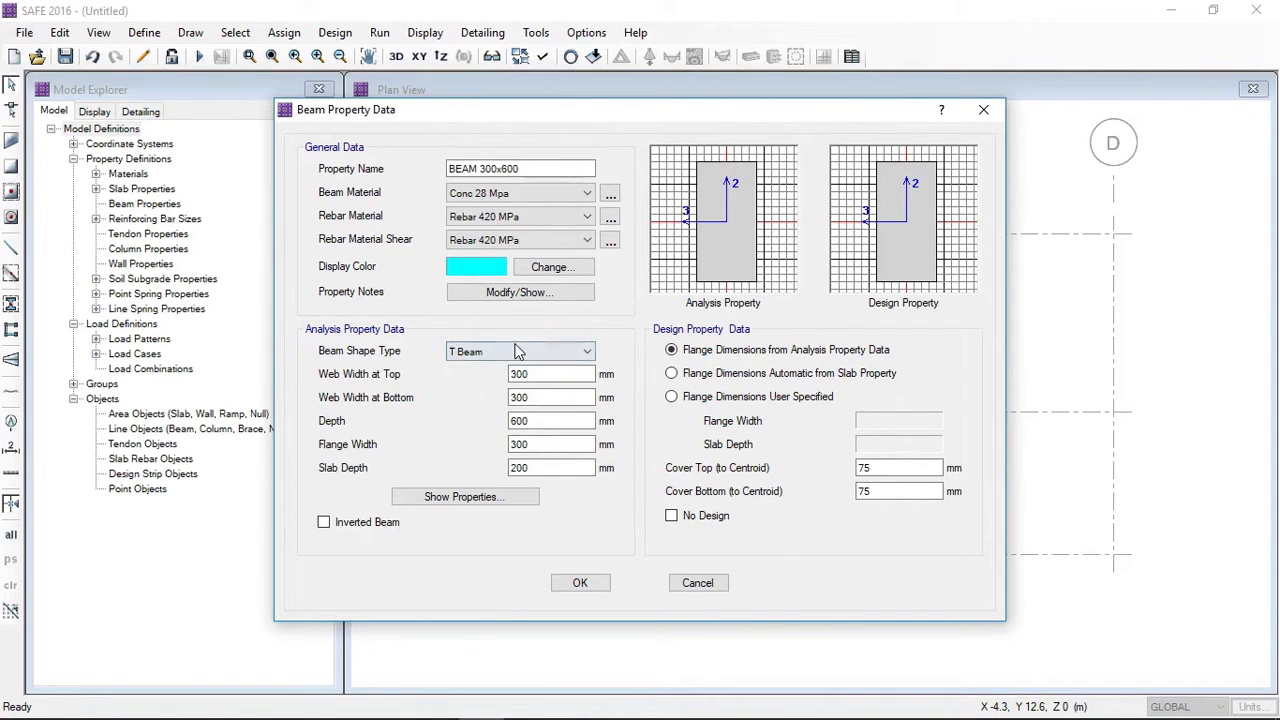
{"action": "left_click", "coordinate": [507, 355]}
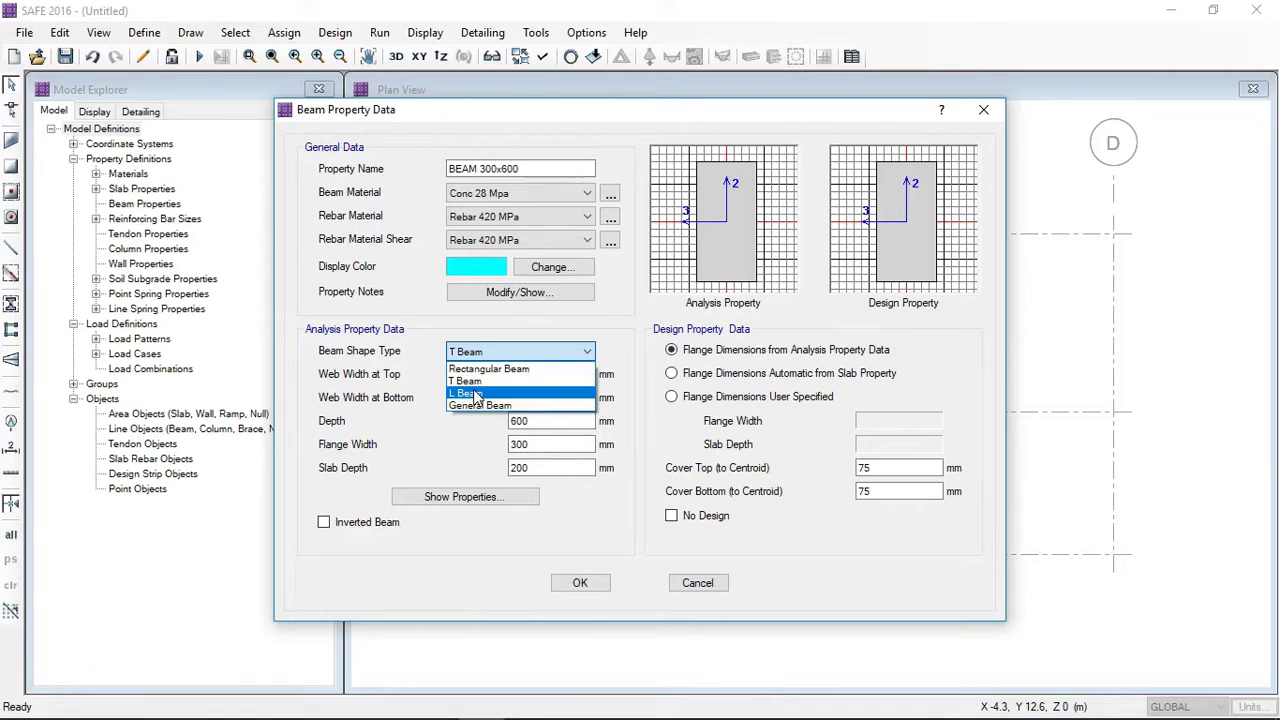
{"action": "left_click", "coordinate": [476, 393]}
{"action": "left_click", "coordinate": [510, 354]}
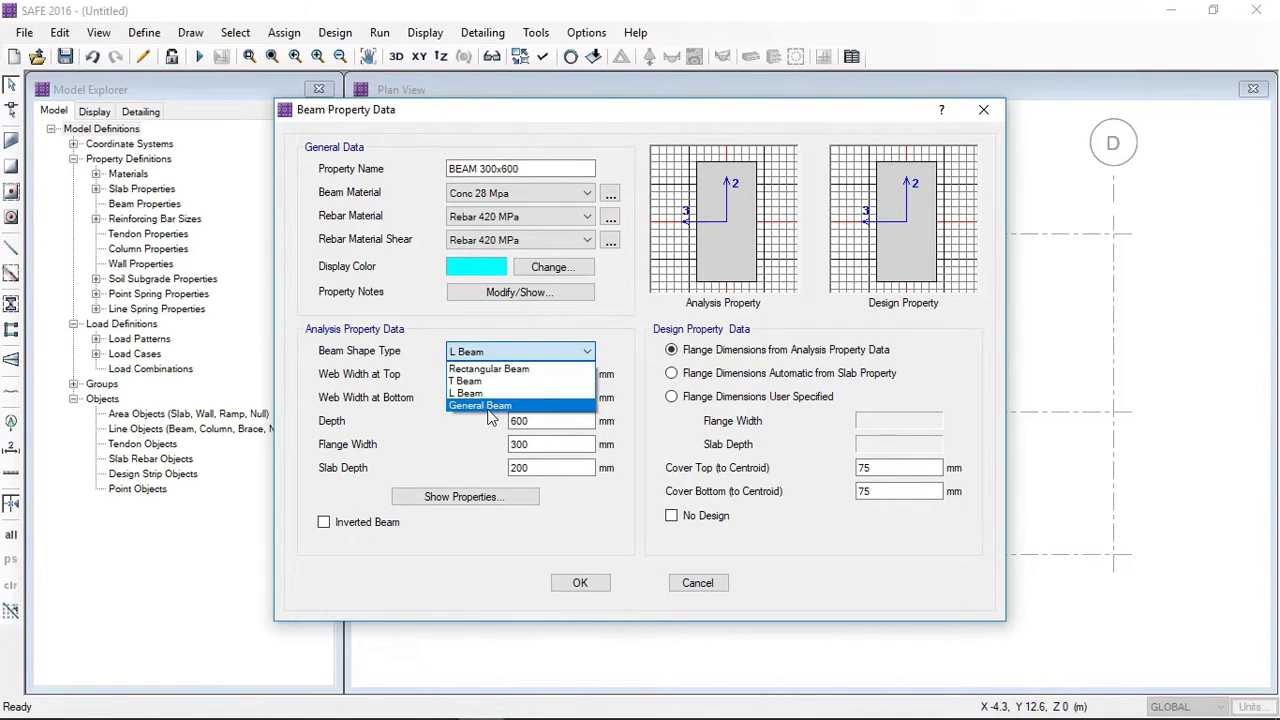
{"action": "left_click", "coordinate": [488, 405]}
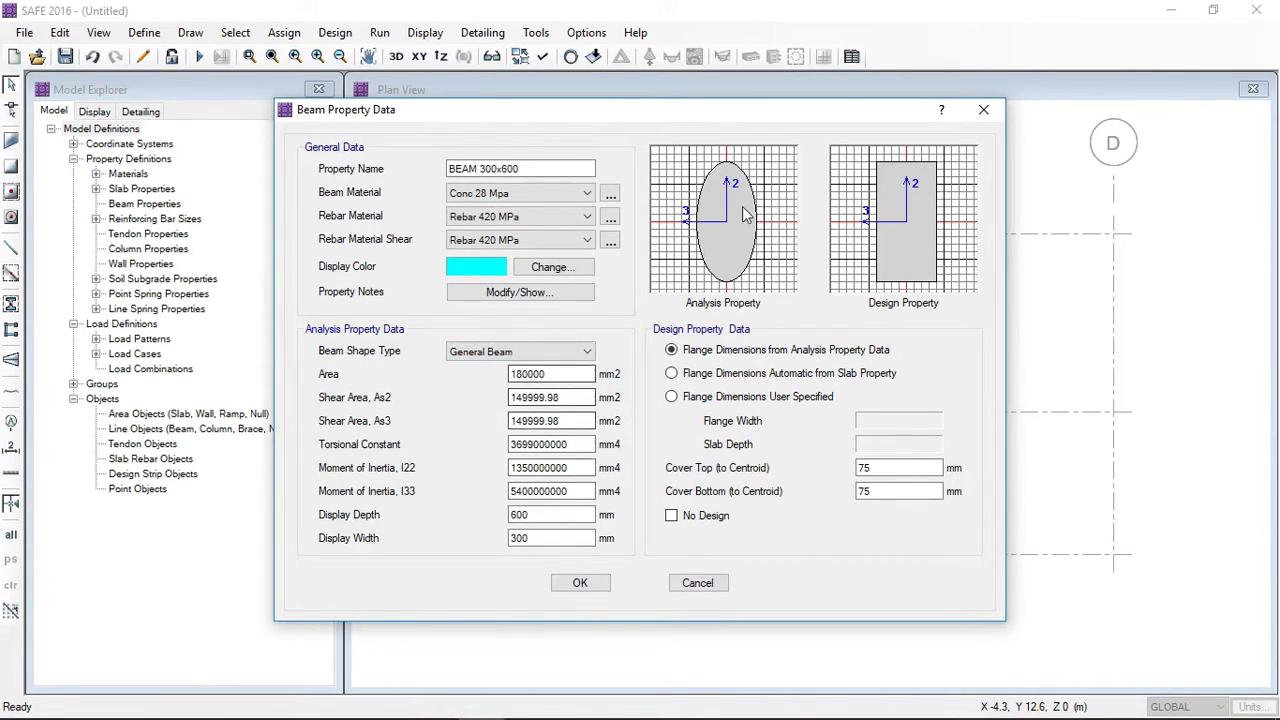
Step: Try the L Beam shape with a 2000 mm flange width and switch the inverted beam option on and off
{"action": "left_click", "coordinate": [503, 351]}
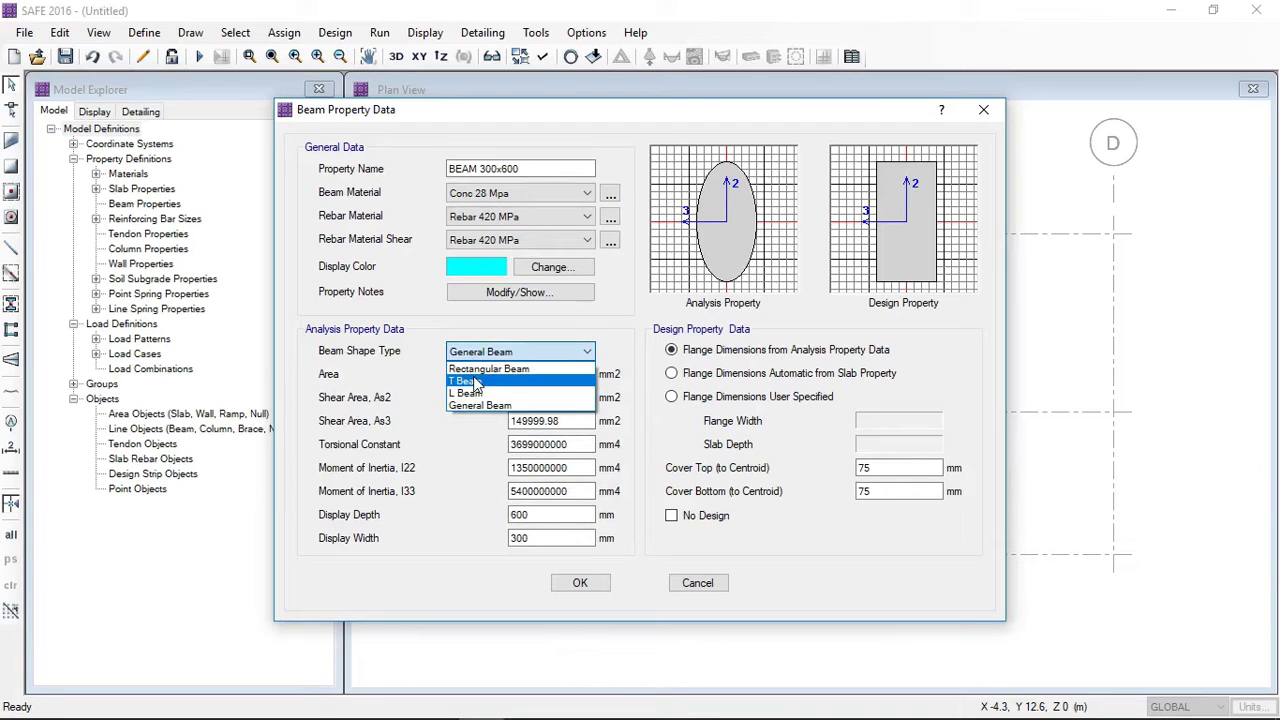
{"action": "left_click", "coordinate": [474, 394]}
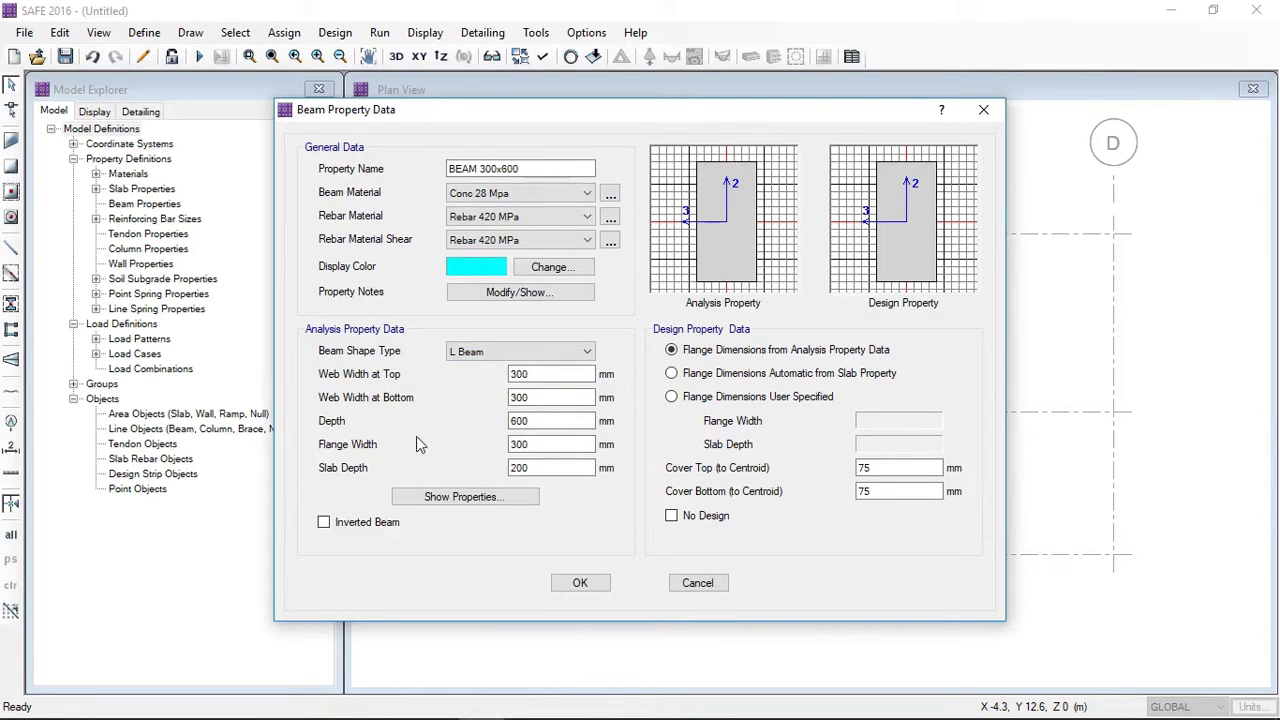
{"action": "left_click_drag", "start_coordinate": [590, 444], "coordinate": [508, 444]}
{"action": "type", "text": "2000"}
{"action": "left_click", "coordinate": [535, 420]}
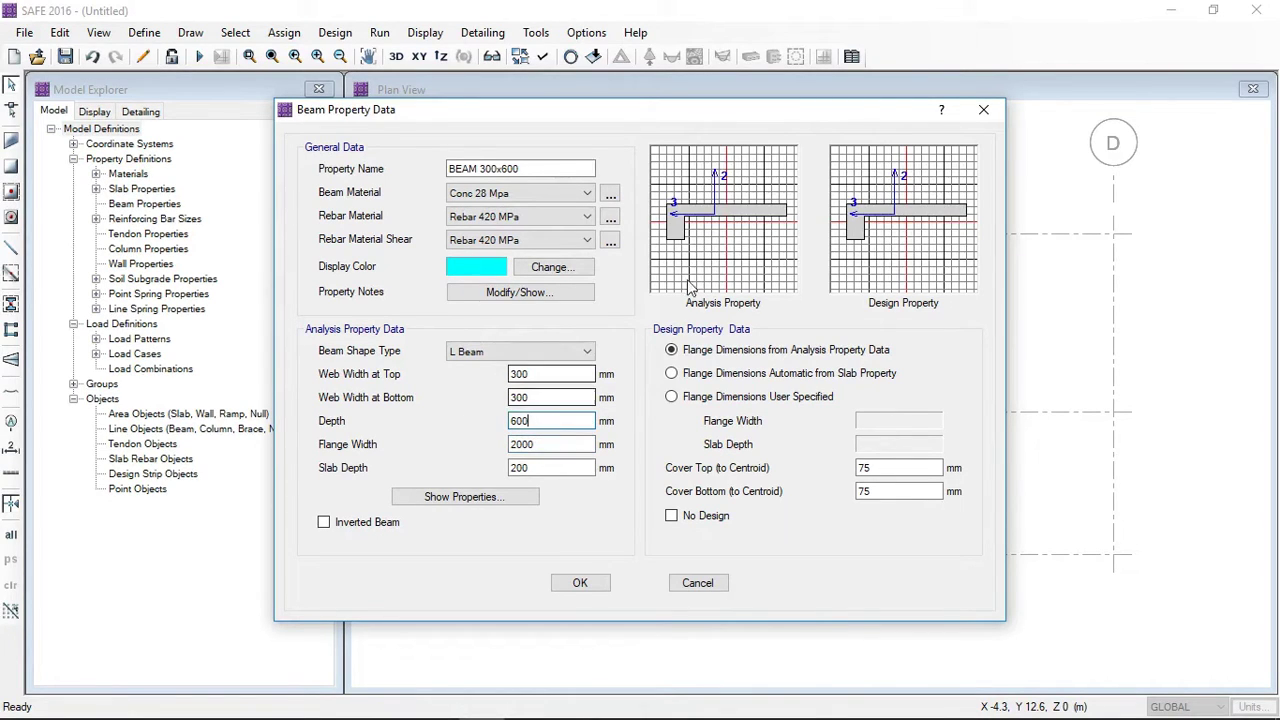
{"action": "left_click", "coordinate": [323, 522]}
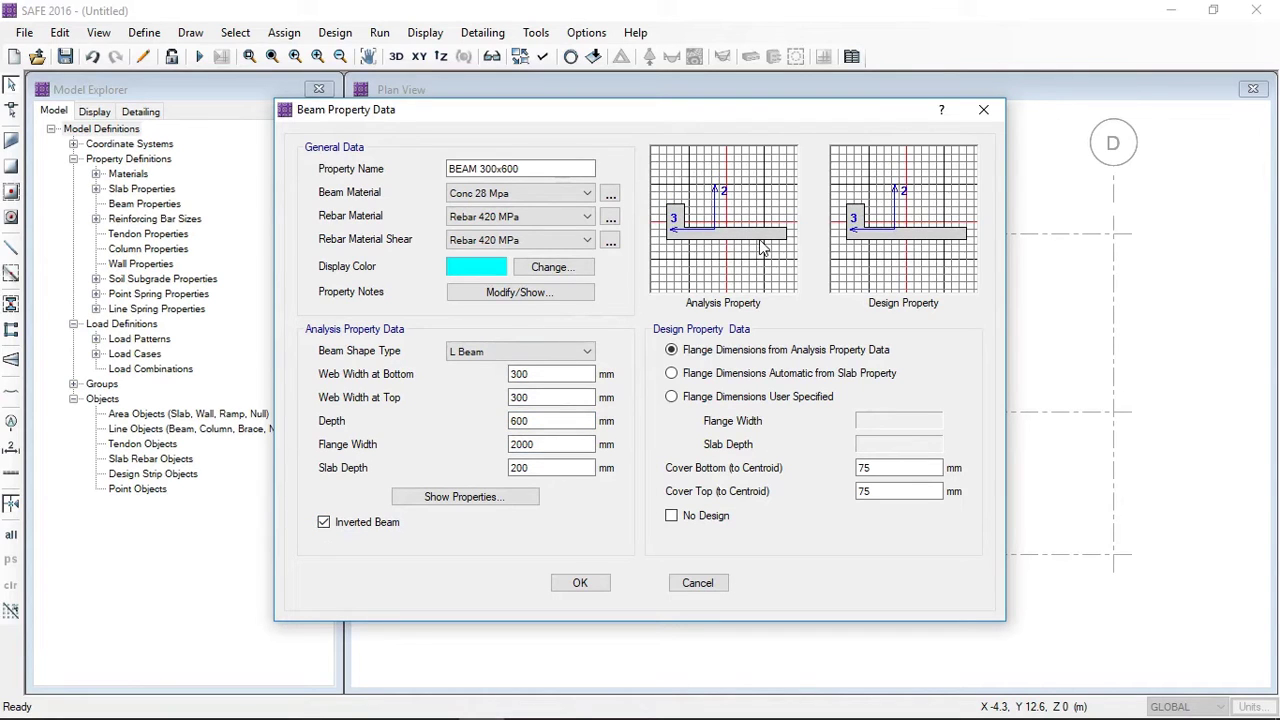
{"action": "left_click", "coordinate": [323, 522]}
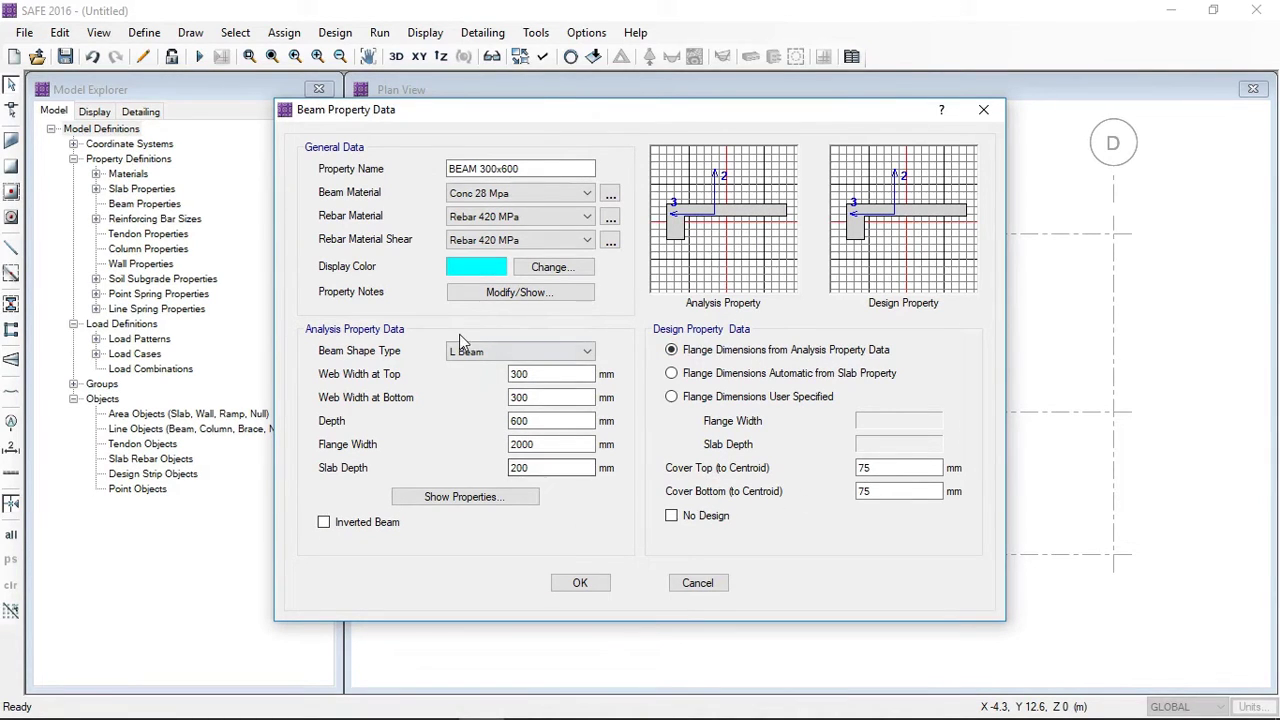
Step: Set the beam shape to Rectangular Beam, keep the 300 mm web widths and 600 mm depth, and save the beam properties
{"action": "left_click", "coordinate": [540, 351]}
{"action": "left_click", "coordinate": [505, 367]}
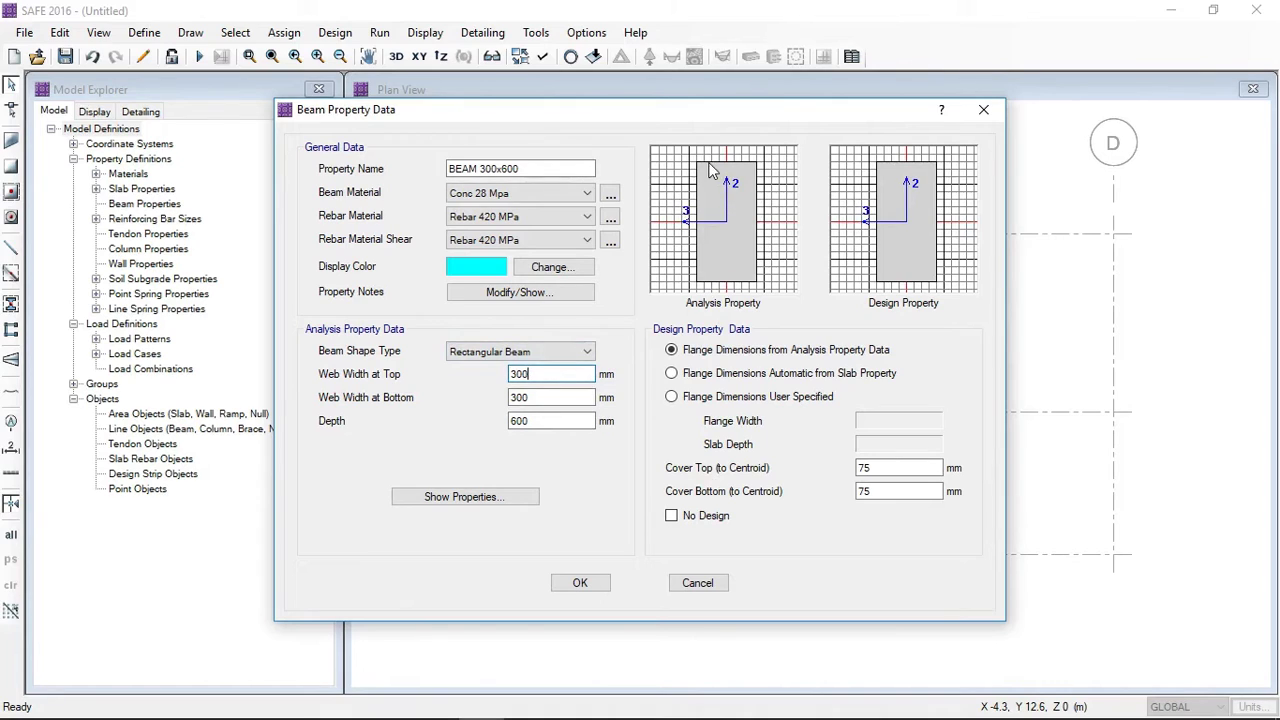
{"action": "left_click", "coordinate": [512, 400]}
{"action": "left_click", "coordinate": [545, 421]}
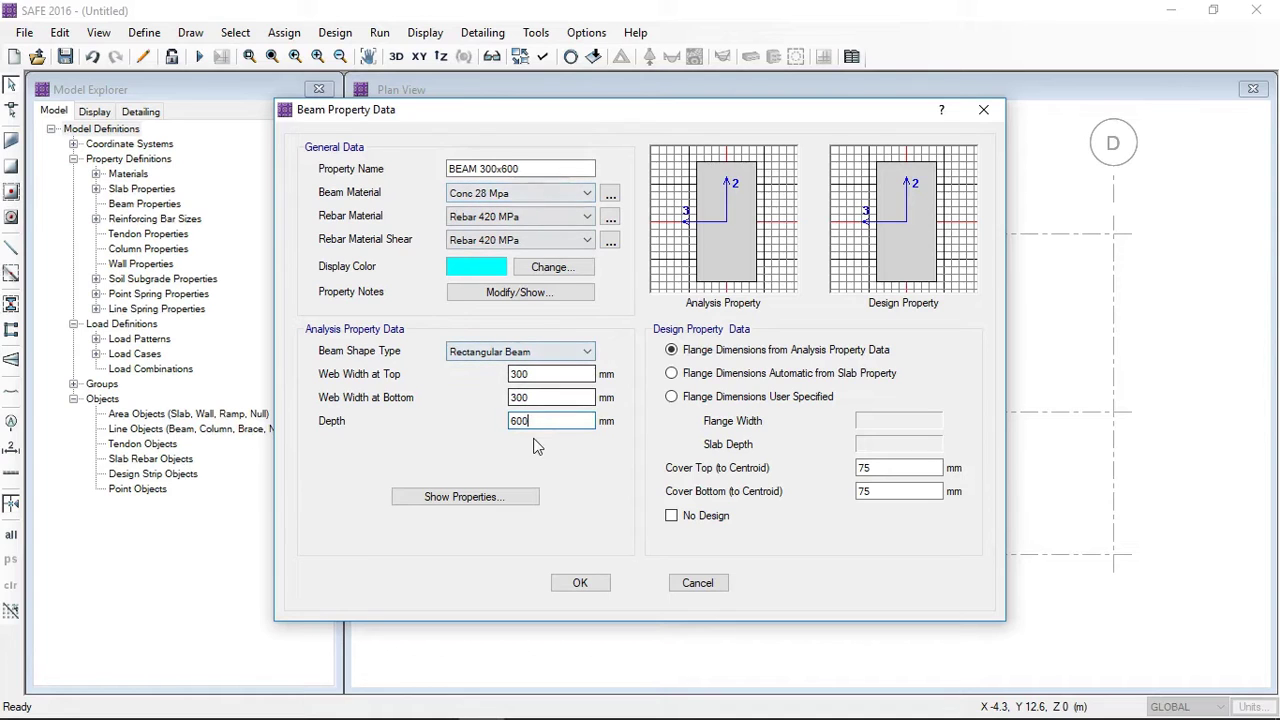
{"action": "left_click", "coordinate": [578, 586]}
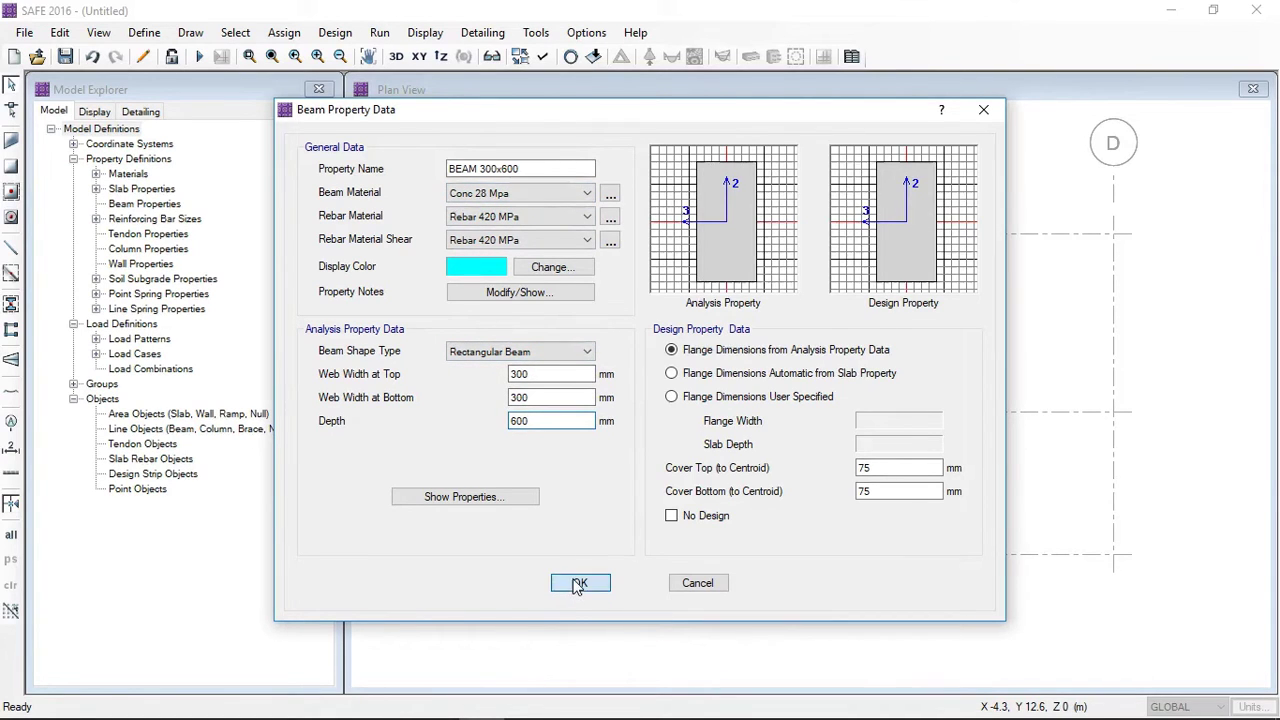
{"action": "left_click", "coordinate": [738, 425]}
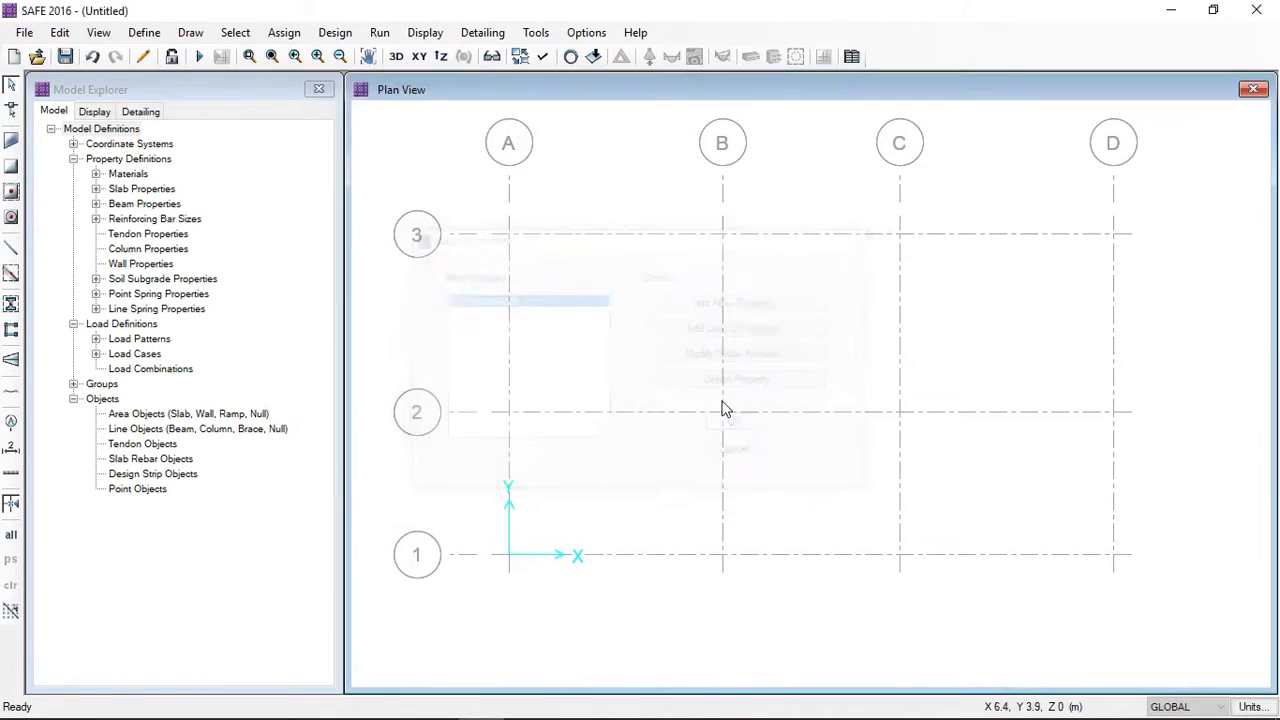
Step: Add a column property named COL 300x300 that uses the Conc 28 Mpa material
{"action": "left_click", "coordinate": [157, 38]}
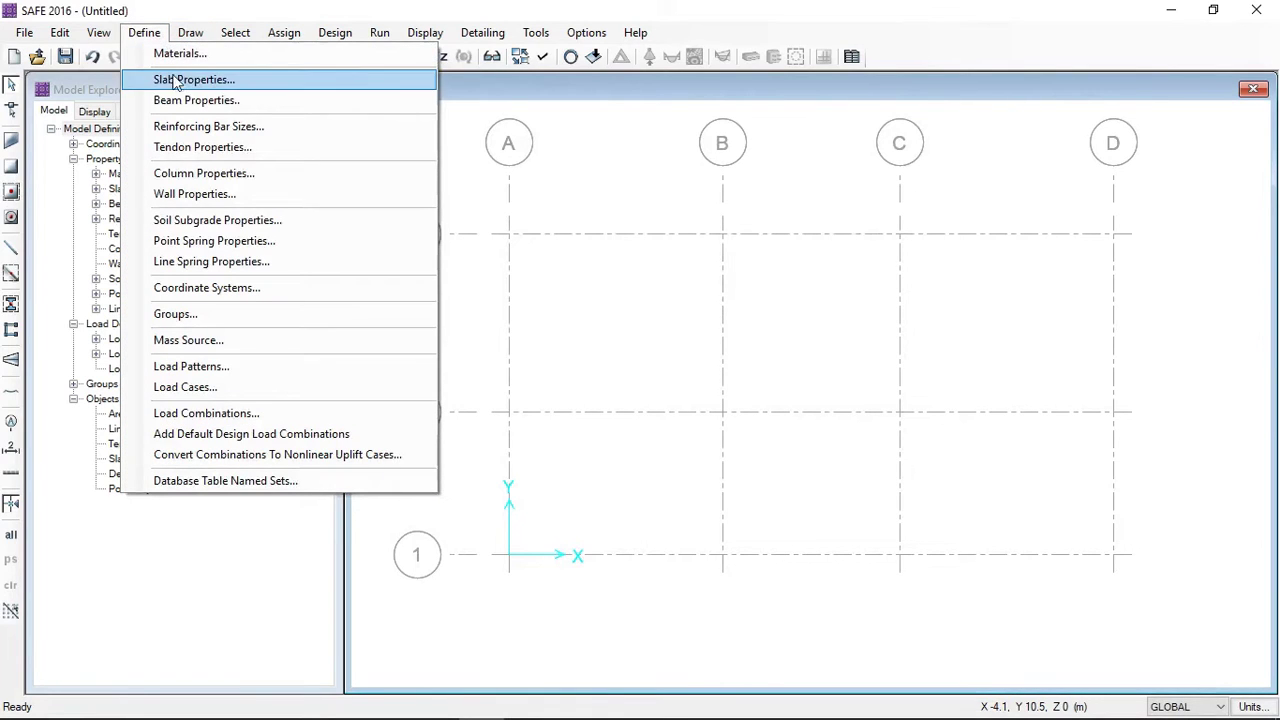
{"action": "left_click", "coordinate": [203, 180]}
{"action": "left_click", "coordinate": [688, 301]}
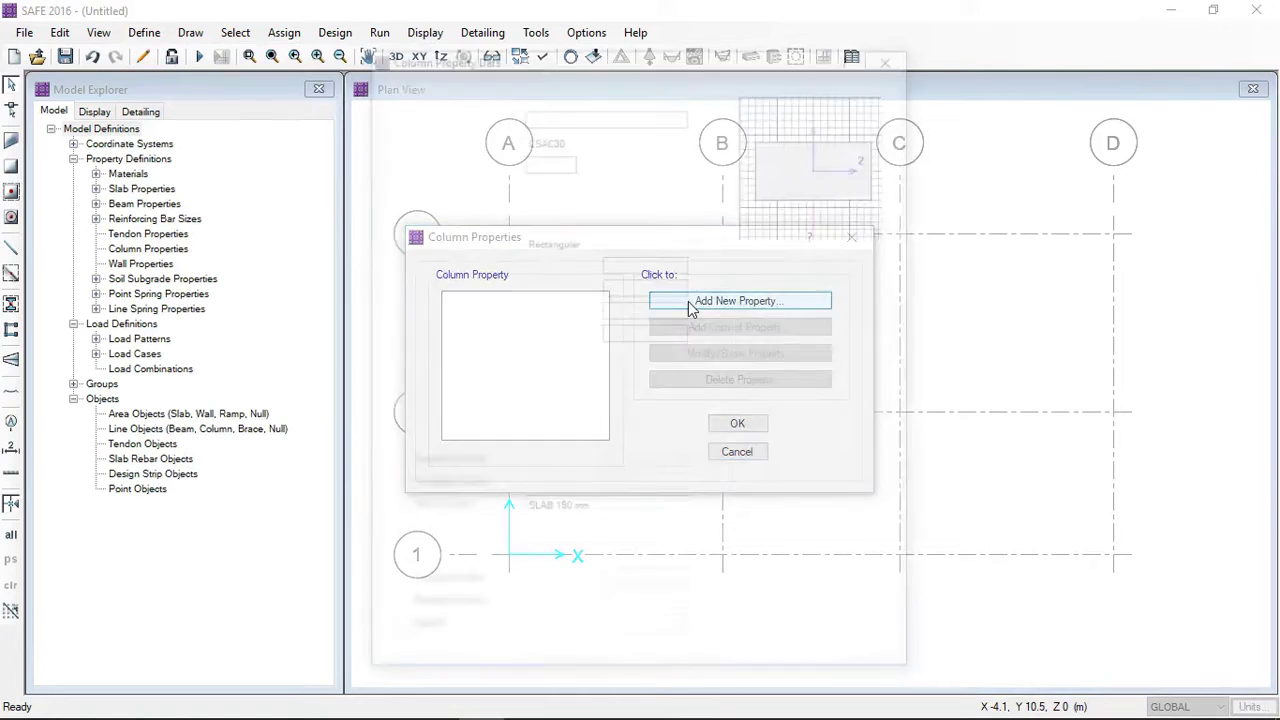
{"action": "left_click", "coordinate": [560, 113]}
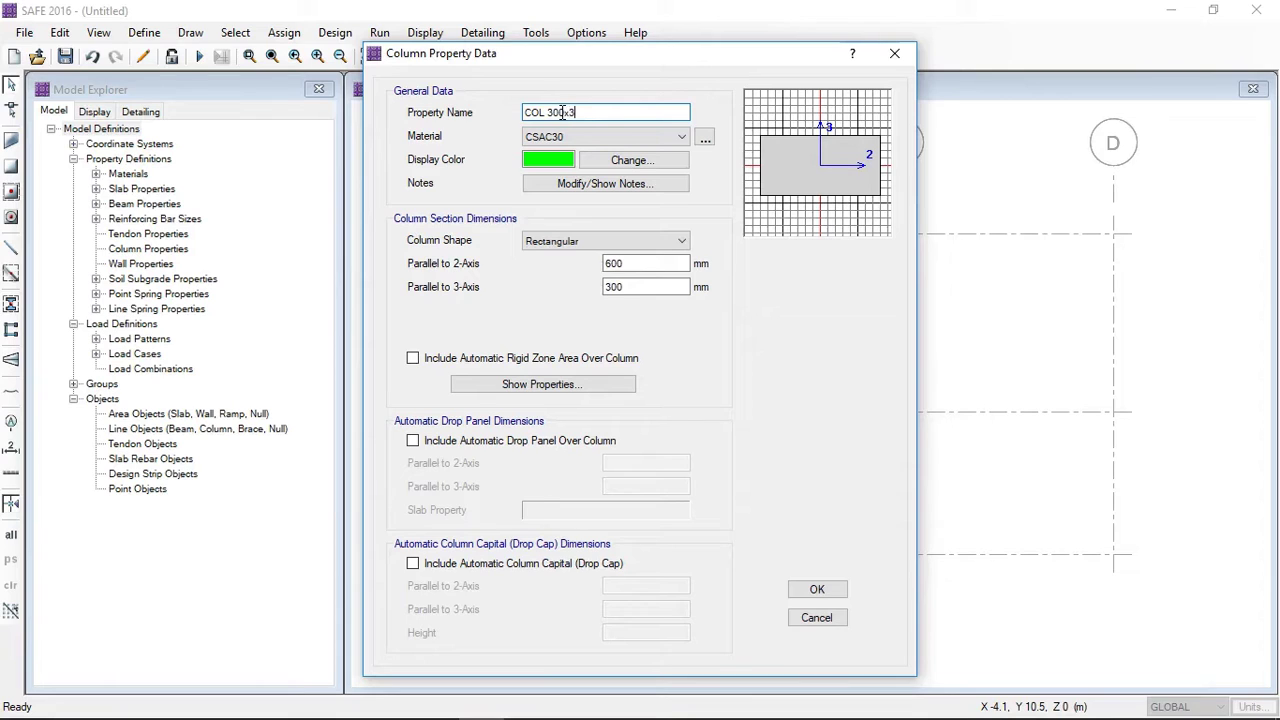
{"action": "left_click", "coordinate": [620, 137]}
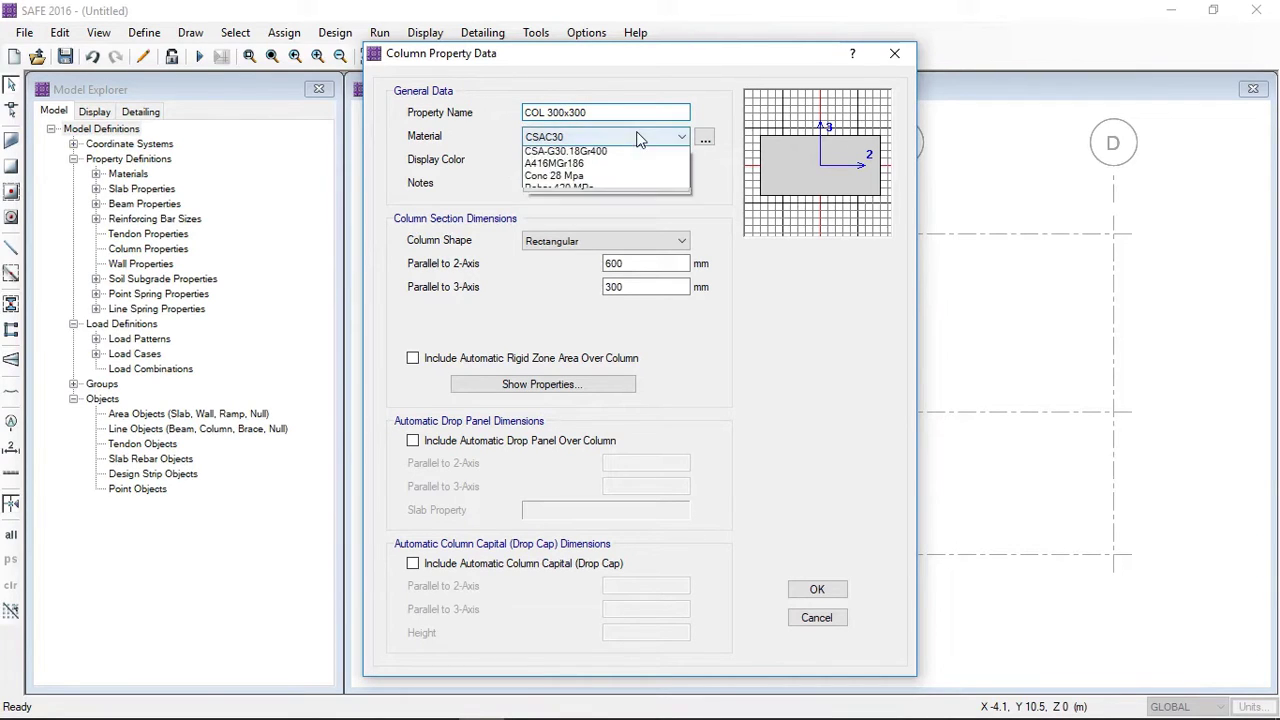
{"action": "left_click", "coordinate": [562, 190]}
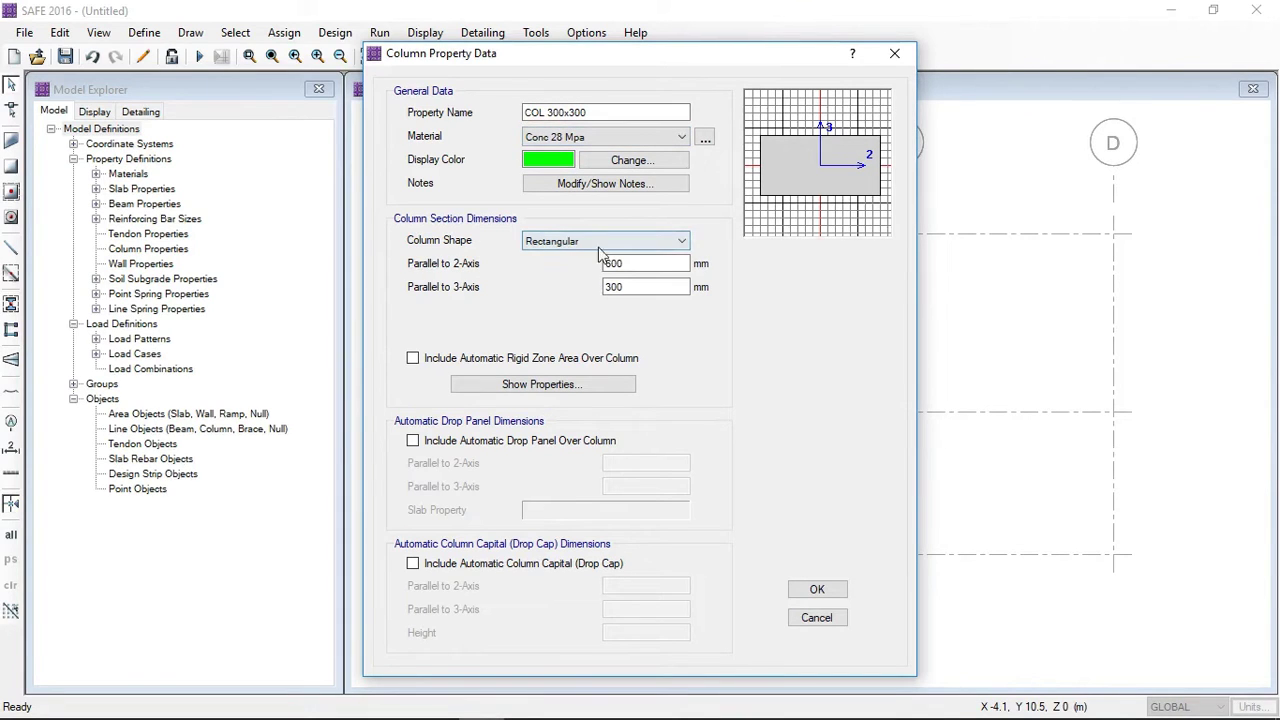
Step: Try the Circular, T-Shaped and L-Shaped column shapes for the column property
{"action": "left_click", "coordinate": [651, 242]}
{"action": "left_click", "coordinate": [545, 270]}
{"action": "left_click", "coordinate": [570, 241]}
{"action": "left_click", "coordinate": [546, 282]}
{"action": "left_click", "coordinate": [605, 241]}
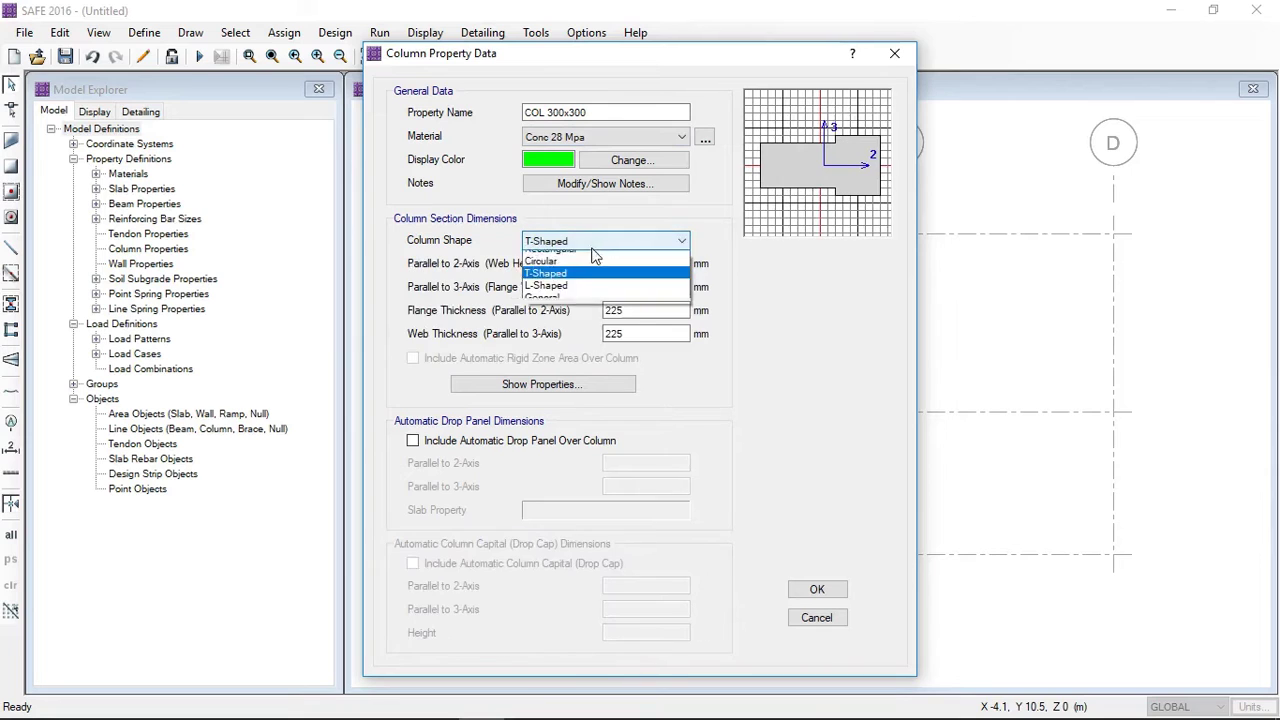
{"action": "left_click", "coordinate": [546, 294]}
Step: Set the column shape to Rectangular with 300 mm parallel to both the 2-axis and 3-axis, and save the column properties
{"action": "left_click", "coordinate": [640, 241]}
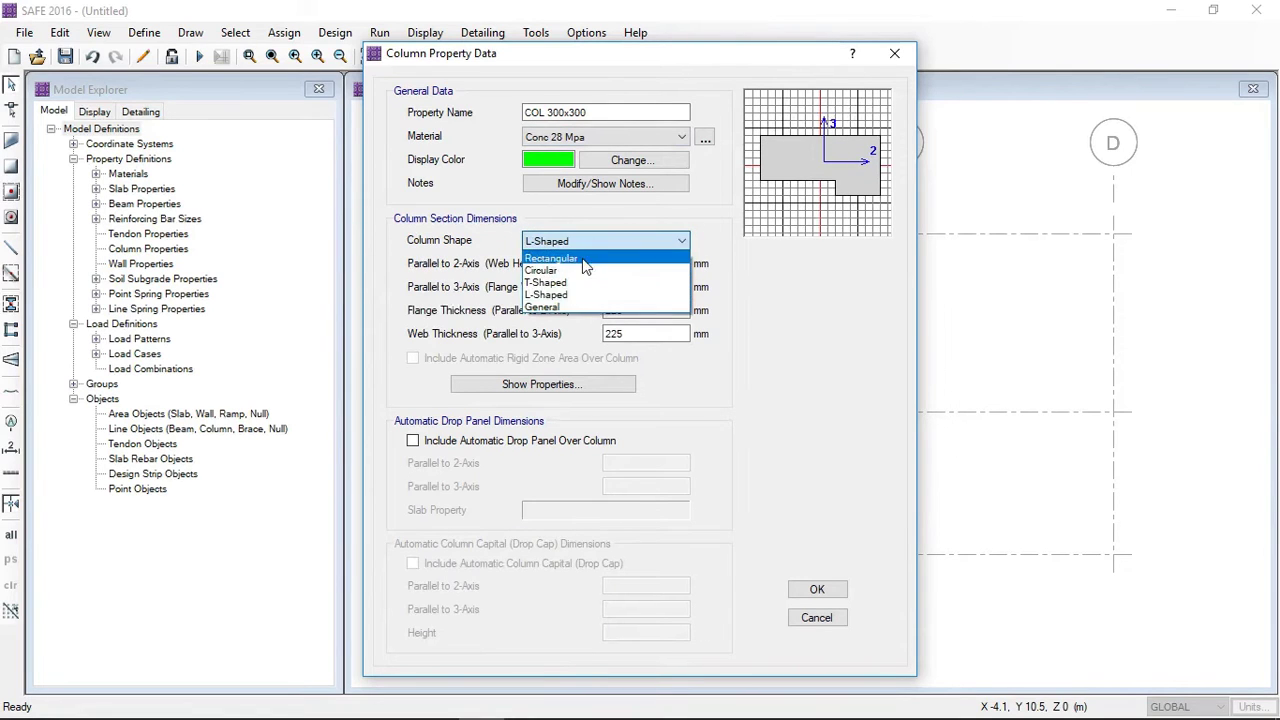
{"action": "left_click", "coordinate": [587, 258]}
{"action": "double_click", "coordinate": [630, 263]}
{"action": "type", "text": "300"}
{"action": "key", "text": "Tab"}
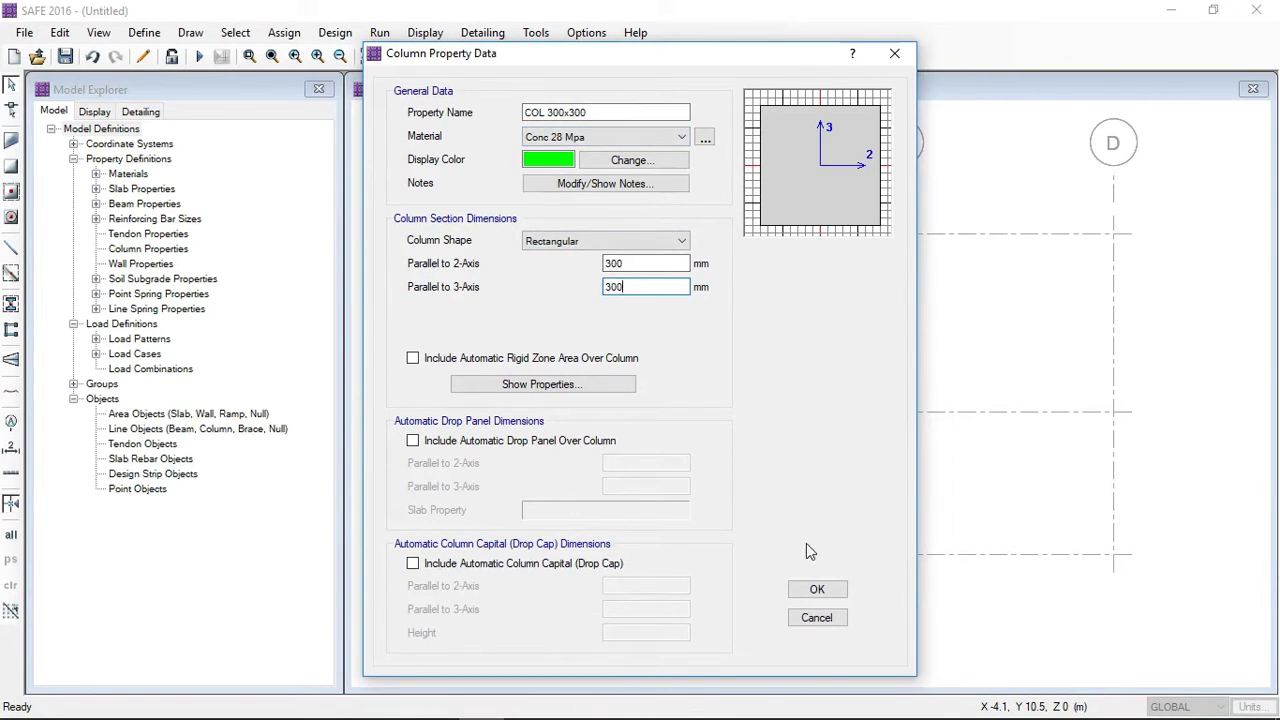
{"action": "left_click", "coordinate": [817, 591]}
{"action": "left_click", "coordinate": [737, 425]}
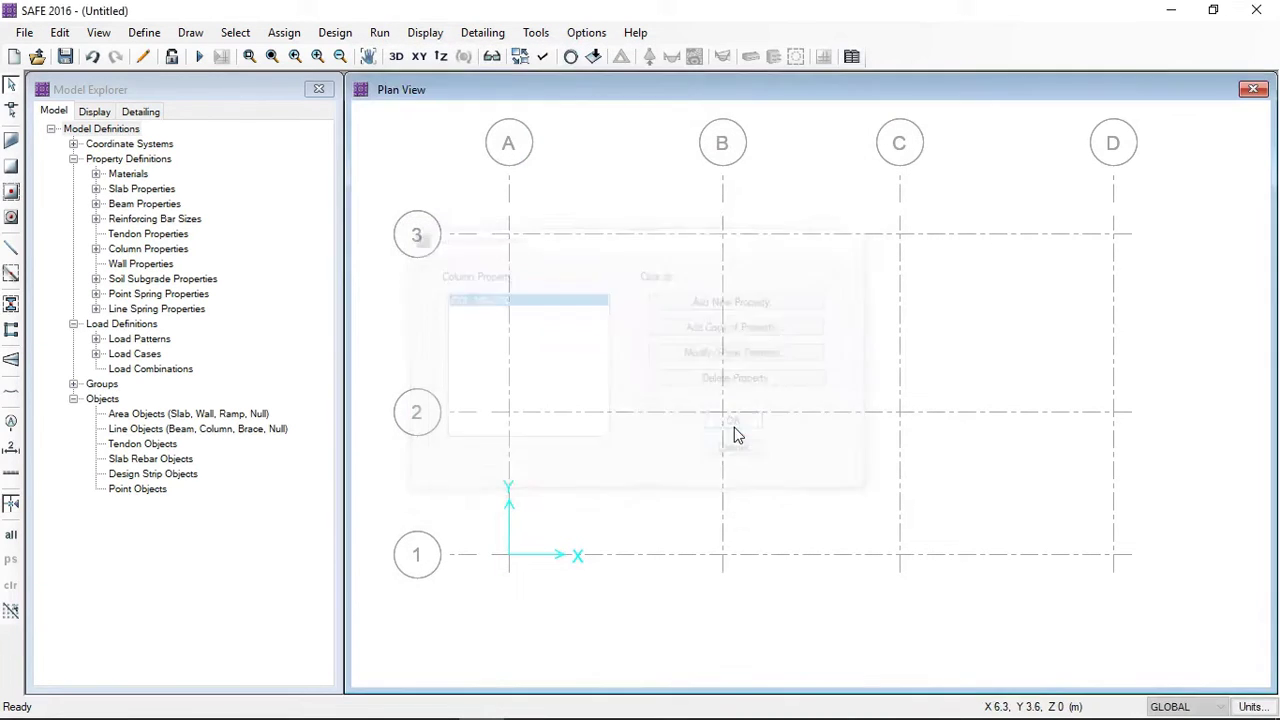
Step: Review the defined load patterns and close them without making changes
{"action": "left_click", "coordinate": [155, 33]}
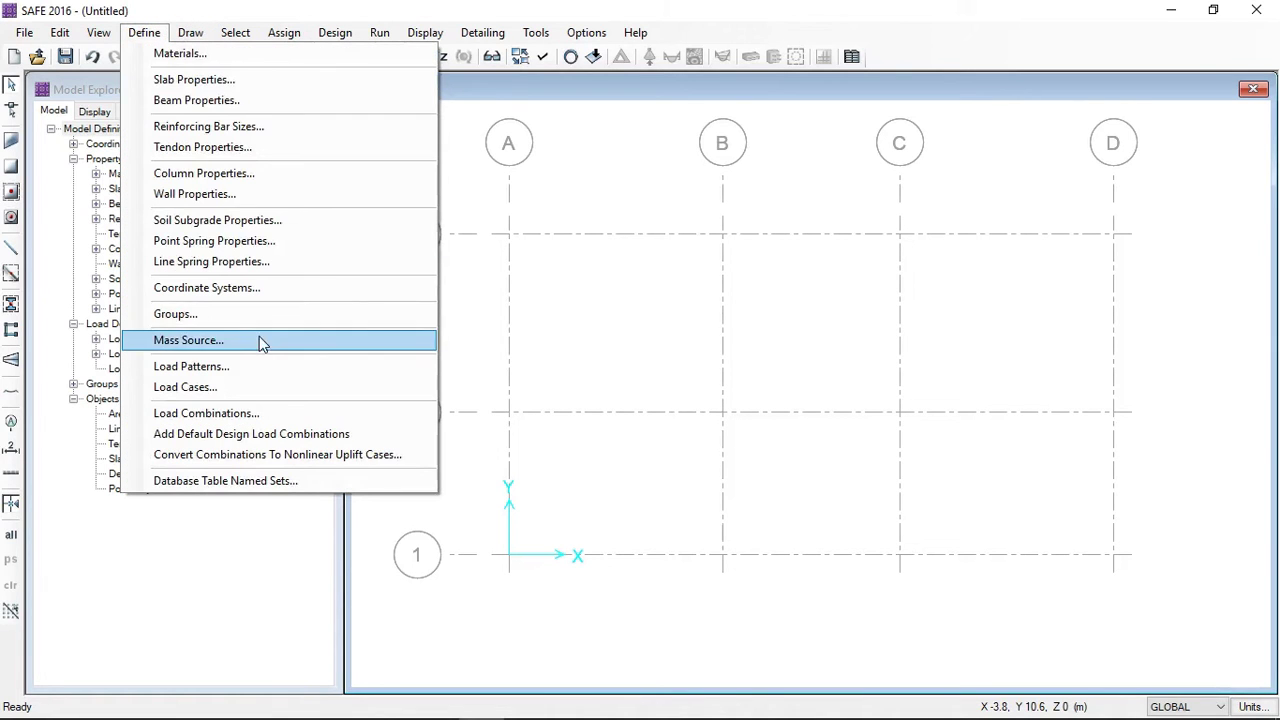
{"action": "left_click", "coordinate": [259, 365]}
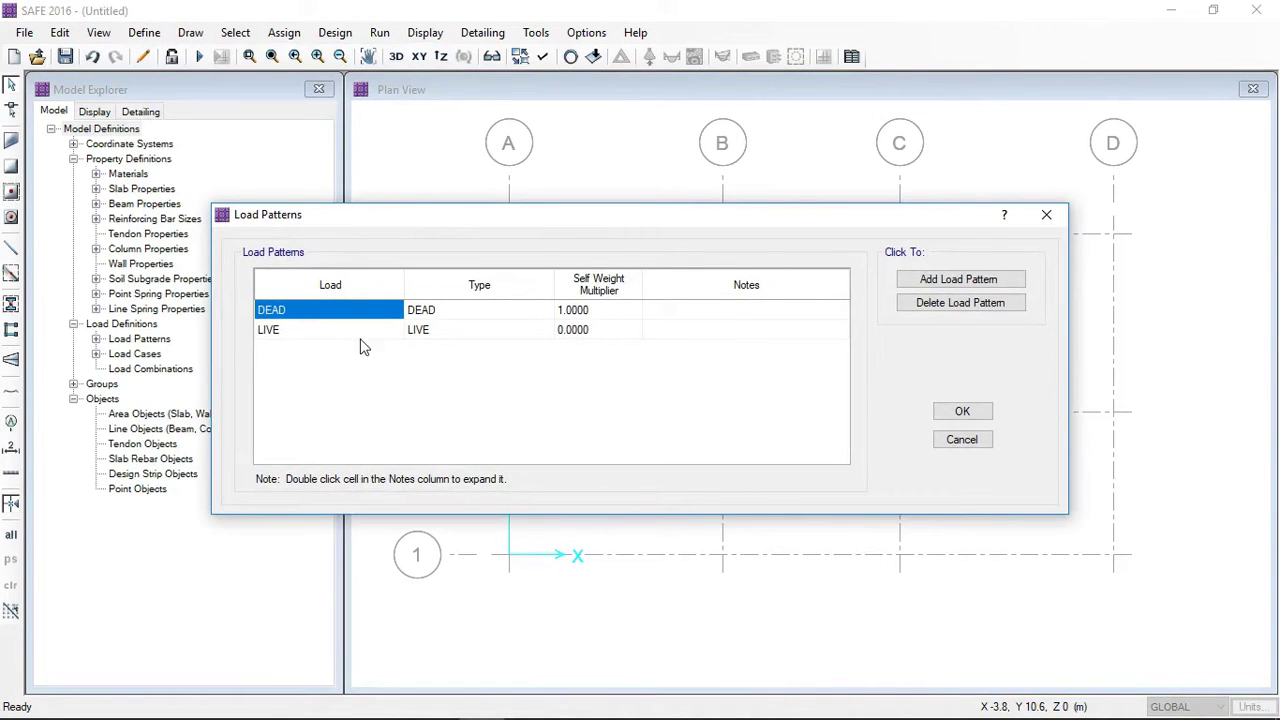
{"action": "left_click", "coordinate": [962, 439]}
Step: Open the load combinations and examine the settings for a new combination, including its design selection, without adding it
{"action": "left_click", "coordinate": [160, 33]}
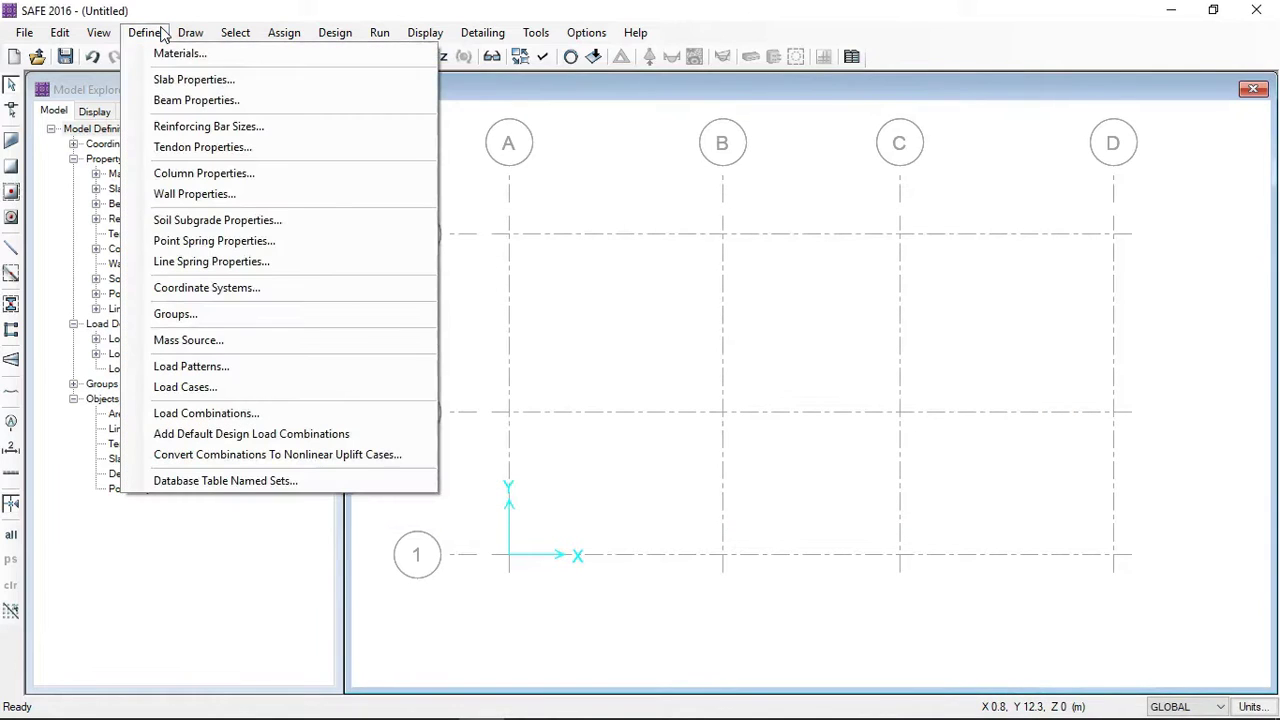
{"action": "left_click", "coordinate": [206, 413]}
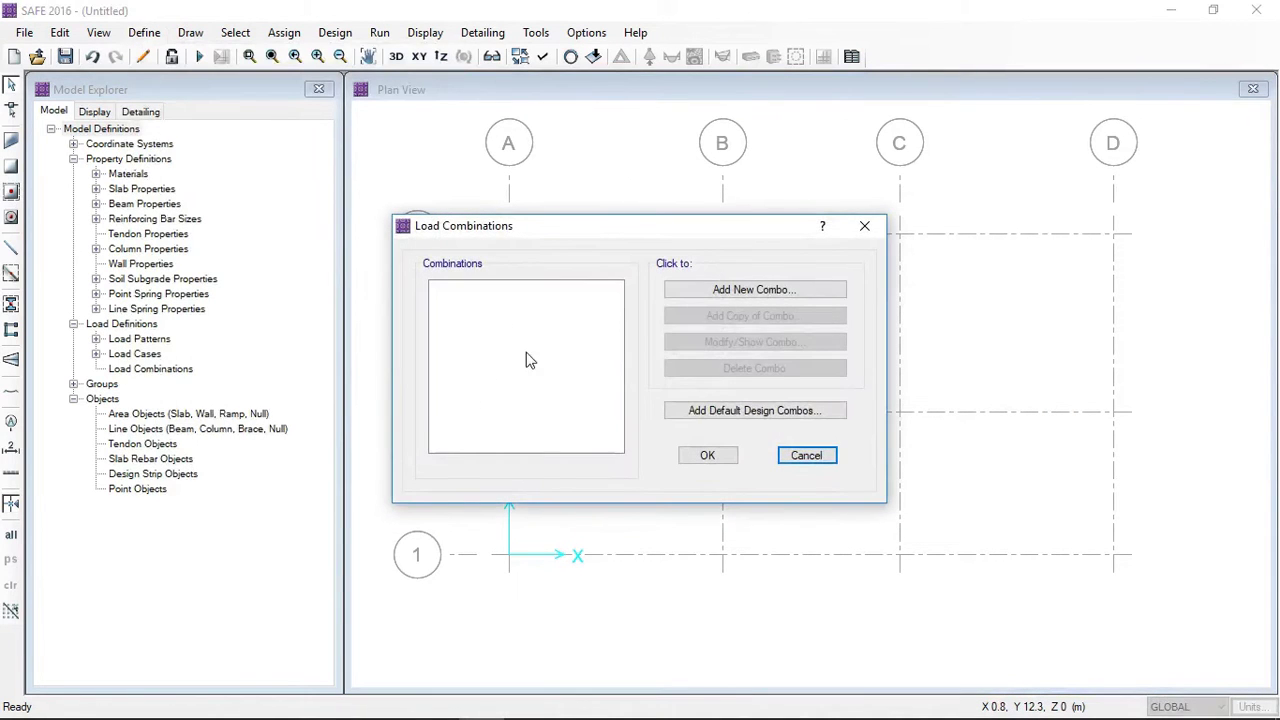
{"action": "left_click", "coordinate": [723, 289]}
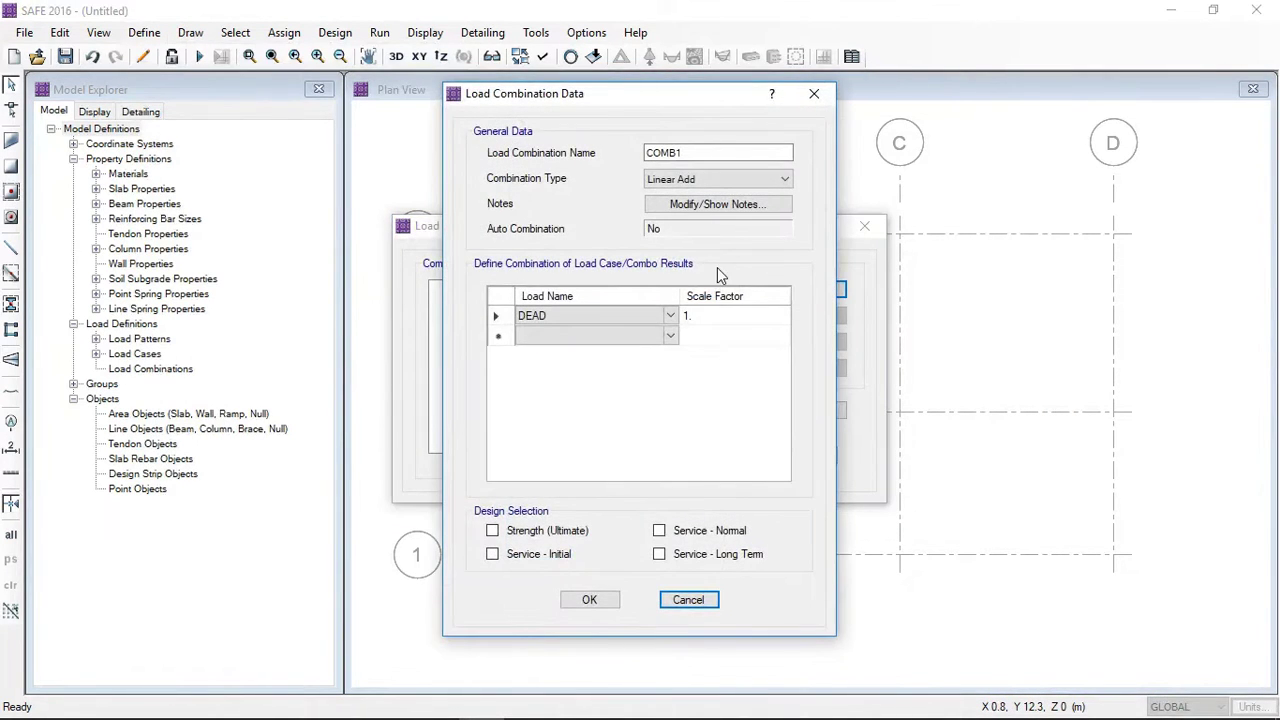
{"action": "left_click", "coordinate": [521, 533]}
{"action": "left_click", "coordinate": [688, 600]}
Step: Add the default design load combinations for Strength (Ultimate) only, leaving out Service - Initial, Service - Normal and Service - Long Term
{"action": "left_click", "coordinate": [708, 412]}
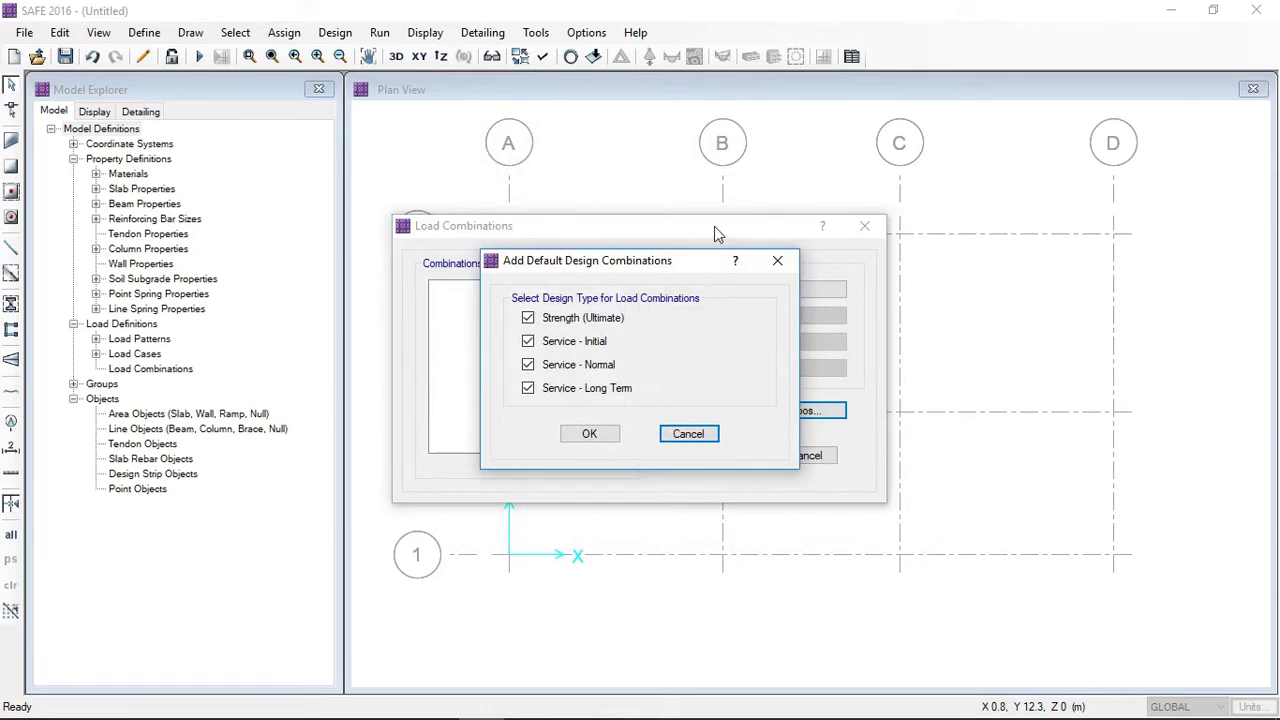
{"action": "left_click", "coordinate": [550, 344]}
{"action": "left_click", "coordinate": [548, 366]}
{"action": "left_click", "coordinate": [545, 391]}
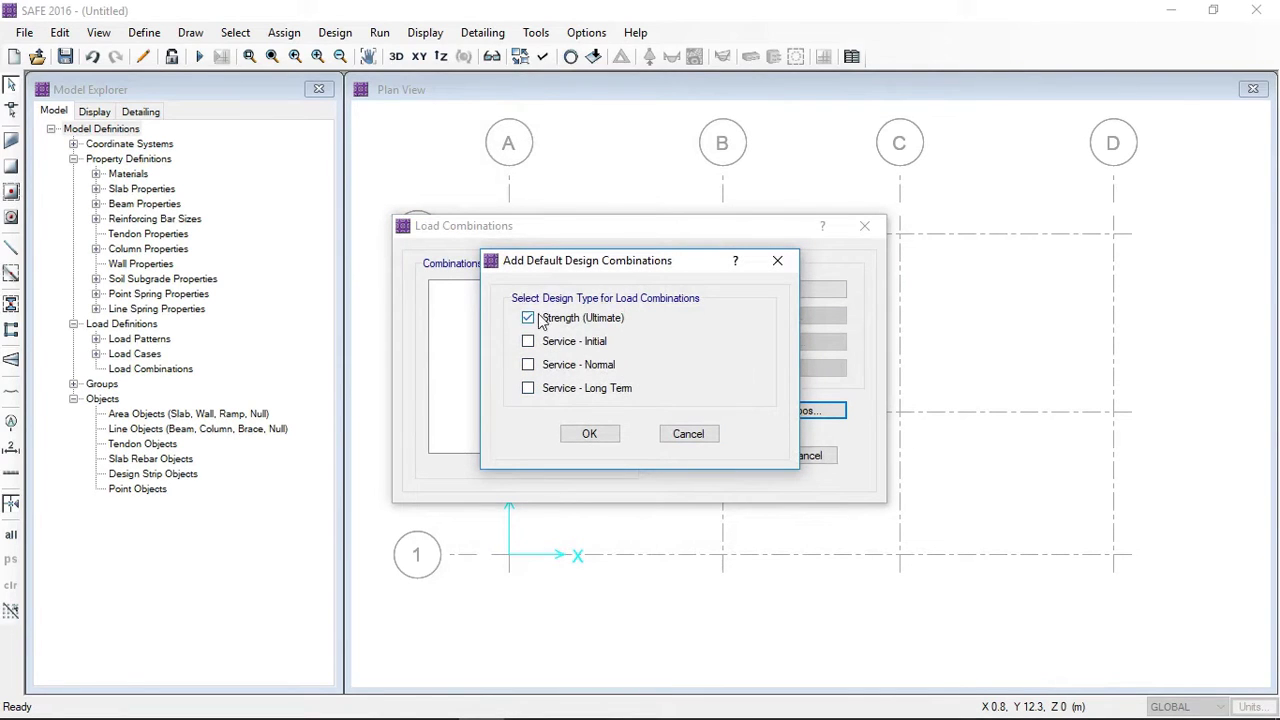
{"action": "left_click", "coordinate": [590, 437]}
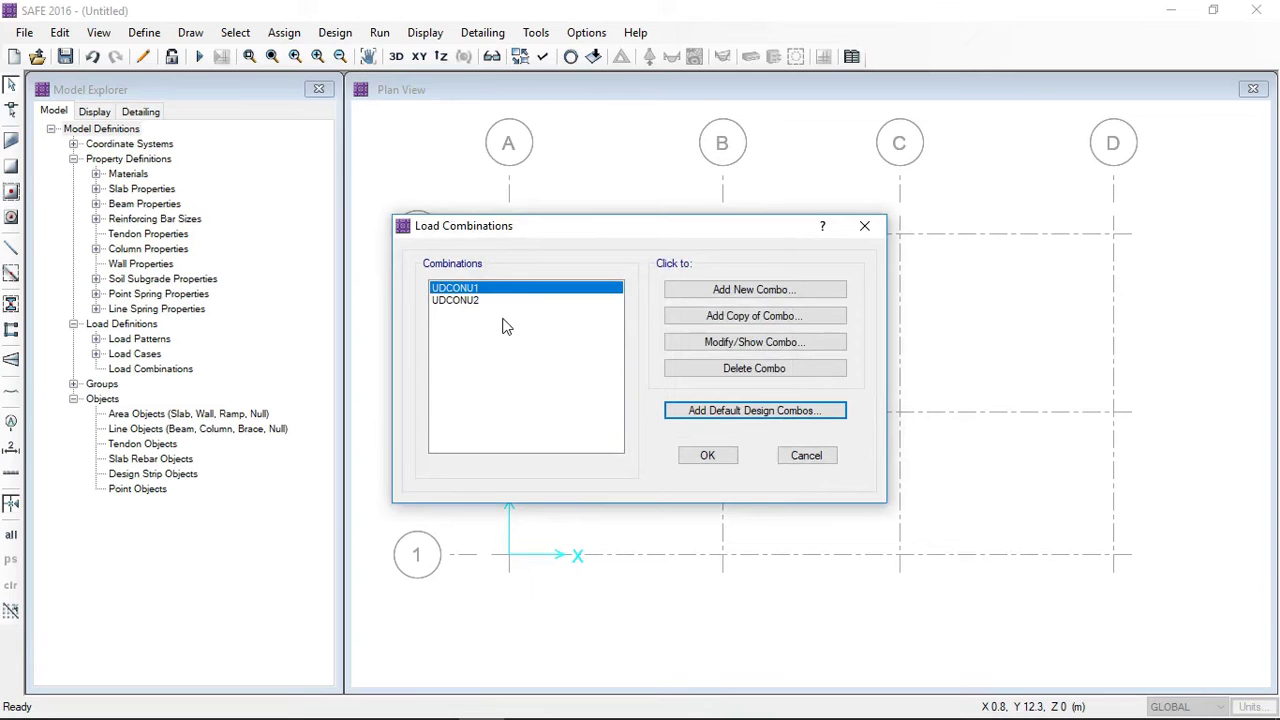
Step: Review the load factors of combinations UDCONU1 and UDCONU2, and save the load combinations
{"action": "left_click", "coordinate": [716, 342]}
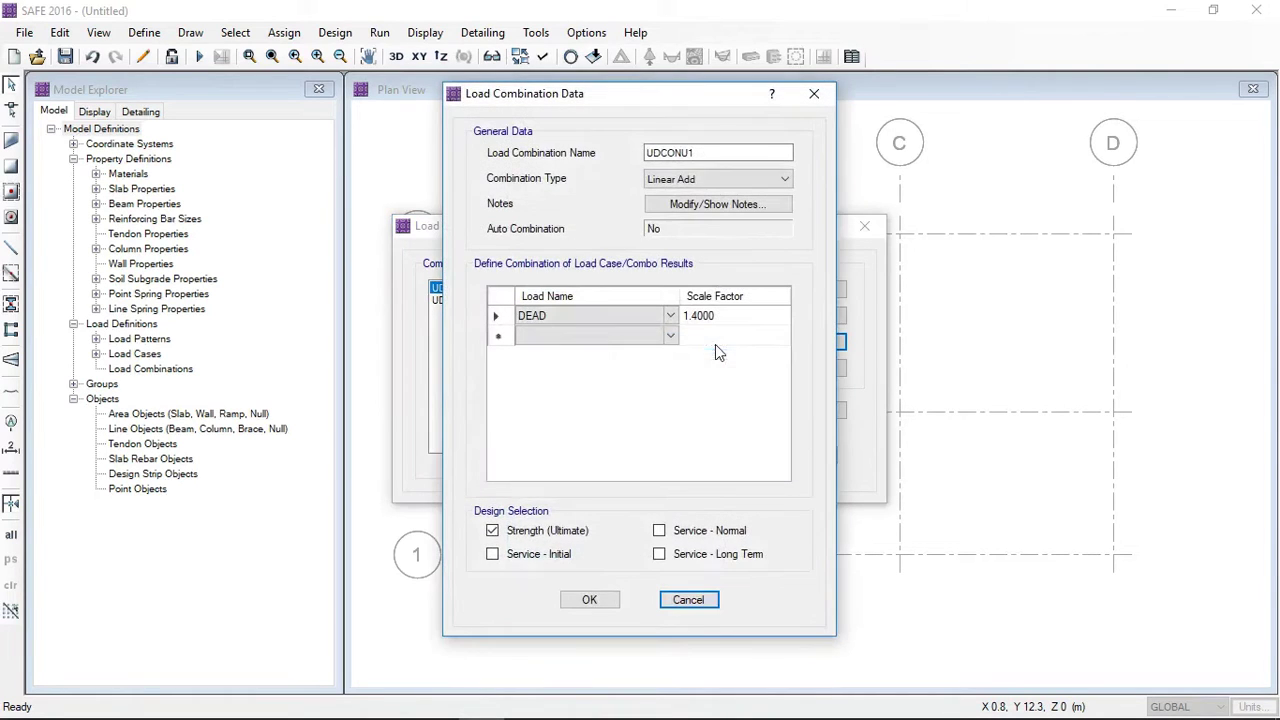
{"action": "left_click", "coordinate": [589, 599]}
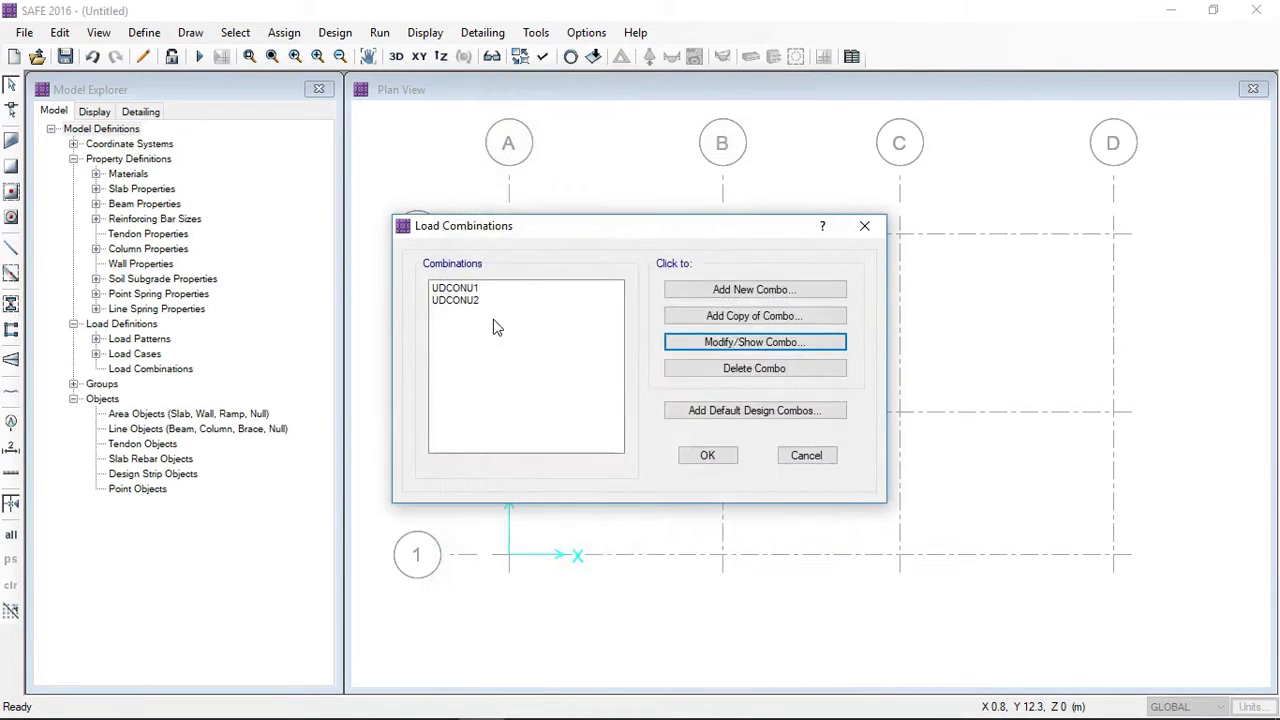
{"action": "left_click", "coordinate": [486, 300]}
{"action": "left_click", "coordinate": [708, 346]}
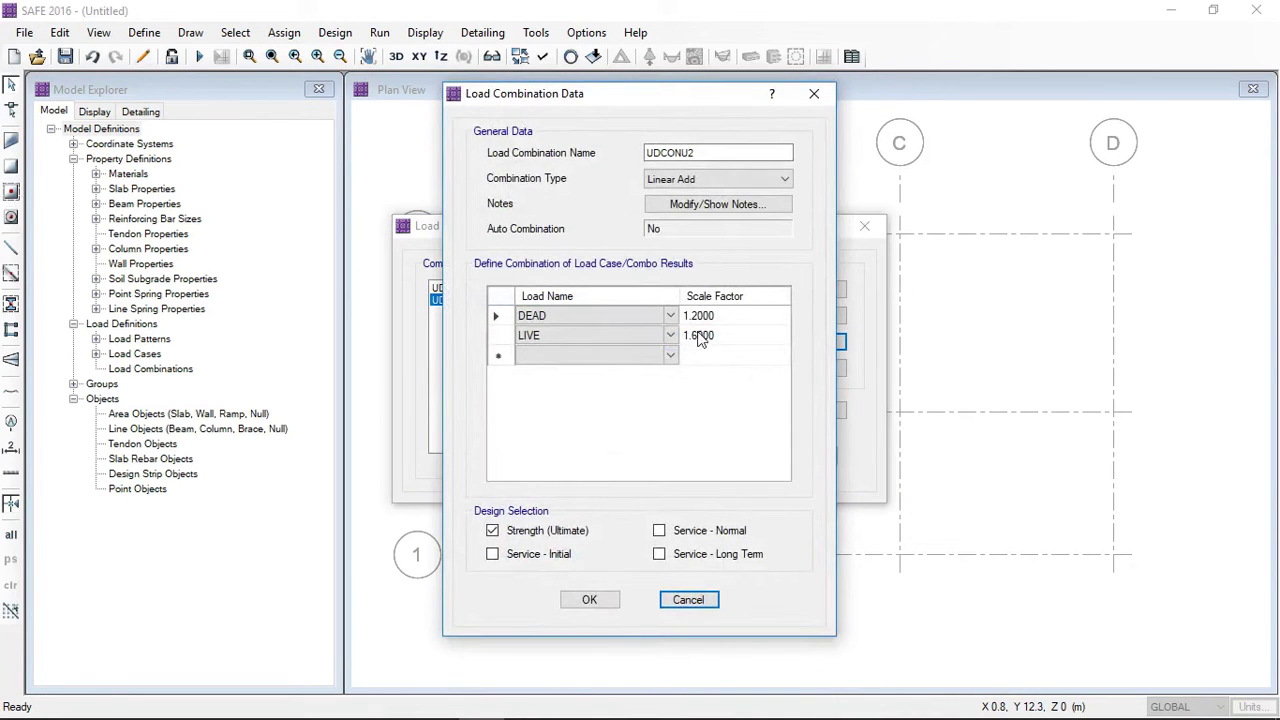
{"action": "left_click", "coordinate": [589, 604]}
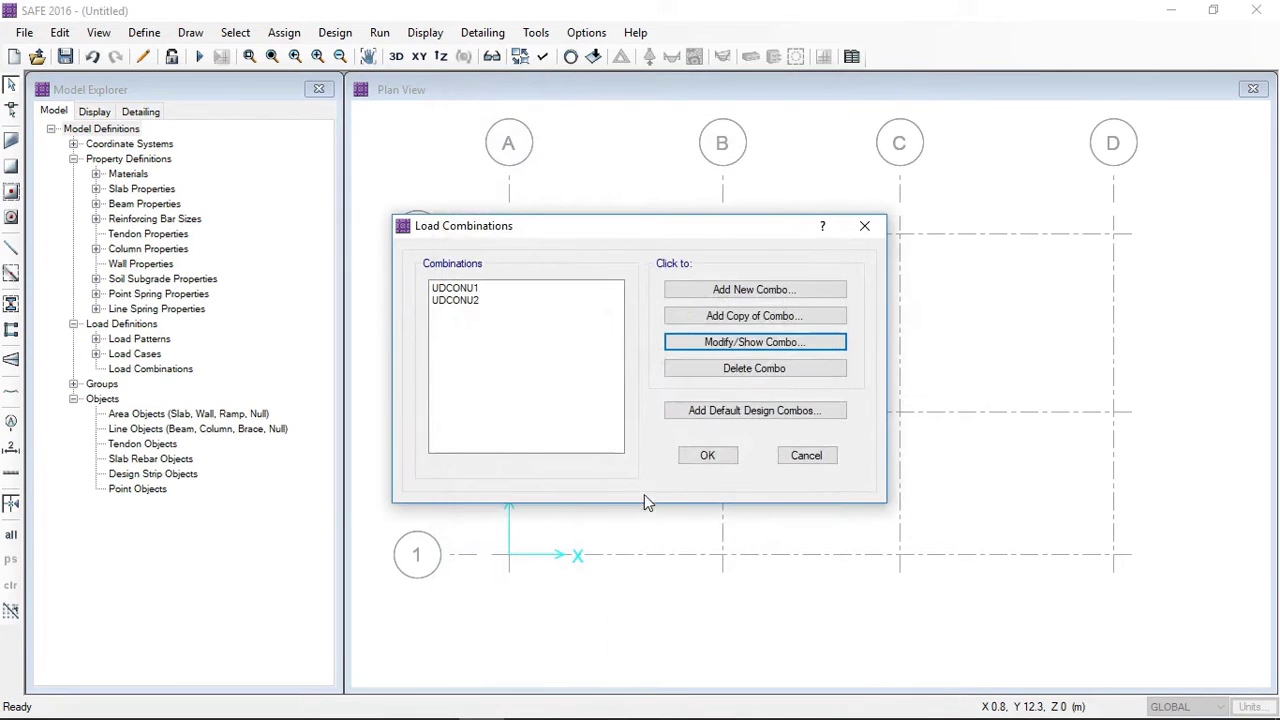
{"action": "left_click", "coordinate": [712, 456]}
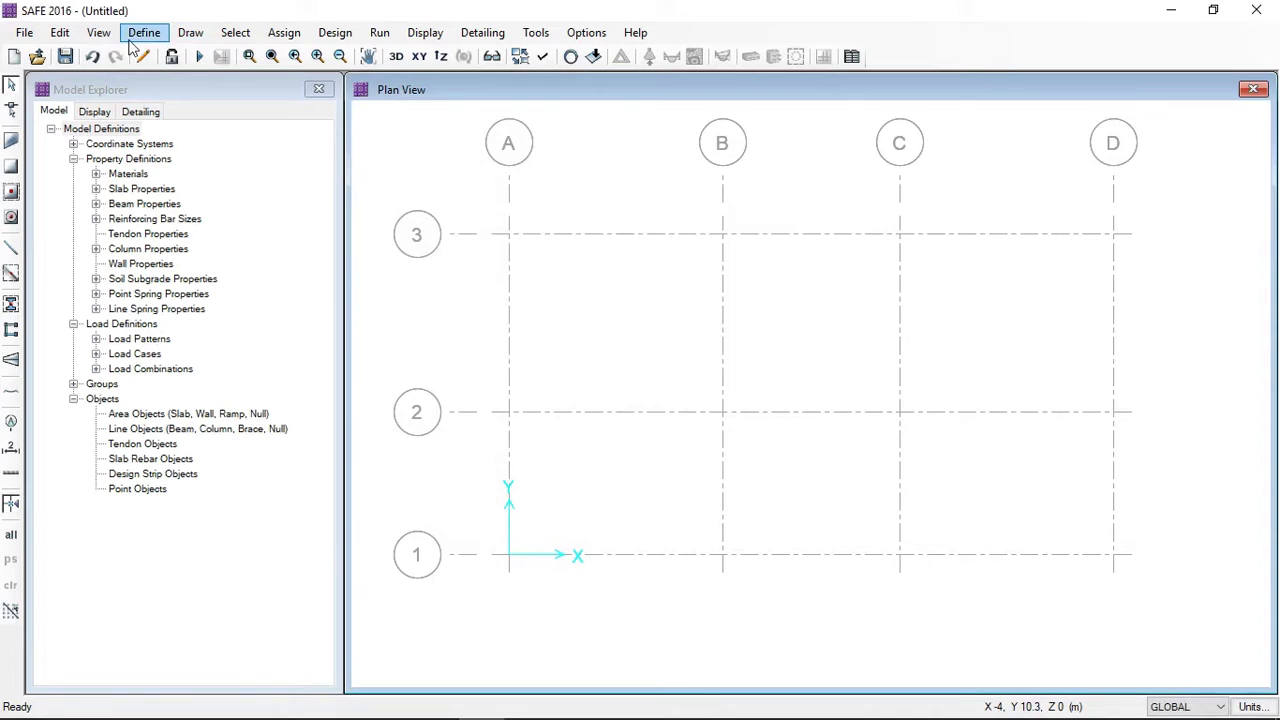
Step: Quick-draw SLAB 150 mm panels from the grids in the three bays between grid lines 2 and 3
{"action": "left_click", "coordinate": [11, 196]}
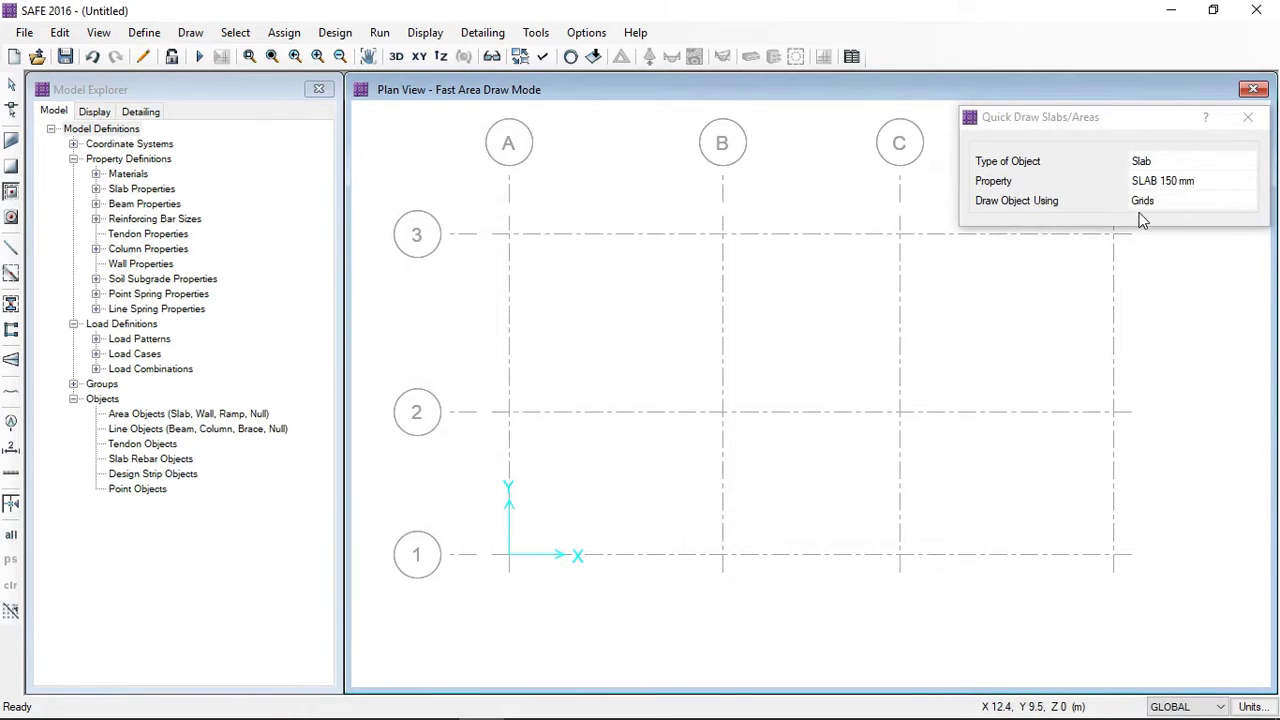
{"action": "left_click", "coordinate": [597, 316]}
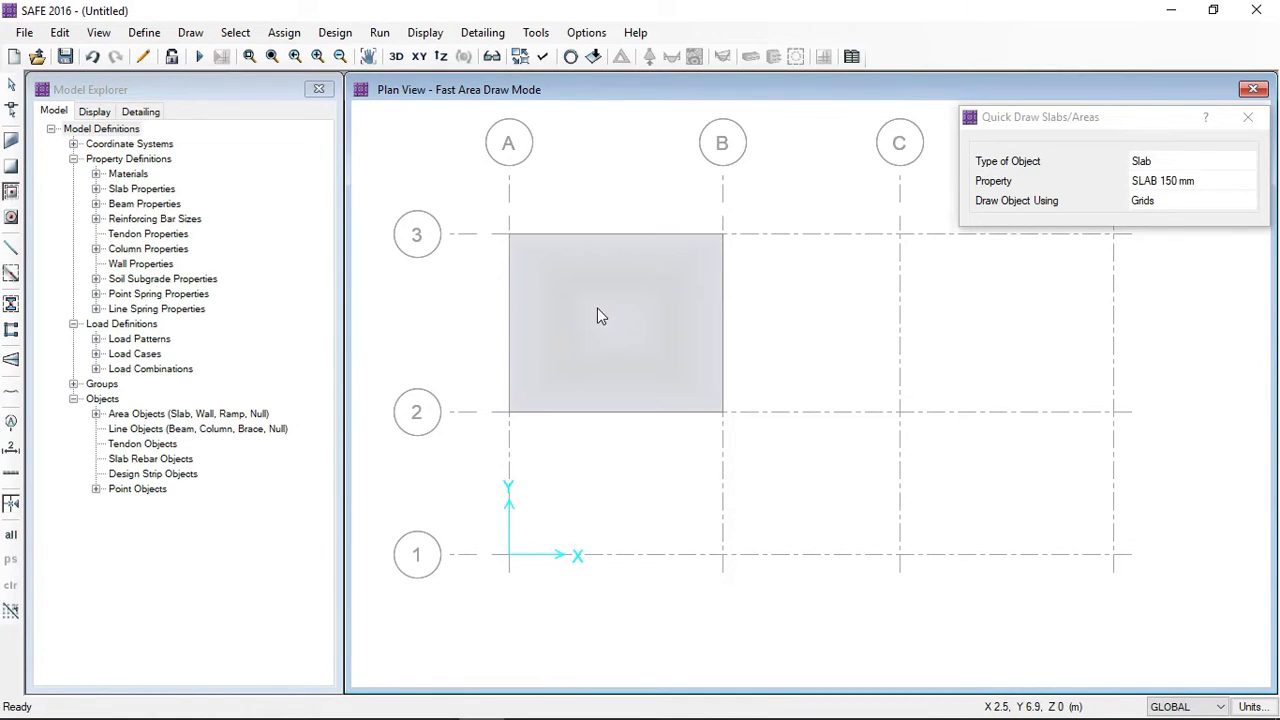
{"action": "left_click", "coordinate": [788, 320]}
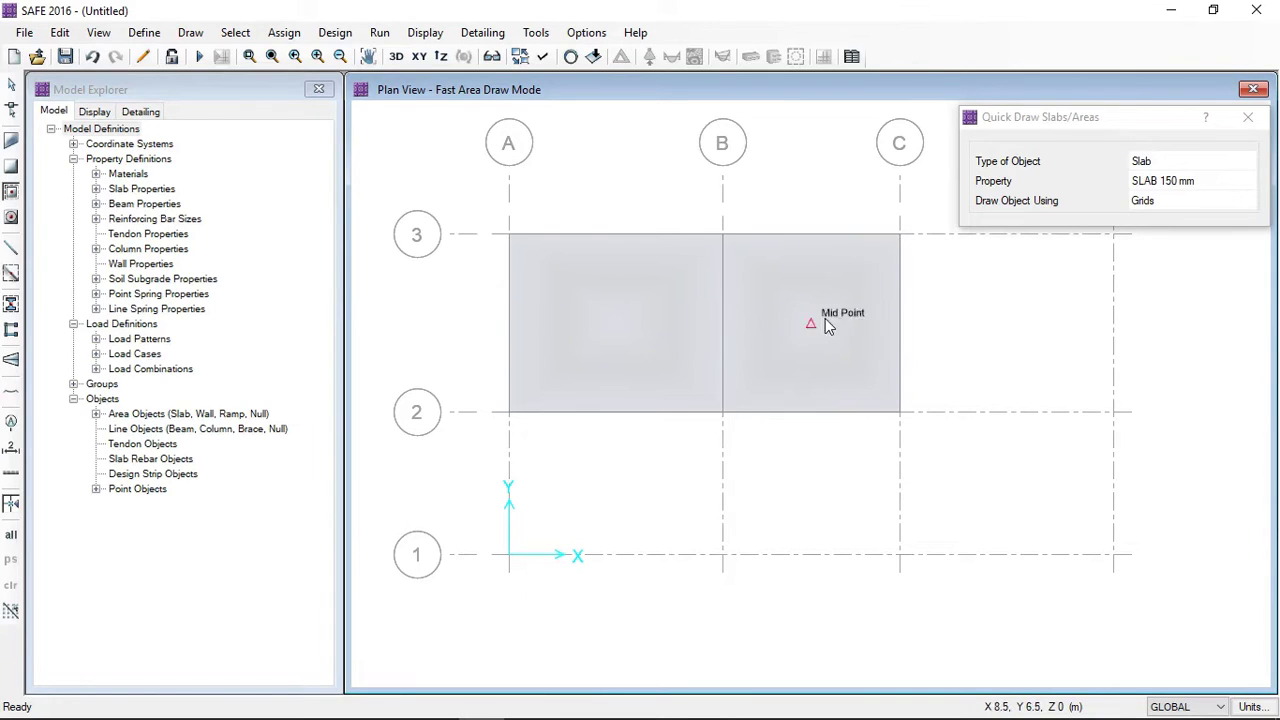
{"action": "left_click", "coordinate": [950, 323]}
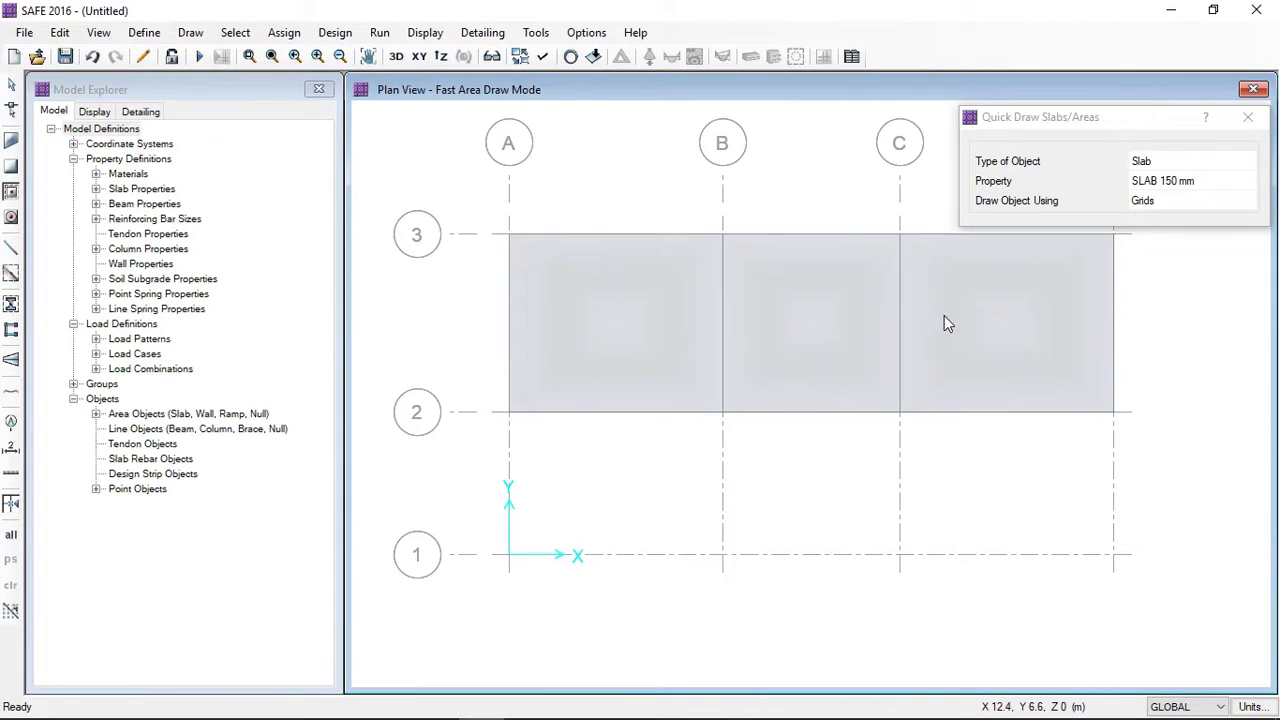
Step: Draw rectangular SLAB 150 mm panels between grid lines 1 and 2 in bays A-B and C-D
{"action": "left_click", "coordinate": [12, 169]}
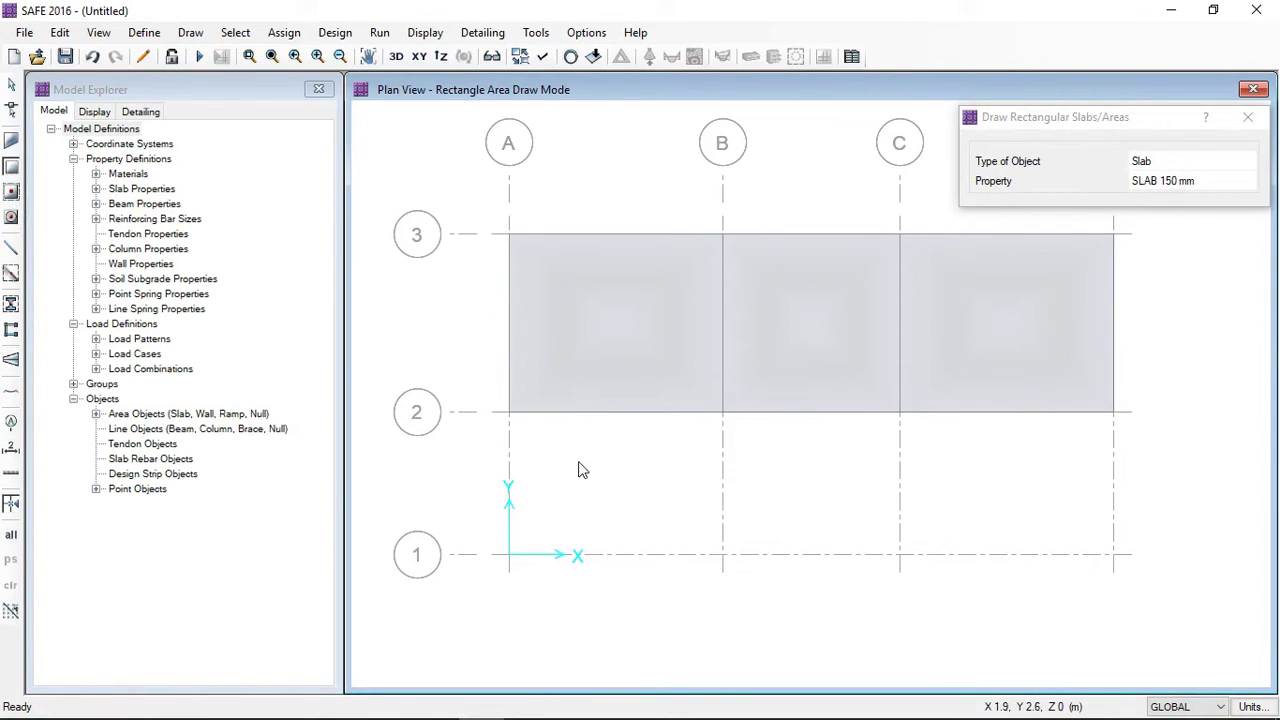
{"action": "left_click", "coordinate": [10, 168]}
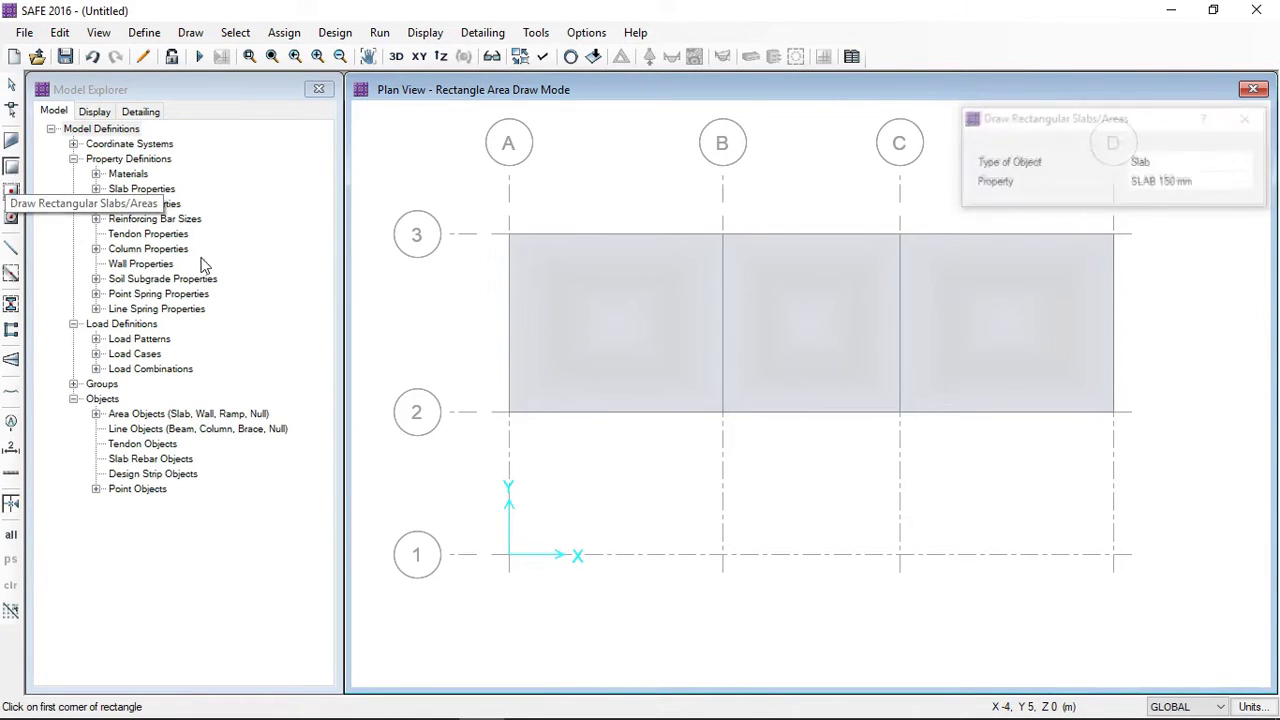
{"action": "left_click", "coordinate": [509, 412]}
{"action": "left_click_drag", "start_coordinate": [644, 517], "coordinate": [728, 562]}
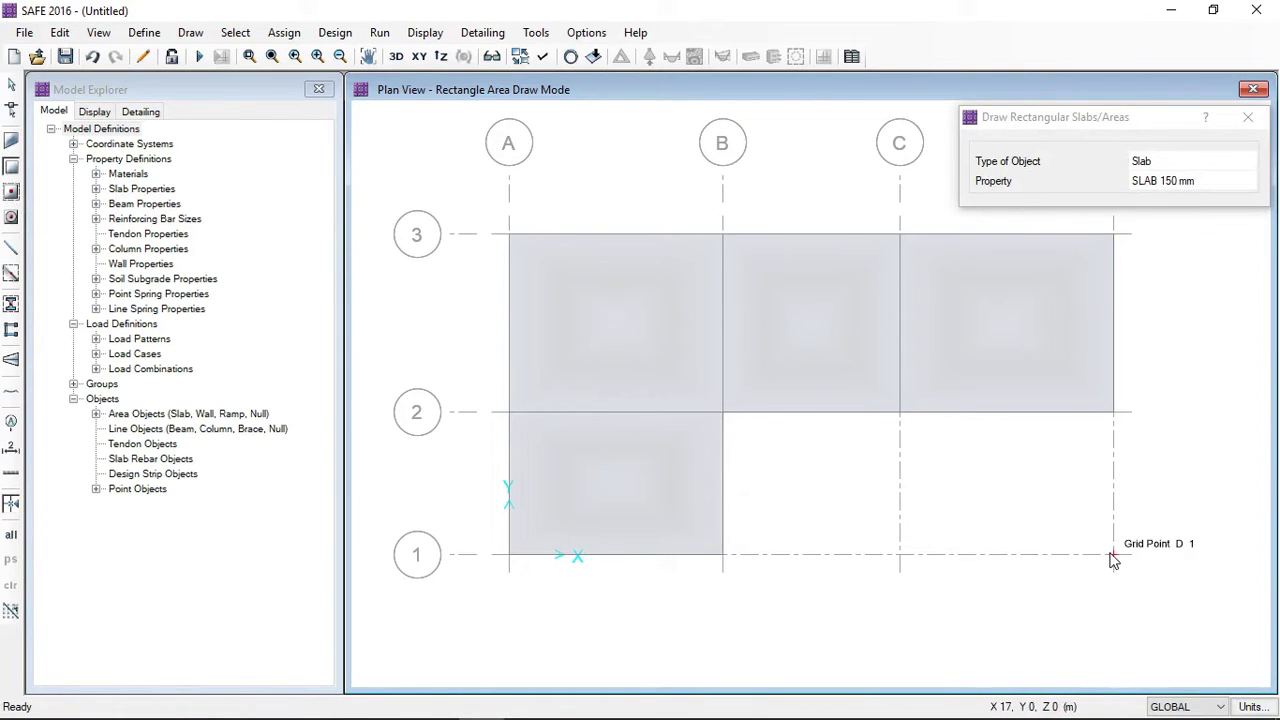
{"action": "left_click_drag", "start_coordinate": [1114, 556], "coordinate": [900, 416]}
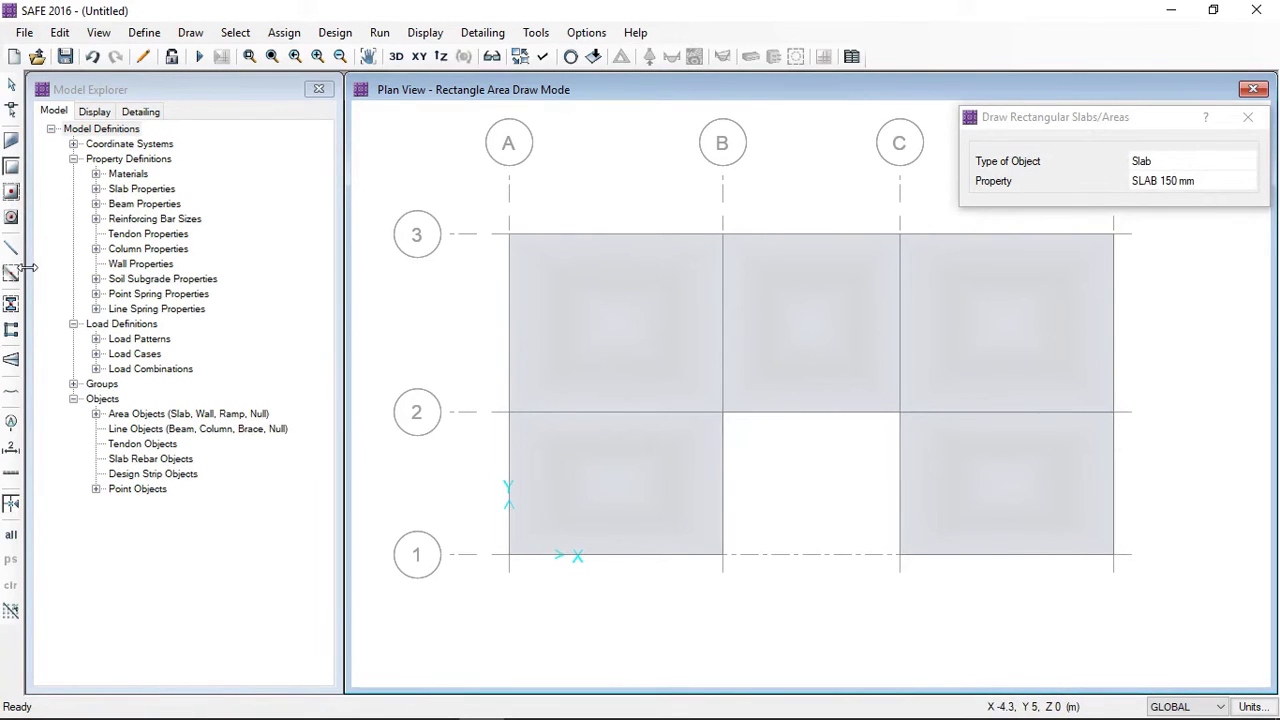
Step: Draw a straight-edged SLAB 150 mm area through the corner points of bay B-C between grid lines 1 and 2
{"action": "left_click", "coordinate": [13, 145]}
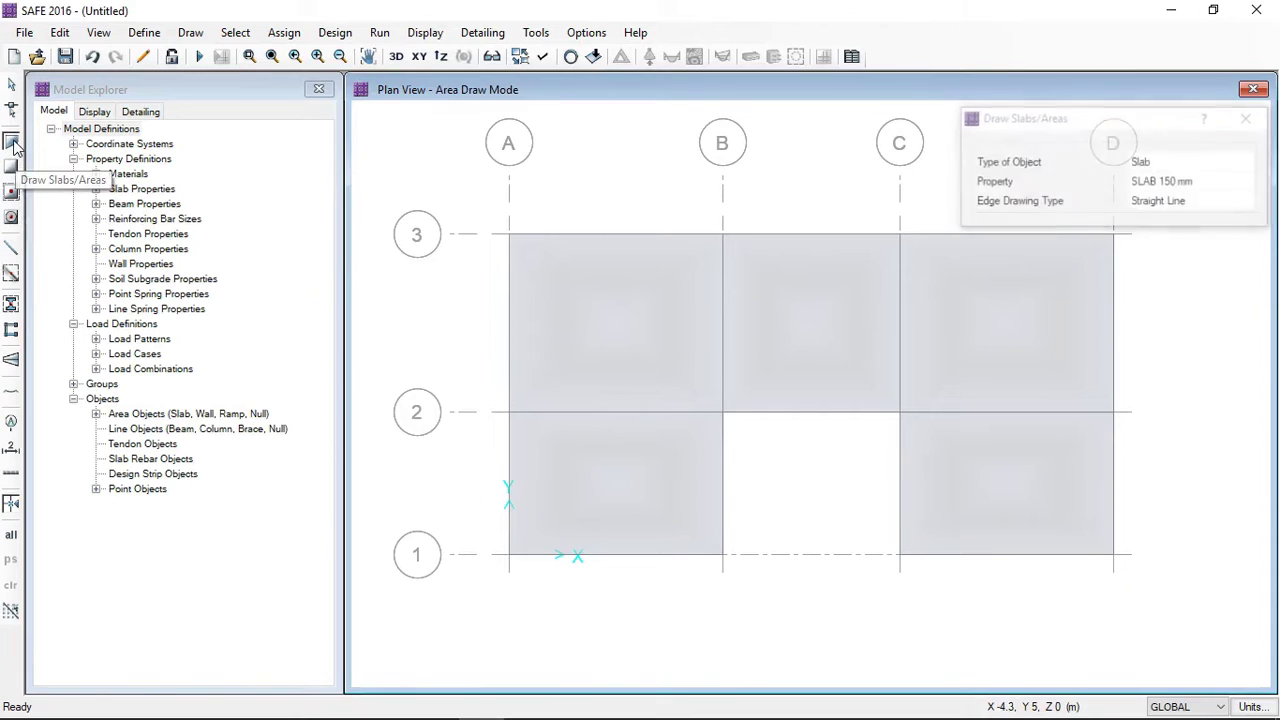
{"action": "left_click", "coordinate": [724, 414]}
{"action": "left_click", "coordinate": [900, 412]}
{"action": "left_click", "coordinate": [900, 554]}
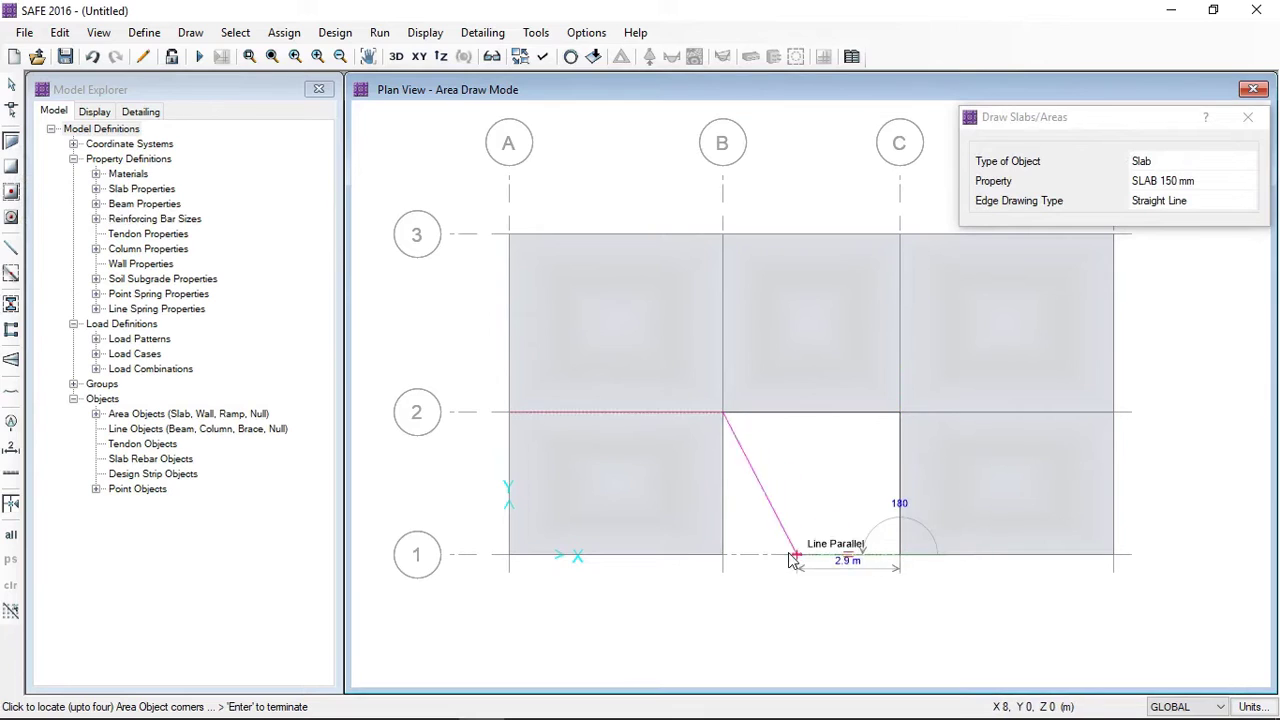
{"action": "left_click", "coordinate": [724, 555]}
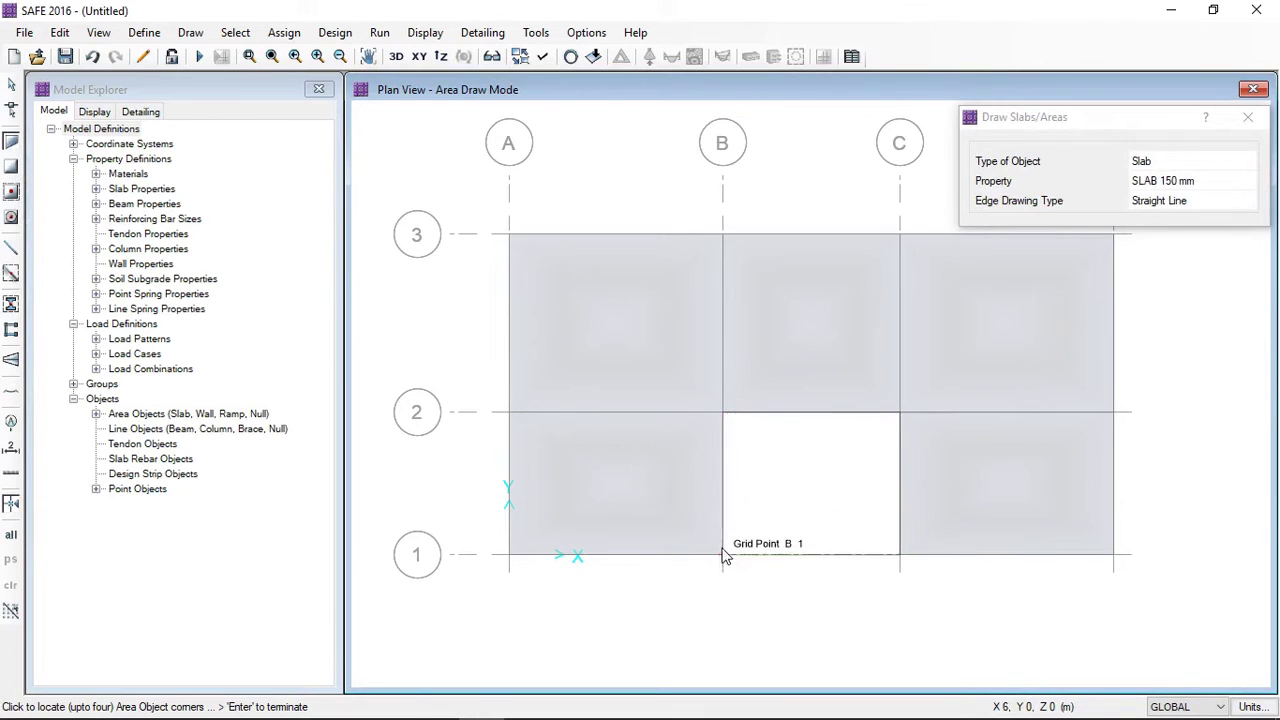
{"action": "left_click", "coordinate": [724, 413]}
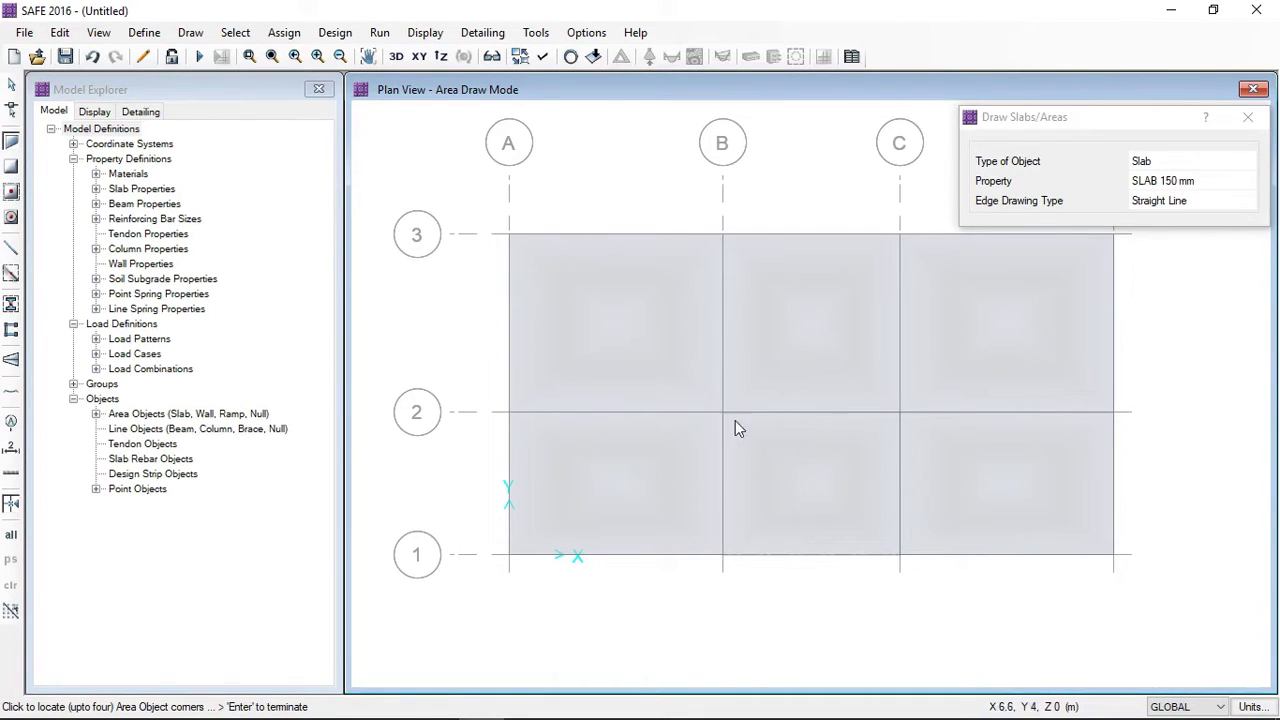
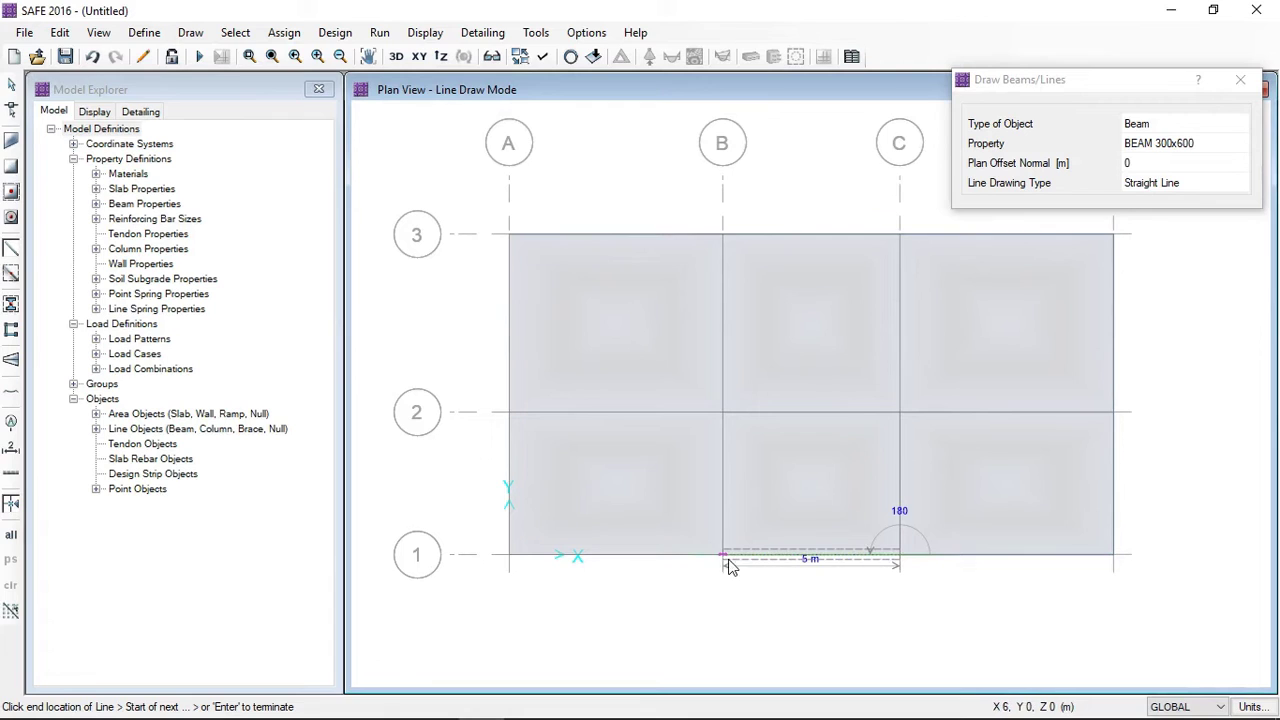
Step: Draw BEAM 300x600 segments along grid line 1 from C to A and up grid line A to grid line 3
{"action": "left_click", "coordinate": [723, 556]}
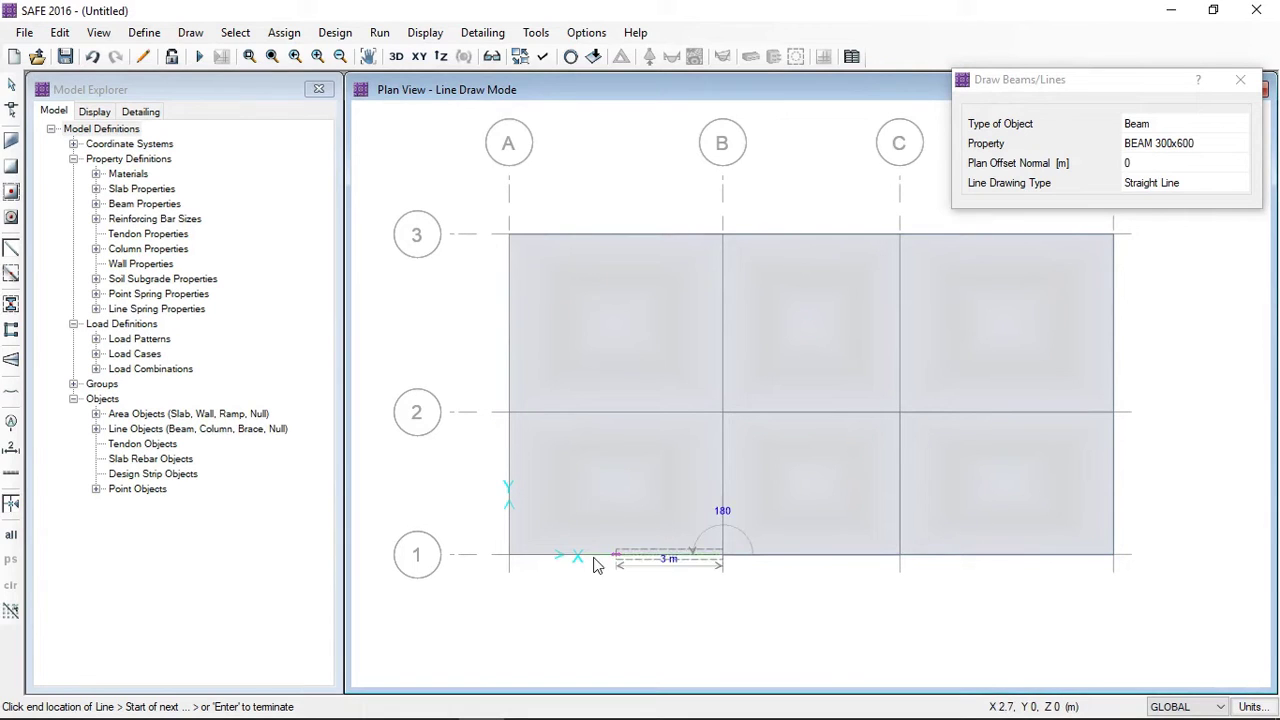
{"action": "left_click", "coordinate": [509, 556]}
{"action": "left_click", "coordinate": [508, 412]}
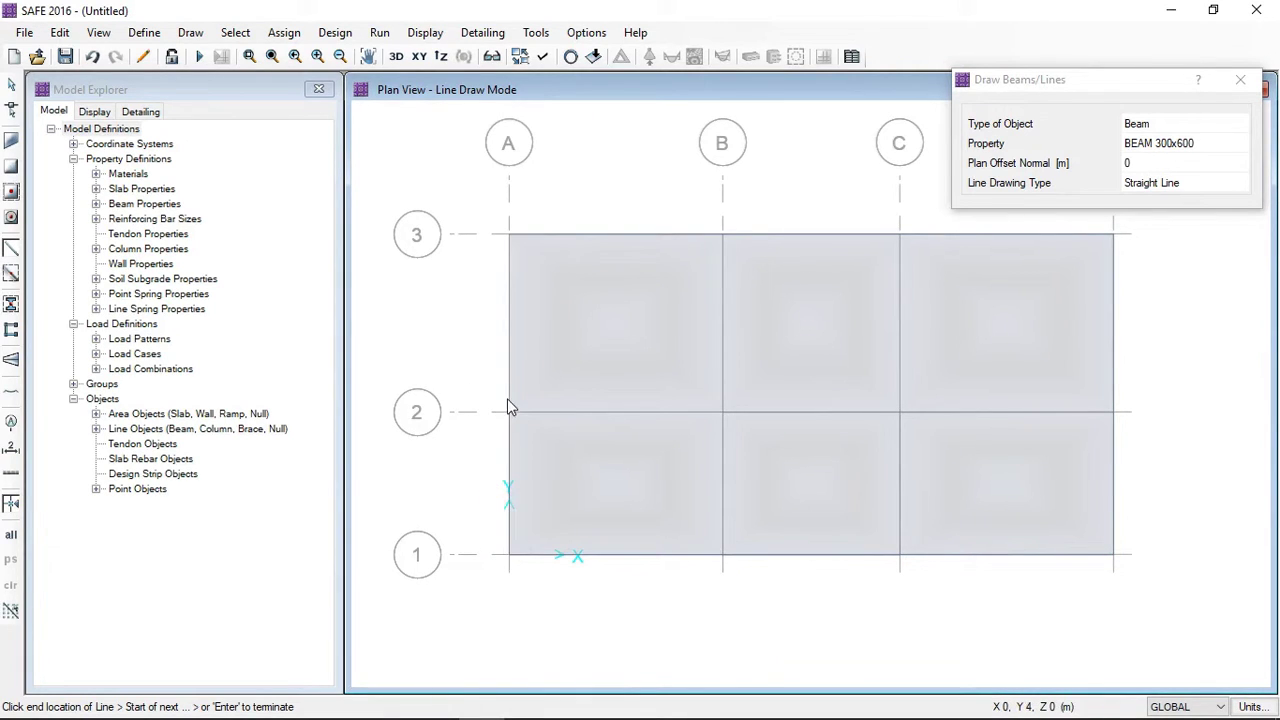
{"action": "left_click", "coordinate": [510, 236]}
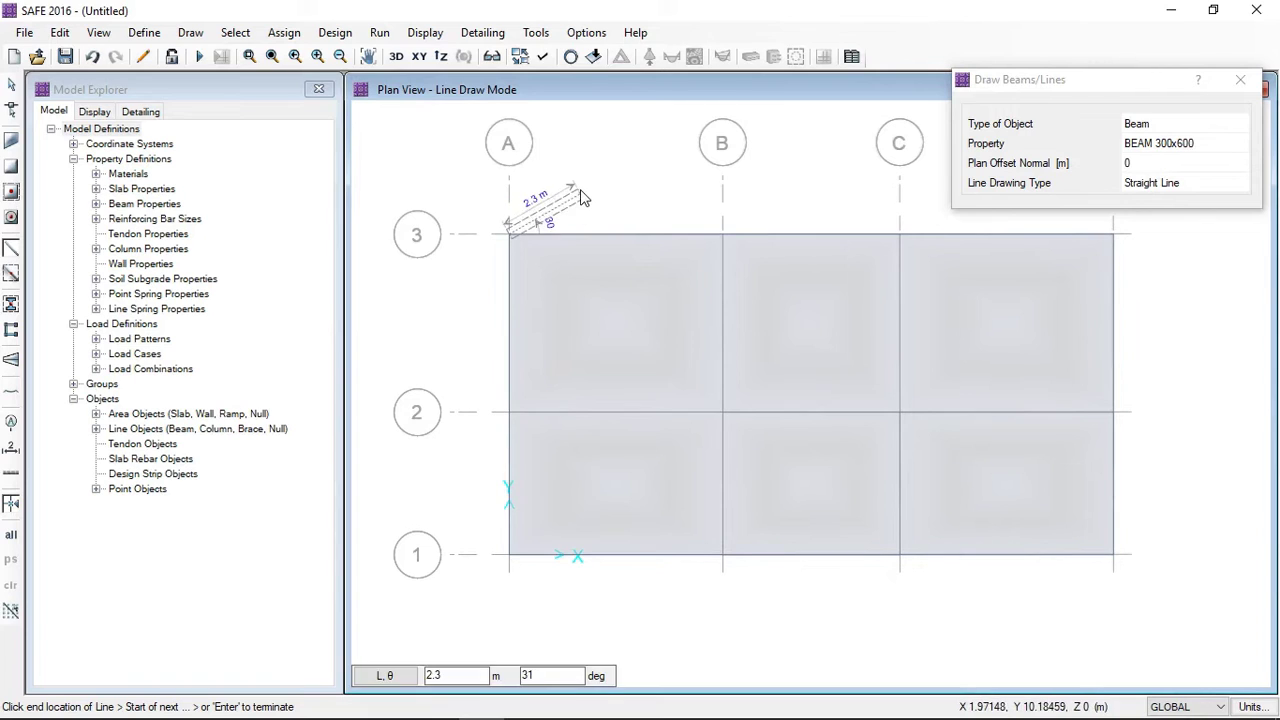
{"action": "key", "text": "Return"}
Step: Draw BEAM 300x600 segments along grid lines B and C between grid lines 1 and 3
{"action": "left_click", "coordinate": [722, 236]}
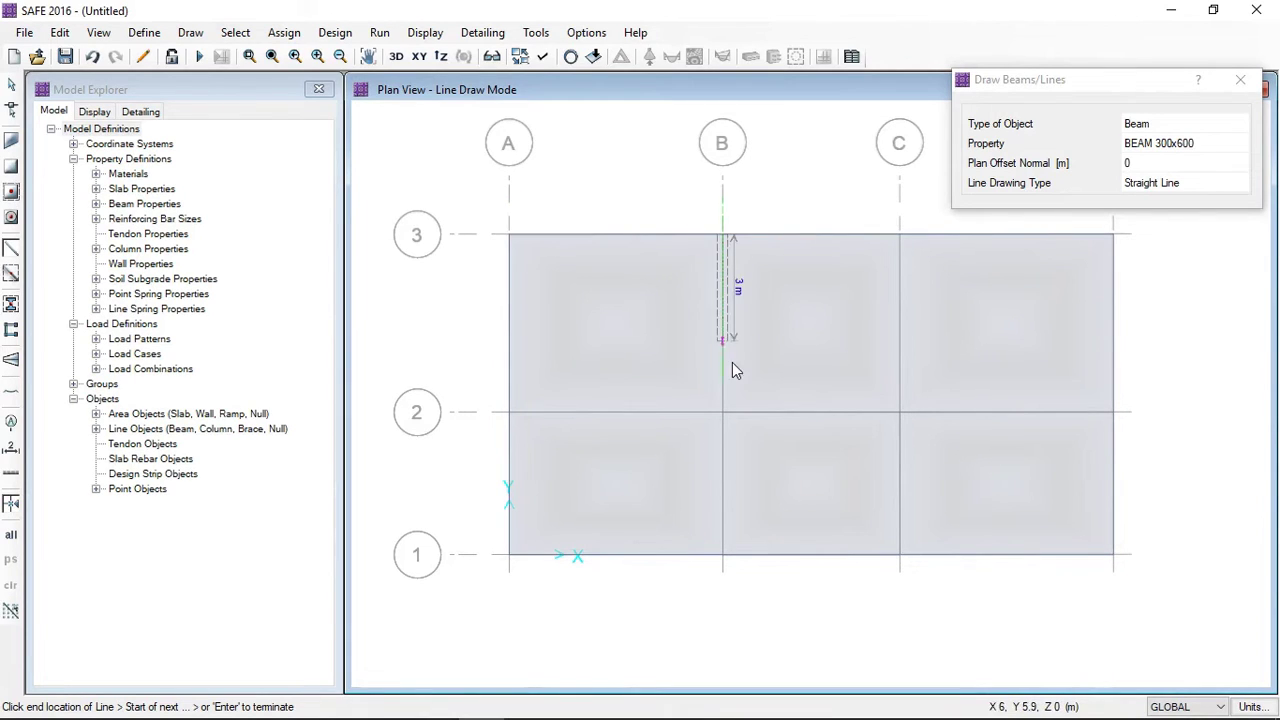
{"action": "left_click", "coordinate": [722, 410]}
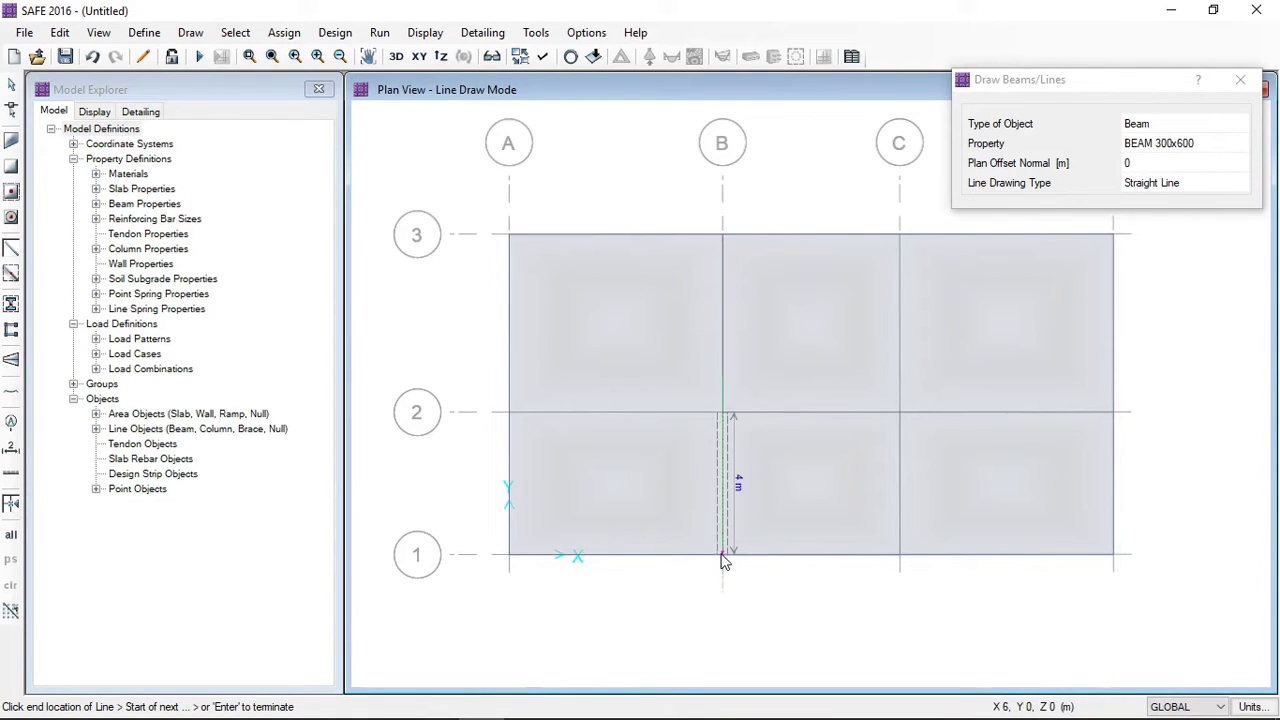
{"action": "left_click", "coordinate": [723, 556]}
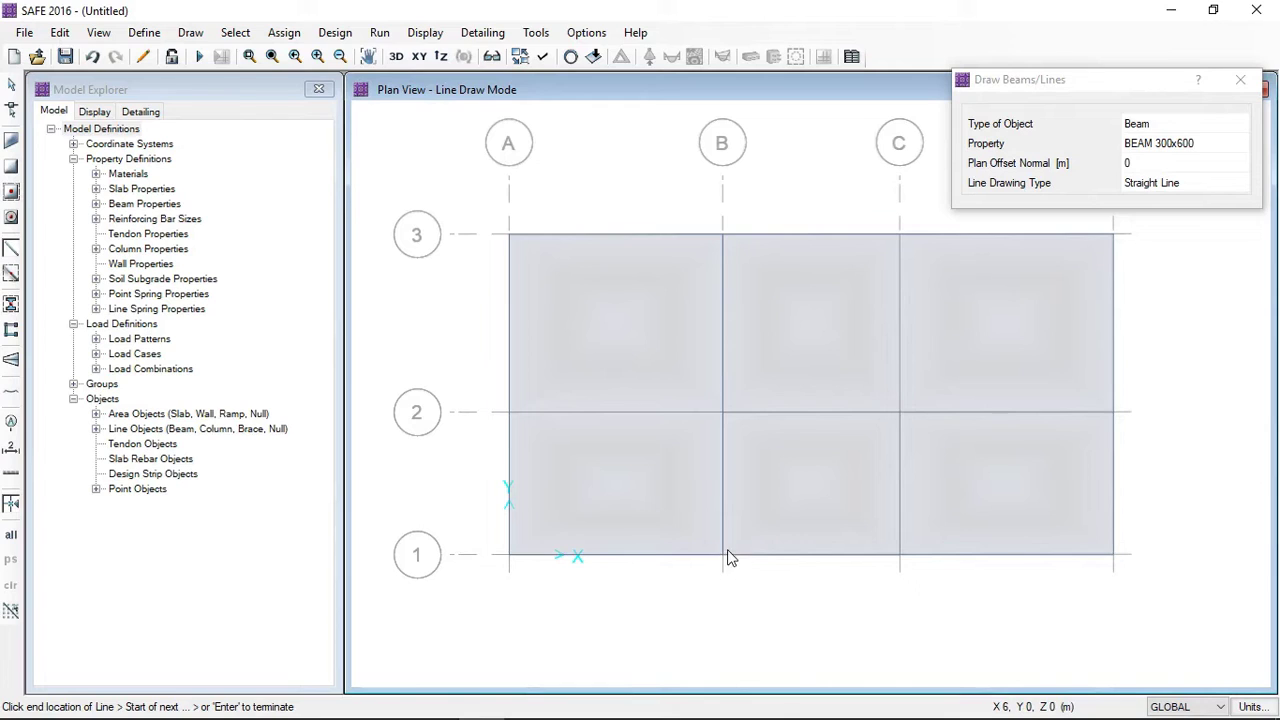
{"action": "left_click", "coordinate": [900, 556]}
{"action": "left_click", "coordinate": [900, 412]}
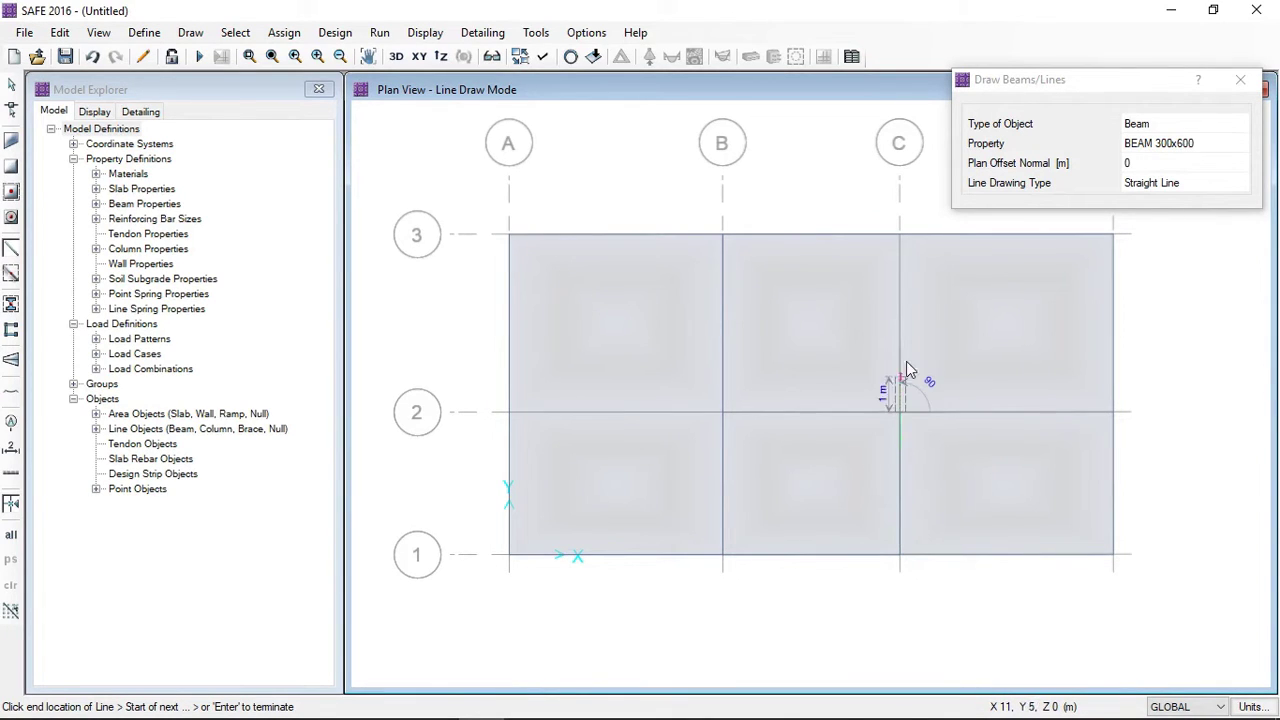
{"action": "double_click", "coordinate": [900, 234]}
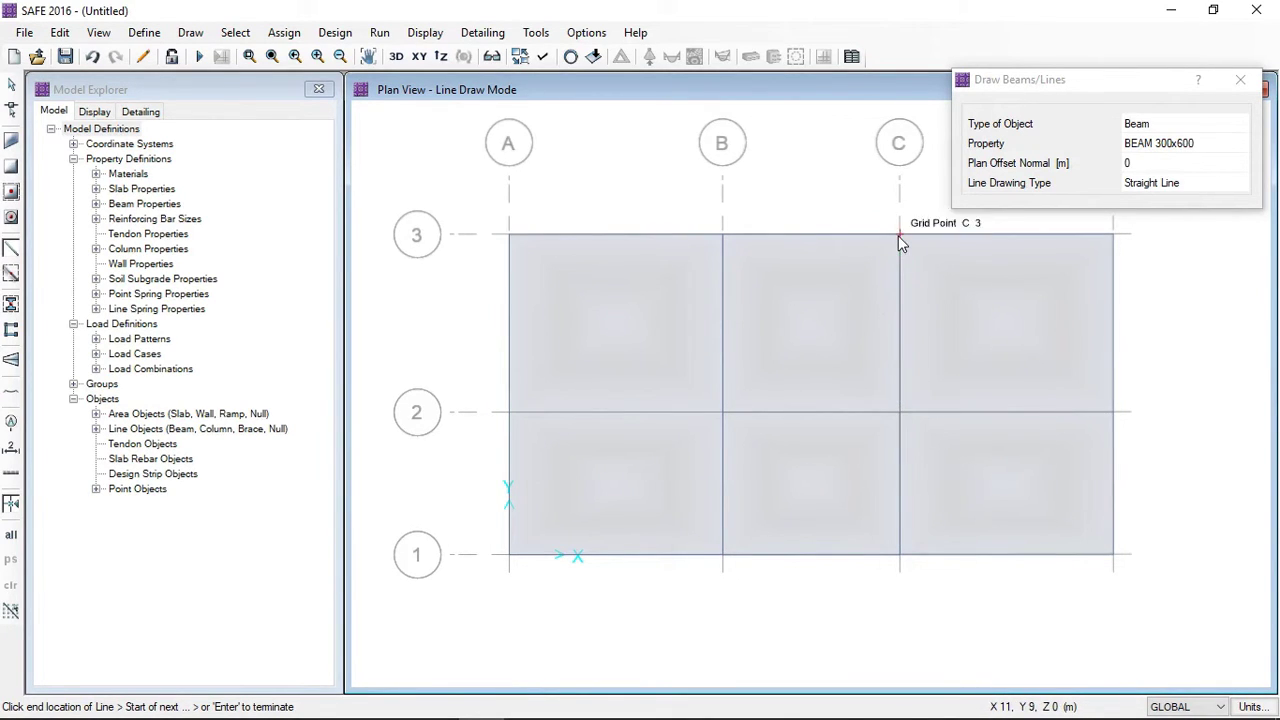
Step: Draw BEAM 300x600 segments along grid line 2 from D to A, and end beam drawing
{"action": "left_click", "coordinate": [1113, 412]}
{"action": "left_click", "coordinate": [900, 412]}
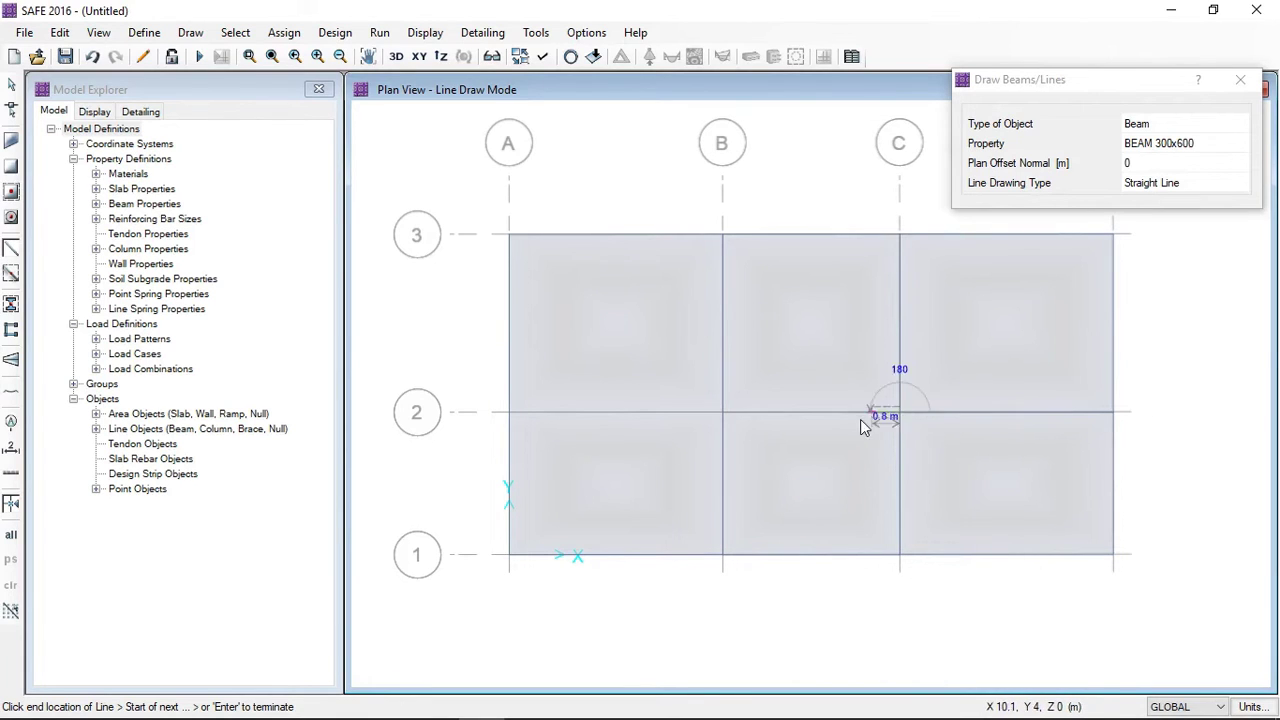
{"action": "left_click", "coordinate": [723, 417]}
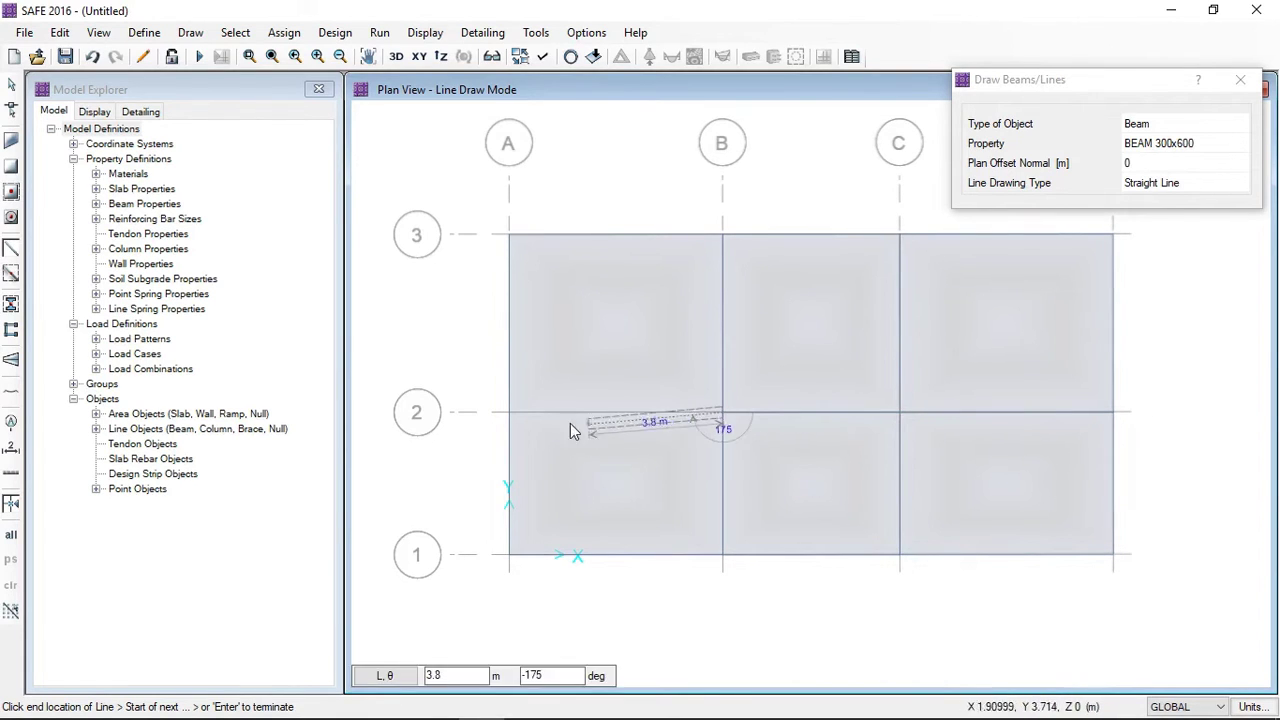
{"action": "left_click", "coordinate": [509, 418]}
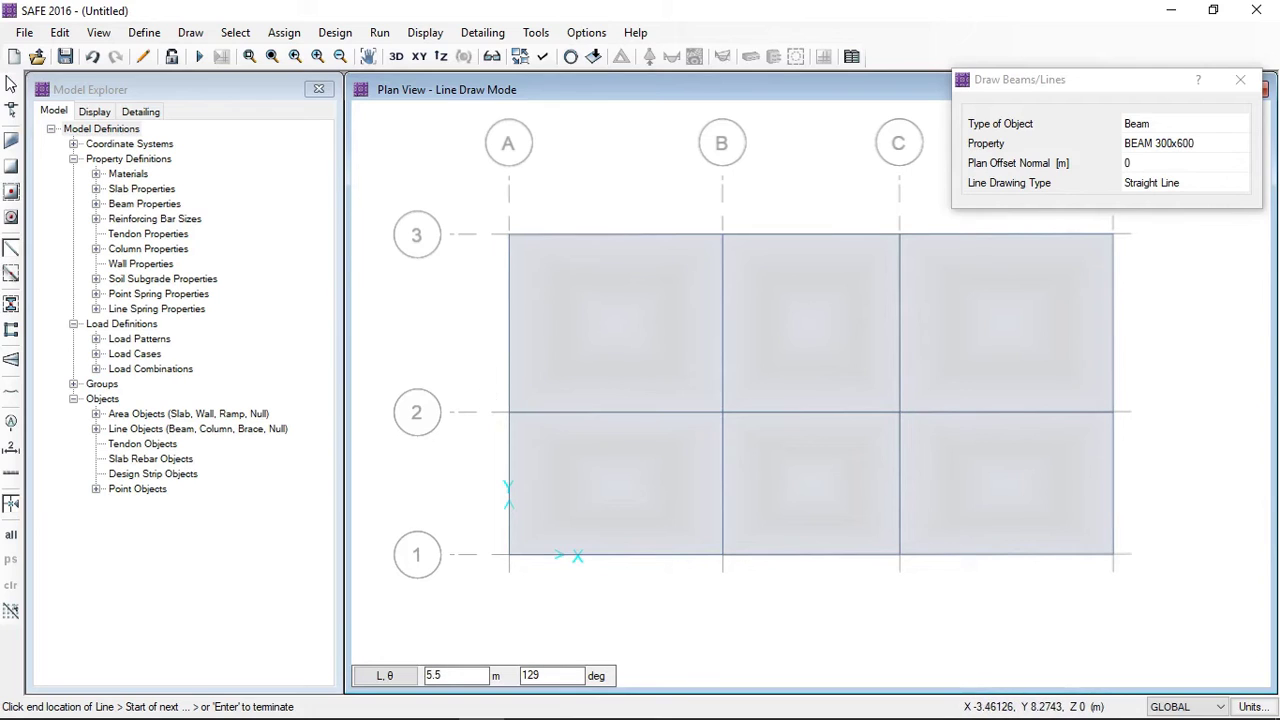
{"action": "left_click", "coordinate": [10, 86]}
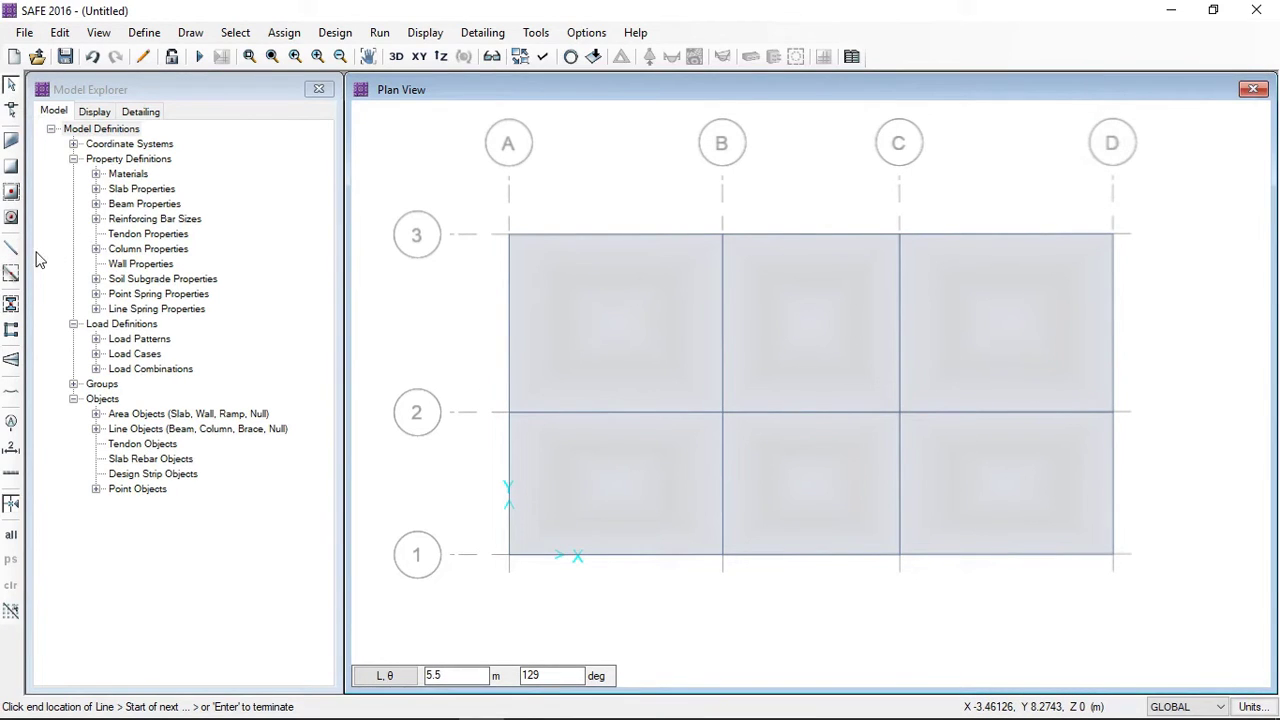
Step: Place COL 300x300 columns at the intersections of grid lines A and B with grid lines 3, 2 and 1
{"action": "left_click", "coordinate": [10, 305]}
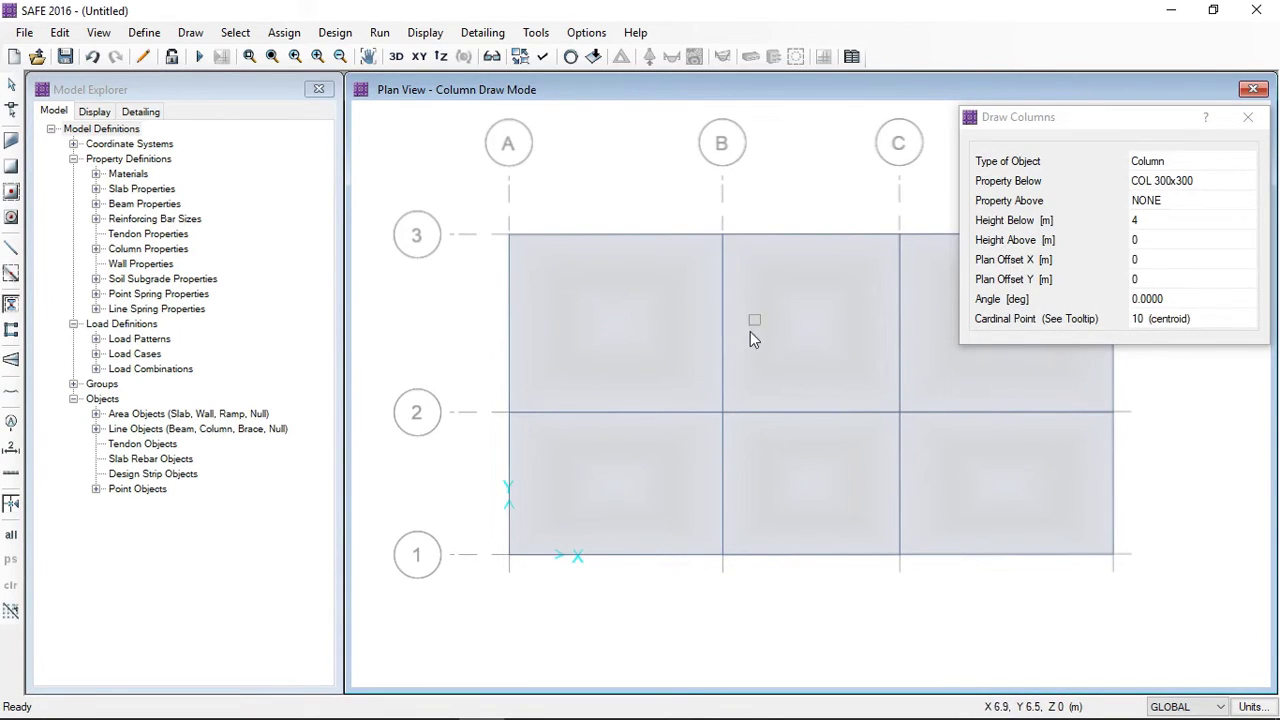
{"action": "left_click", "coordinate": [509, 235]}
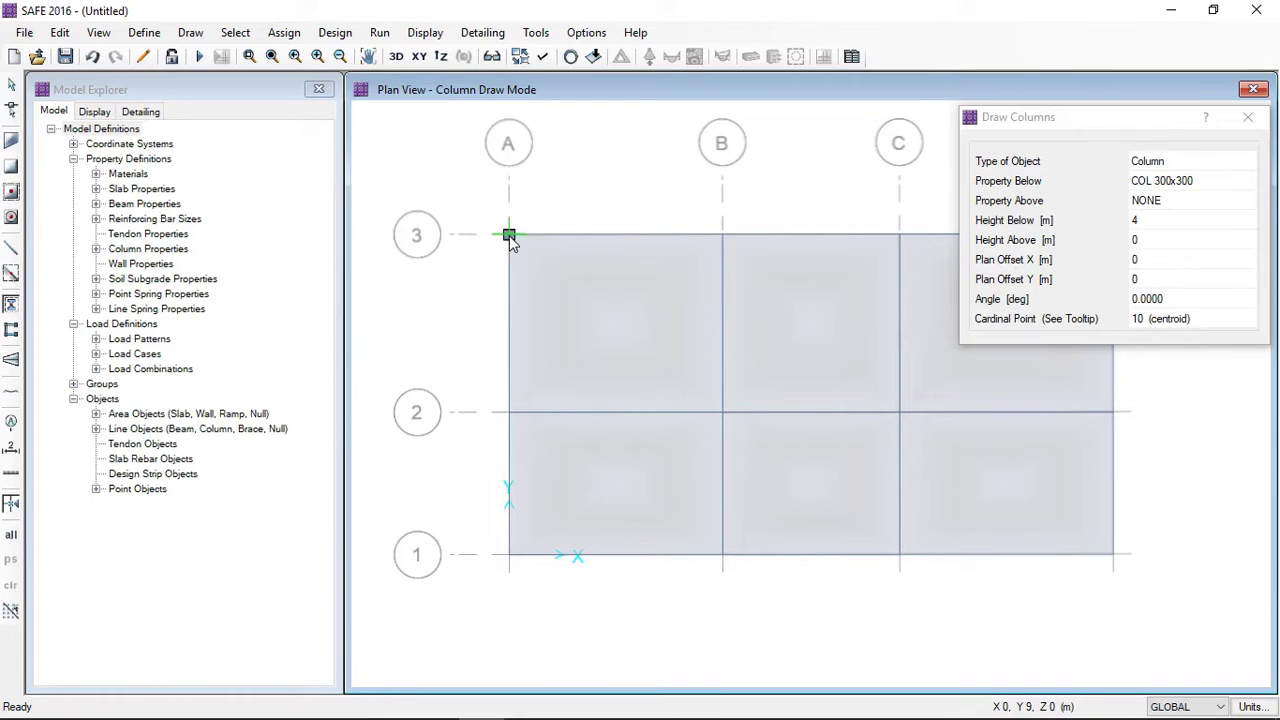
{"action": "left_click", "coordinate": [723, 237]}
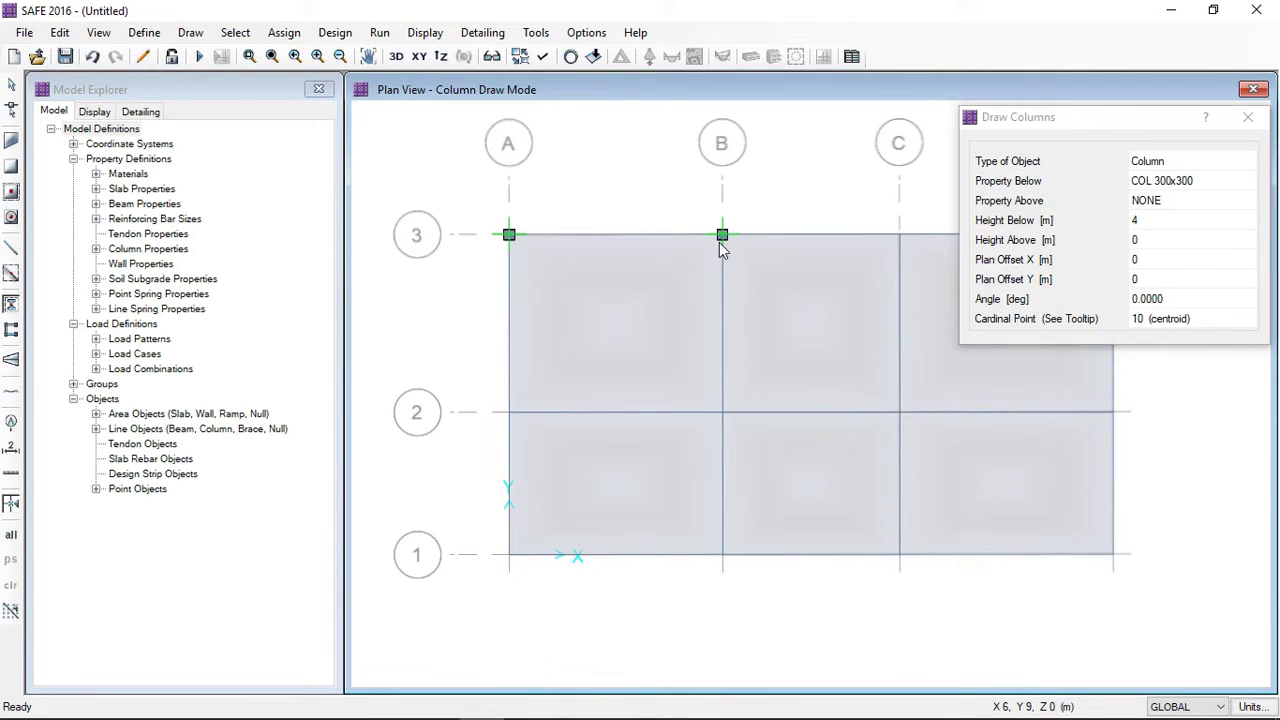
{"action": "left_click", "coordinate": [509, 413]}
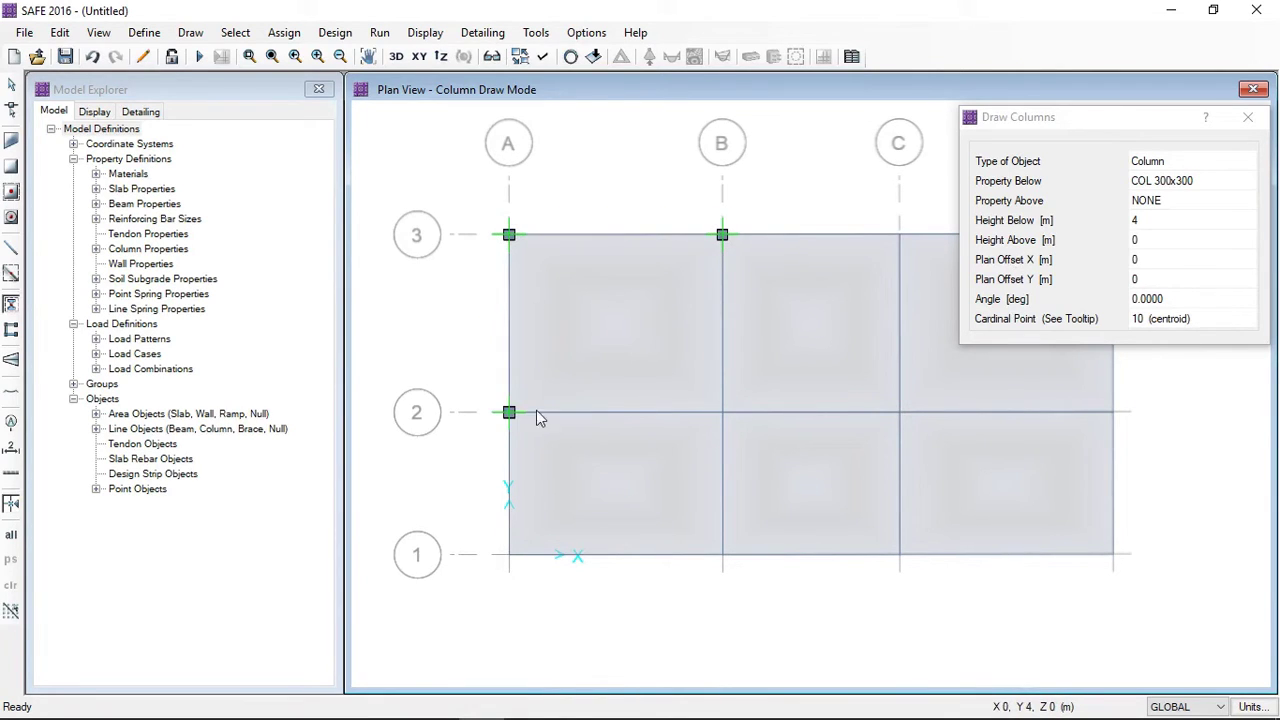
{"action": "left_click", "coordinate": [723, 413]}
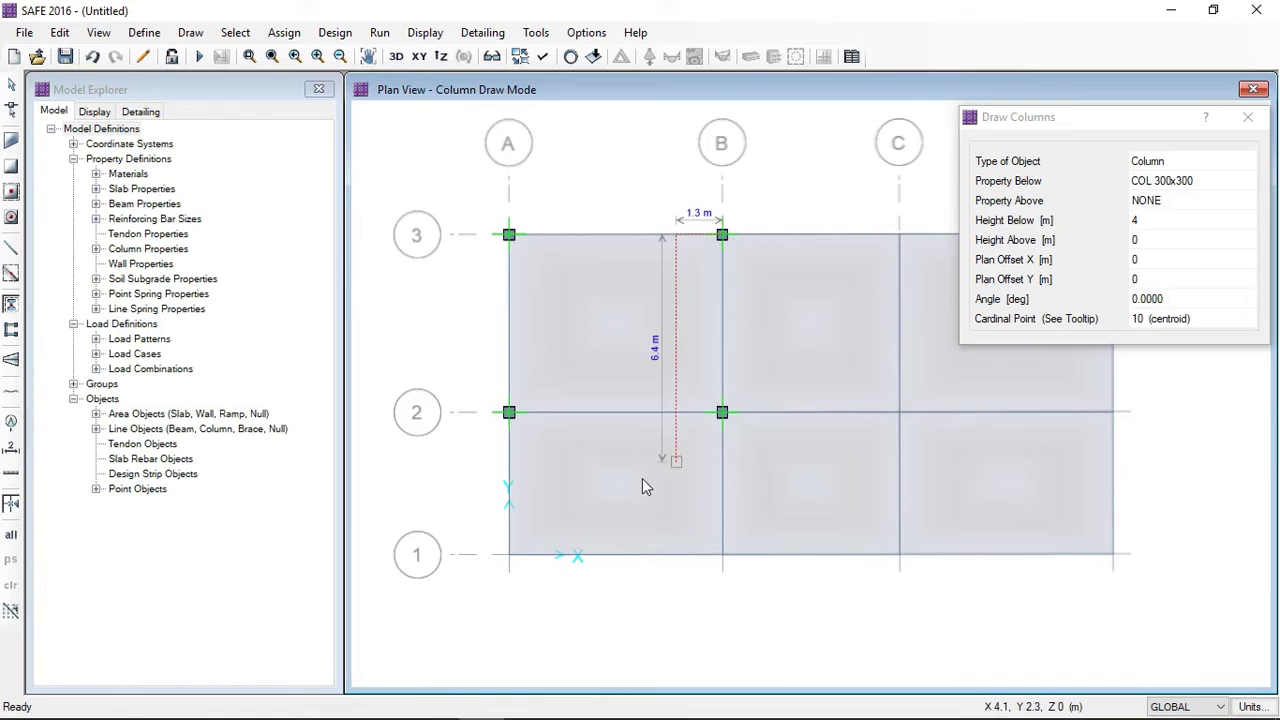
{"action": "left_click", "coordinate": [509, 557]}
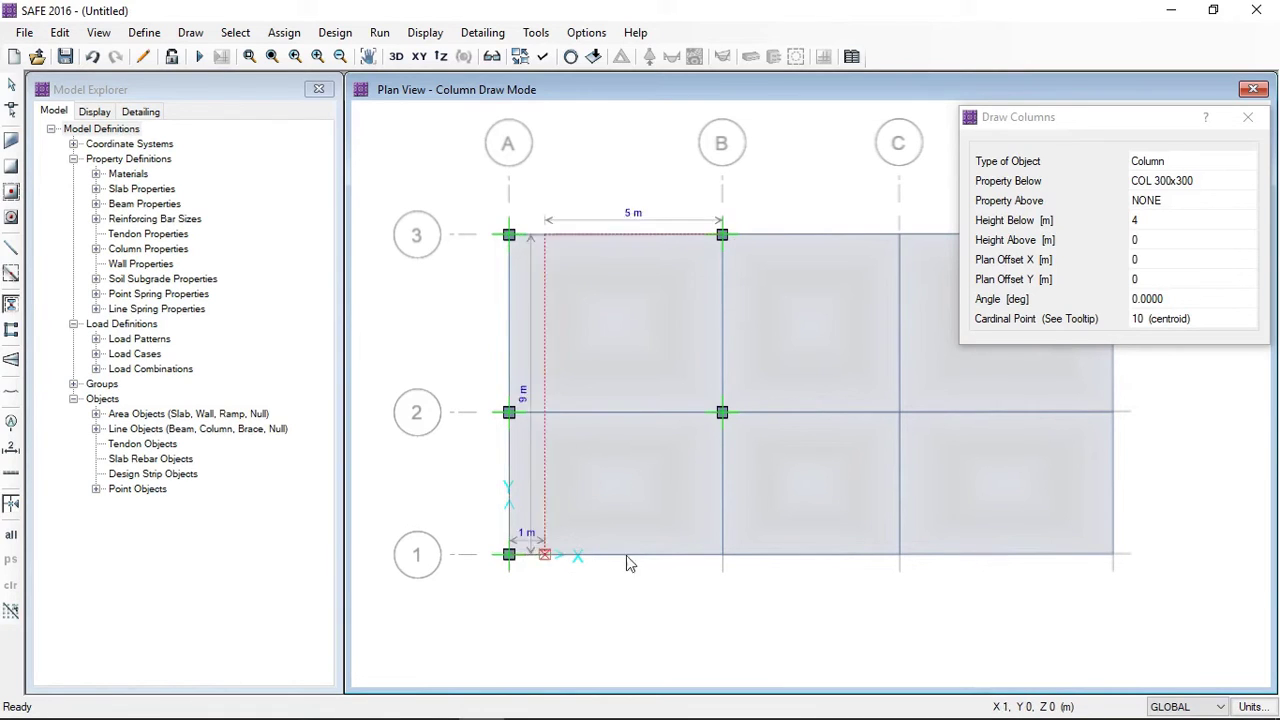
{"action": "left_click", "coordinate": [722, 557]}
Step: Place COL 300x300 columns at the intersections of grid lines C and D with grid lines 1, 2 and 3, and end column drawing
{"action": "left_click", "coordinate": [900, 557]}
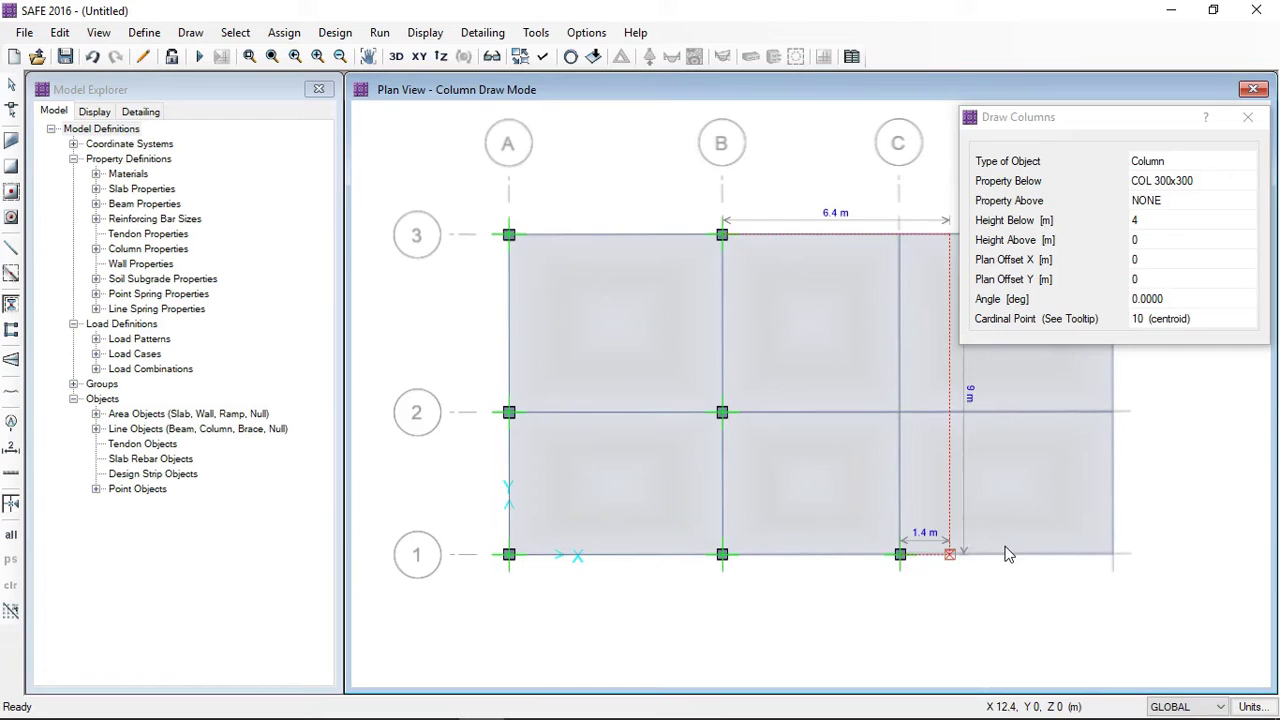
{"action": "left_click", "coordinate": [1113, 555]}
{"action": "left_click", "coordinate": [900, 412]}
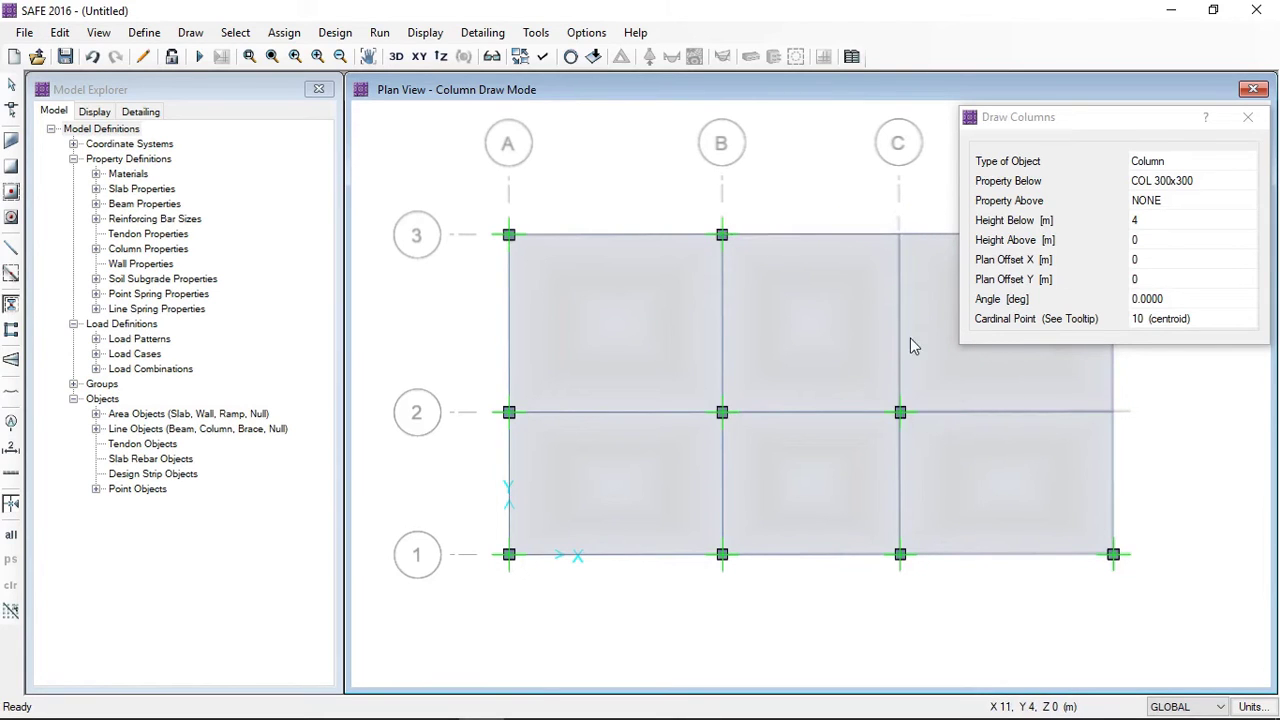
{"action": "left_click", "coordinate": [900, 234]}
{"action": "left_click_drag", "start_coordinate": [1090, 120], "coordinate": [582, 132]}
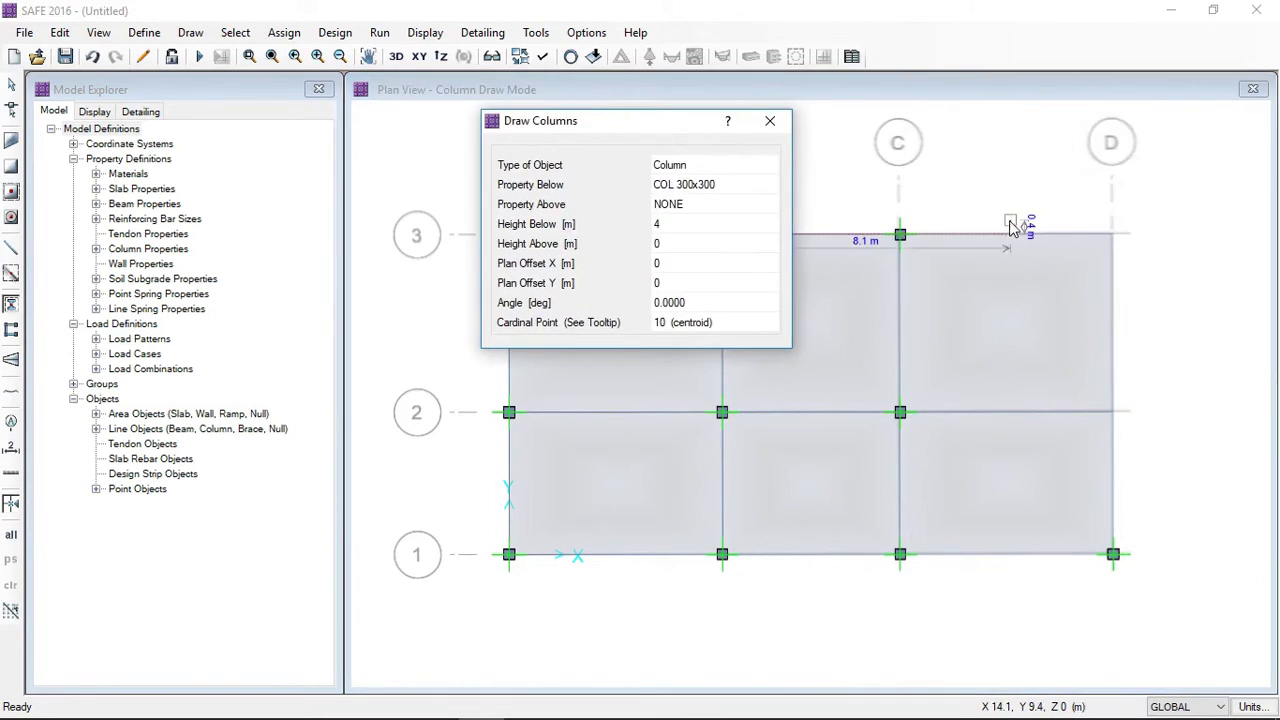
{"action": "left_click", "coordinate": [1113, 235]}
{"action": "left_click", "coordinate": [1113, 412]}
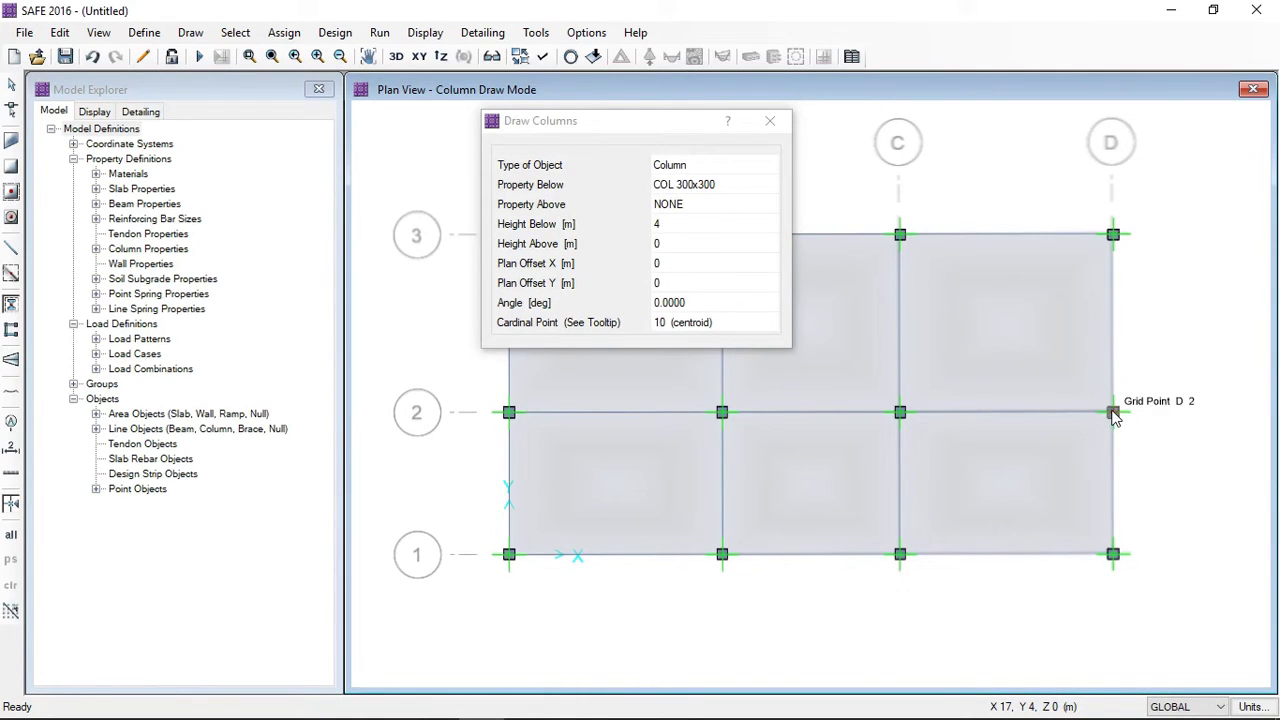
{"action": "left_click", "coordinate": [770, 122]}
{"action": "left_click", "coordinate": [10, 87]}
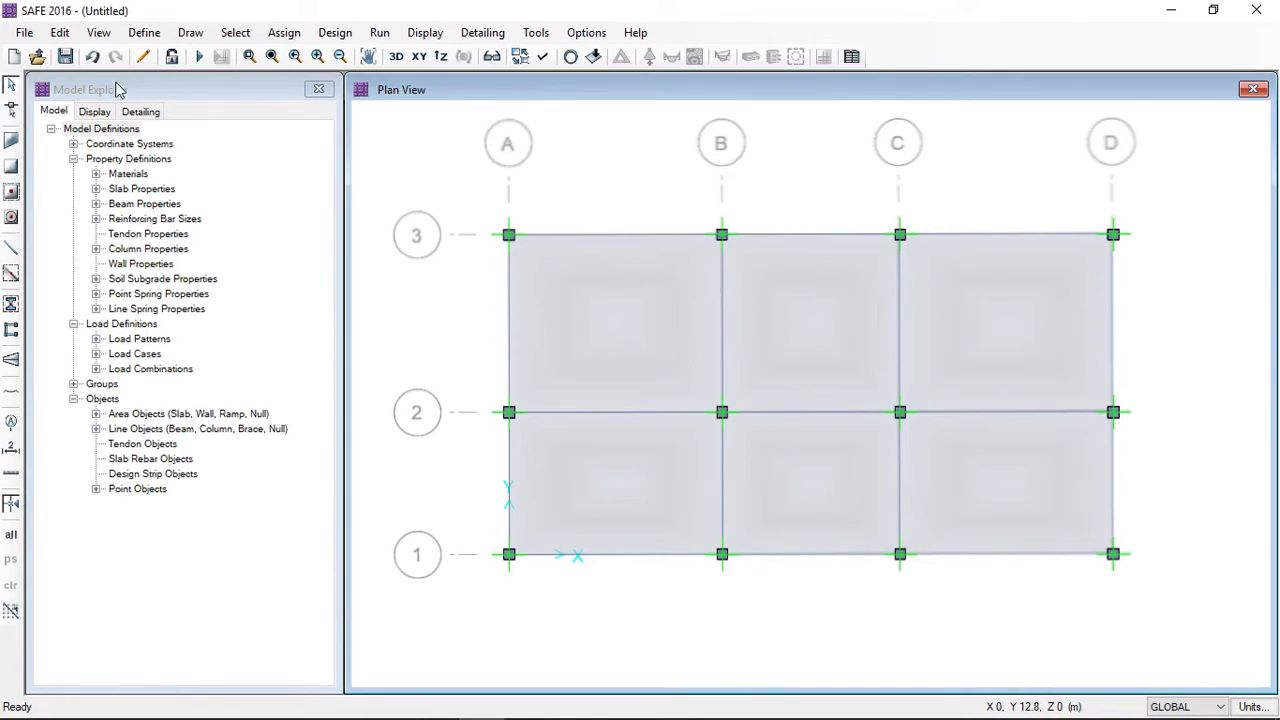
Step: Show the model in 3D and save it as "6 Panel Slab Design usign CSI SAFE SOFTWARE"
{"action": "left_click", "coordinate": [396, 56]}
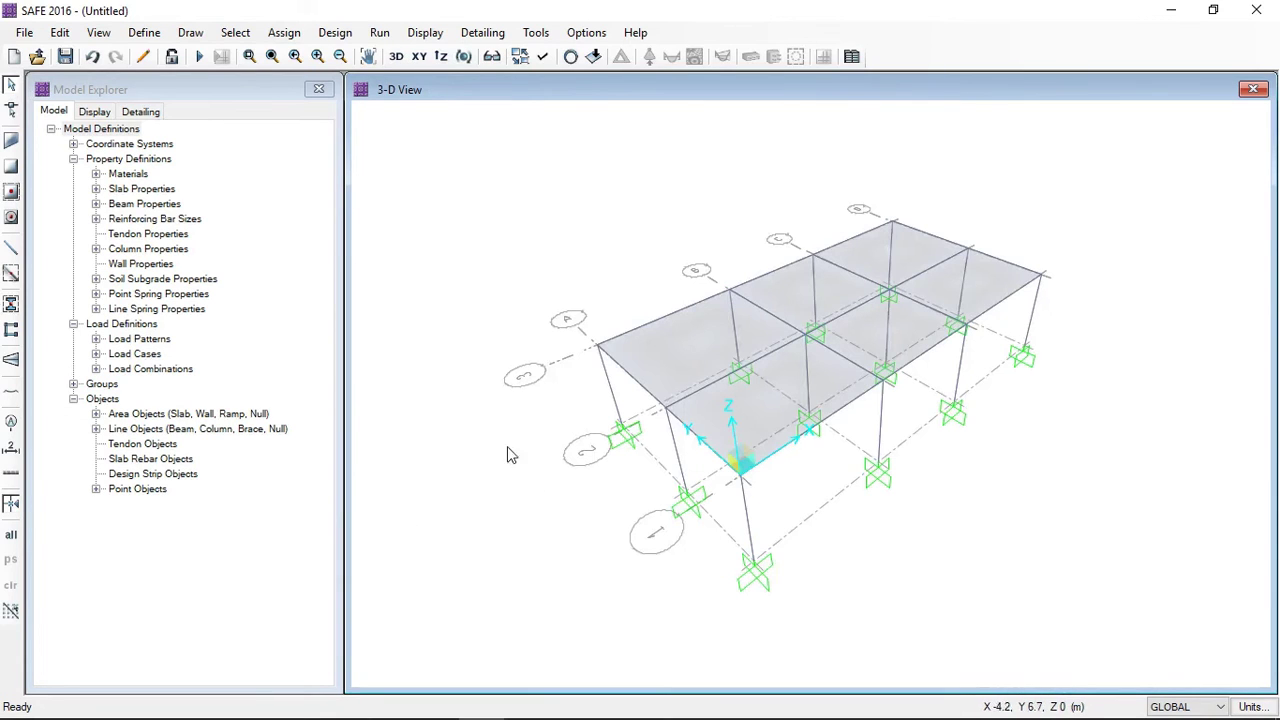
{"action": "middle_click_drag", "start_coordinate": [640, 366], "coordinate": [985, 250], "text": "shift"}
{"action": "left_click", "coordinate": [65, 56]}
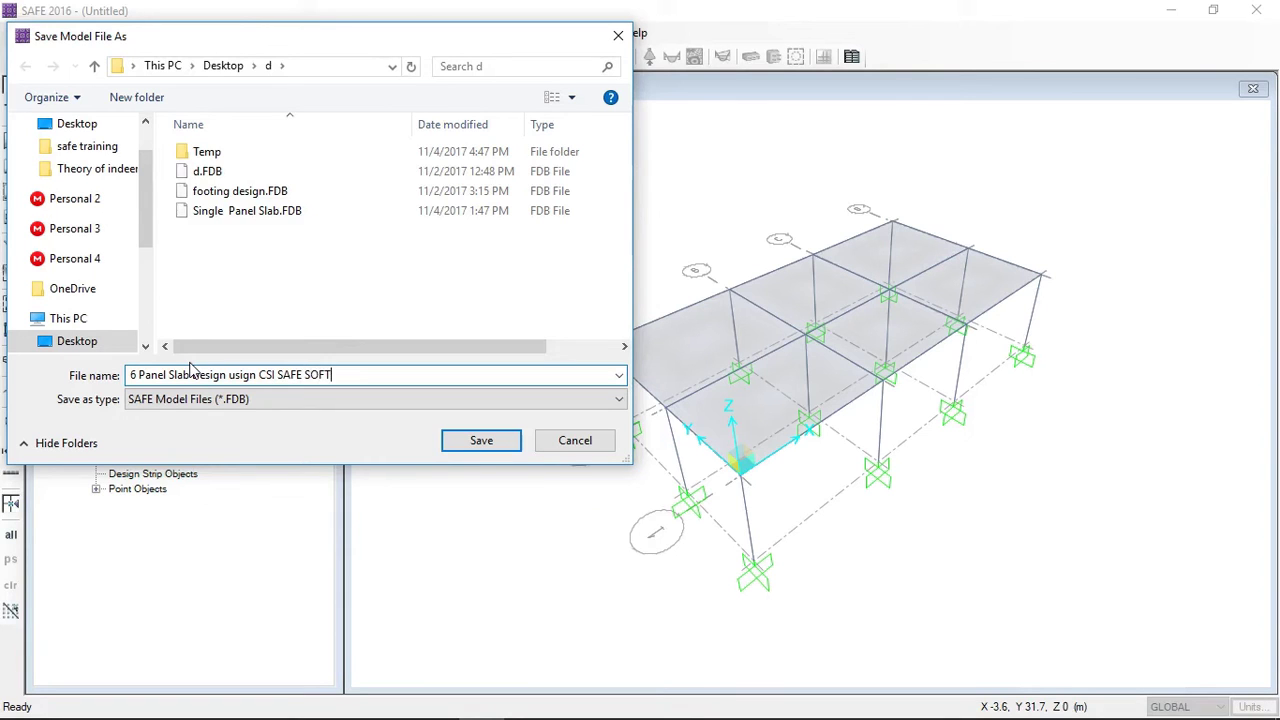
{"action": "type", "text": "E"}
{"action": "key", "text": "Return"}
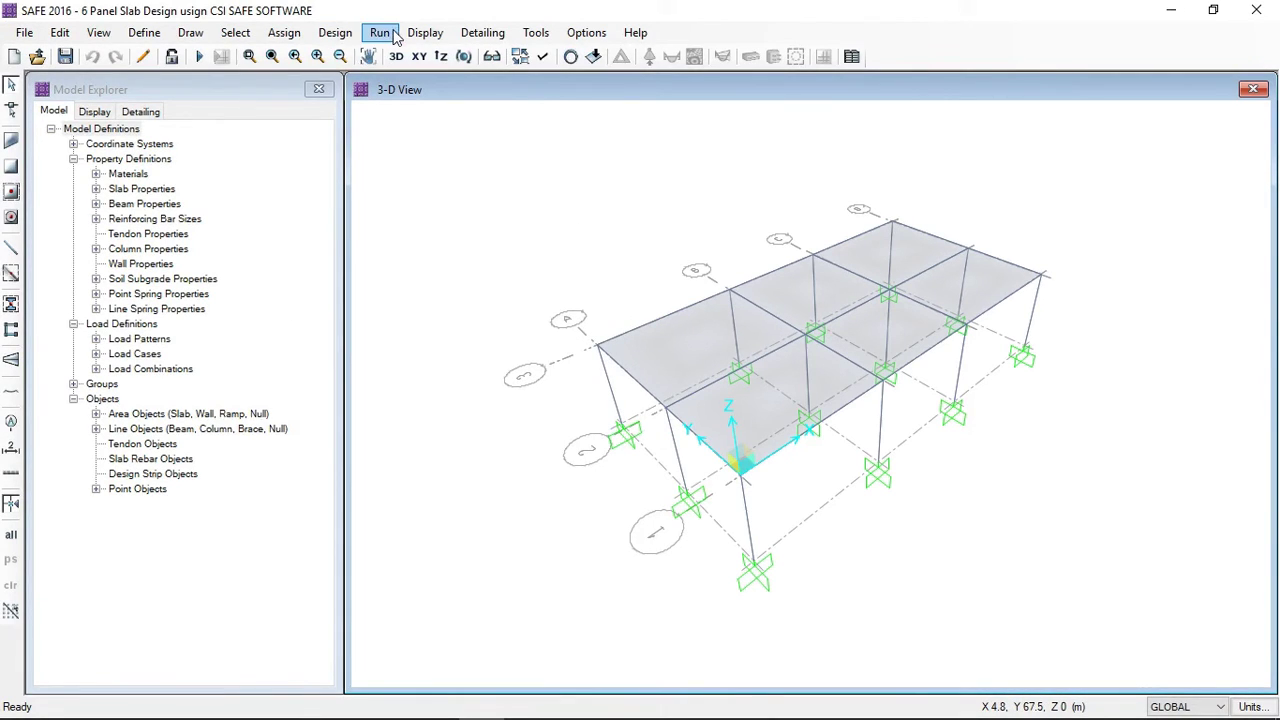
Step: Set the slabs' minimum clear cover to 20 mm at top and bottom in the design preferences
{"action": "left_click", "coordinate": [350, 37]}
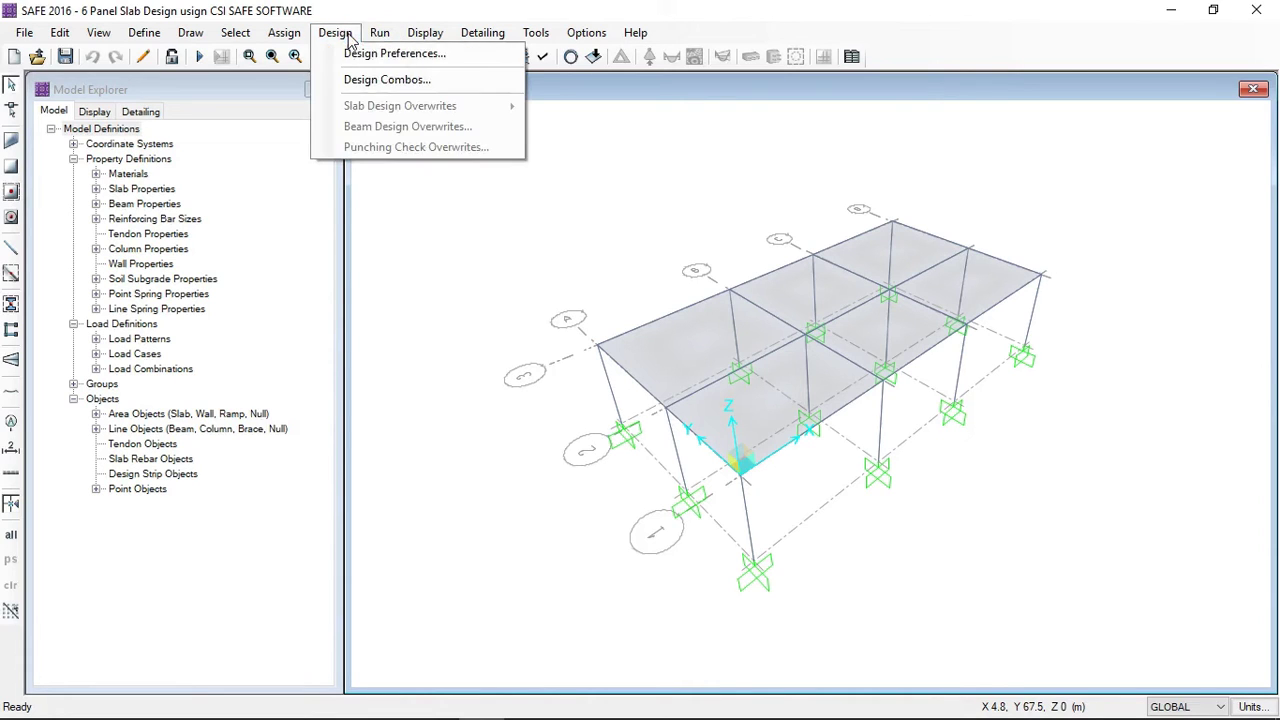
{"action": "left_click", "coordinate": [396, 54]}
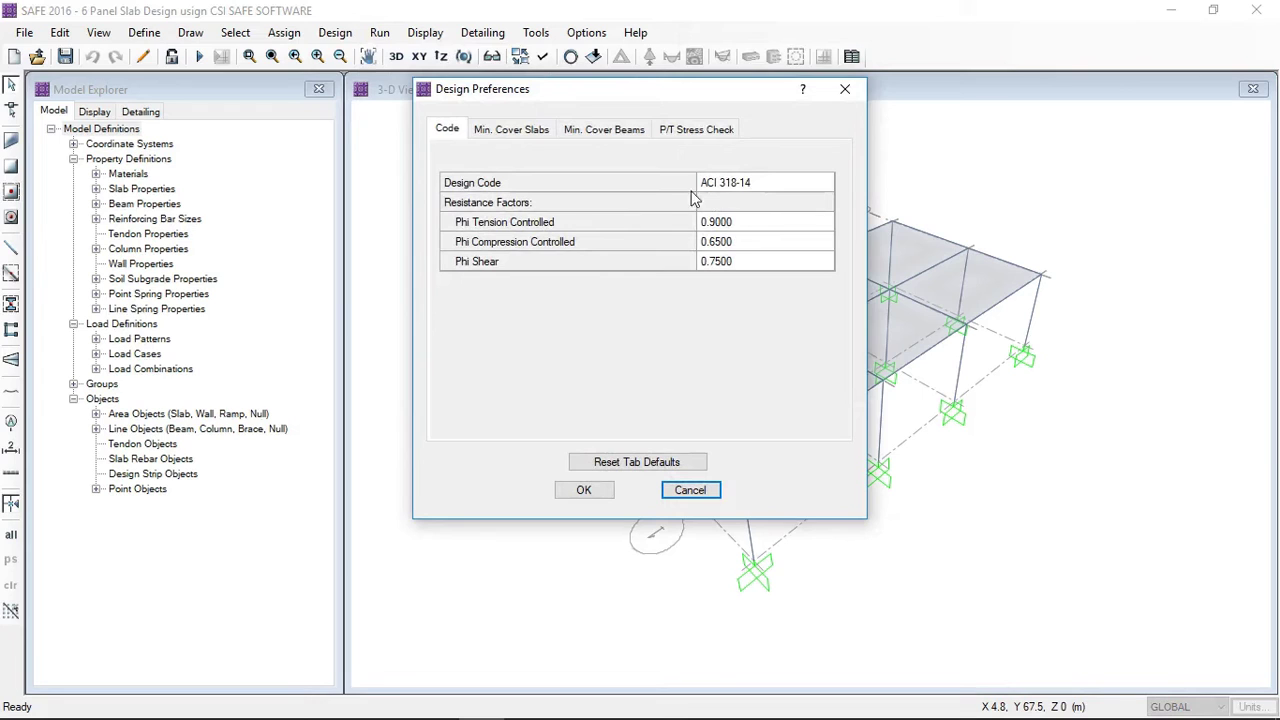
{"action": "left_click", "coordinate": [511, 130]}
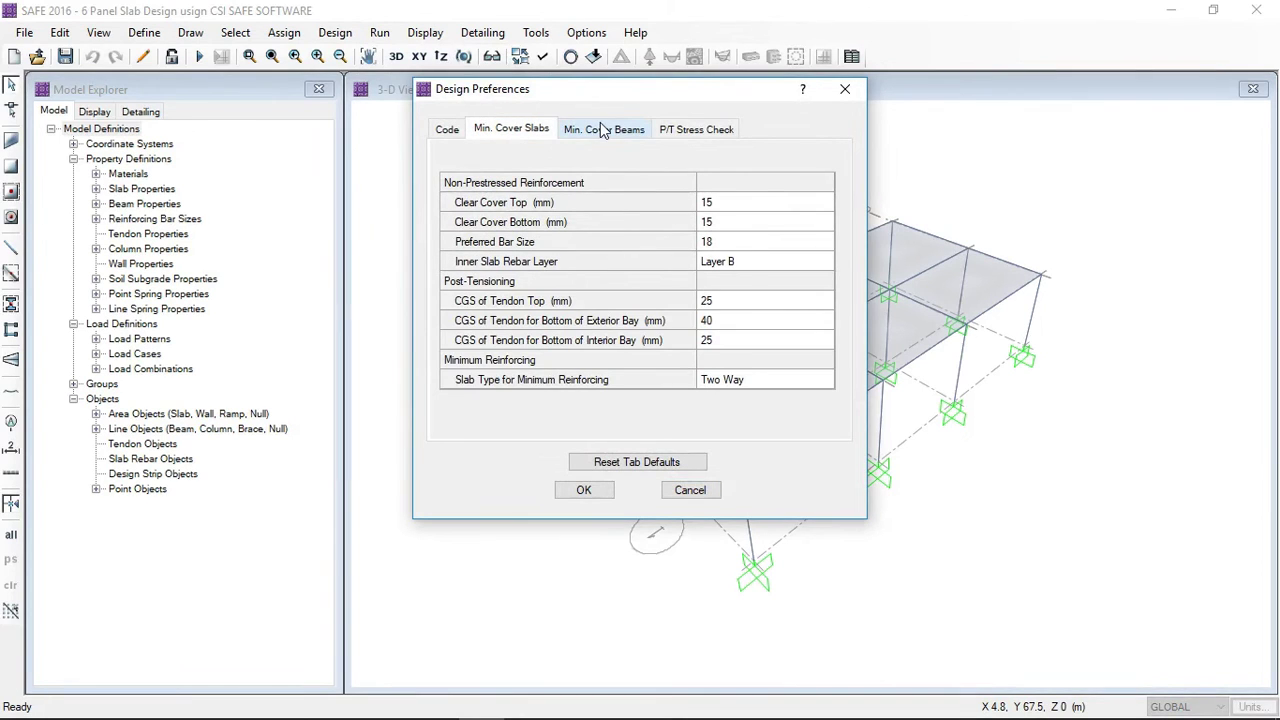
{"action": "left_click", "coordinate": [731, 206]}
{"action": "type", "text": "20"}
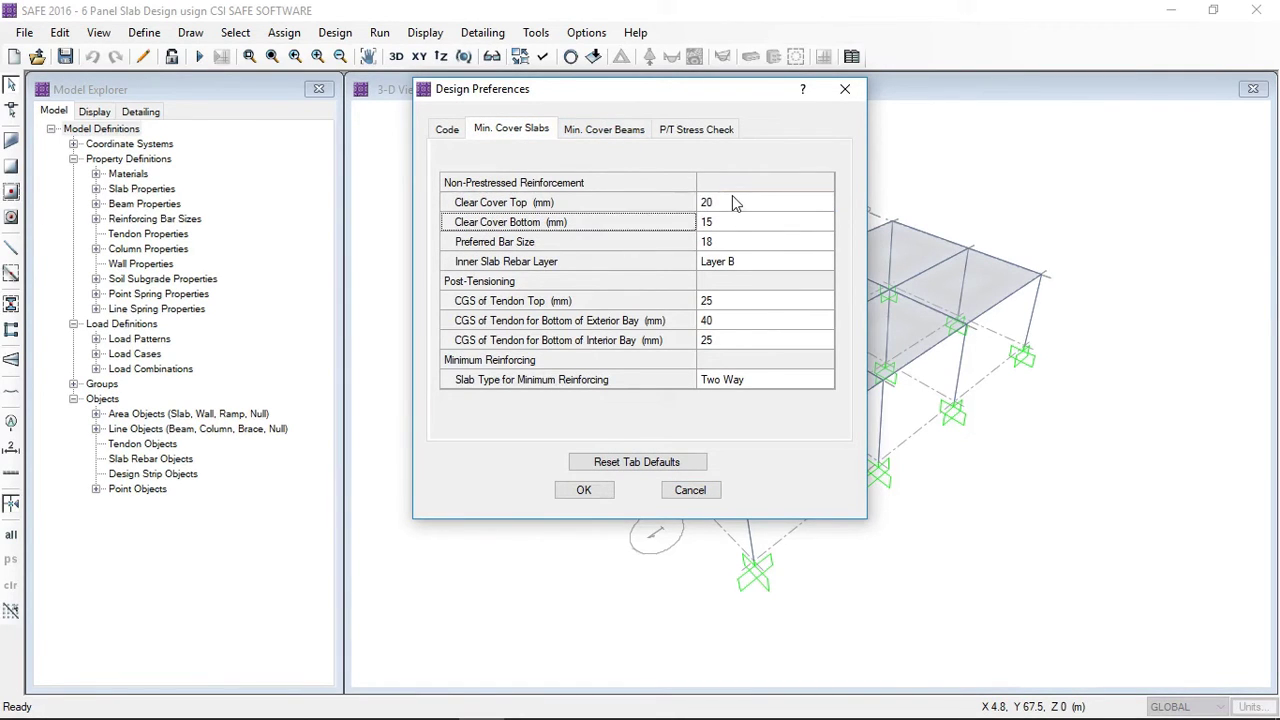
{"action": "key", "text": "Return"}
{"action": "type", "text": "20"}
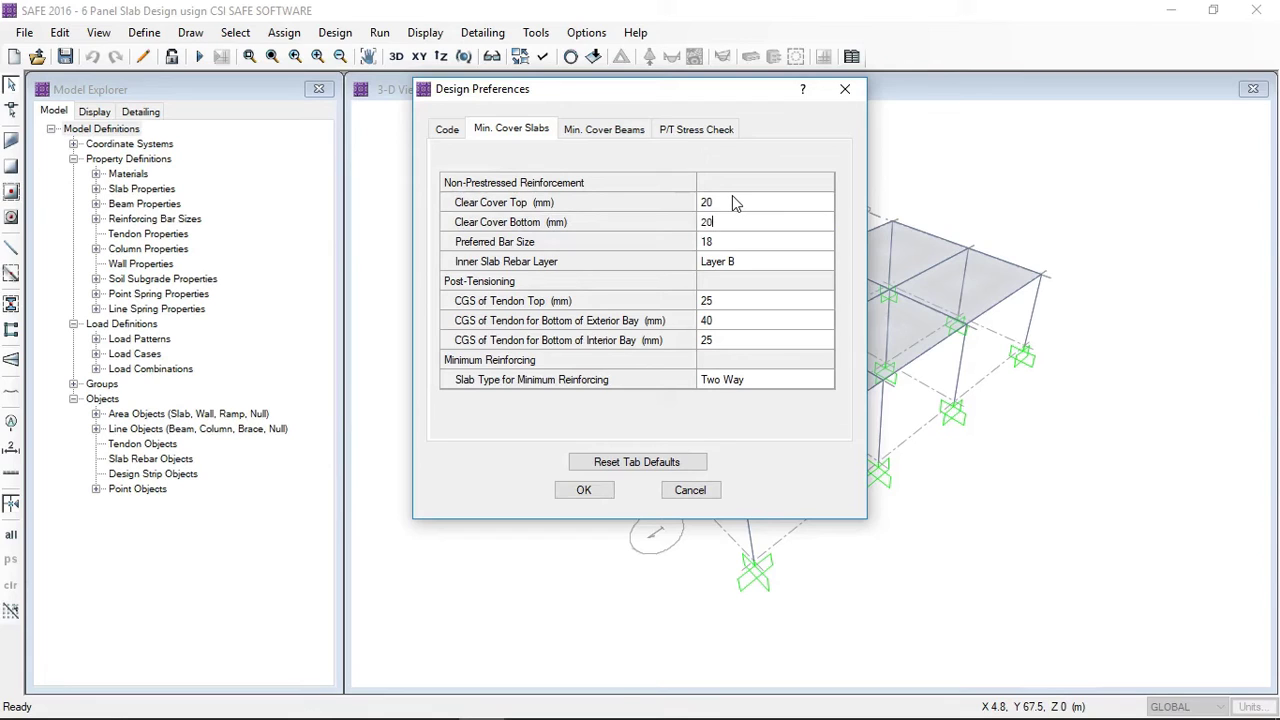
{"action": "key", "text": "Return"}
Step: Set the slabs' preferred bar size to 16, check the beam cover settings, and accept the design preferences
{"action": "left_click", "coordinate": [771, 247]}
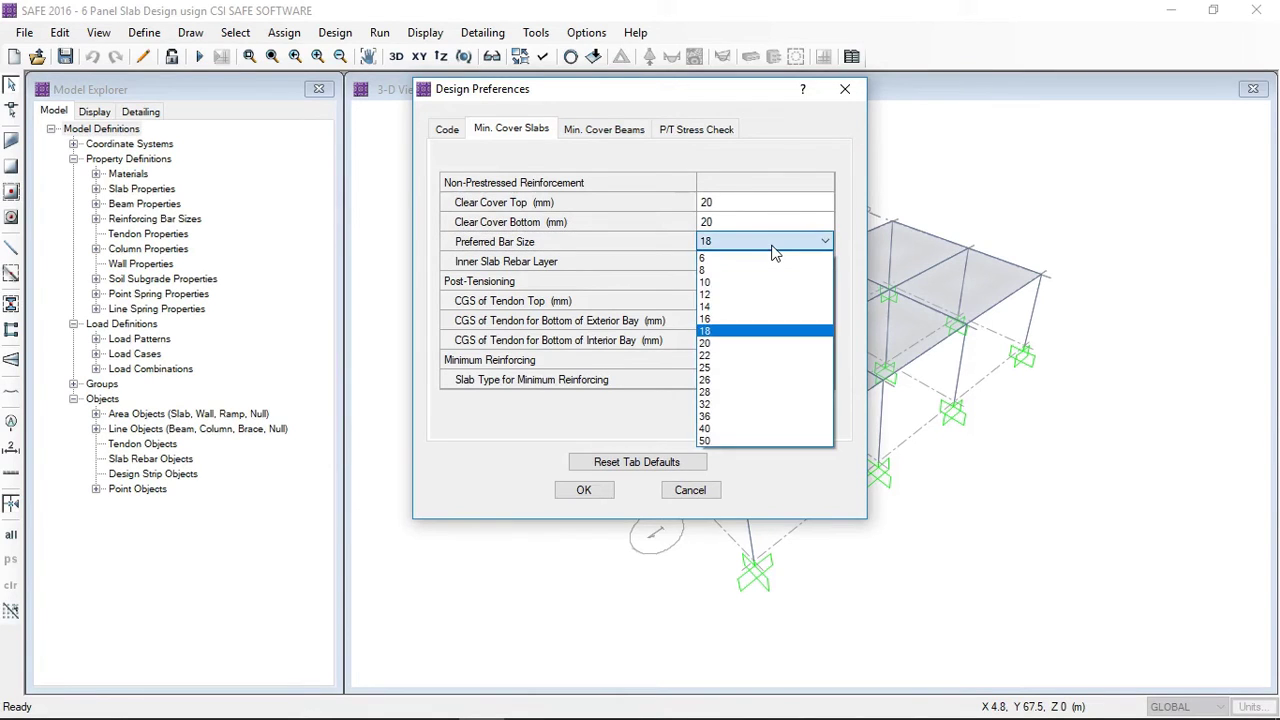
{"action": "left_click", "coordinate": [735, 319]}
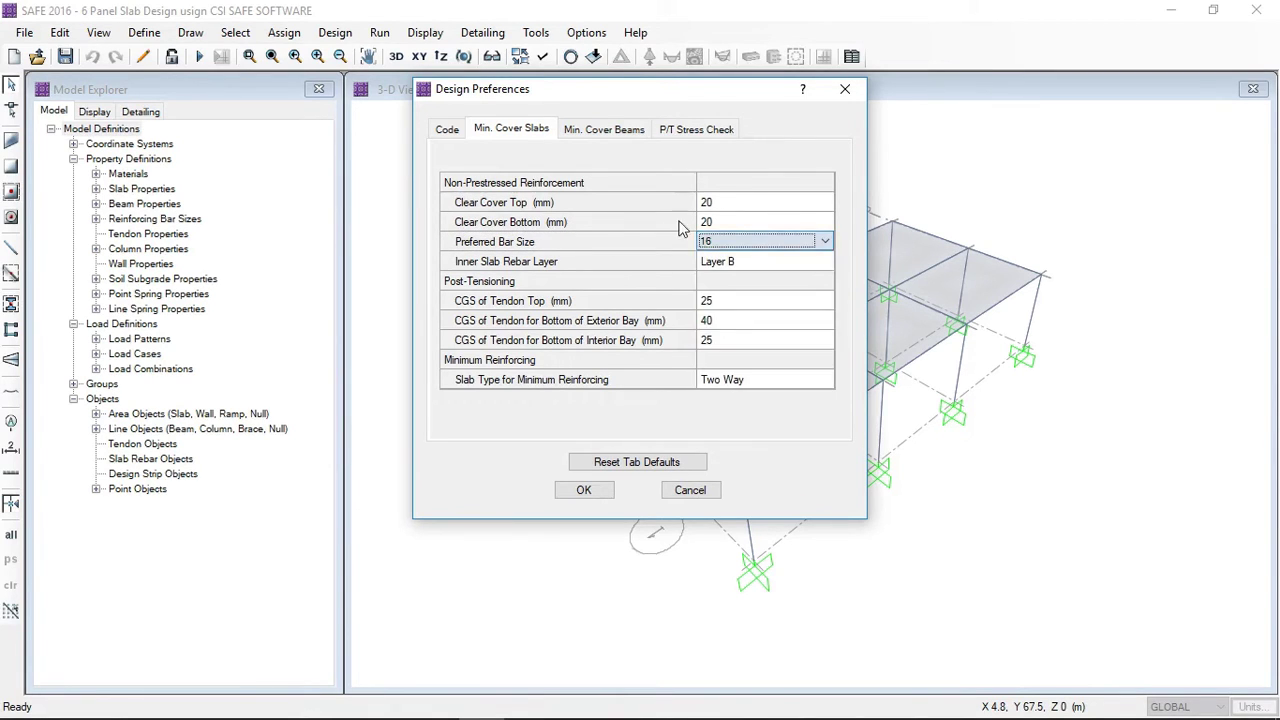
{"action": "left_click", "coordinate": [604, 129]}
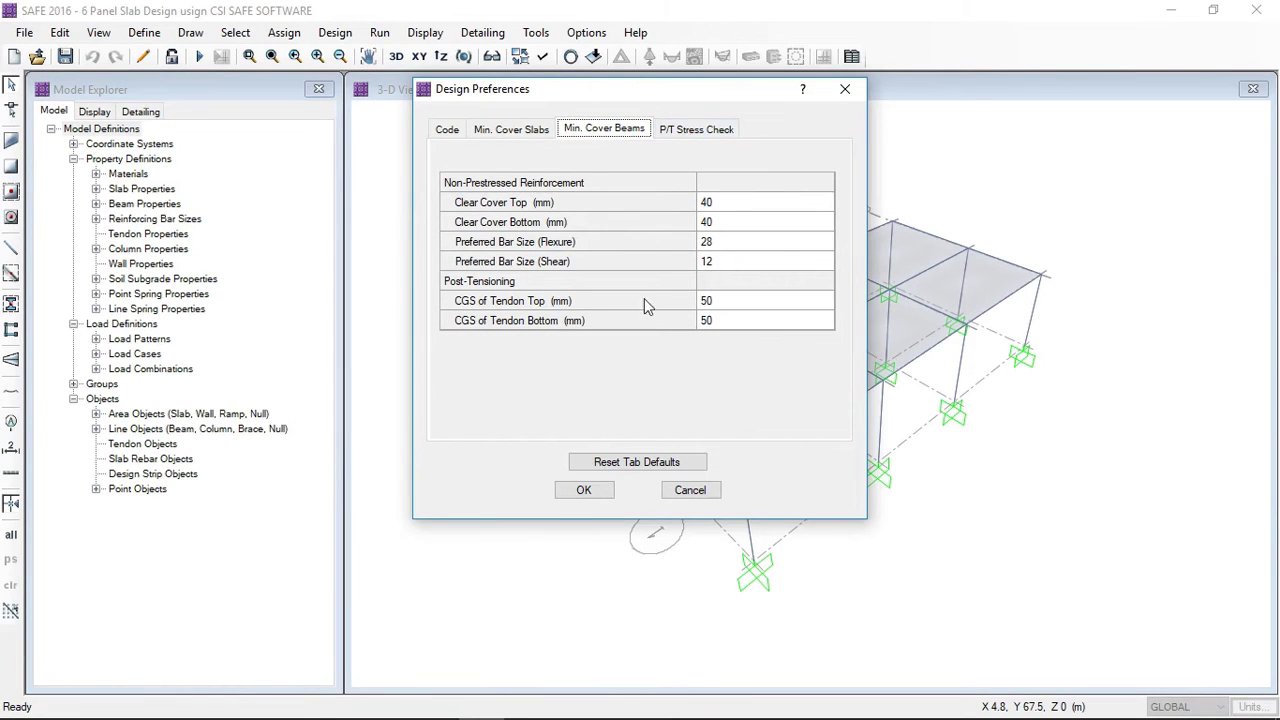
{"action": "left_click", "coordinate": [584, 490]}
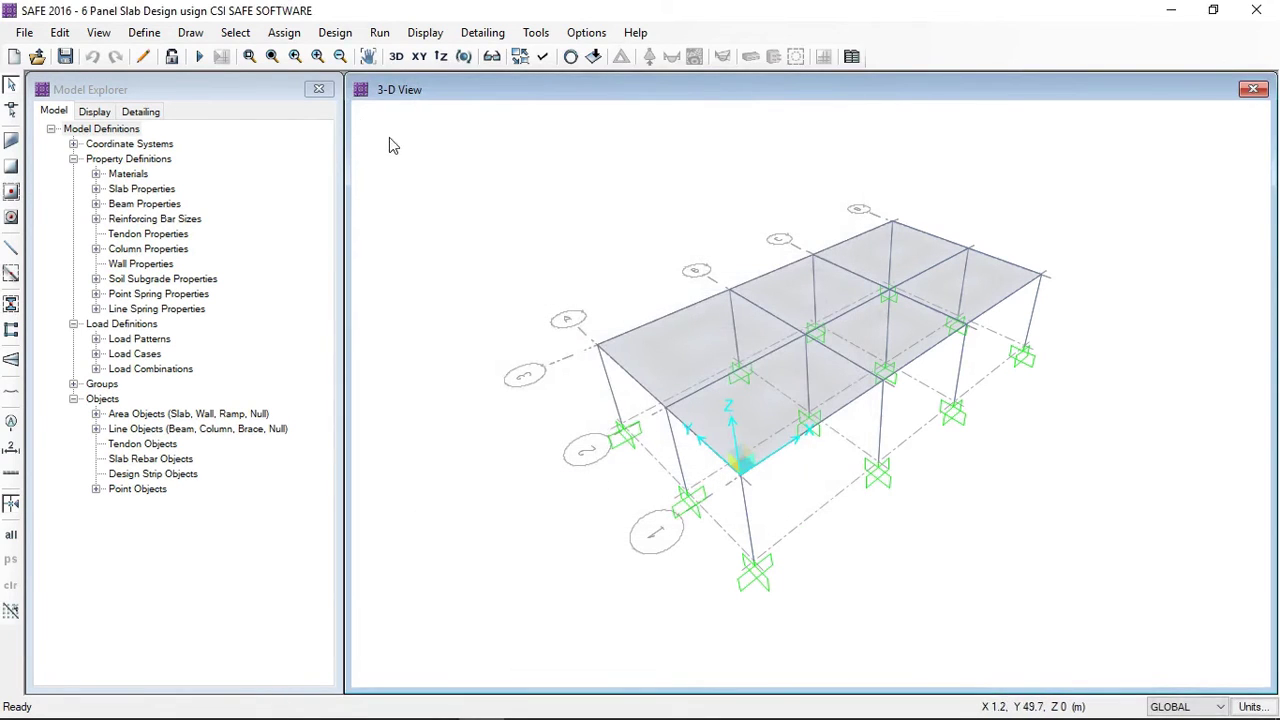
Step: Check the Strength (Ultimate) design load combinations and accept the selection
{"action": "left_click", "coordinate": [335, 32]}
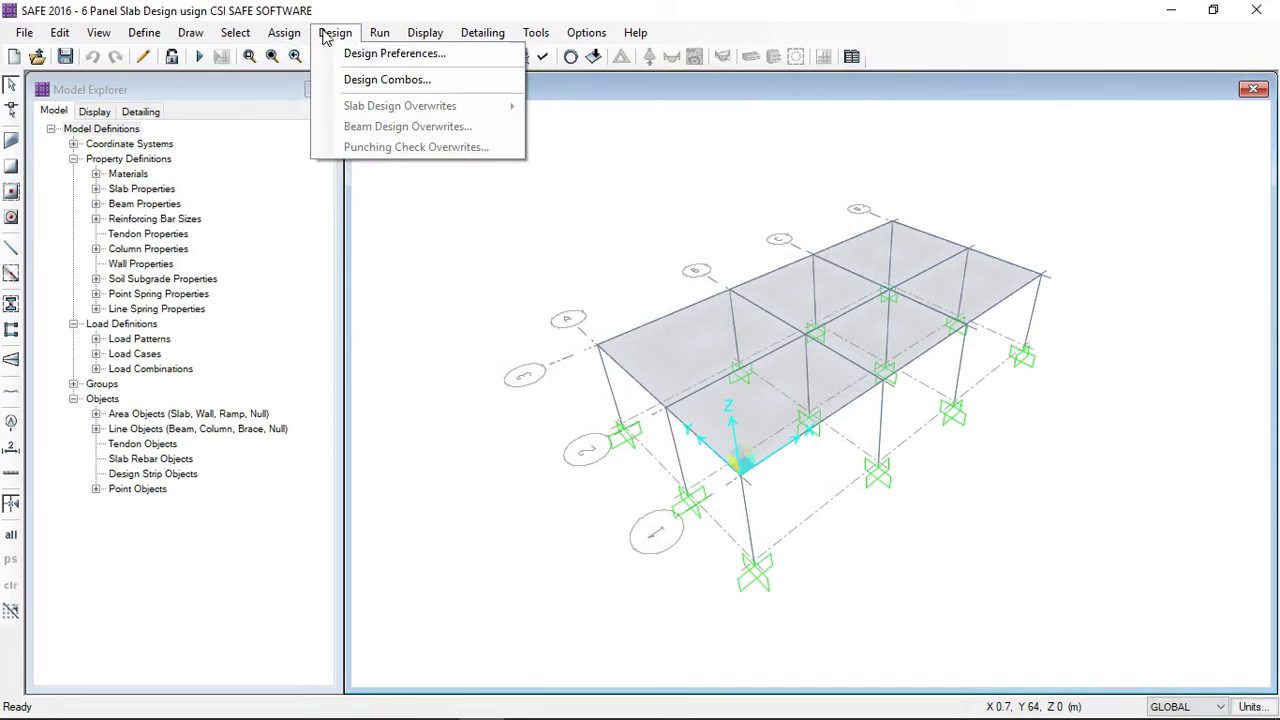
{"action": "left_click", "coordinate": [386, 80]}
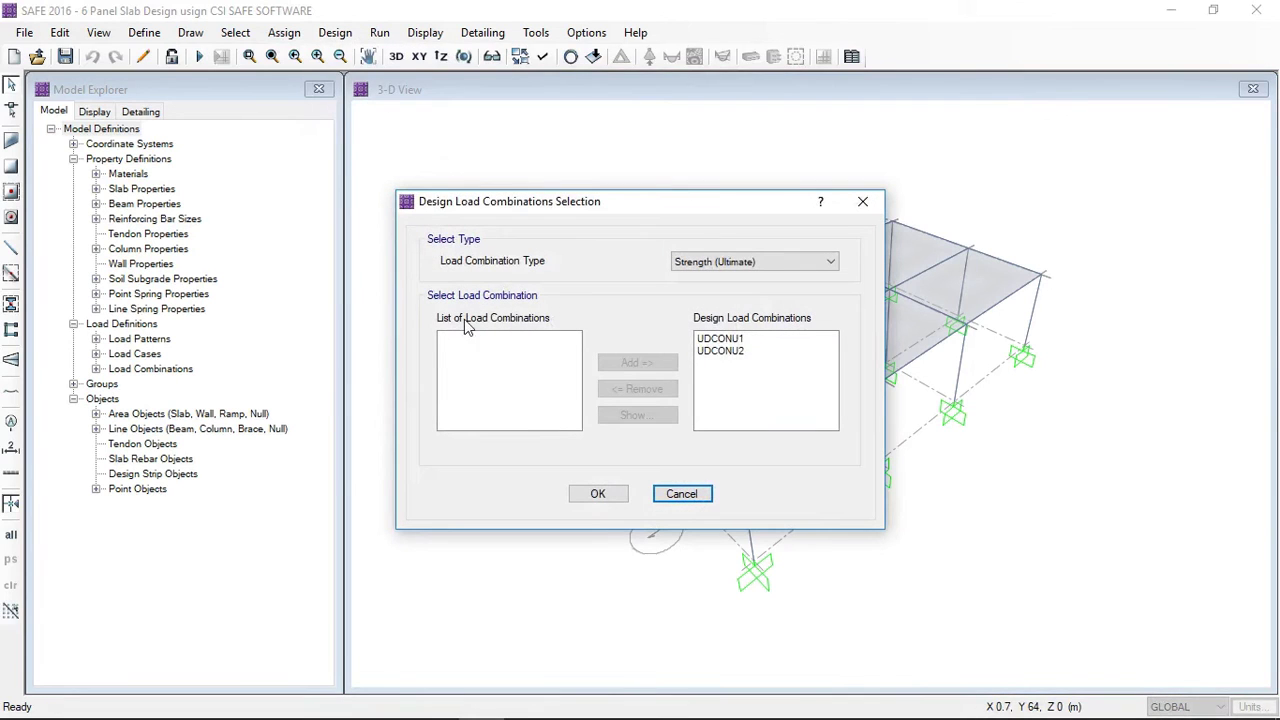
{"action": "left_click", "coordinate": [739, 352]}
{"action": "left_click", "coordinate": [600, 493]}
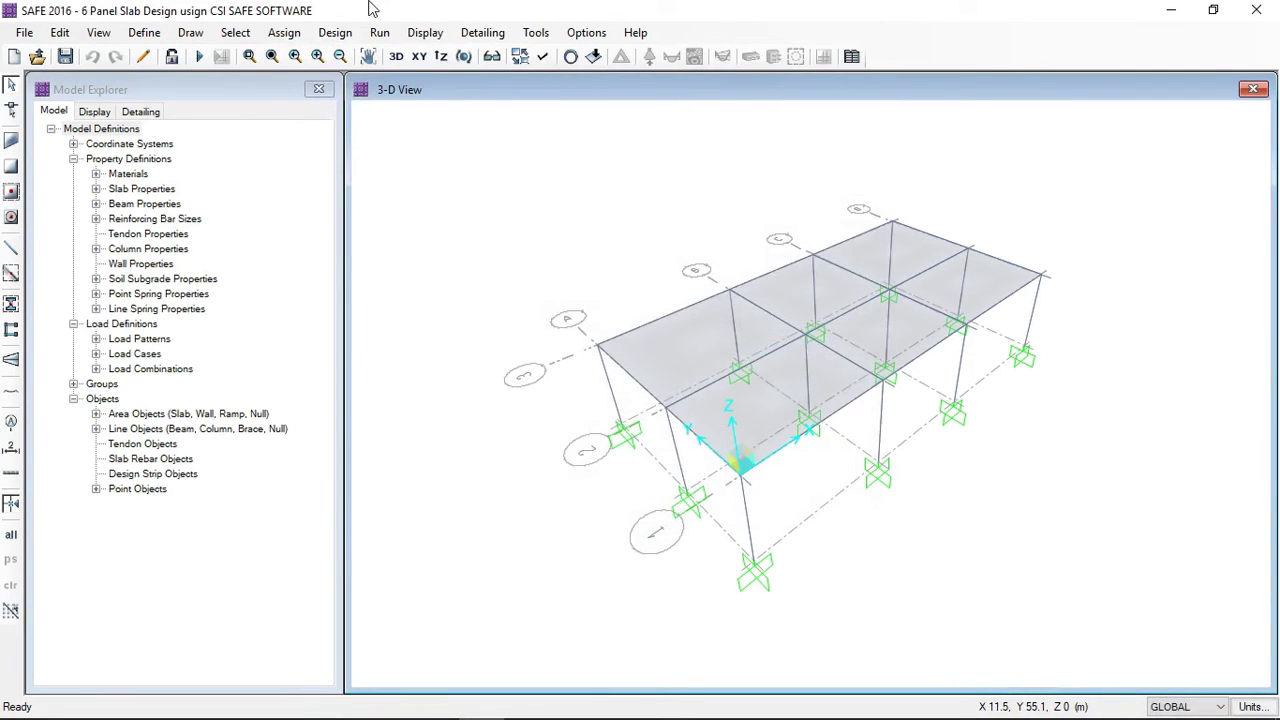
Step: Set the approximate maximum size of the automatic slab mesh to 0.5 m
{"action": "left_click", "coordinate": [381, 33]}
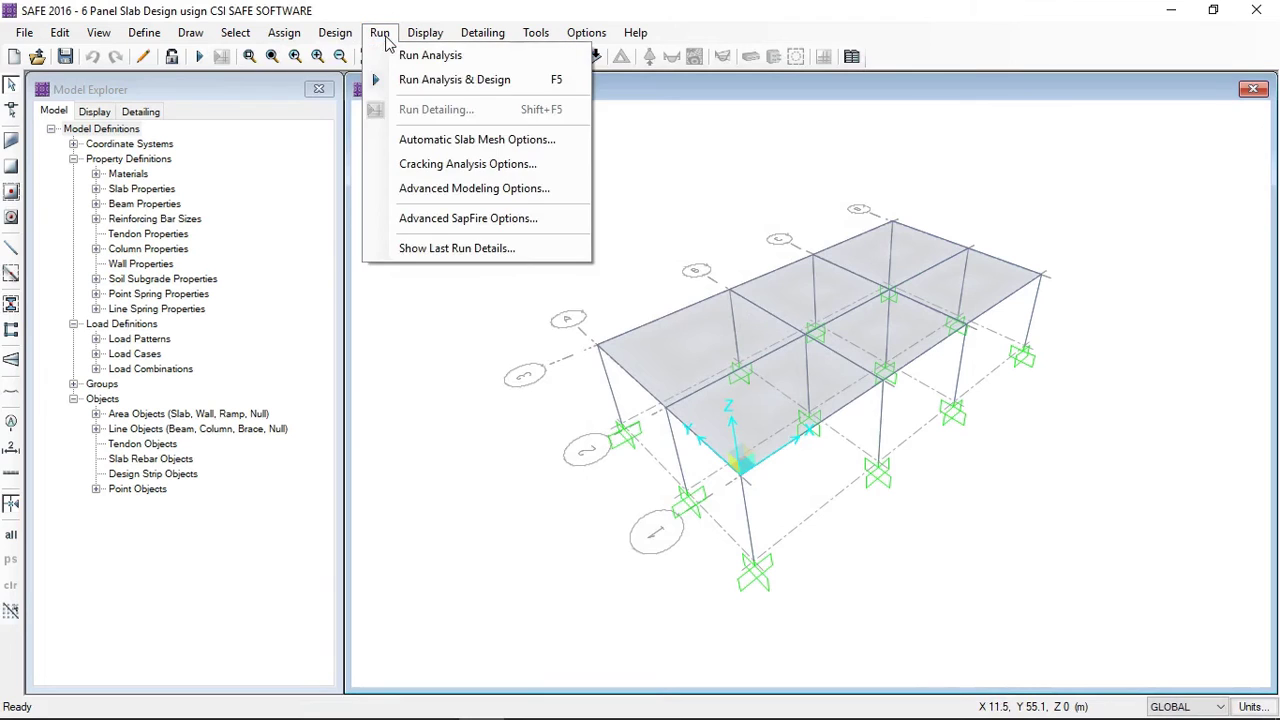
{"action": "left_click", "coordinate": [445, 140]}
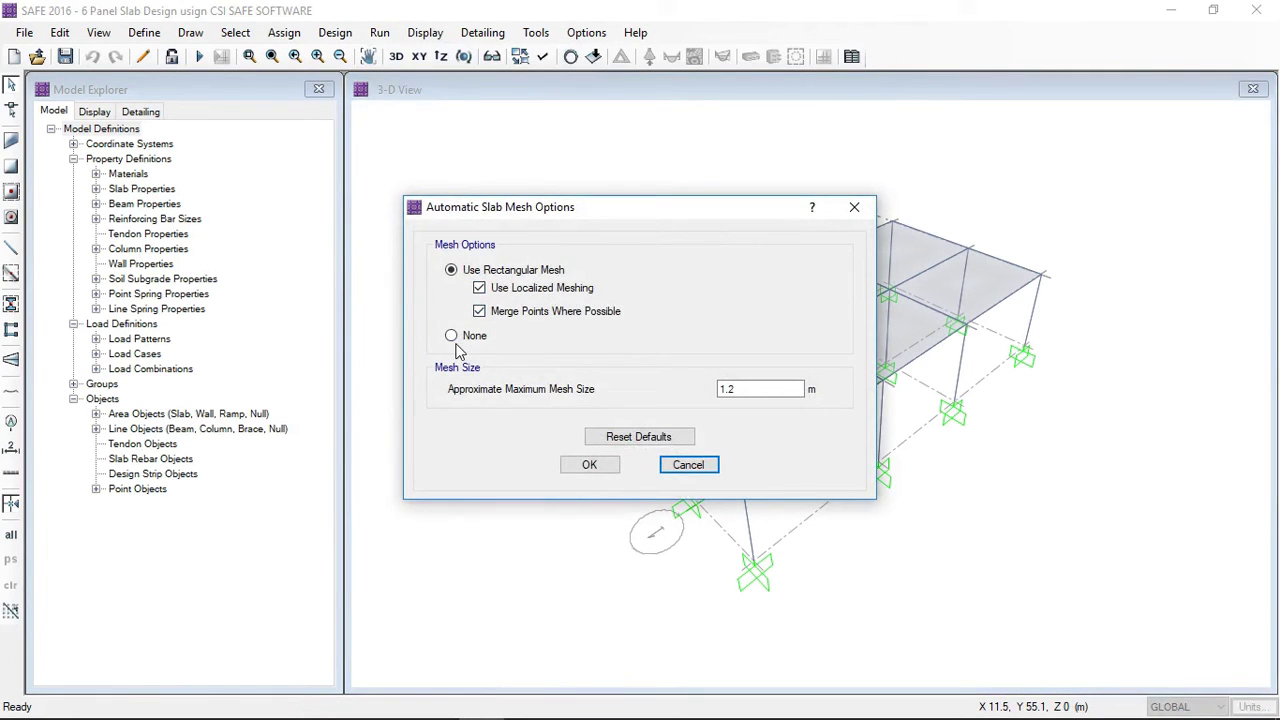
{"action": "double_click", "coordinate": [753, 390]}
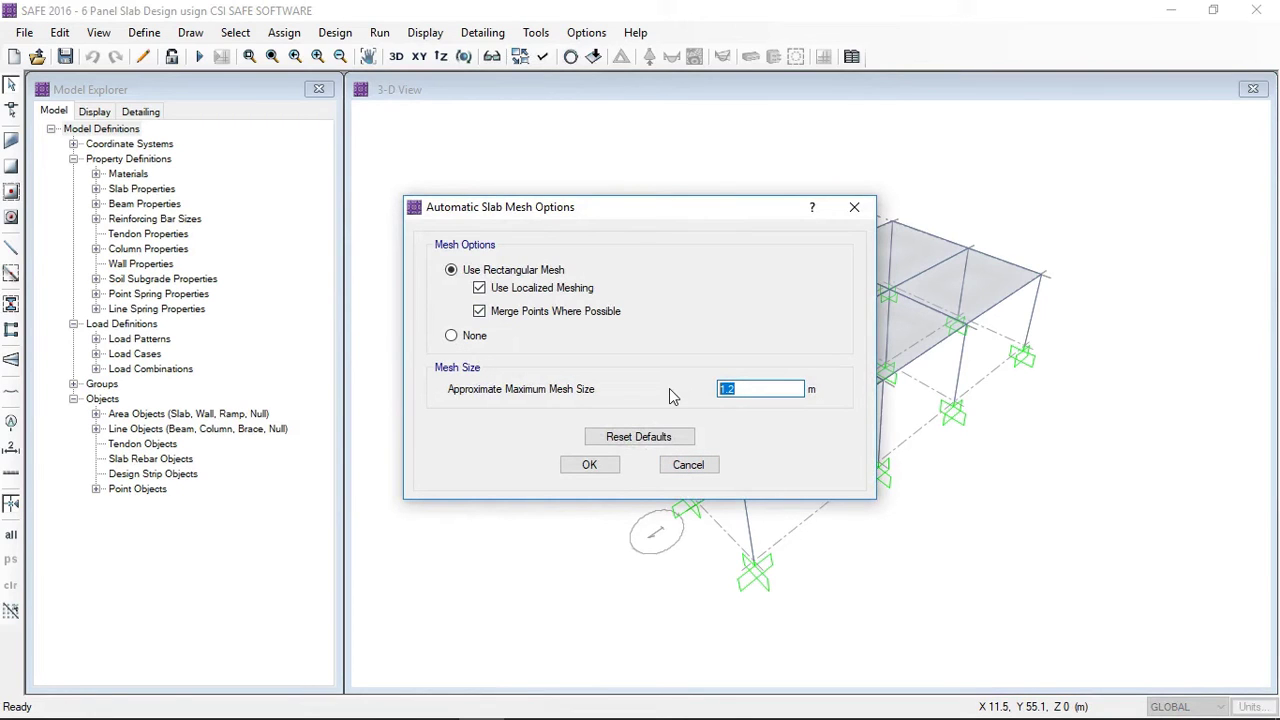
{"action": "type", "text": "0.5"}
{"action": "left_click", "coordinate": [589, 465]}
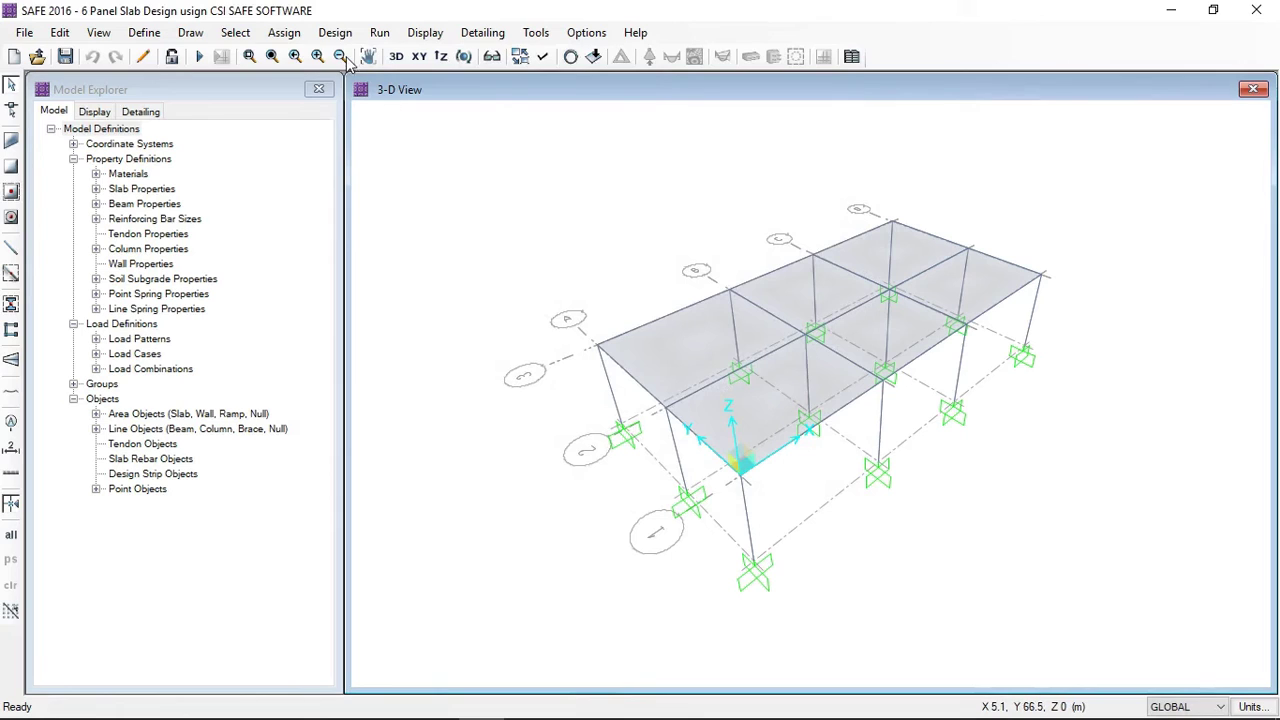
Step: Run the analysis and design of the slab model, and unlock the model again for editing
{"action": "left_click", "coordinate": [380, 32]}
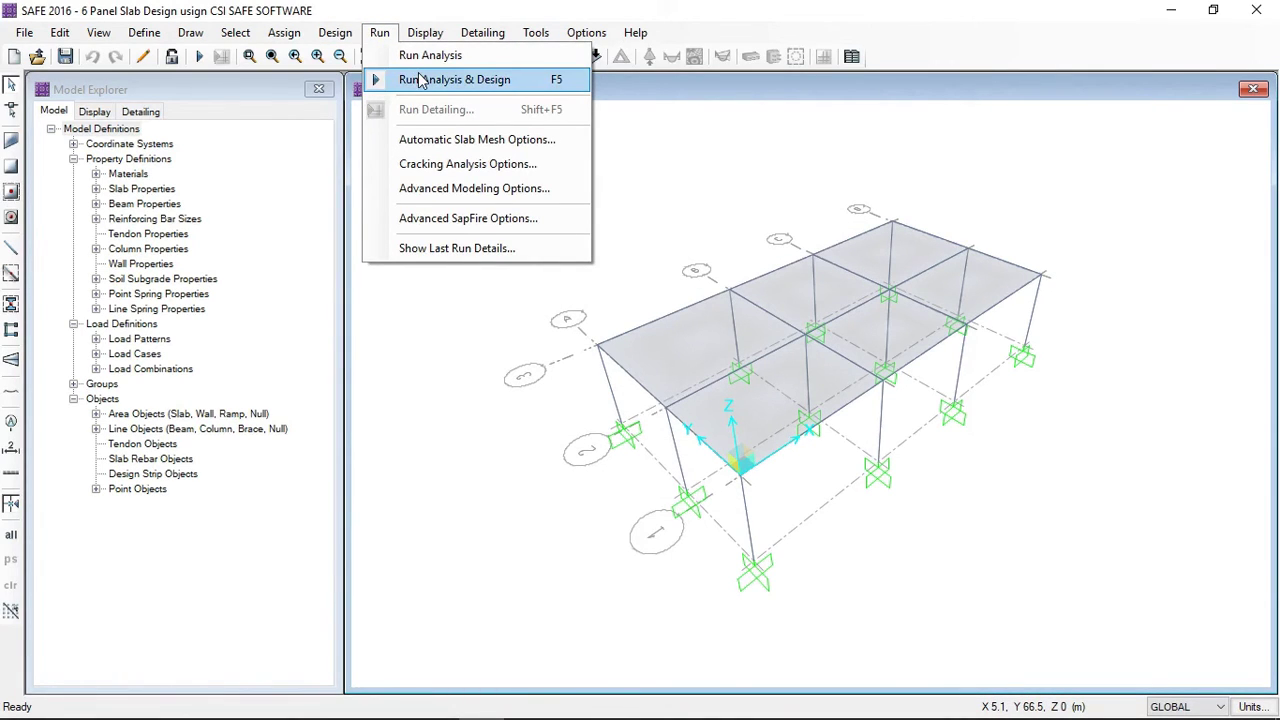
{"action": "left_click", "coordinate": [454, 79]}
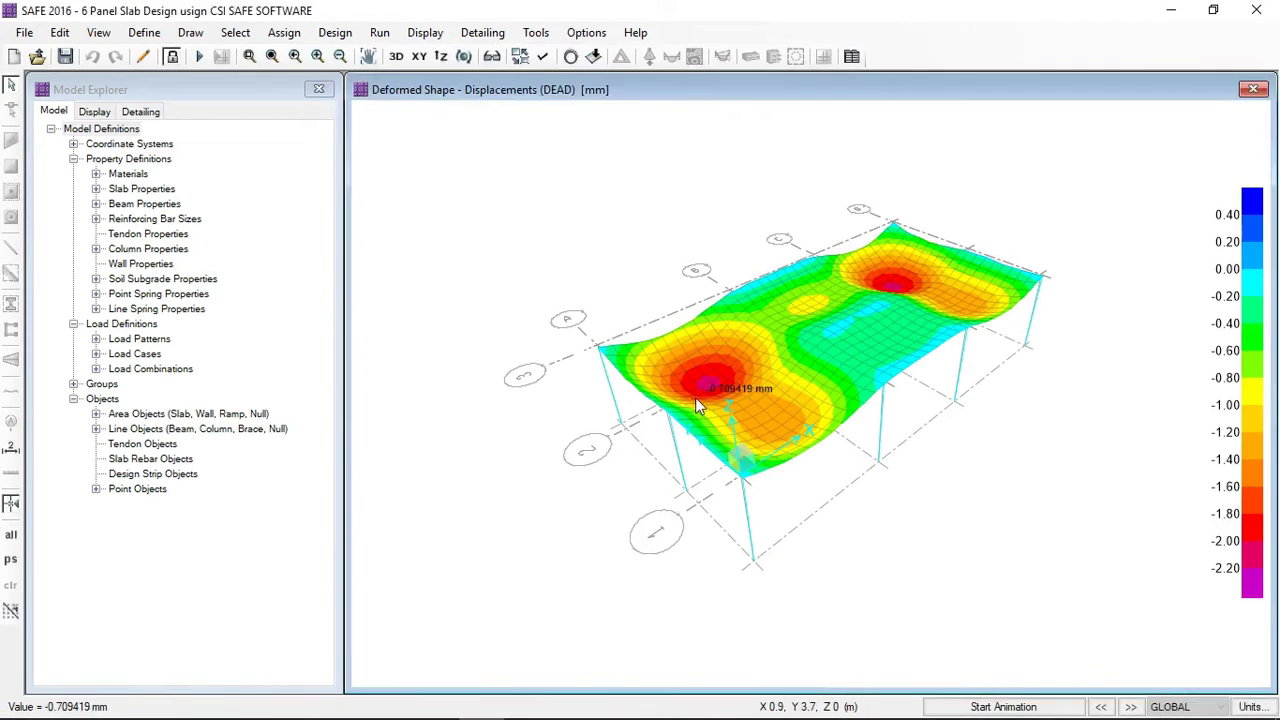
{"action": "left_click", "coordinate": [172, 57]}
{"action": "left_click", "coordinate": [671, 442]}
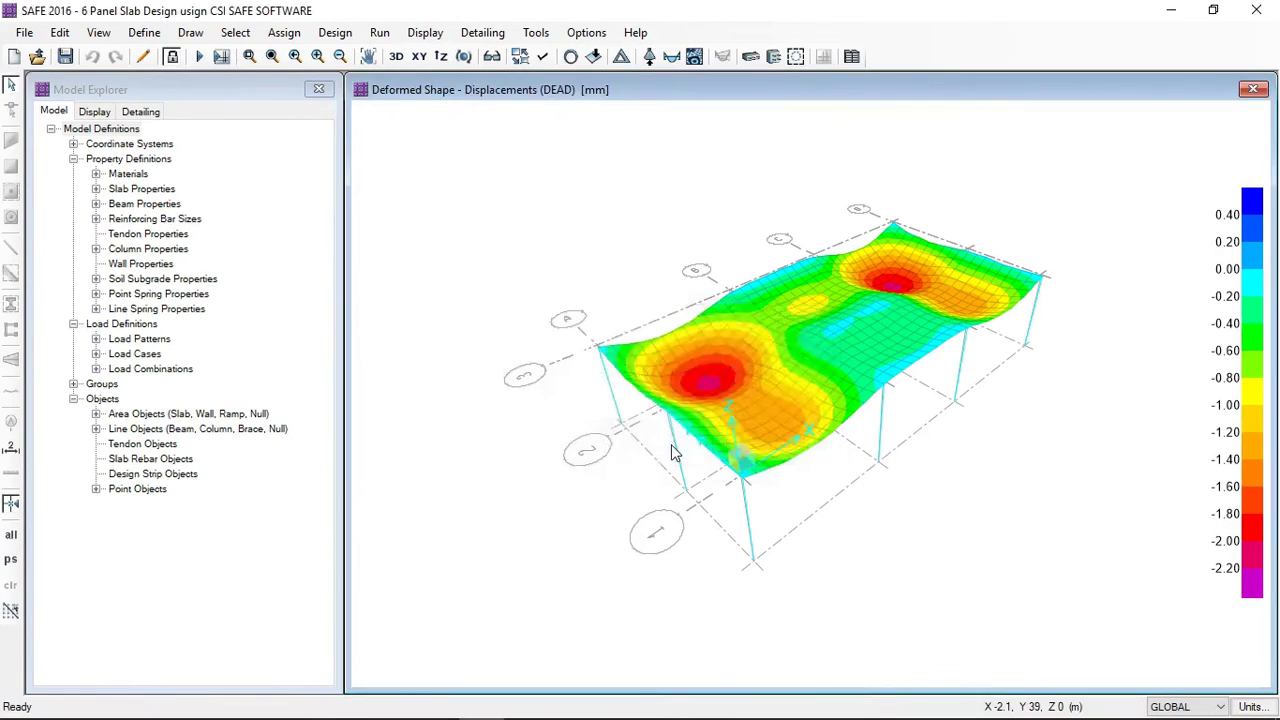
Step: Assign a uniform gravity surface load of 1 kN/m2 to all six slab panels under the DEAD load pattern
{"action": "left_click", "coordinate": [689, 354]}
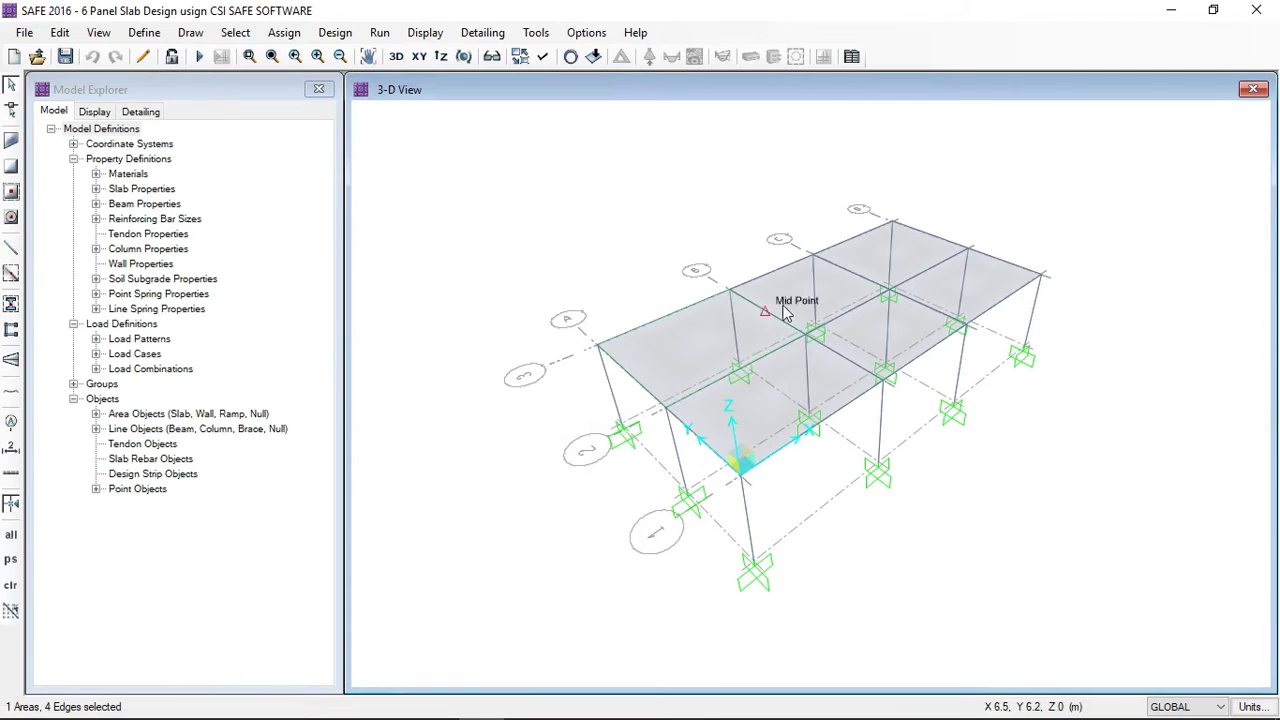
{"action": "left_click", "coordinate": [832, 296]}
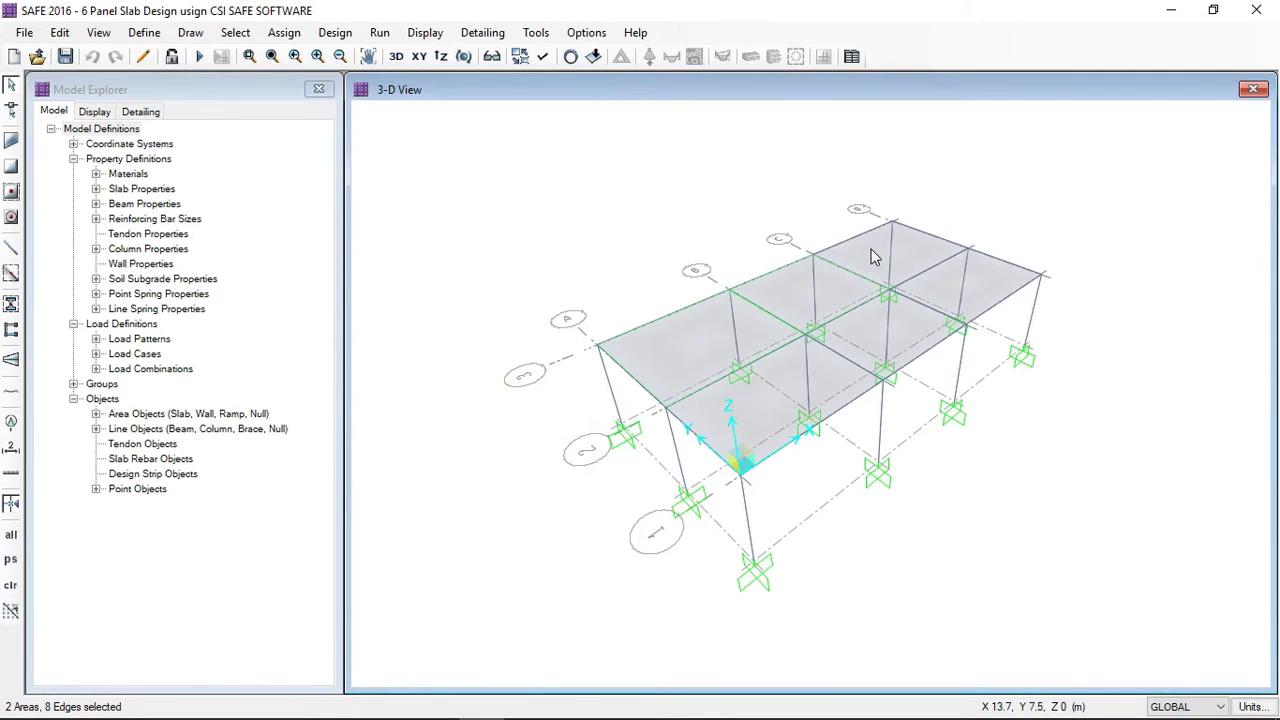
{"action": "left_click", "coordinate": [928, 267]}
{"action": "left_click", "coordinate": [980, 294]}
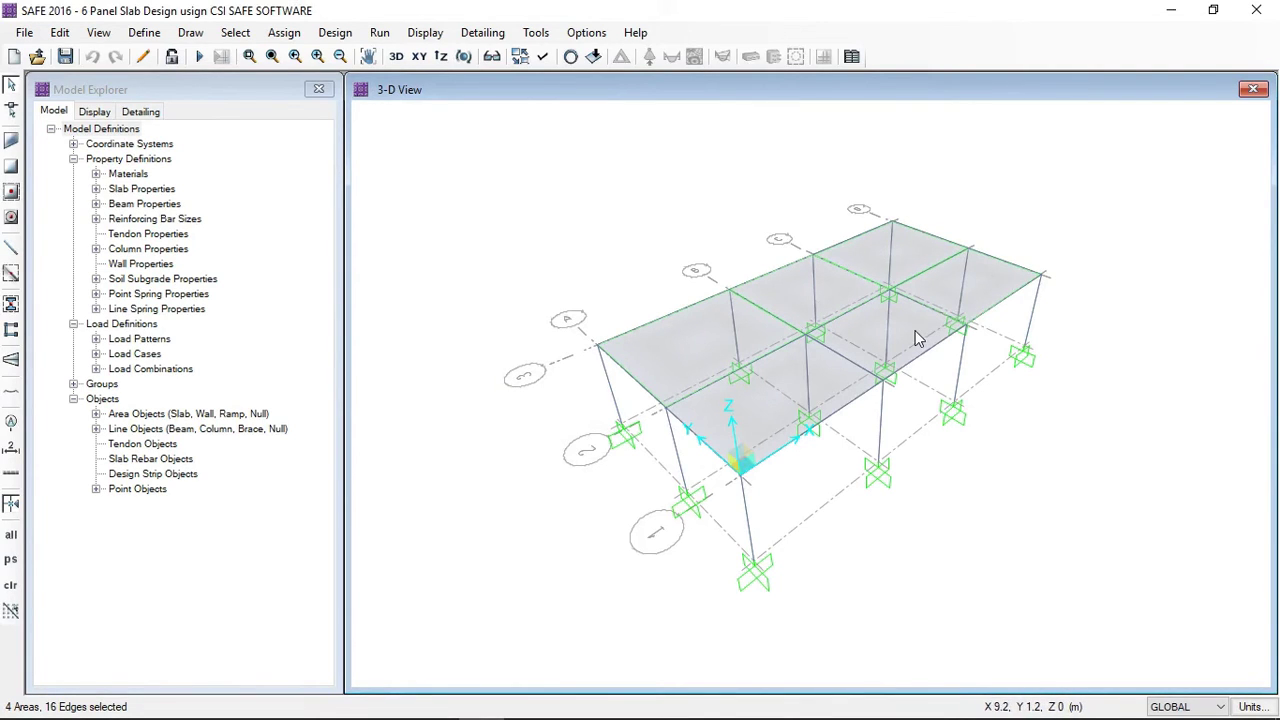
{"action": "left_click", "coordinate": [830, 373]}
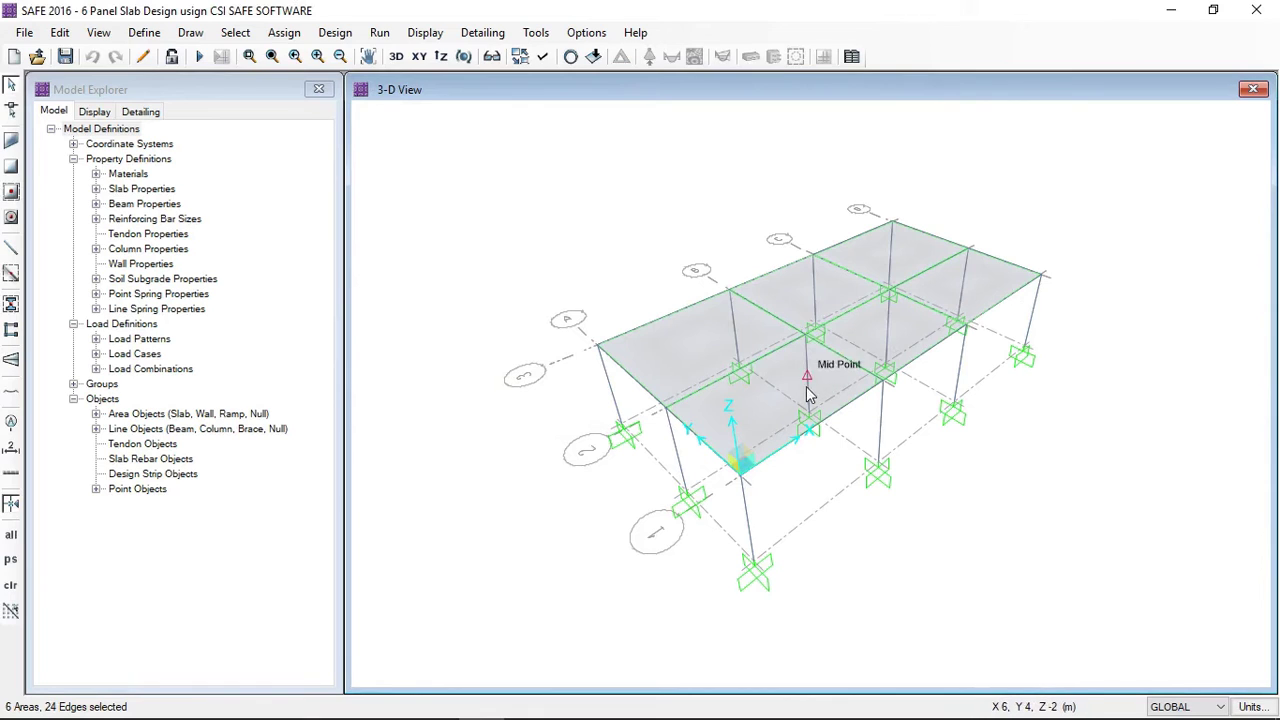
{"action": "left_click", "coordinate": [284, 32]}
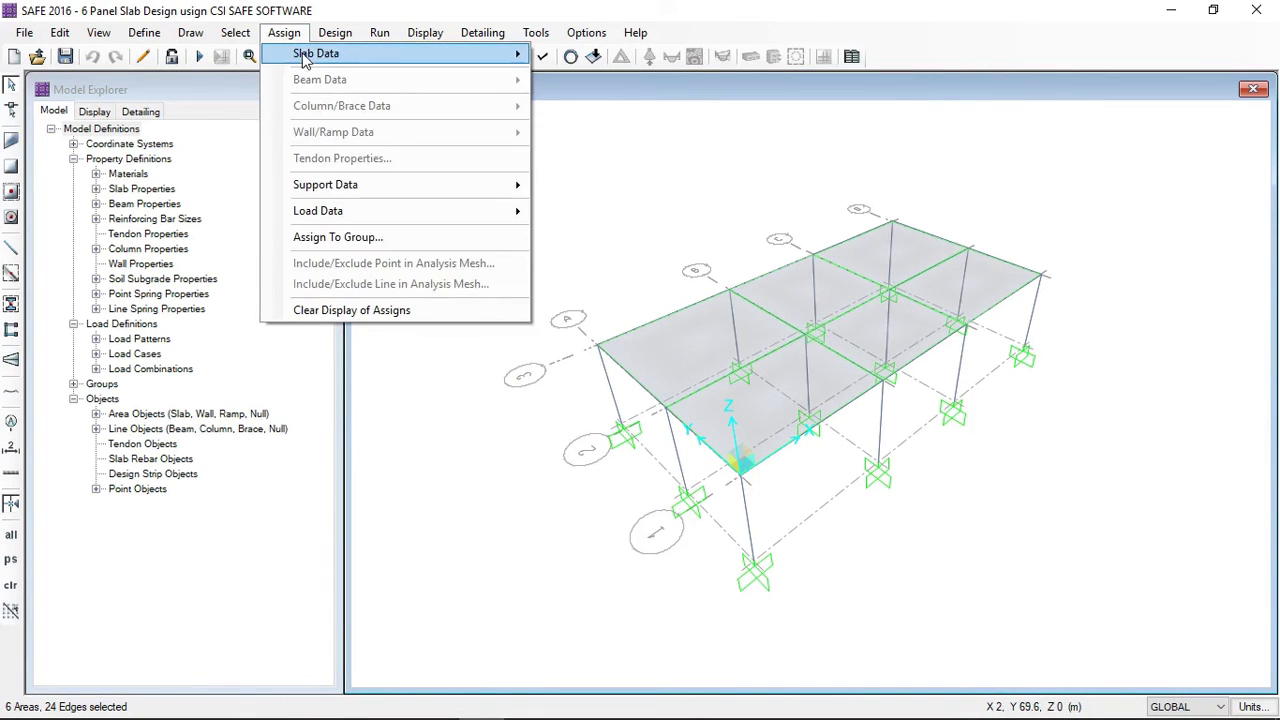
{"action": "mouse_move", "coordinate": [455, 68]}
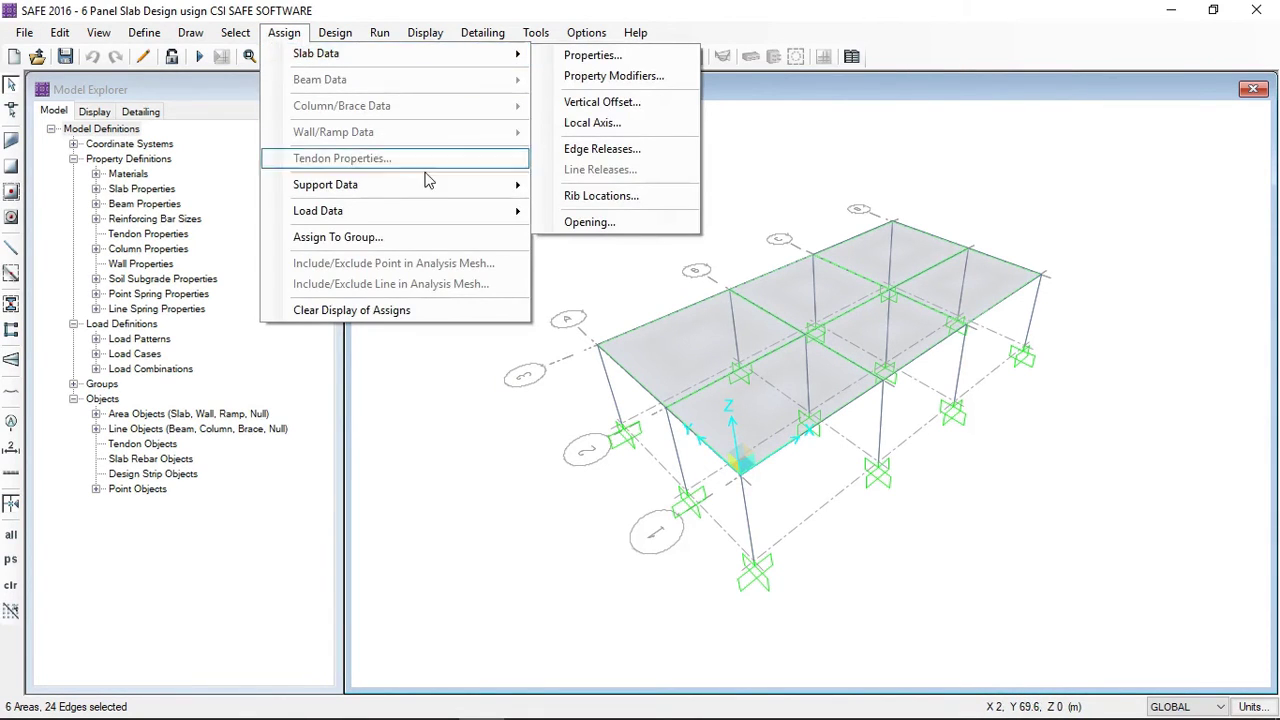
{"action": "mouse_move", "coordinate": [420, 214]}
{"action": "left_click", "coordinate": [588, 218]}
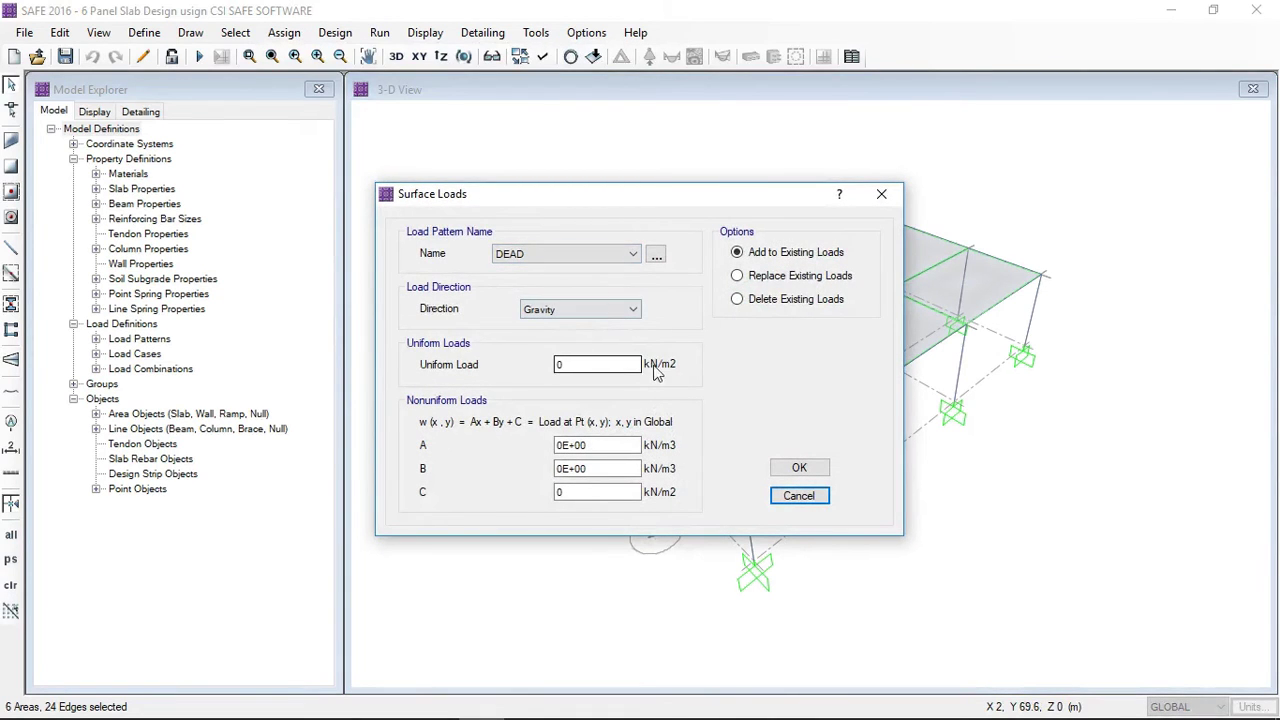
{"action": "double_click", "coordinate": [565, 365]}
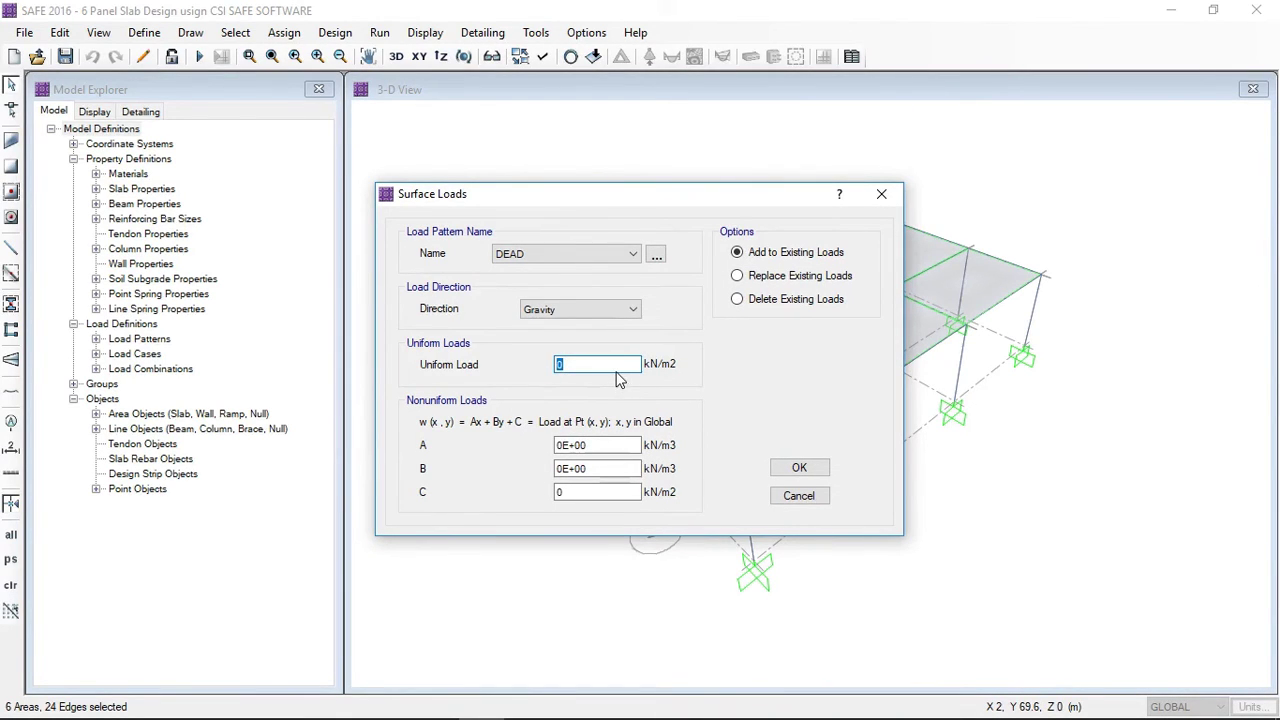
{"action": "type", "text": "1"}
{"action": "left_click", "coordinate": [799, 469]}
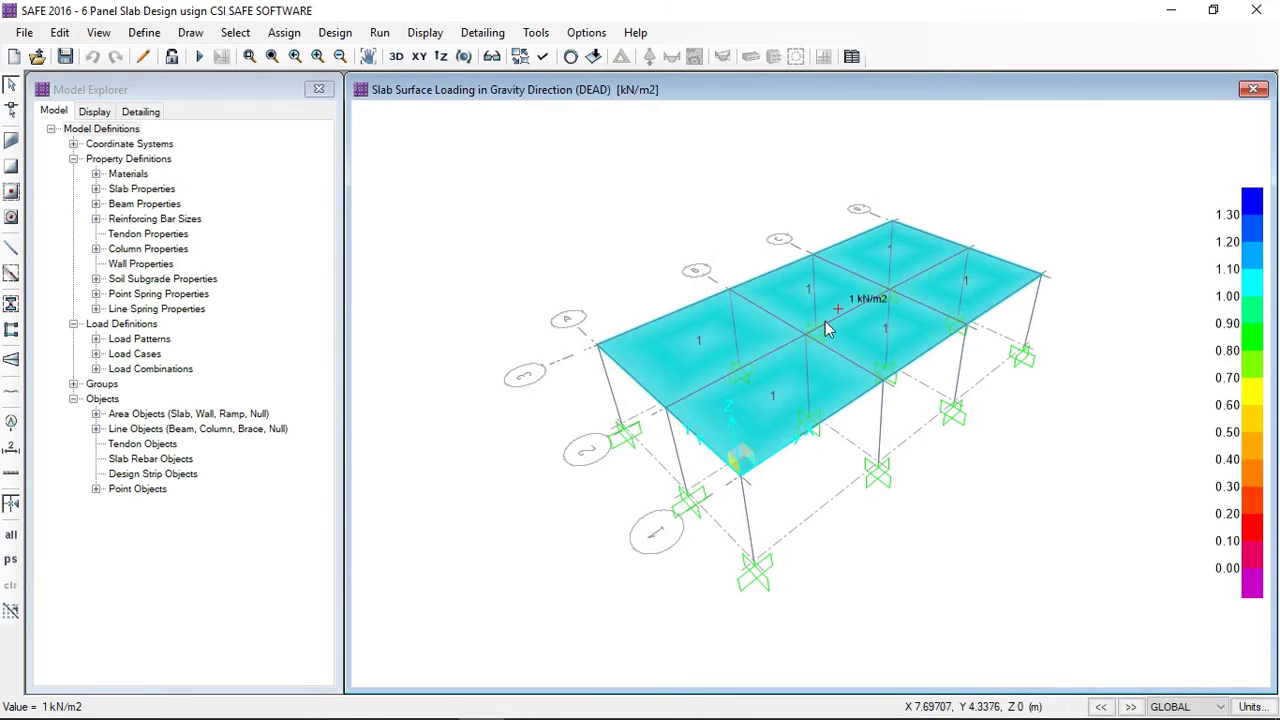
Step: Reselect the six slab panels and assign them a uniform gravity surface load of 2.5 kN/m2 under the LIVE load pattern
{"action": "left_click", "coordinate": [250, 33]}
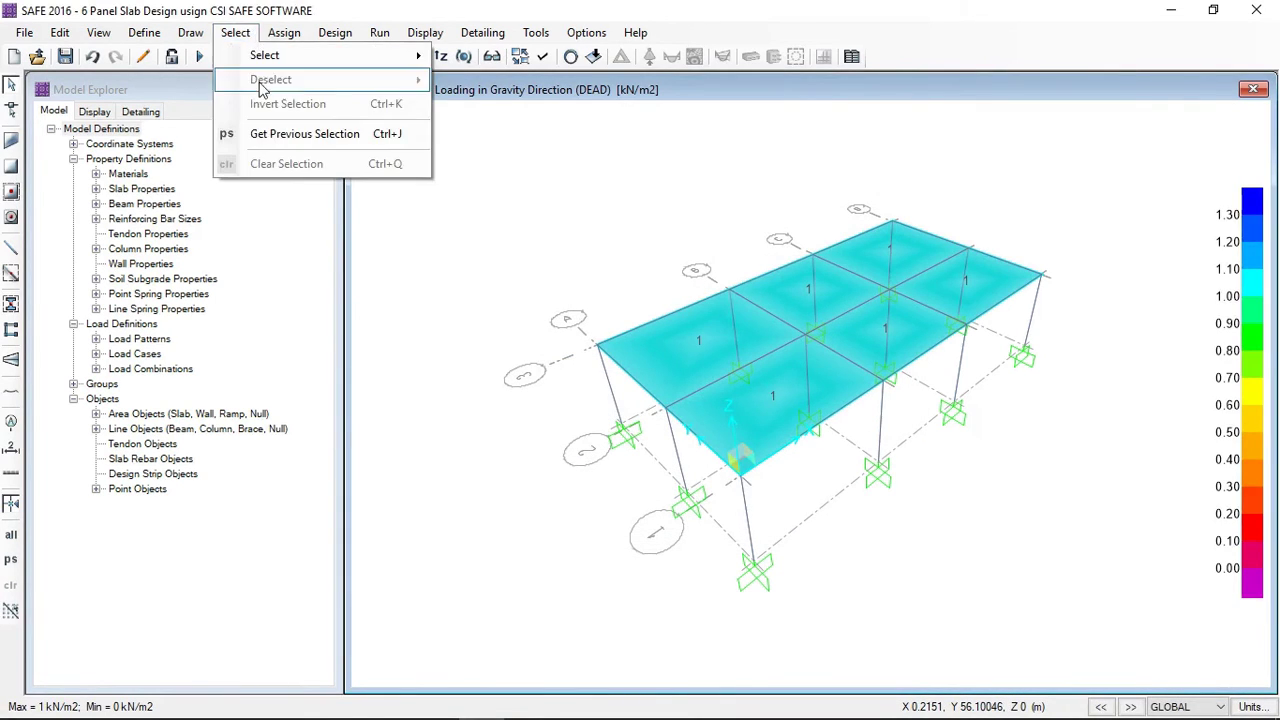
{"action": "left_click", "coordinate": [283, 134]}
{"action": "left_click", "coordinate": [284, 33]}
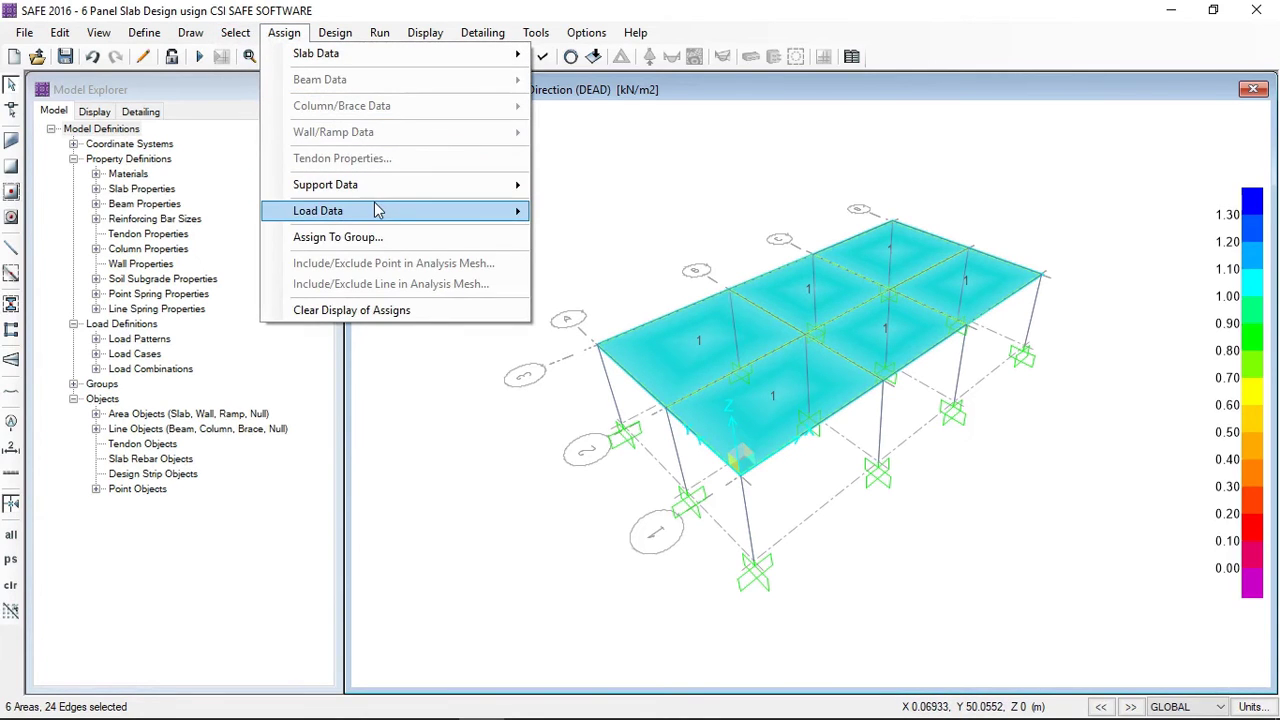
{"action": "mouse_move", "coordinate": [385, 212]}
{"action": "left_click", "coordinate": [604, 214]}
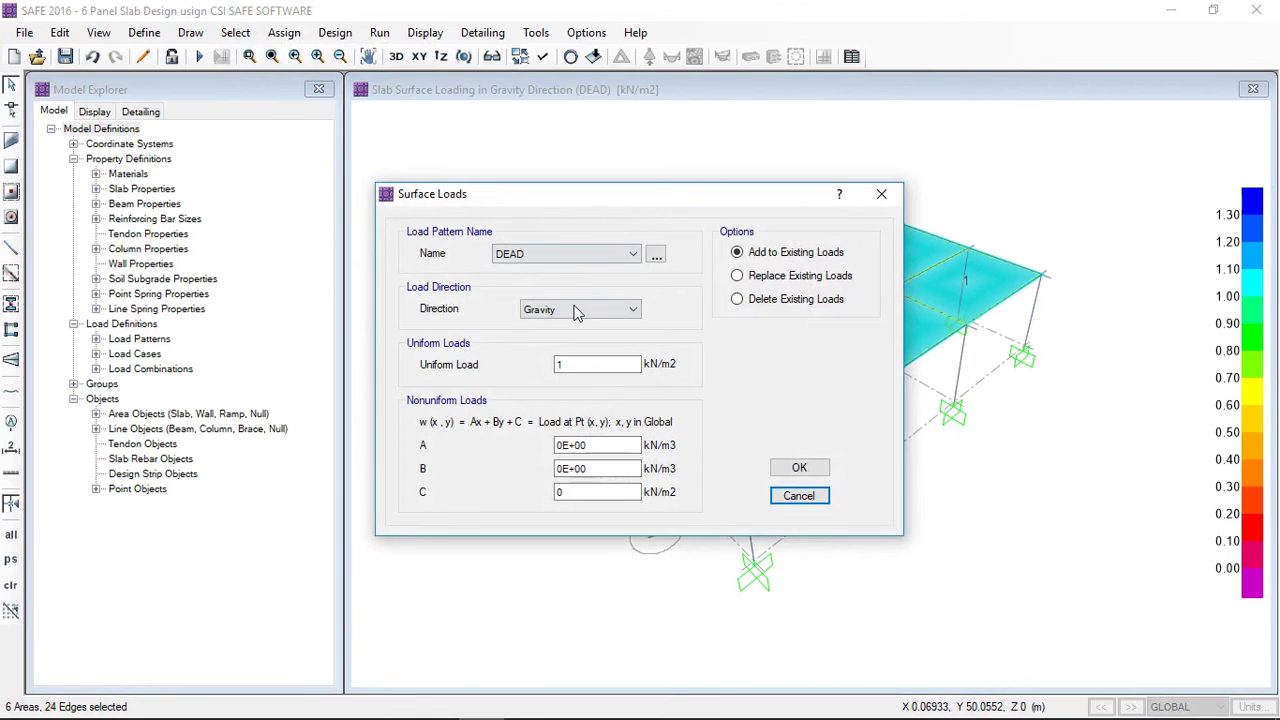
{"action": "left_click", "coordinate": [570, 255]}
{"action": "left_click", "coordinate": [557, 285]}
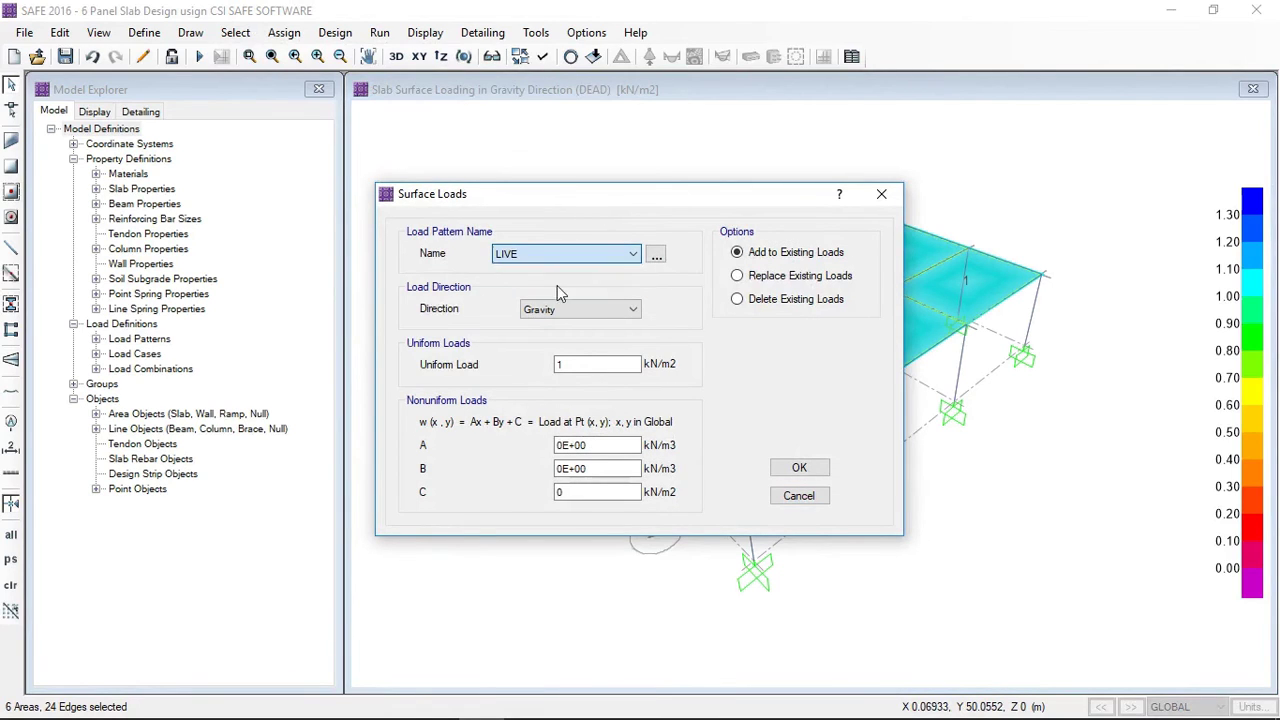
{"action": "double_click", "coordinate": [574, 365]}
{"action": "type", "text": "2"}
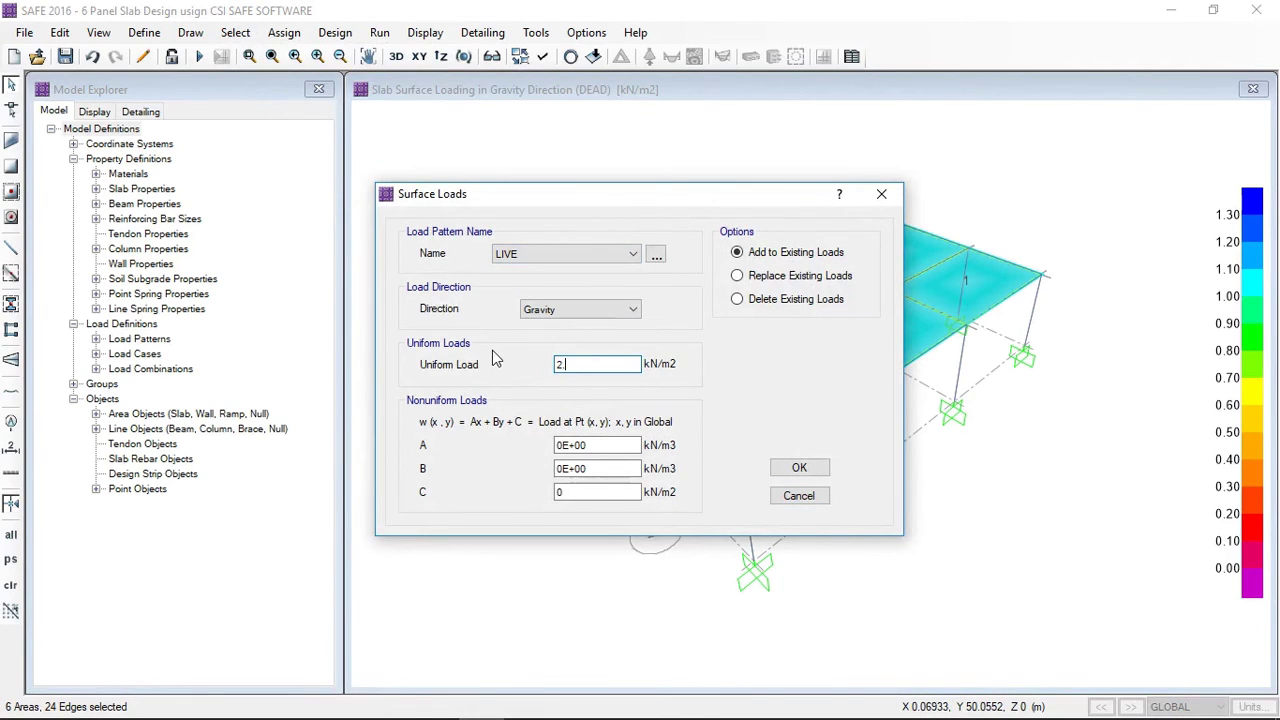
{"action": "type", "text": ".5"}
{"action": "left_click", "coordinate": [799, 471]}
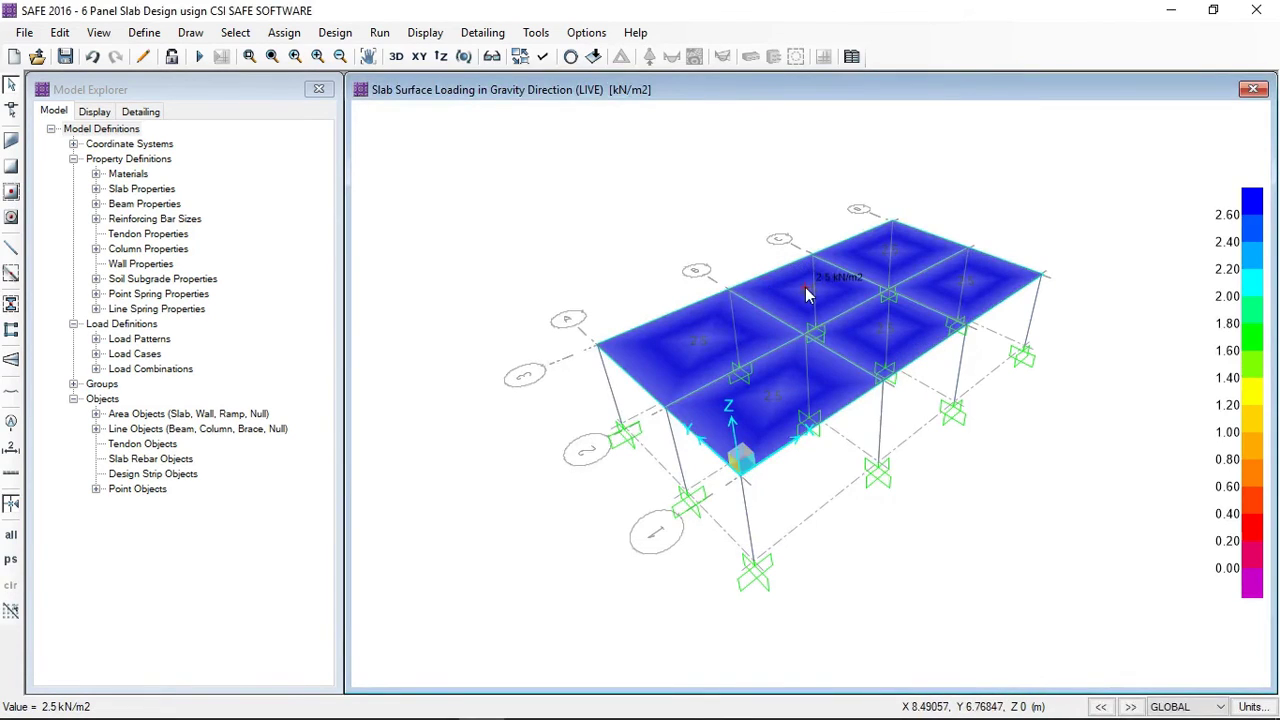
Step: Check the load assignments of the back middle slab panel in its object information
{"action": "right_click", "coordinate": [799, 297]}
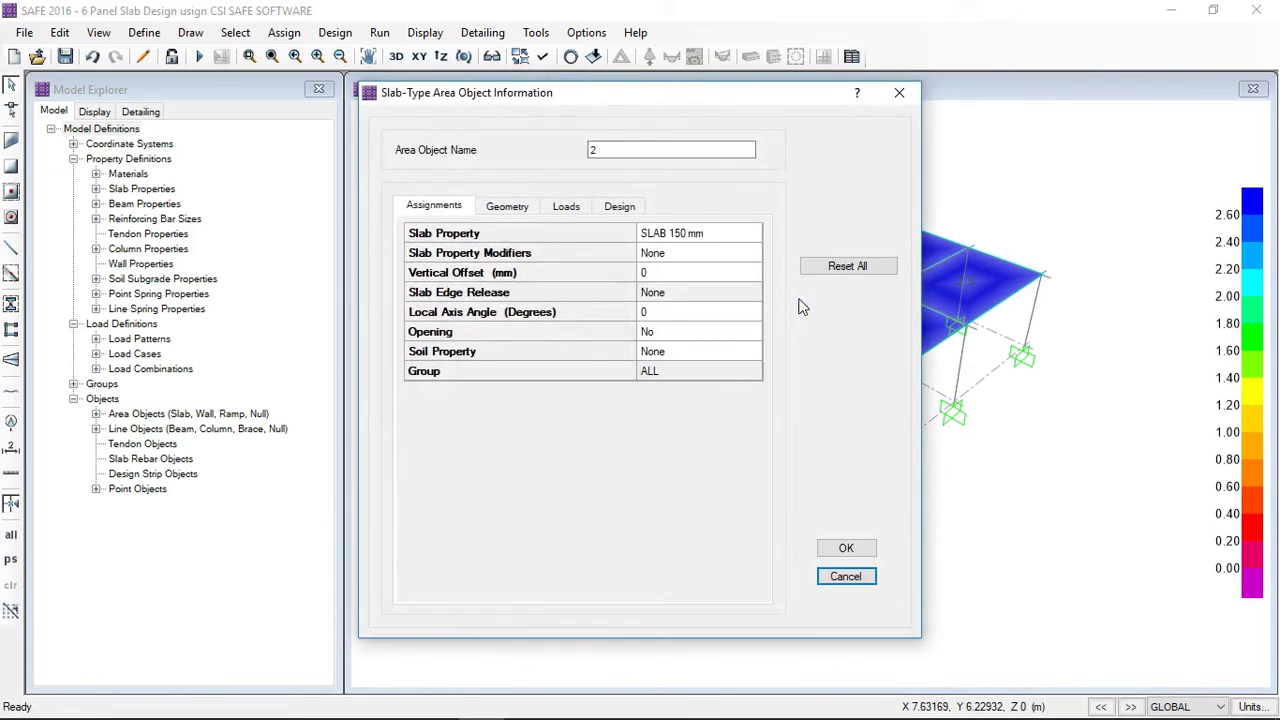
{"action": "left_click", "coordinate": [564, 207]}
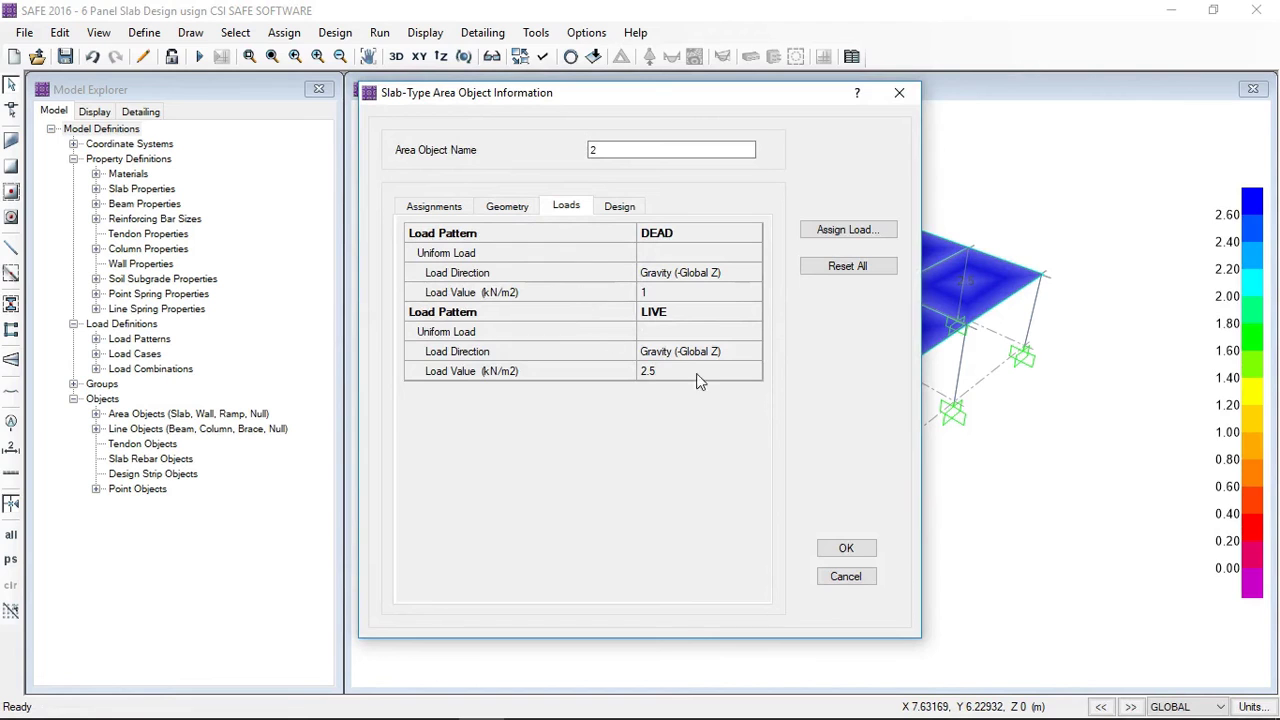
{"action": "left_click", "coordinate": [830, 553]}
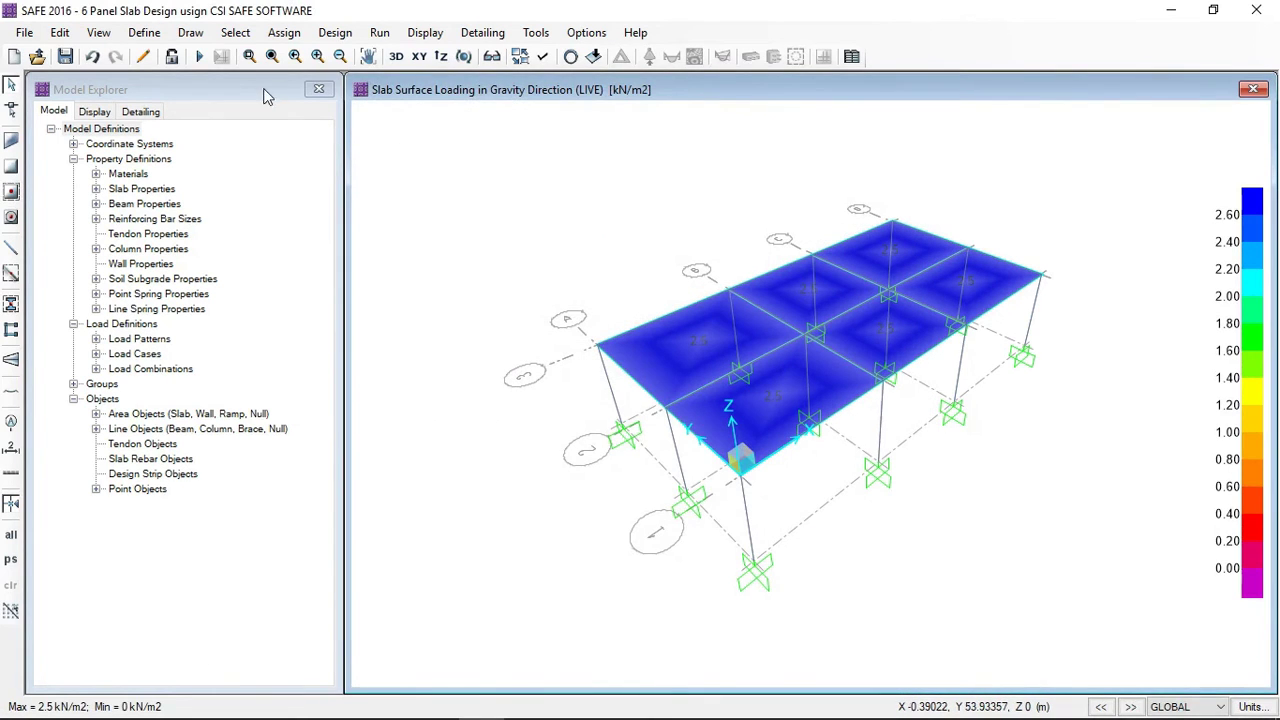
Step: Run the analysis and design of the slab model with the assigned surface loads
{"action": "left_click", "coordinate": [380, 32]}
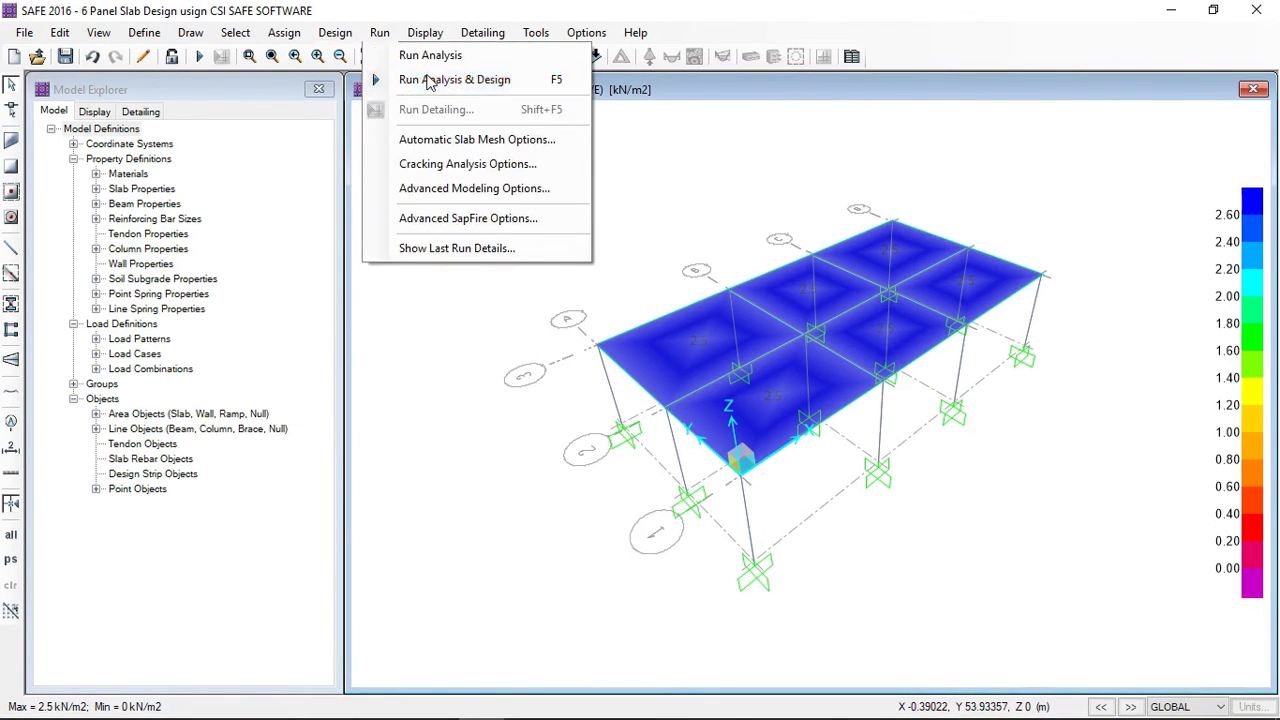
{"action": "left_click", "coordinate": [428, 80]}
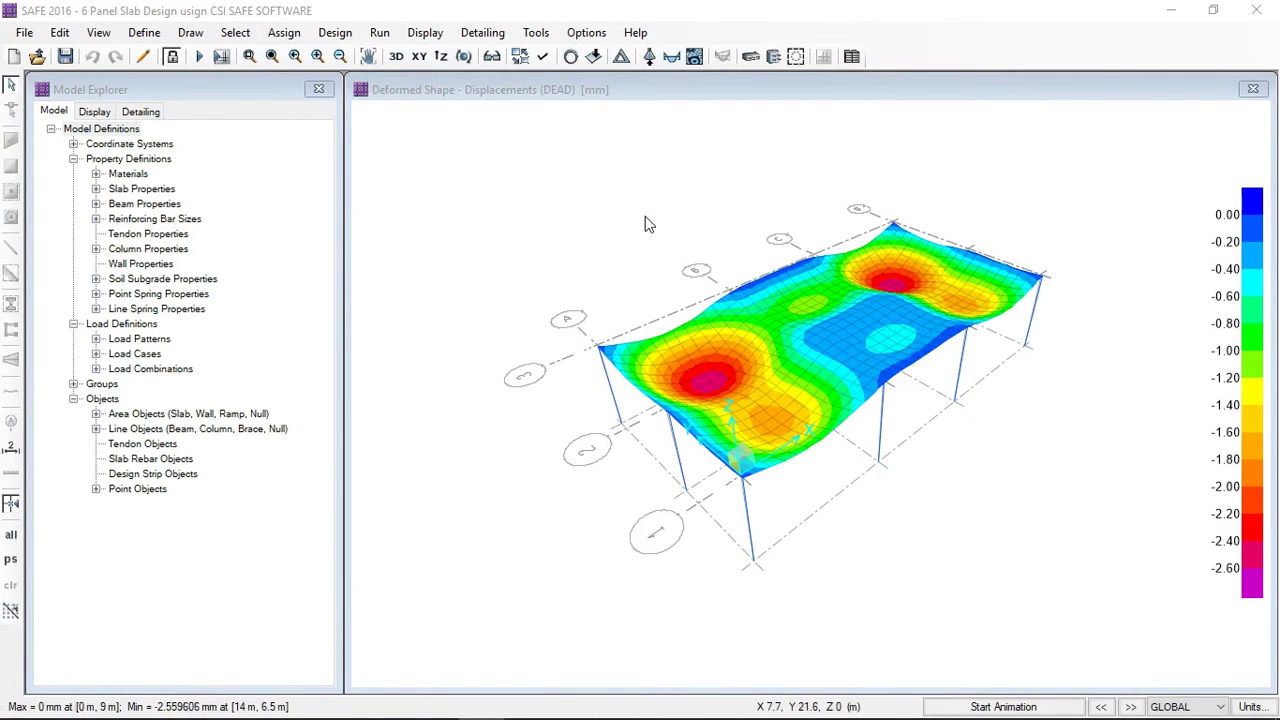
{"action": "mouse_move", "coordinate": [704, 379]}
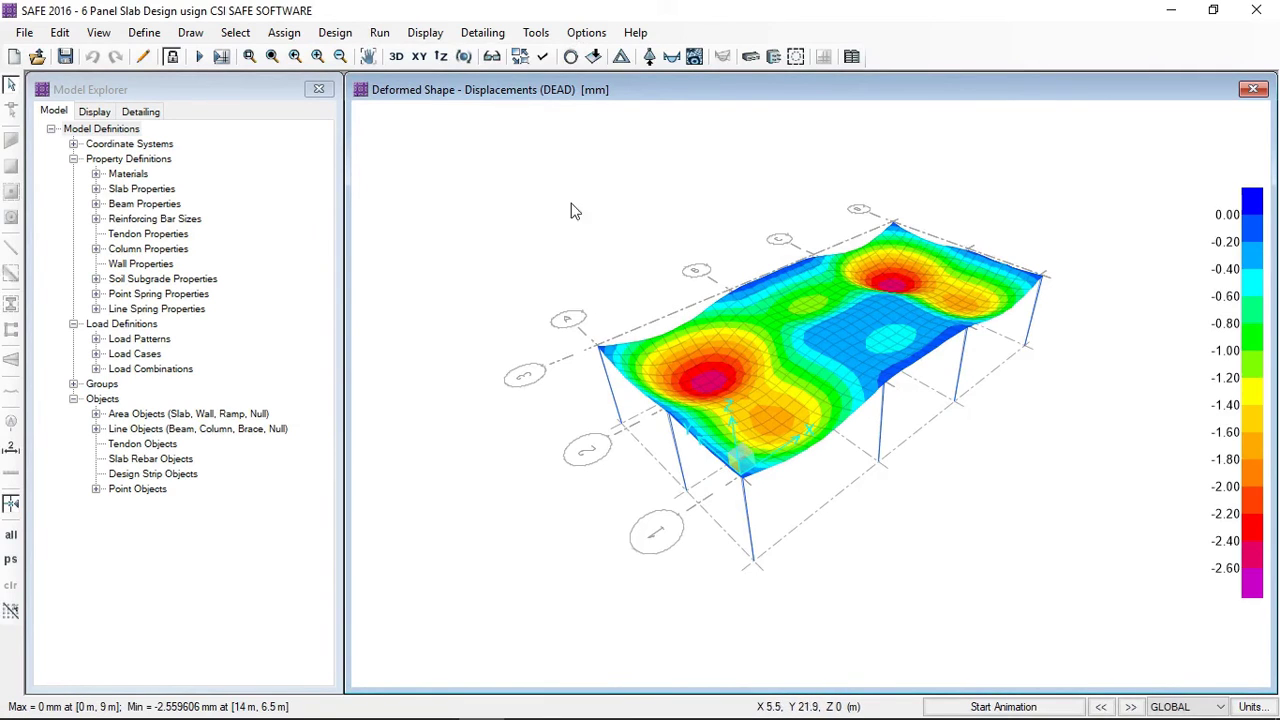
Step: Display the deformed shape for load combination UDCONU2 and inspect the displacements across the slab panels
{"action": "left_click", "coordinate": [423, 34]}
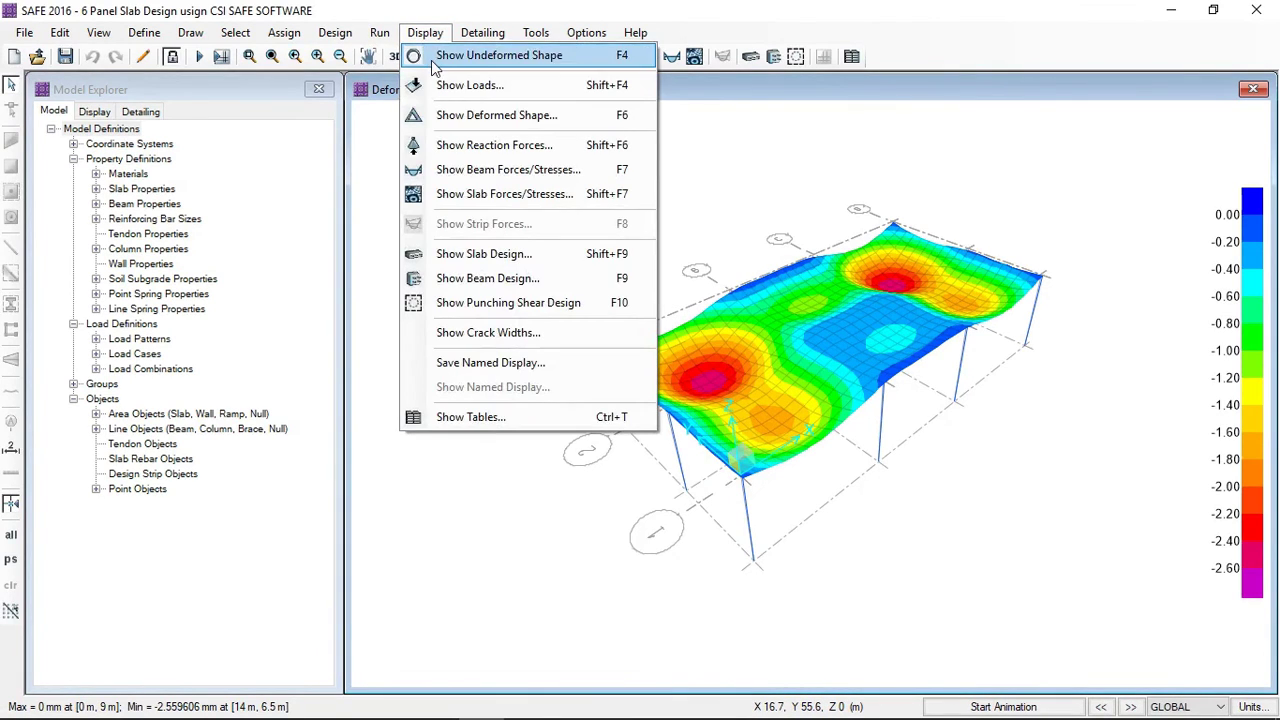
{"action": "left_click", "coordinate": [481, 117]}
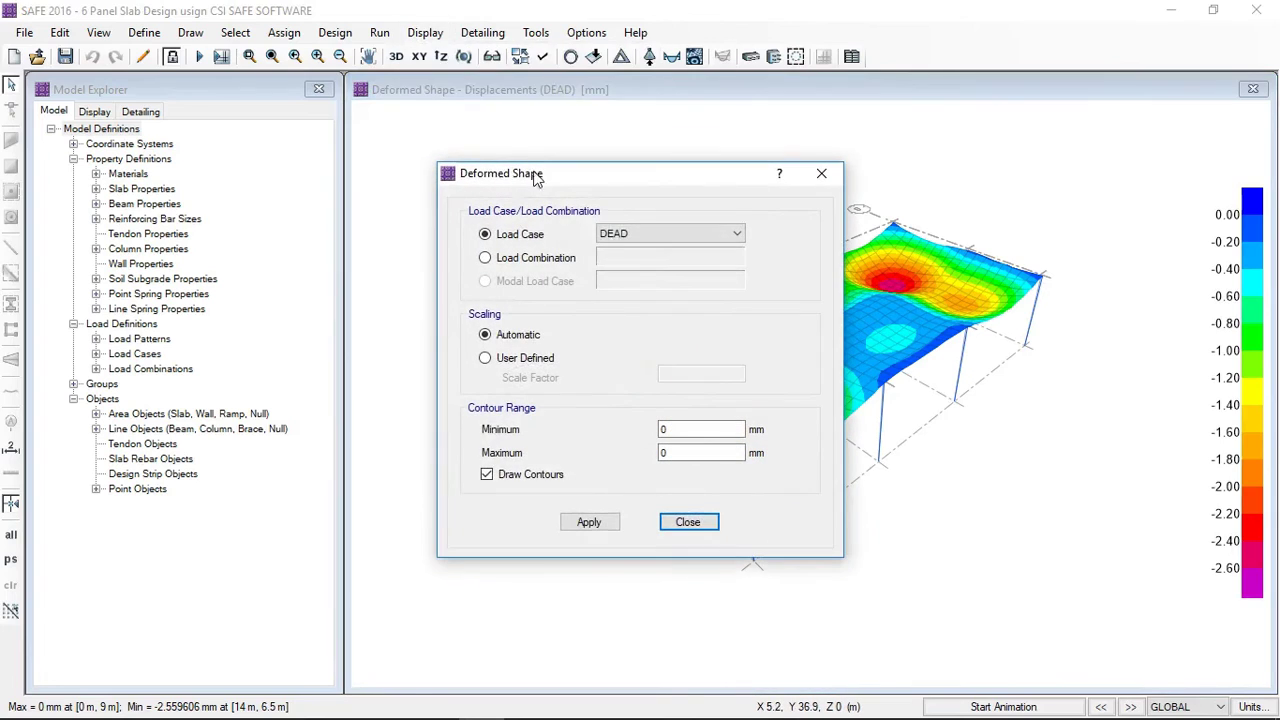
{"action": "left_click", "coordinate": [536, 258]}
{"action": "left_click", "coordinate": [625, 257]}
{"action": "left_click", "coordinate": [620, 286]}
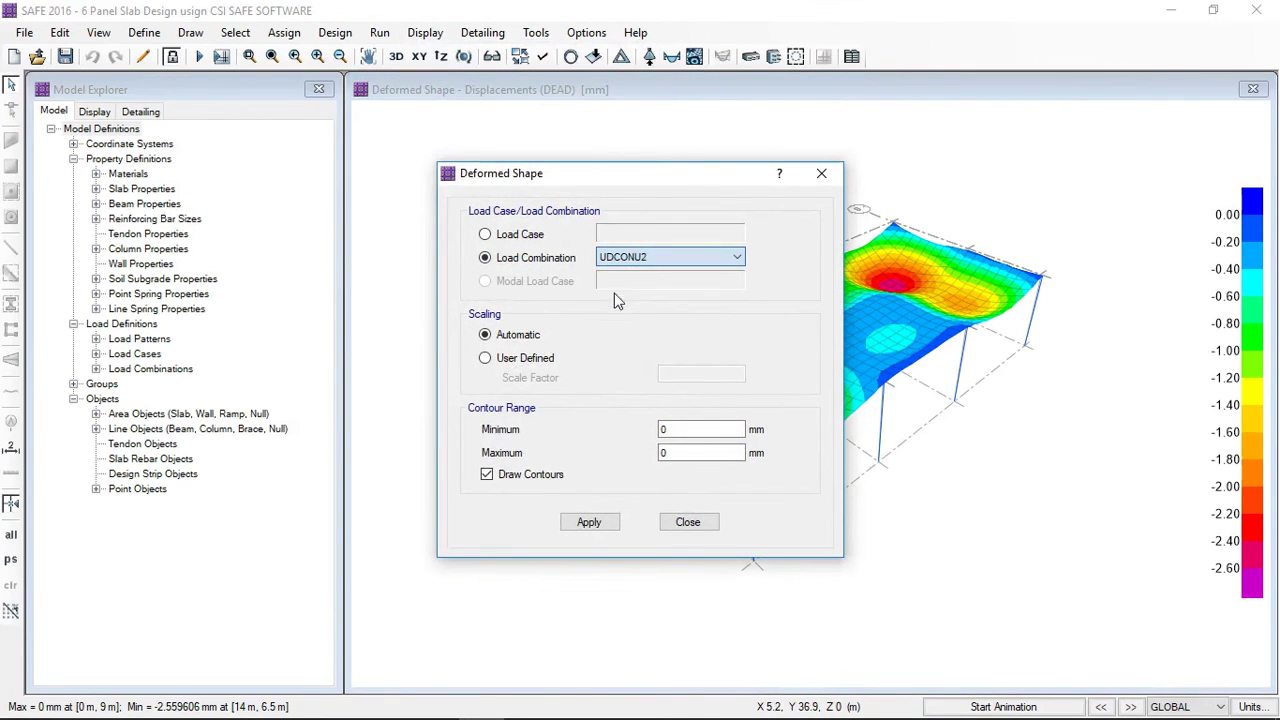
{"action": "left_click", "coordinate": [590, 522]}
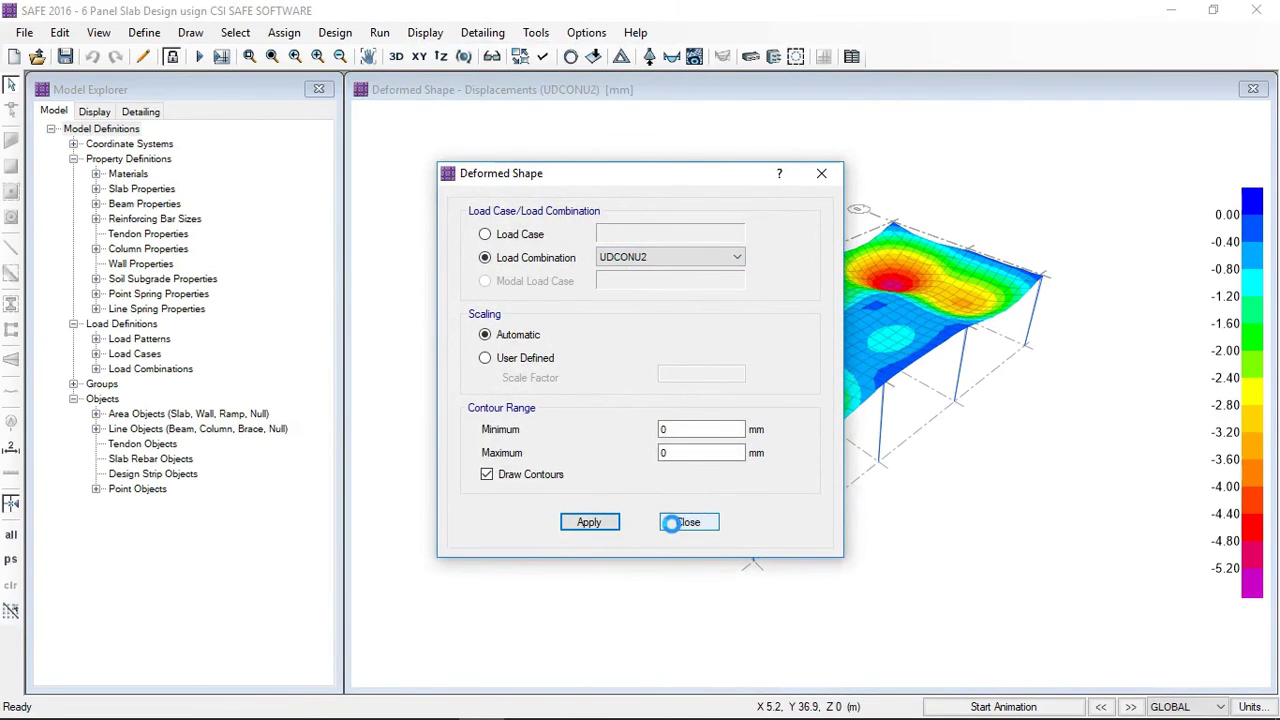
{"action": "left_click", "coordinate": [687, 521]}
{"action": "mouse_move", "coordinate": [692, 384]}
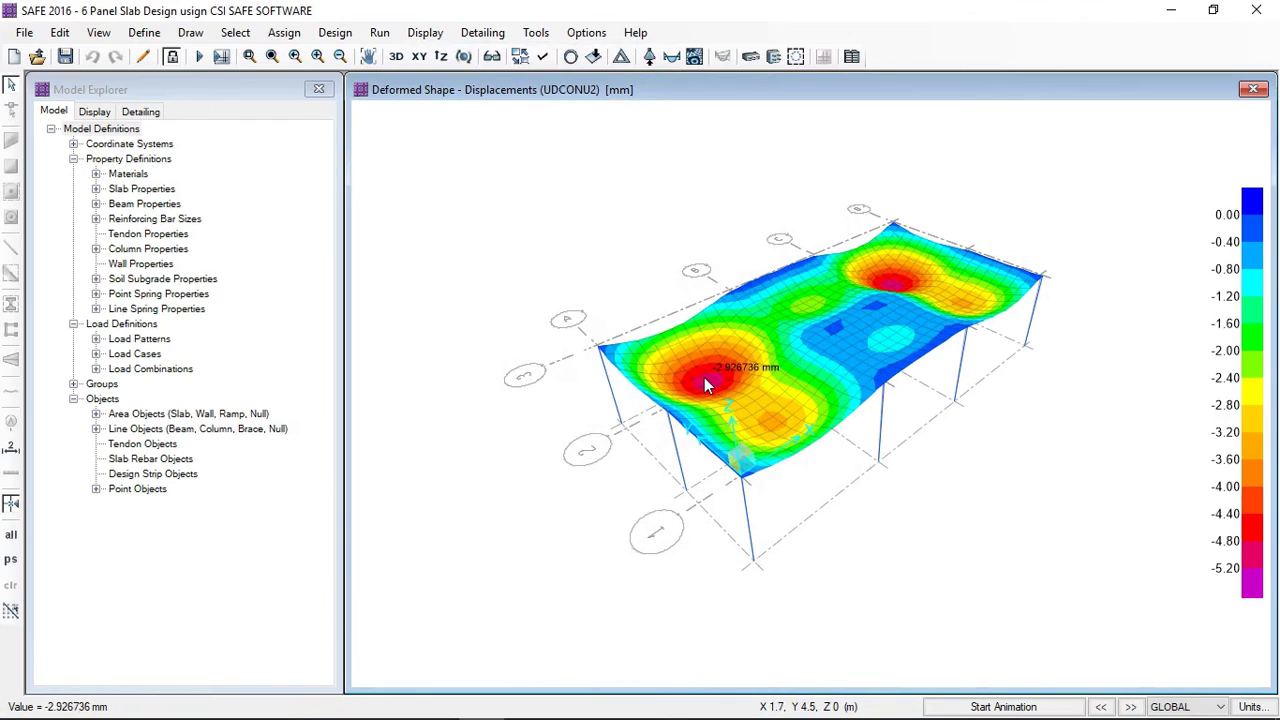
{"action": "mouse_move", "coordinate": [807, 304]}
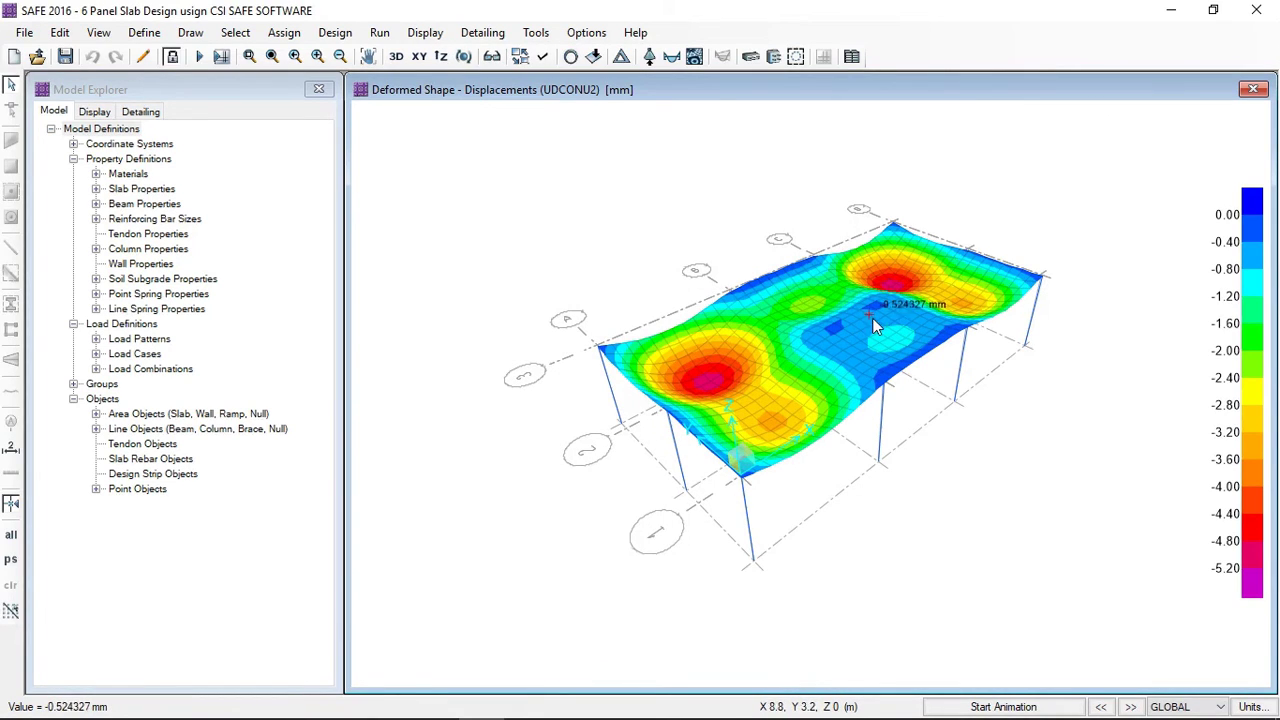
{"action": "mouse_move", "coordinate": [896, 343]}
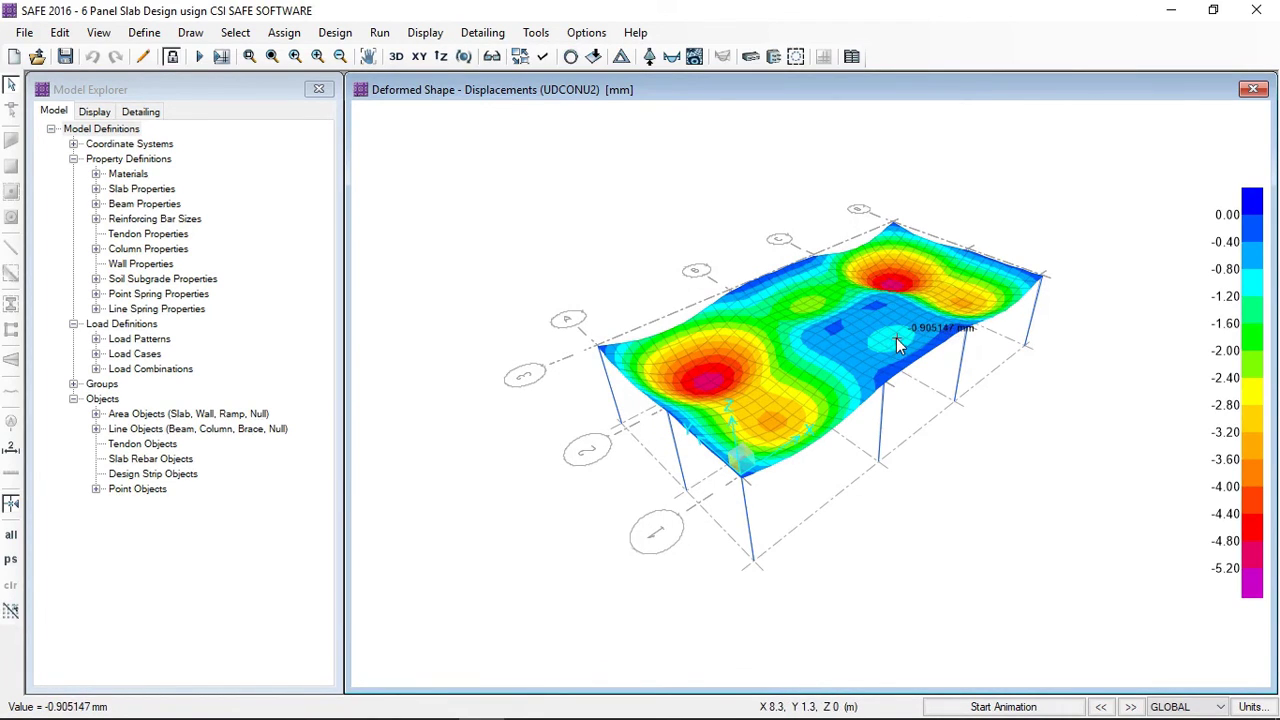
{"action": "mouse_move", "coordinate": [909, 272]}
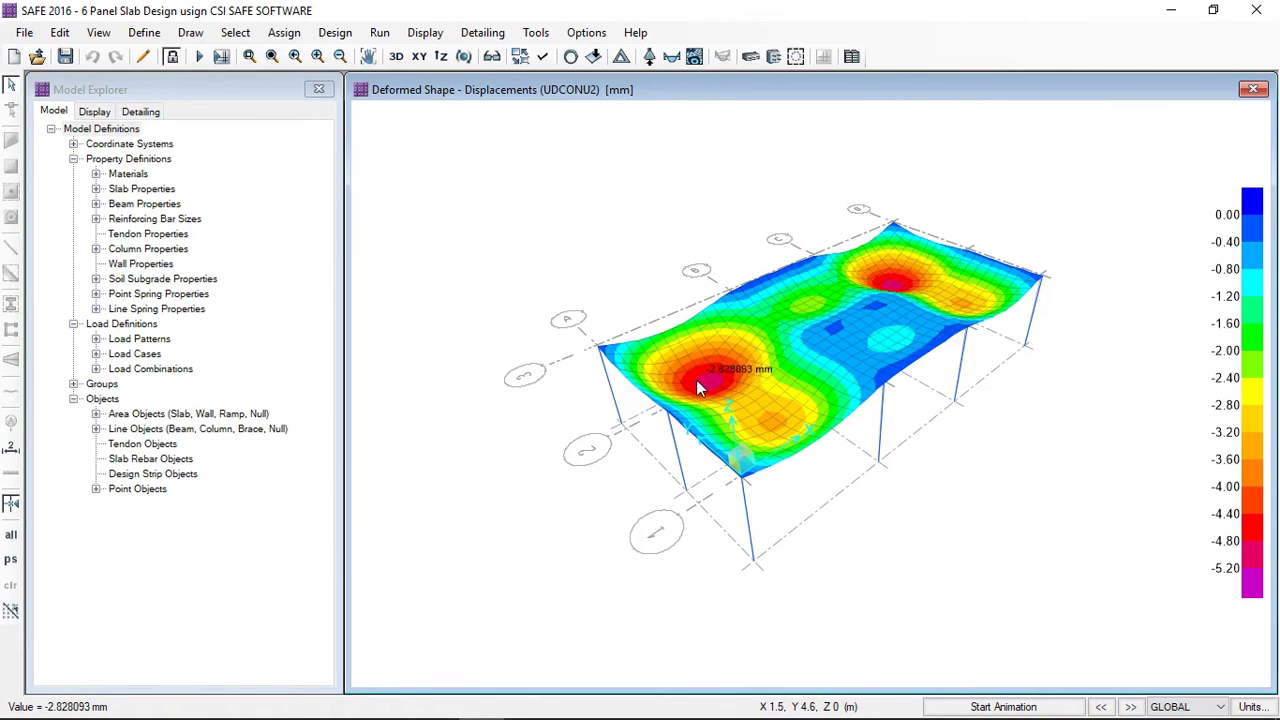
{"action": "mouse_move", "coordinate": [757, 421]}
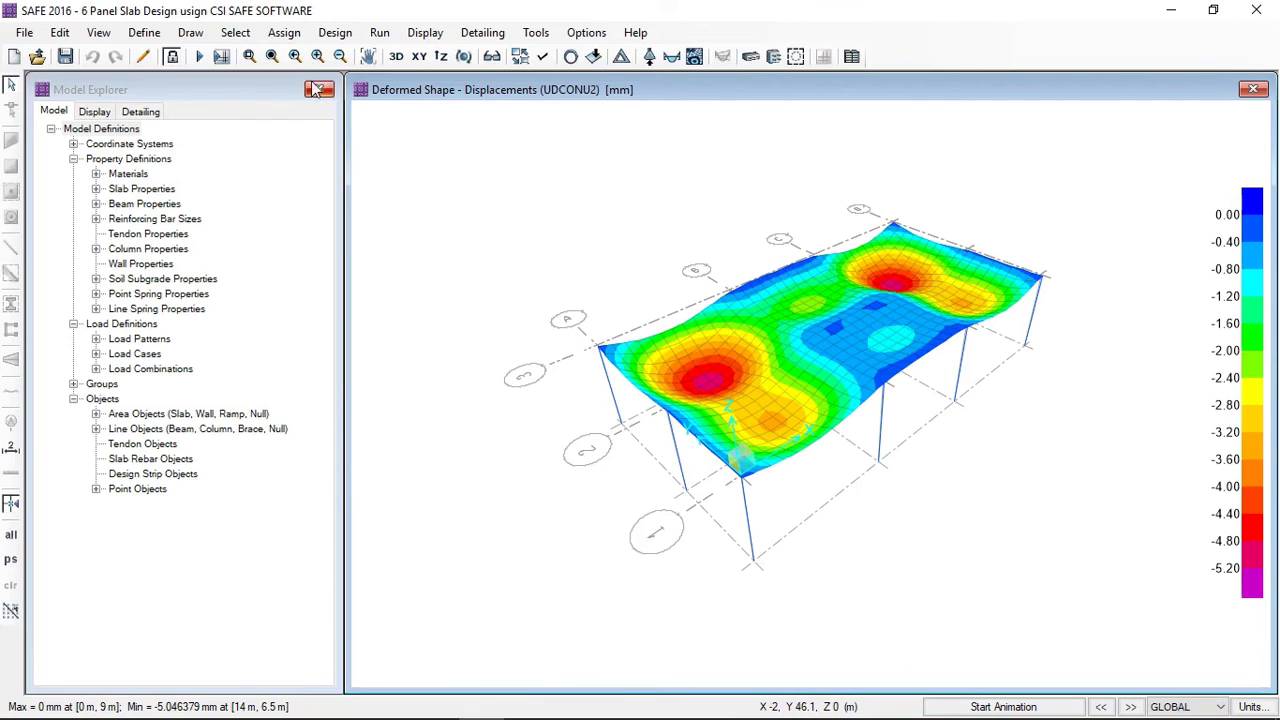
Step: Display the point reactions for load combination UDCONU2 in tabulated form with all force and moment components
{"action": "left_click", "coordinate": [425, 33]}
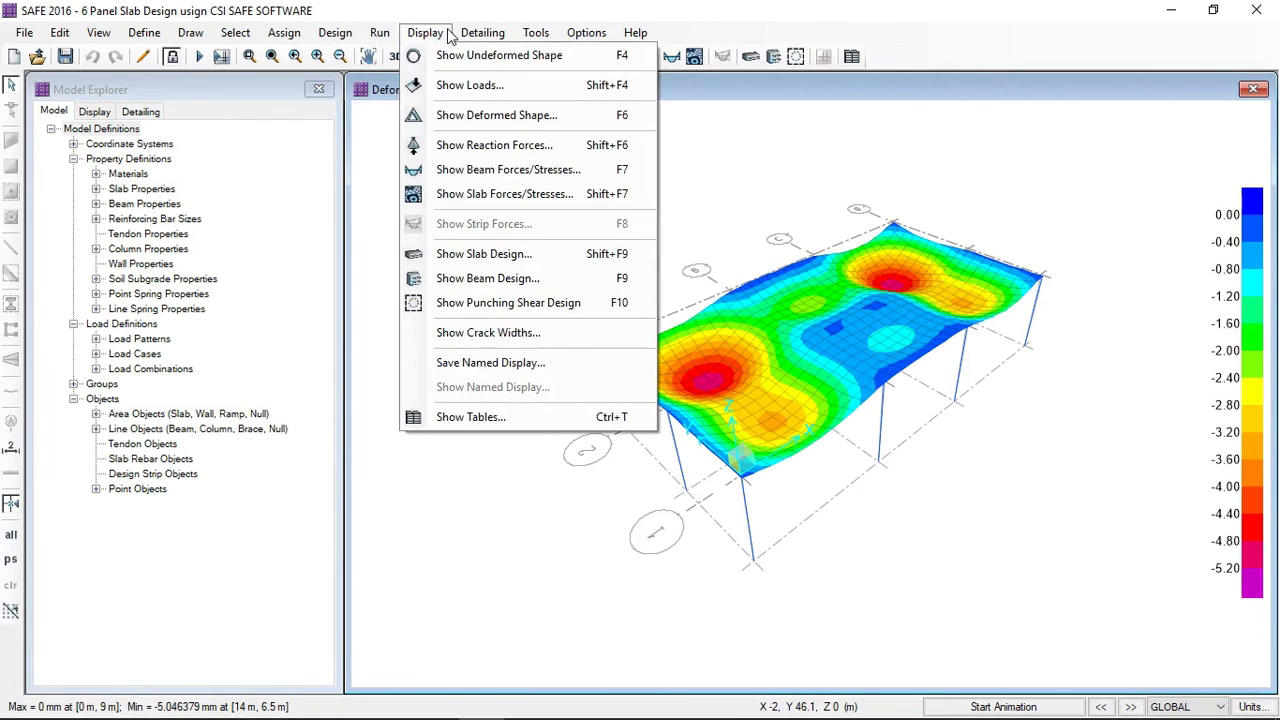
{"action": "left_click", "coordinate": [479, 150]}
{"action": "left_click", "coordinate": [486, 366]}
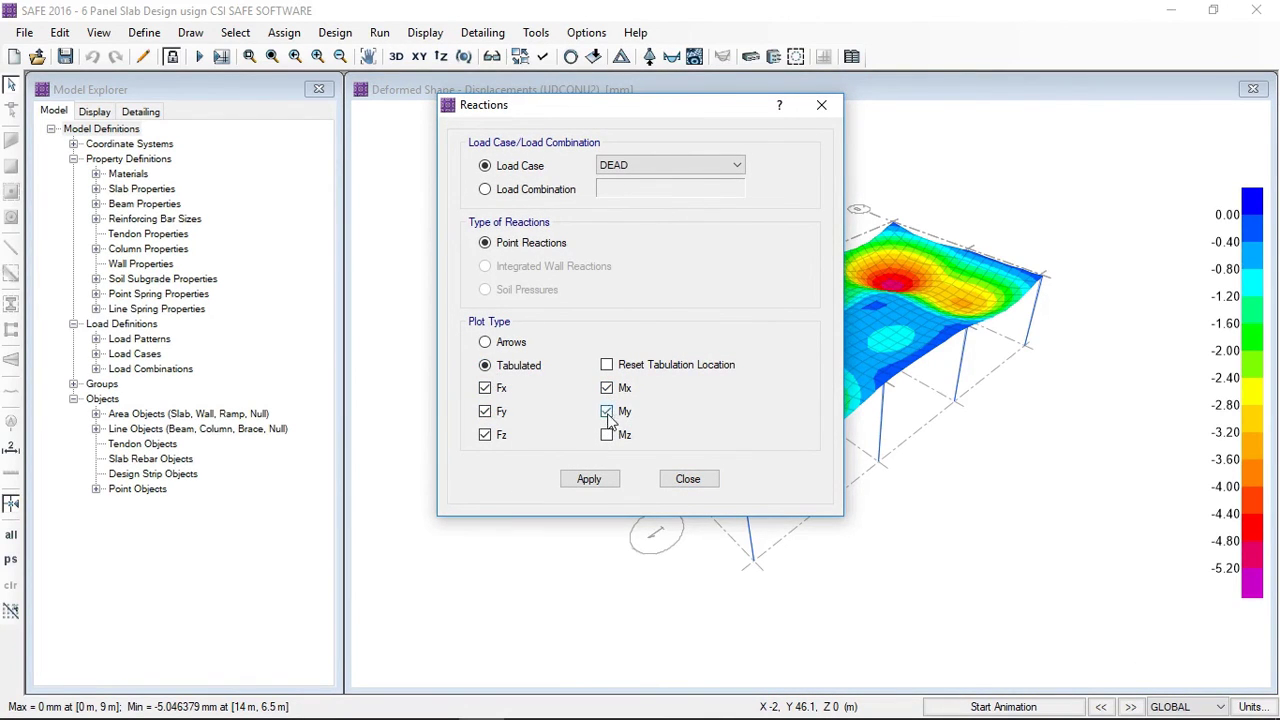
{"action": "left_click", "coordinate": [529, 192]}
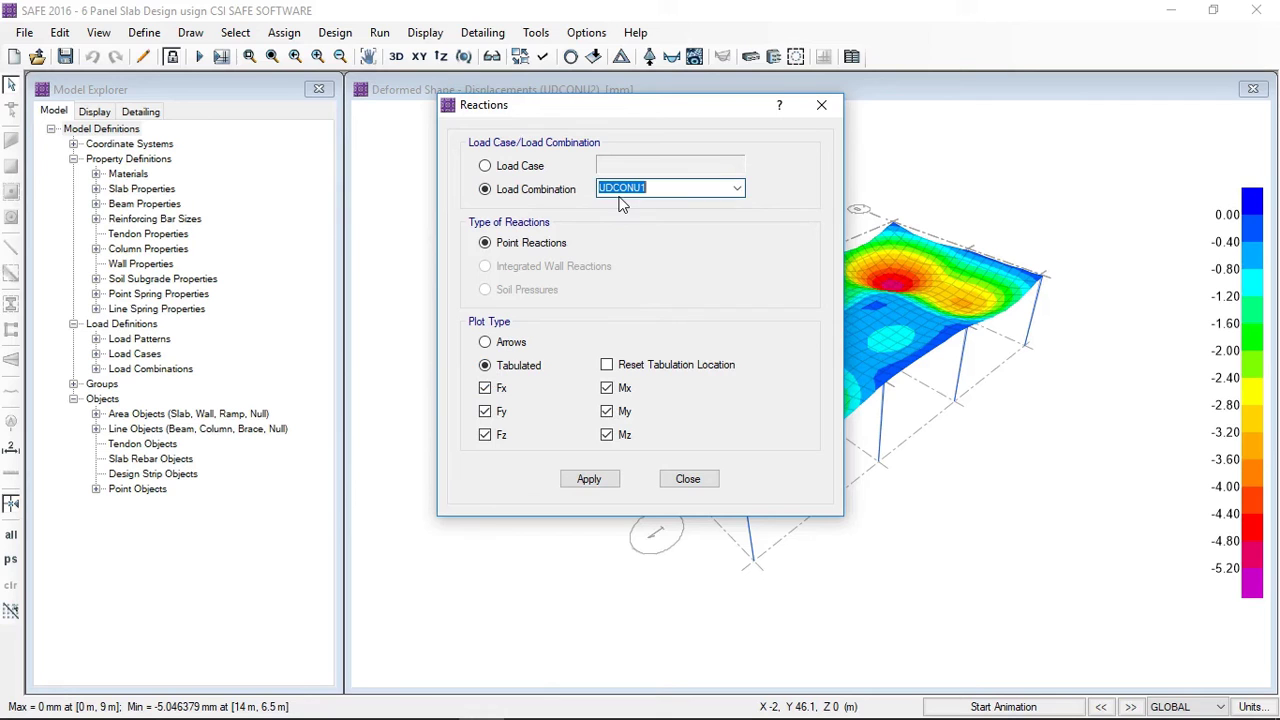
{"action": "left_click", "coordinate": [737, 188]}
{"action": "left_click", "coordinate": [678, 218]}
{"action": "left_click_drag", "start_coordinate": [686, 110], "coordinate": [401, 77]}
{"action": "left_click", "coordinate": [320, 449]}
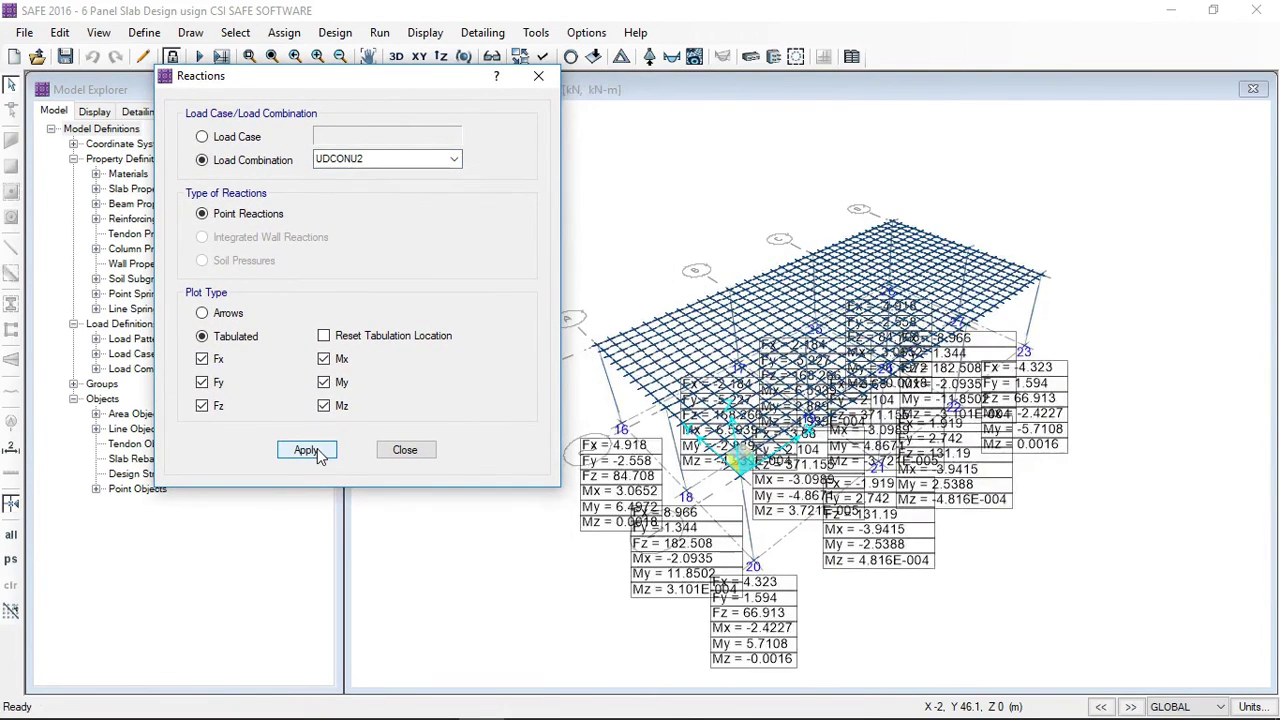
Step: Plot the UDCONU2 point reactions as arrows on the model
{"action": "left_click", "coordinate": [202, 313]}
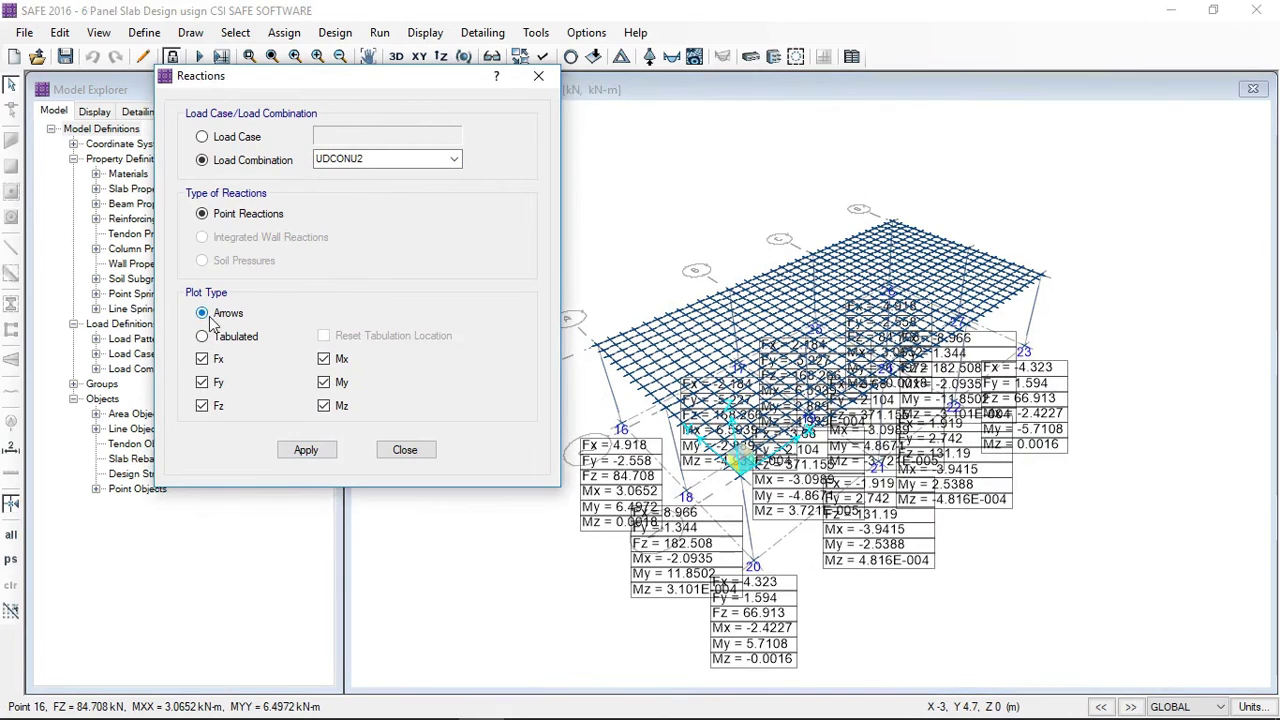
{"action": "left_click", "coordinate": [305, 452]}
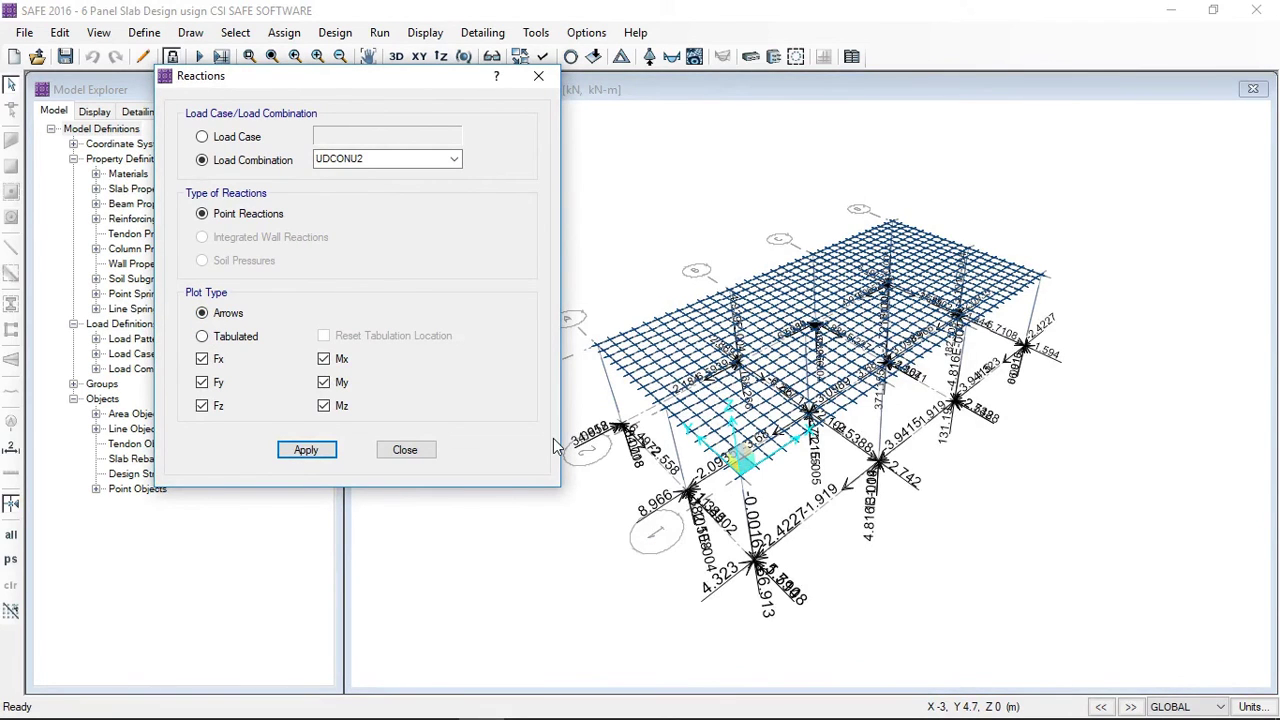
{"action": "left_click", "coordinate": [562, 490]}
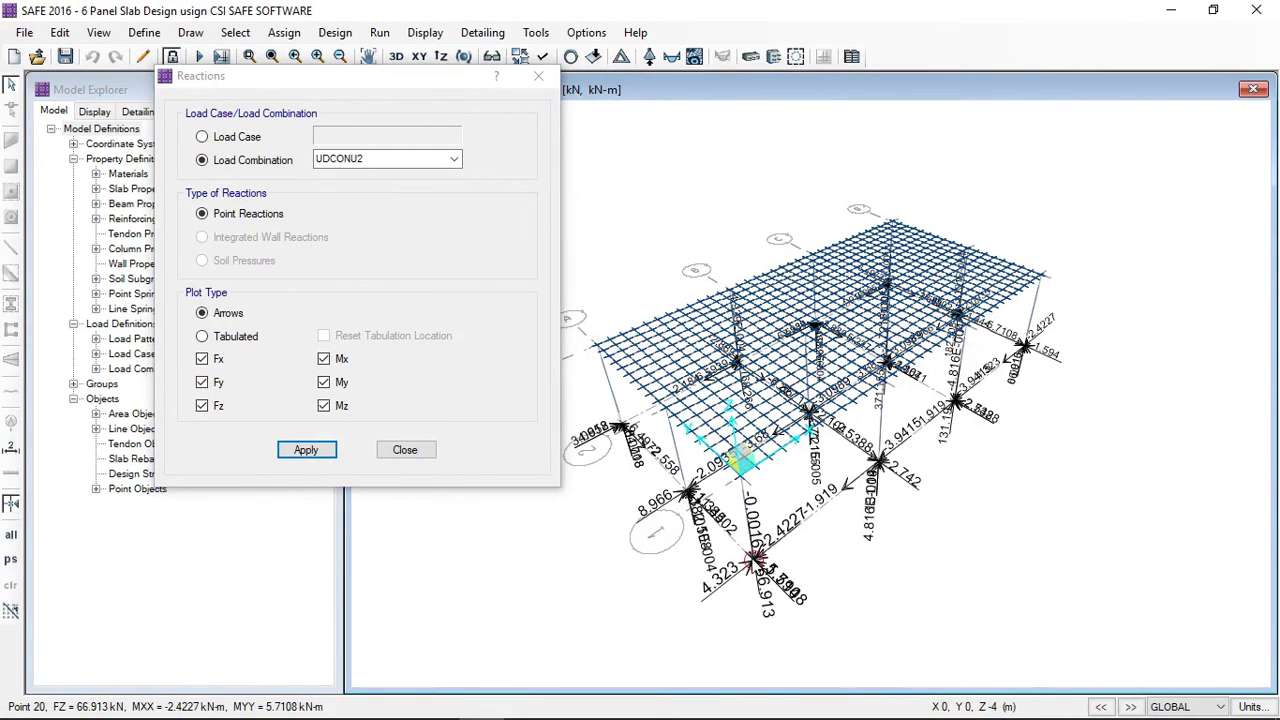
Step: Check the assignments, geometry, loads and punching shear design settings of the front corner support point (point 20)
{"action": "right_click", "coordinate": [757, 565]}
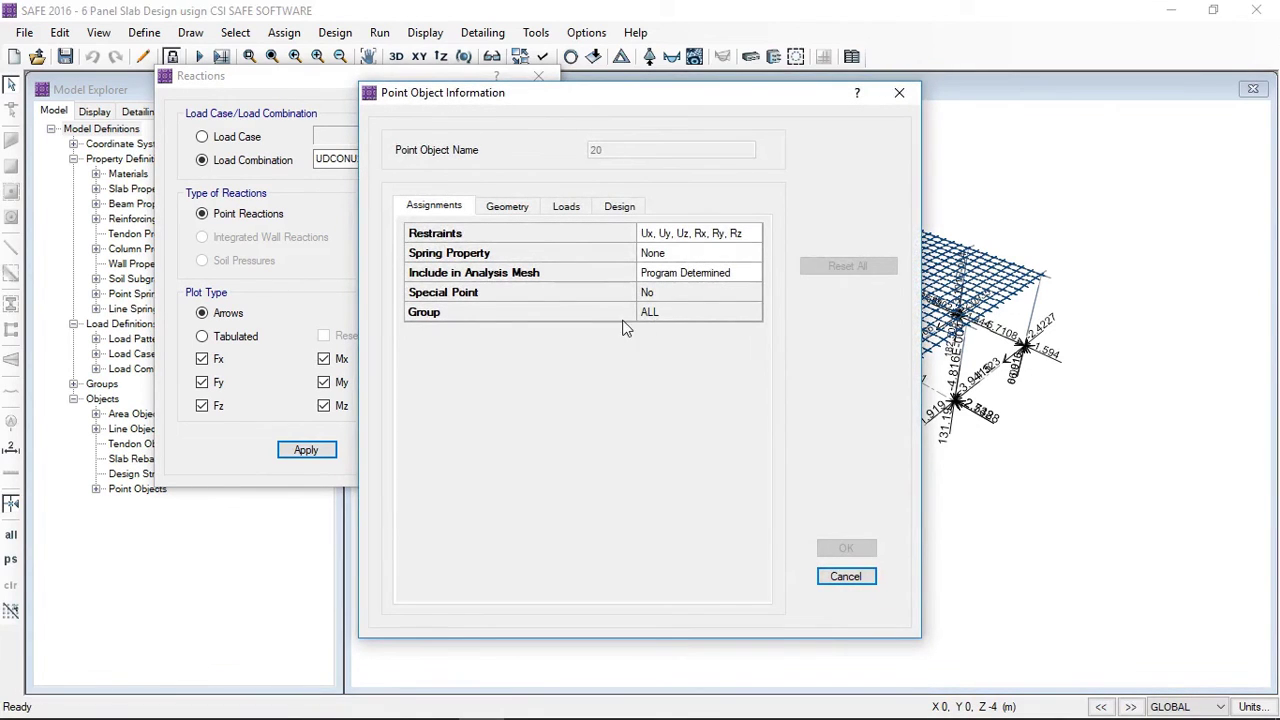
{"action": "left_click", "coordinate": [514, 212]}
{"action": "left_click", "coordinate": [559, 213]}
{"action": "left_click", "coordinate": [613, 208]}
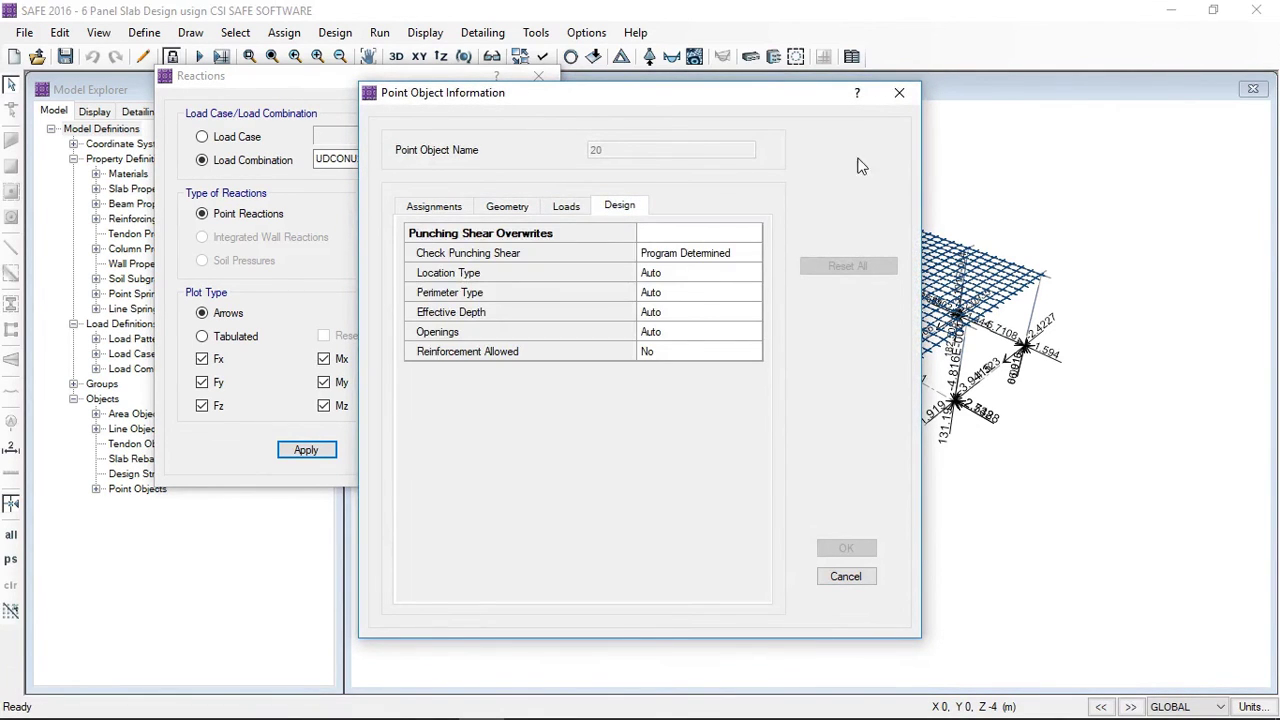
{"action": "left_click", "coordinate": [899, 92]}
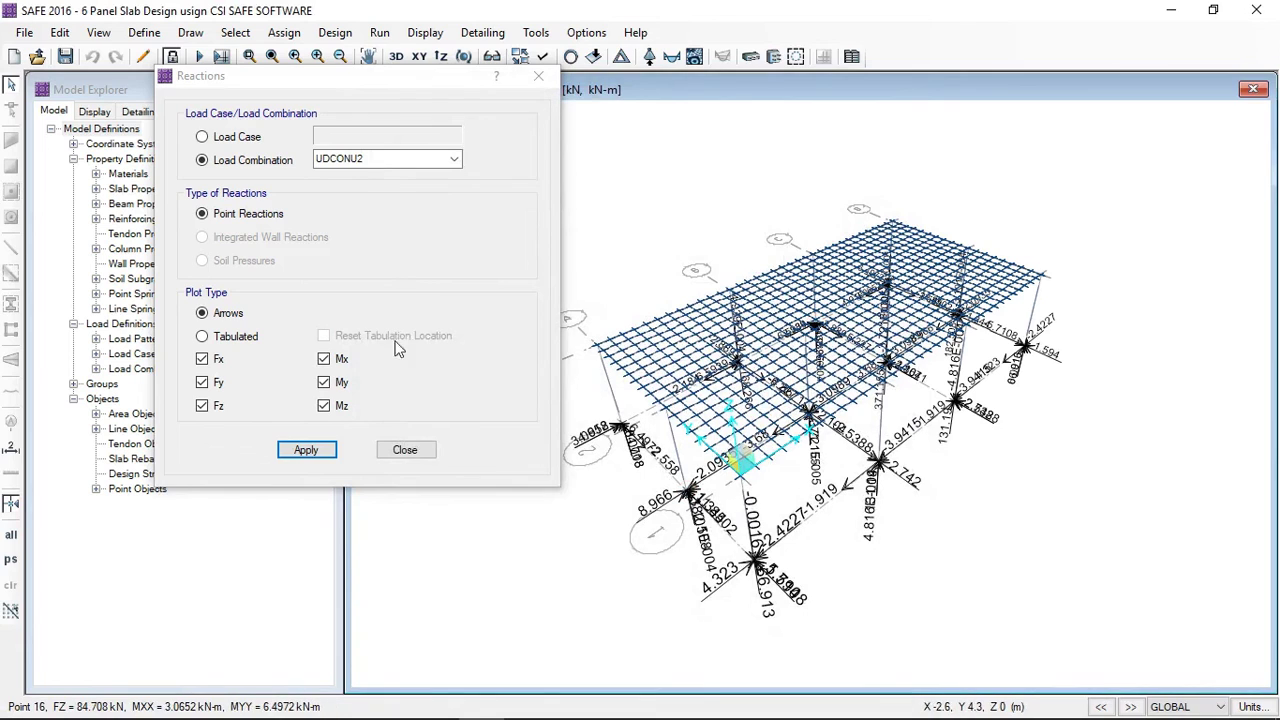
Step: Switch the point reactions back to tabulated form and move the reaction table of point 16 clear of the slab
{"action": "left_click", "coordinate": [203, 336]}
{"action": "left_click", "coordinate": [306, 450]}
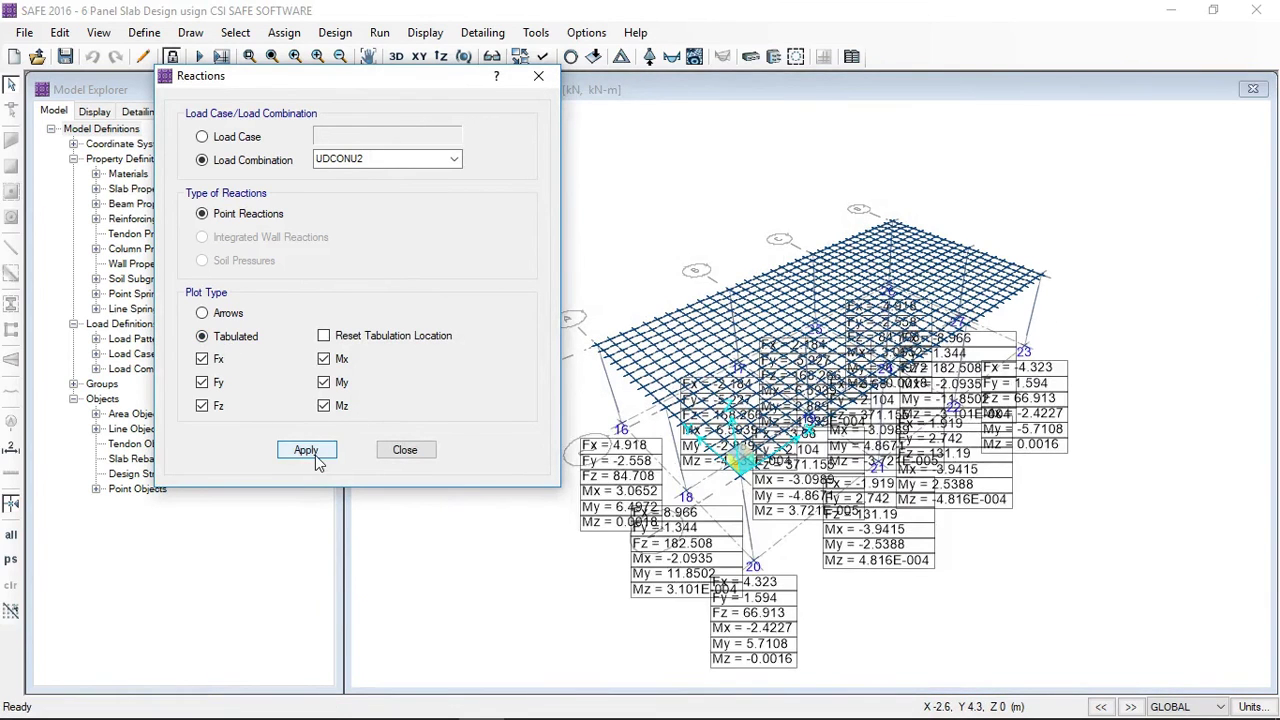
{"action": "scroll", "coordinate": [586, 410], "scroll_direction": "up", "scroll_amount": 4}
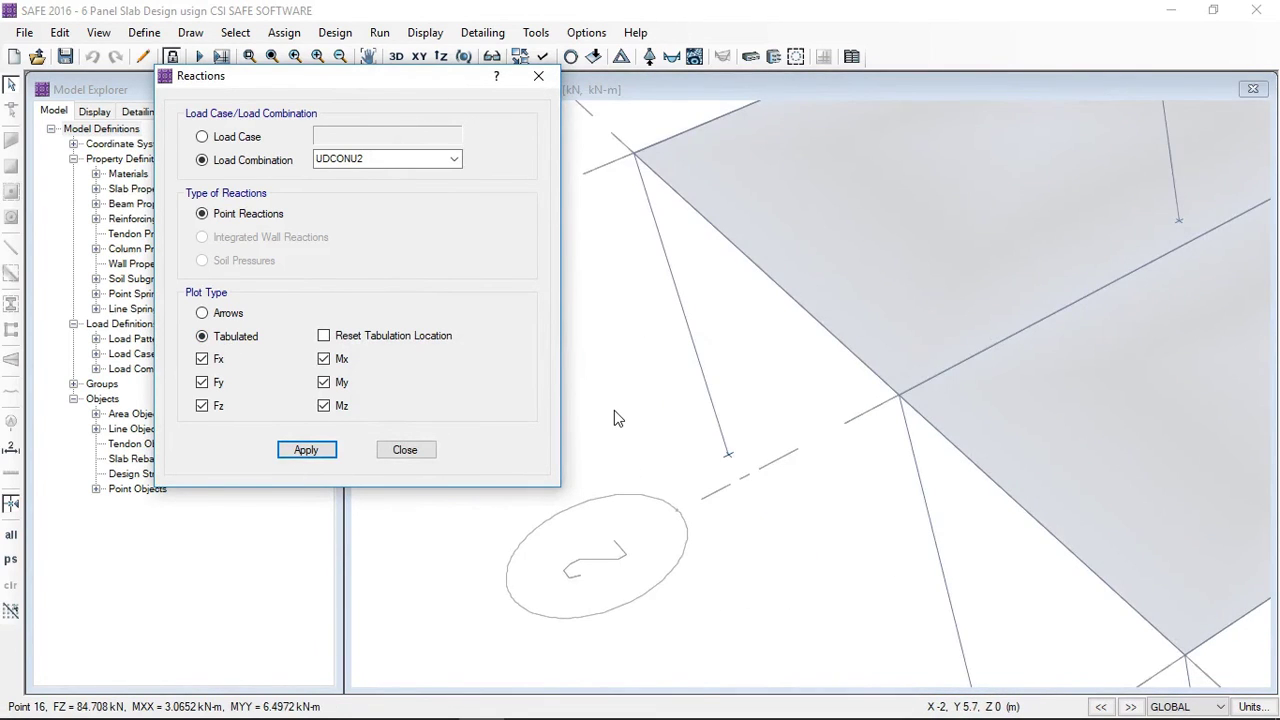
{"action": "scroll", "coordinate": [614, 418], "scroll_direction": "down", "scroll_amount": 2}
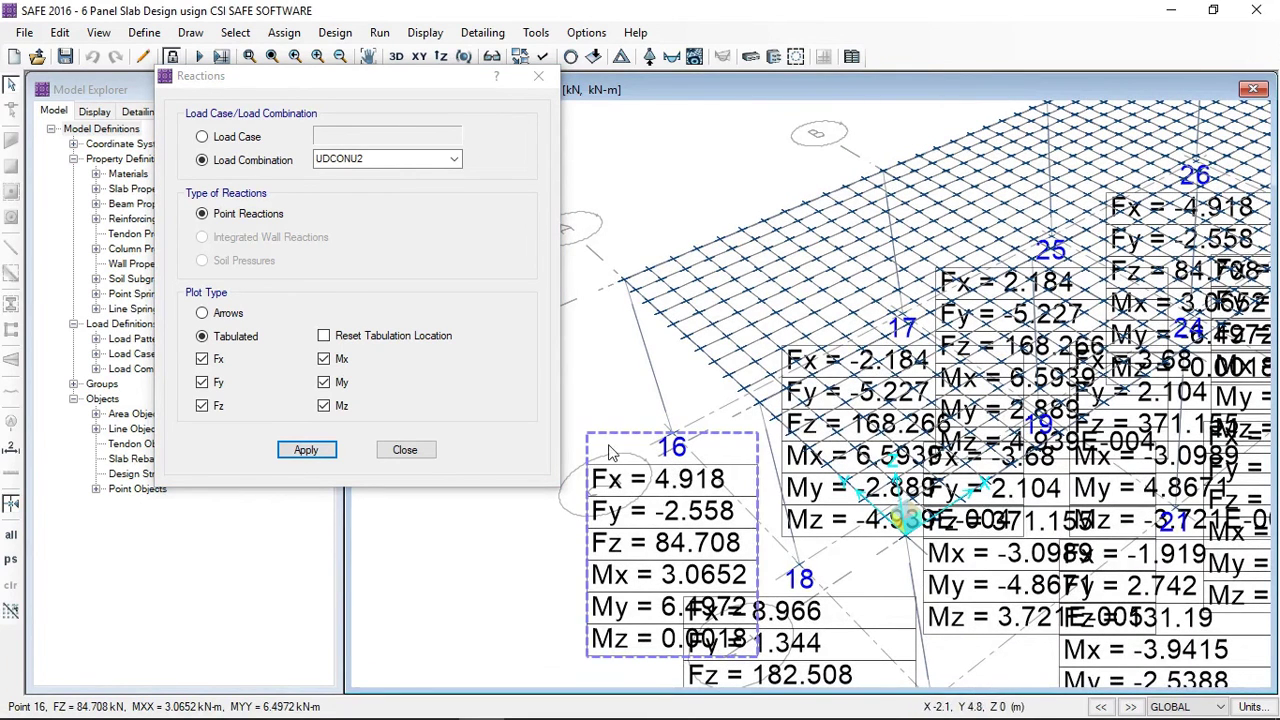
{"action": "left_click", "coordinate": [622, 462]}
{"action": "left_click_drag", "start_coordinate": [622, 462], "coordinate": [505, 510]}
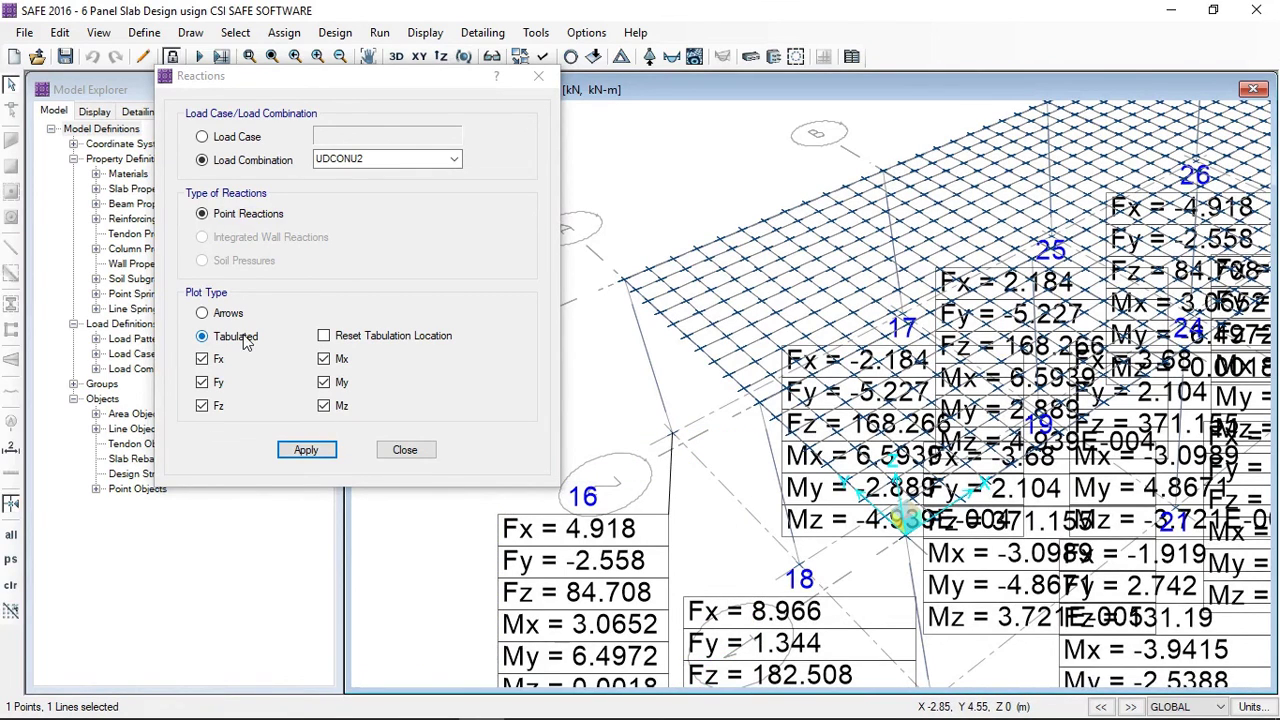
Step: Display the tabulated point reactions for load combination UDCONU1 and view them on the full model
{"action": "left_click", "coordinate": [454, 158]}
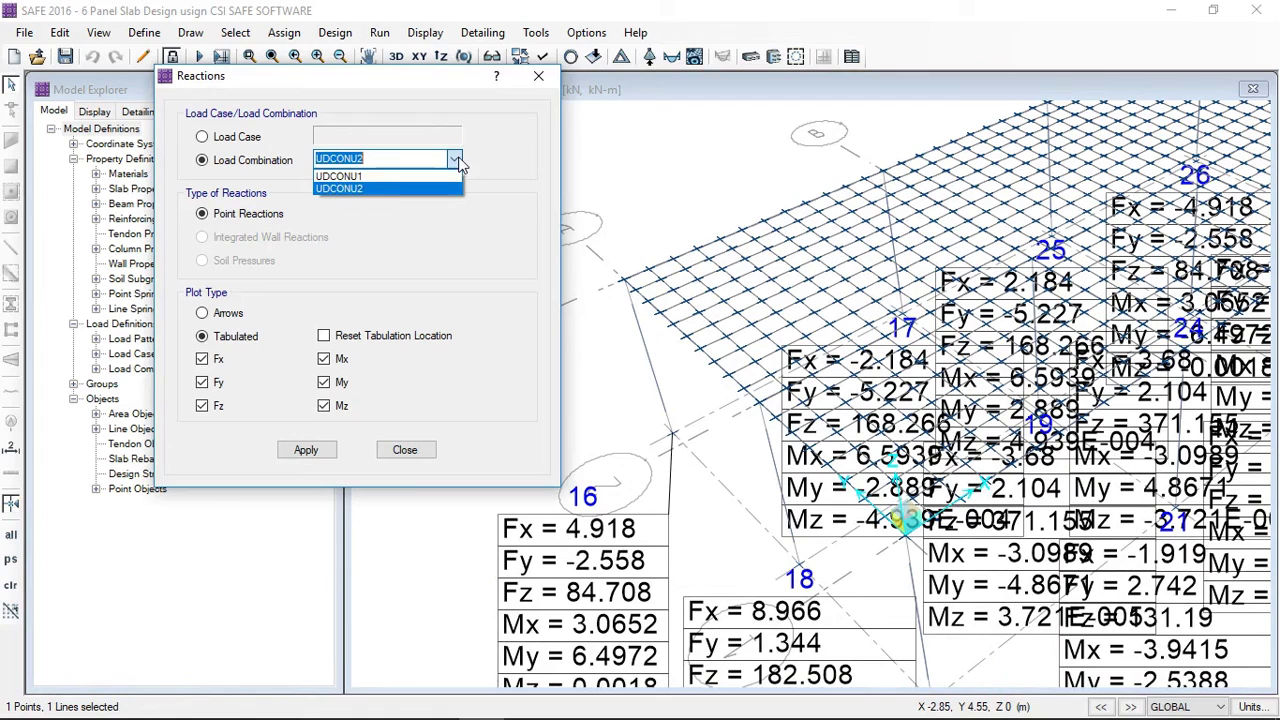
{"action": "left_click", "coordinate": [399, 175]}
{"action": "left_click", "coordinate": [300, 449]}
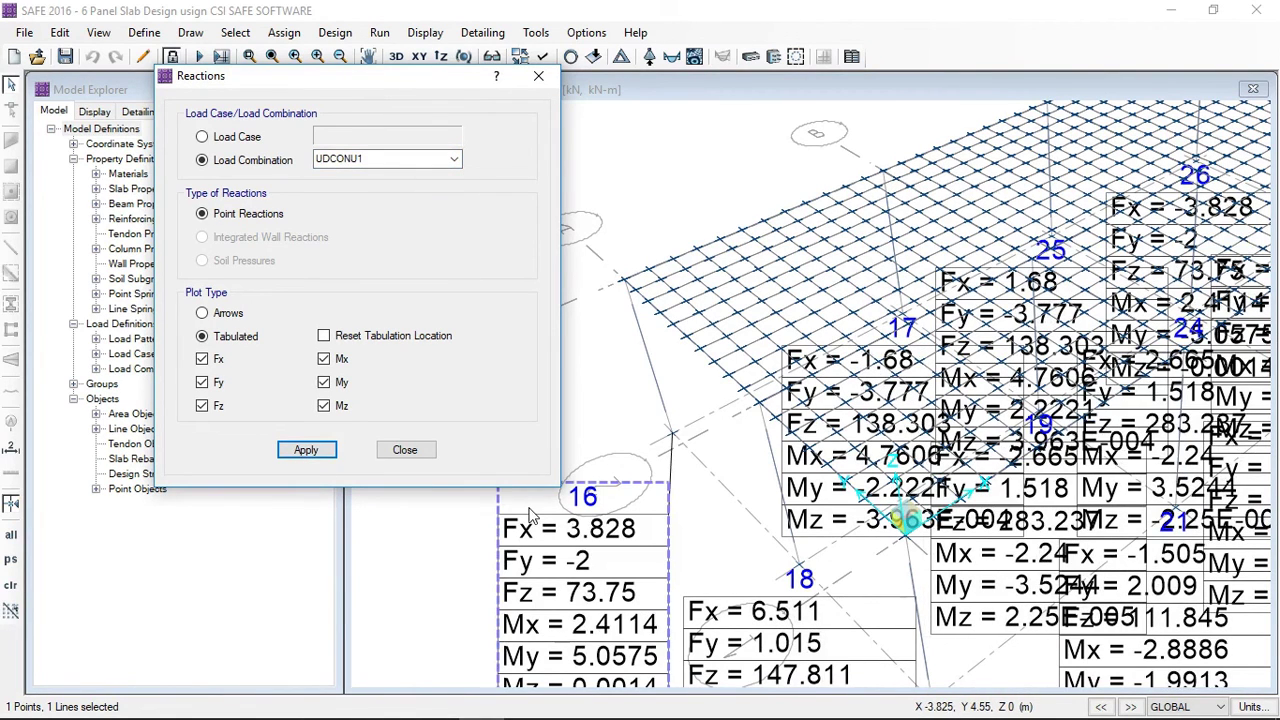
{"action": "left_click", "coordinate": [405, 449]}
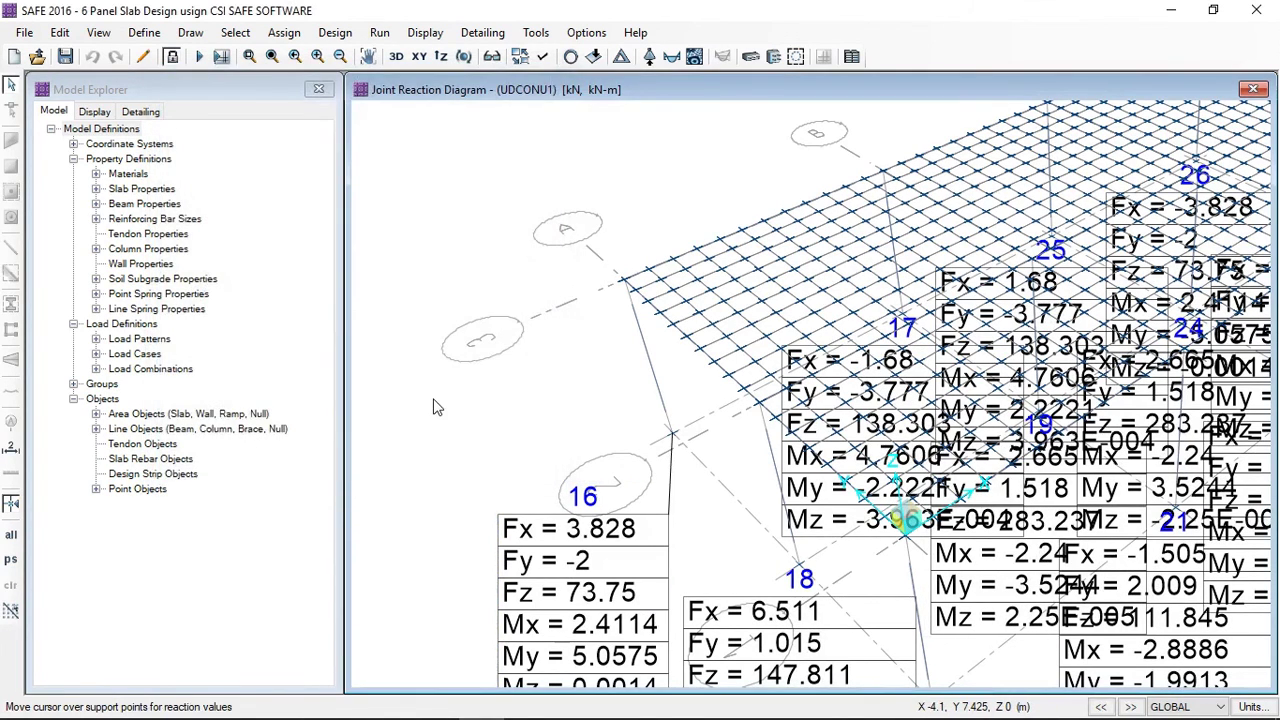
{"action": "left_click", "coordinate": [272, 57]}
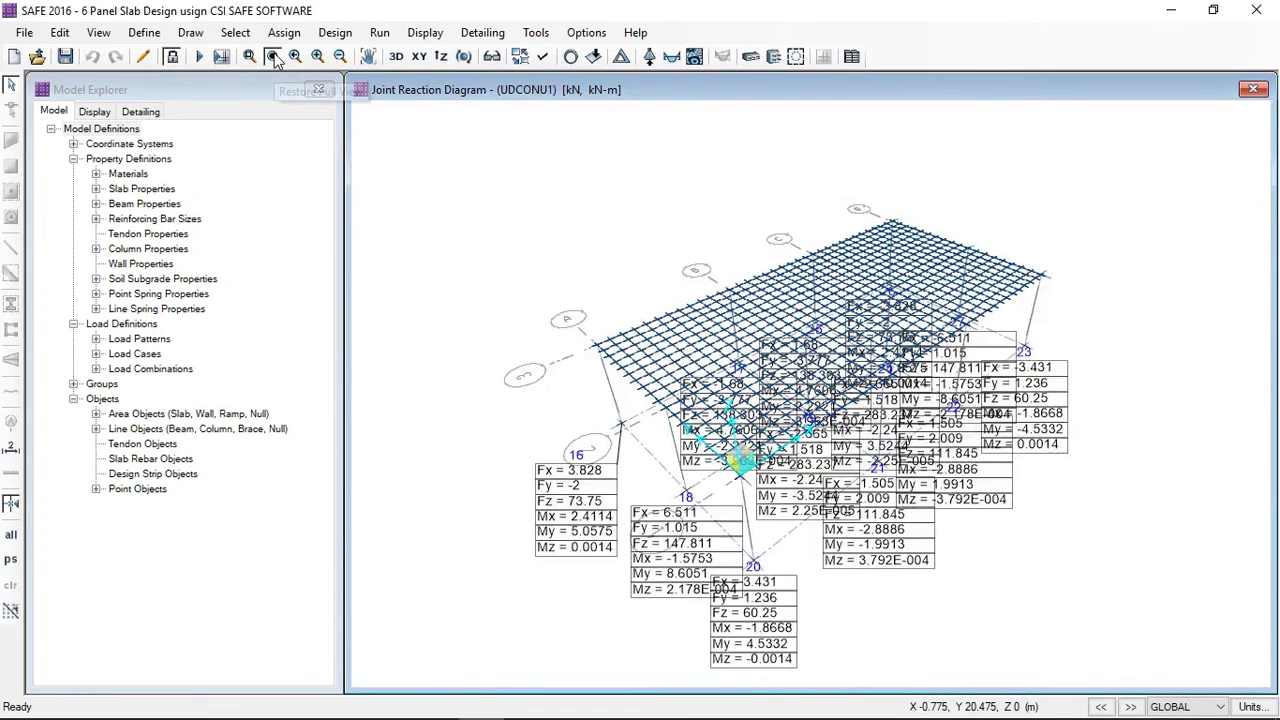
Step: Display the beam major moment diagram for load combination UDCONU2 with filled diagrams and uncover the model for viewing
{"action": "left_click", "coordinate": [433, 33]}
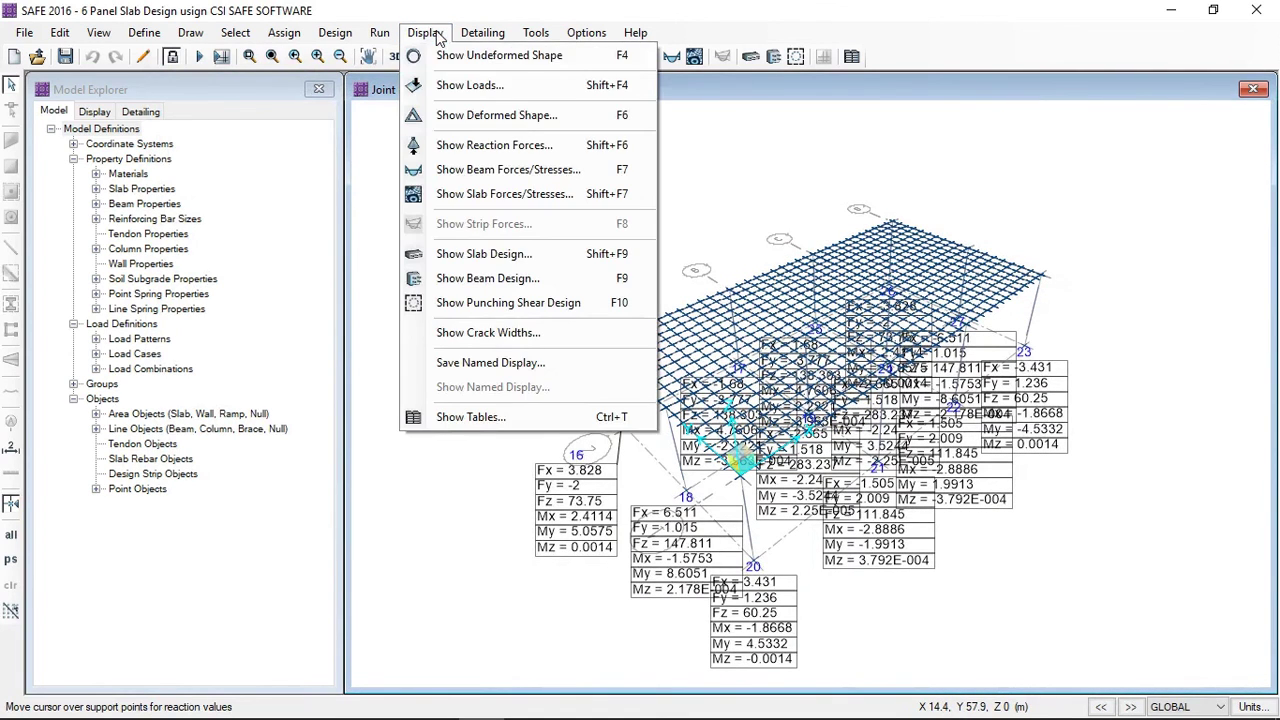
{"action": "left_click", "coordinate": [465, 172]}
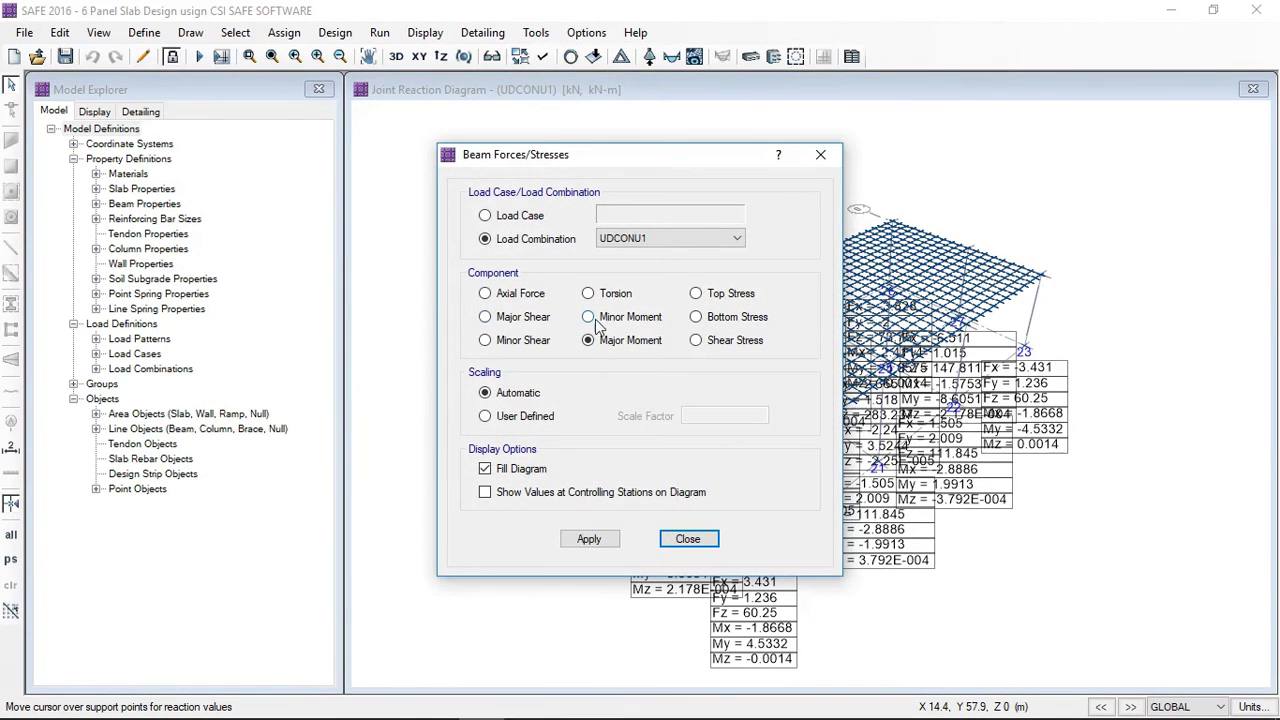
{"action": "left_click", "coordinate": [610, 244]}
{"action": "left_click", "coordinate": [612, 264]}
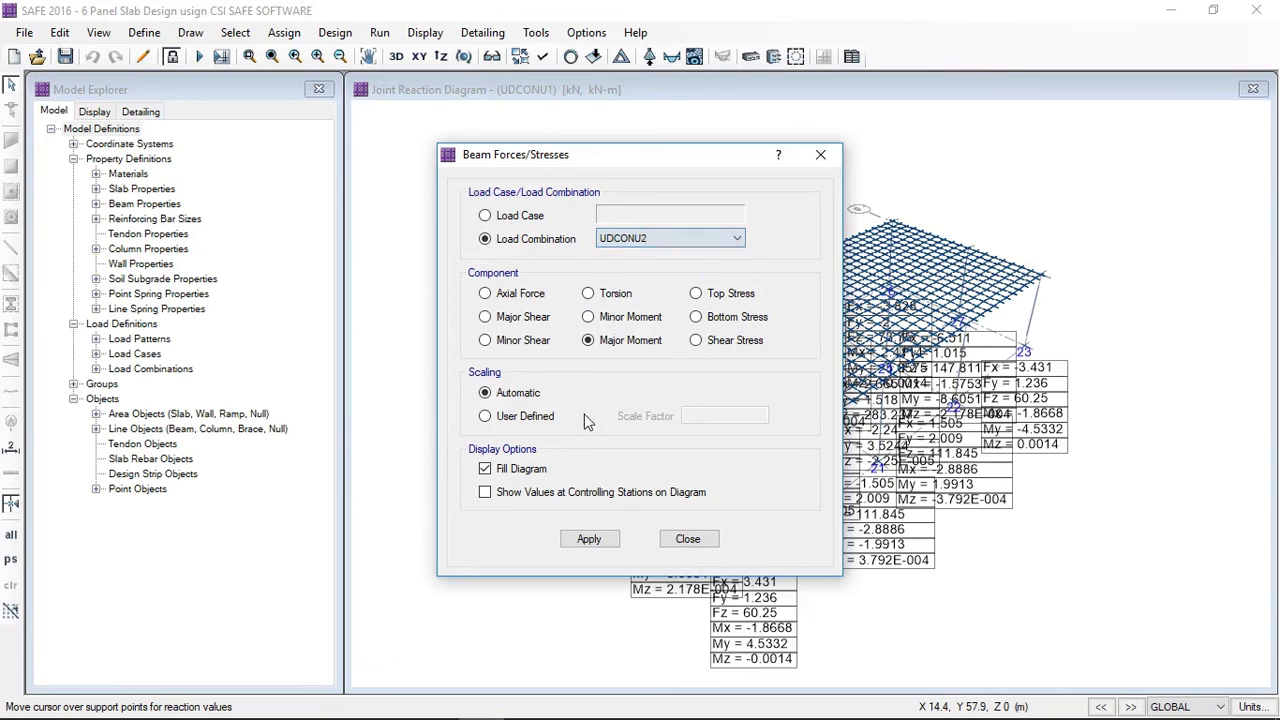
{"action": "left_click", "coordinate": [589, 540]}
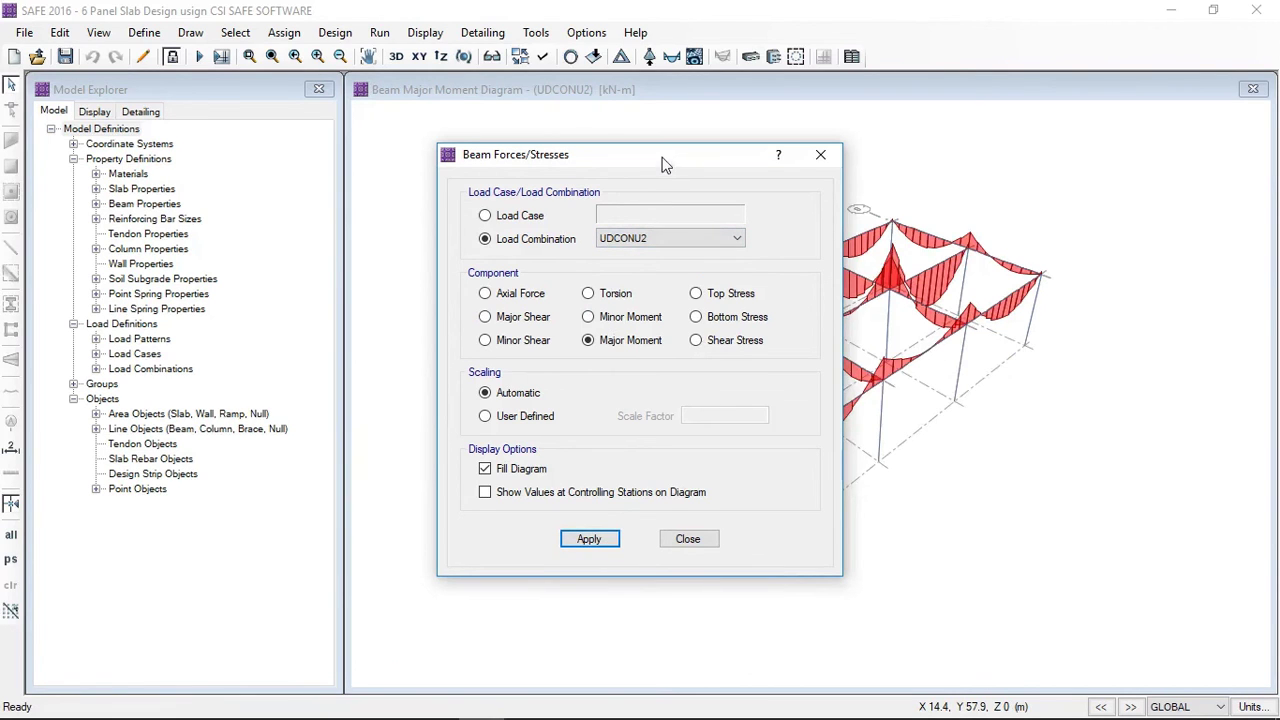
{"action": "left_click_drag", "start_coordinate": [665, 163], "coordinate": [327, 170]}
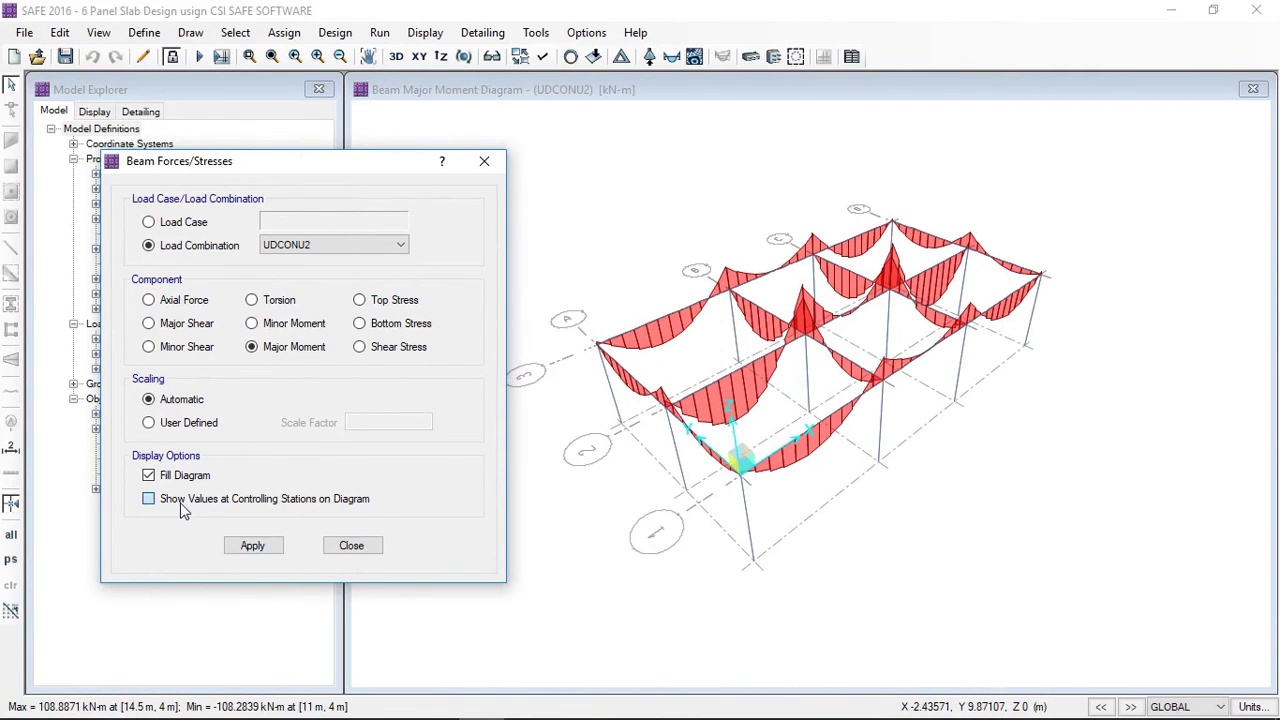
Step: Show the values at controlling stations on the beam major moment diagram and hide them again
{"action": "left_click", "coordinate": [252, 545]}
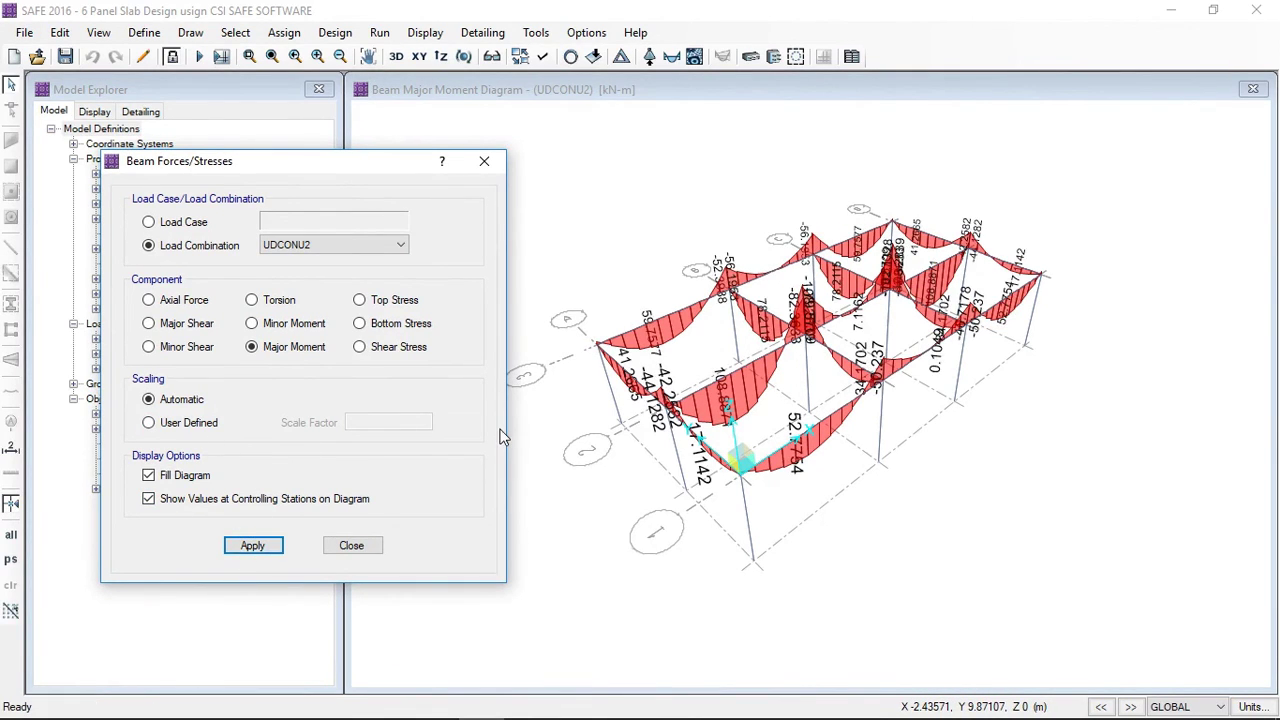
{"action": "left_click", "coordinate": [198, 502]}
{"action": "left_click", "coordinate": [252, 548]}
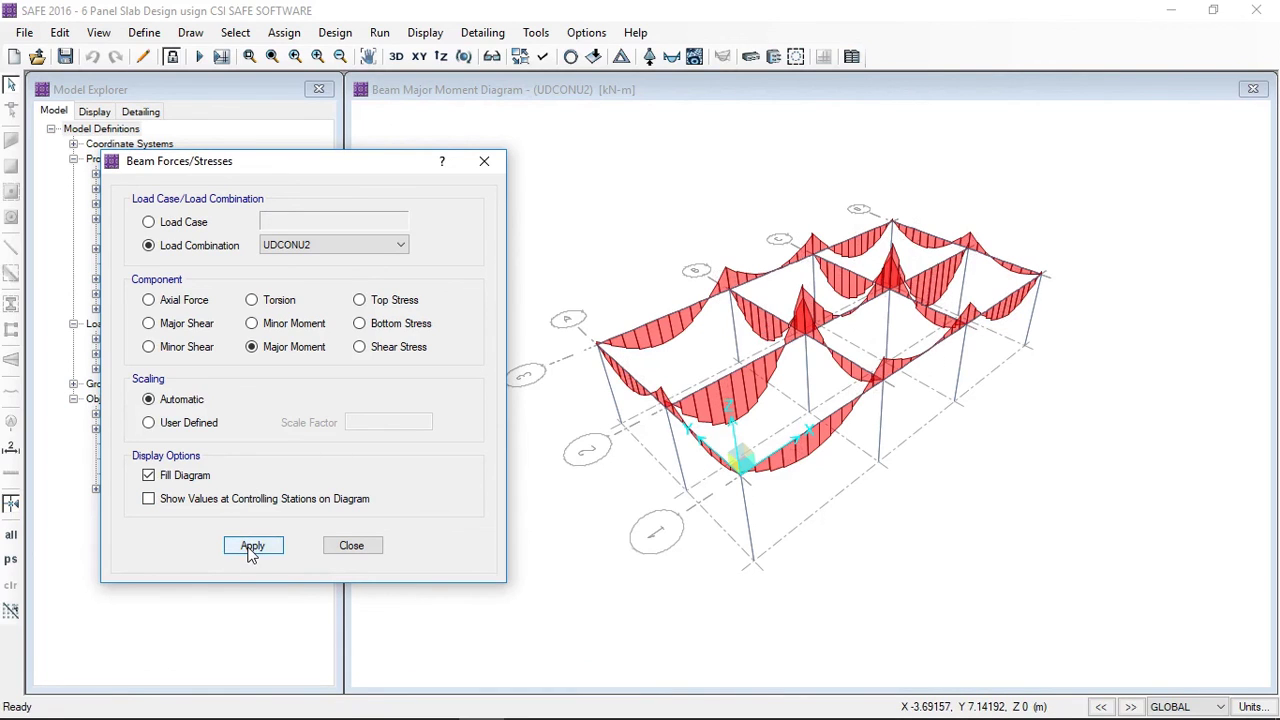
Step: Display the beam major shear diagram for load combination UDCONU2 and examine the shear along the beams
{"action": "left_click", "coordinate": [200, 324]}
{"action": "left_click", "coordinate": [264, 547]}
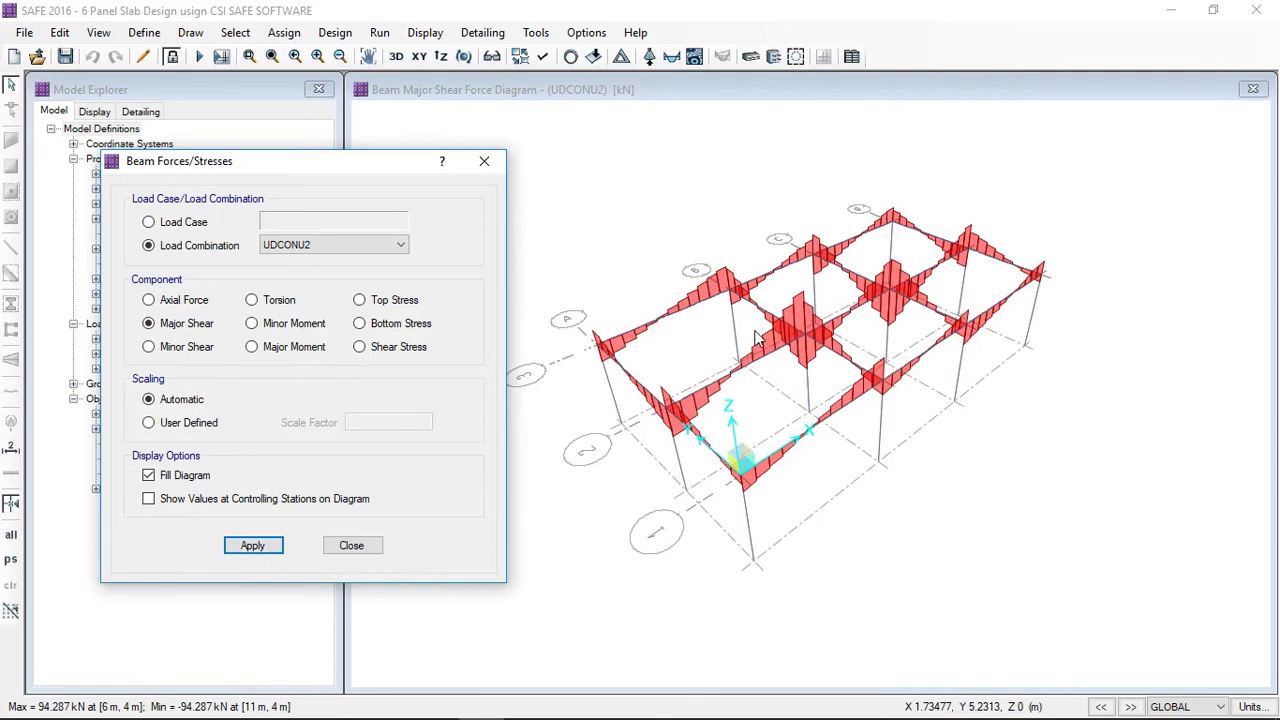
{"action": "left_click", "coordinate": [350, 546]}
Step: Bring up the available result displays for the analysed model
{"action": "left_click", "coordinate": [425, 32]}
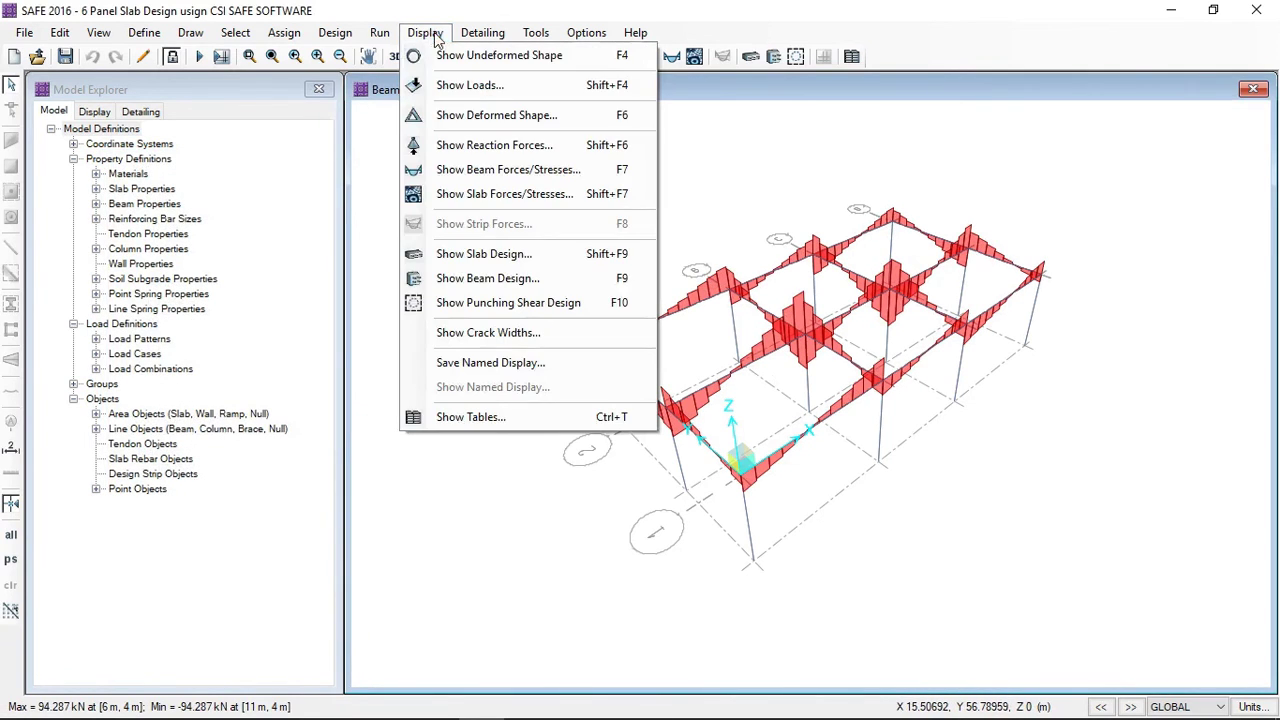